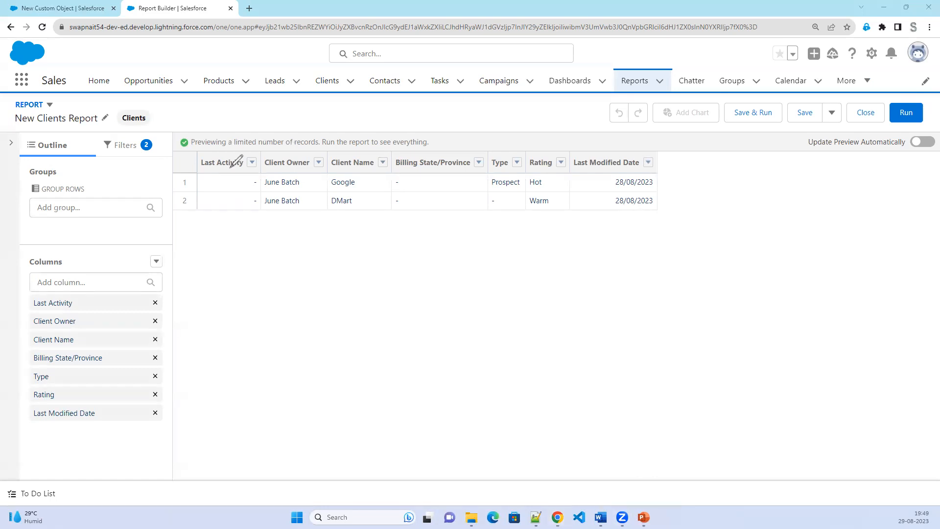
Delete Last Activity from the Outline's Columns list, leaving six report columns.
drag(15, 136, 156, 133)
mouse_move(163, 171)
mouse_down()
mouse_move(159, 416)
mouse_move(44, 456)
mouse_move(24, 435)
mouse_up()
drag(7, 236, 19, 139)
drag(84, 130, 84, 155)
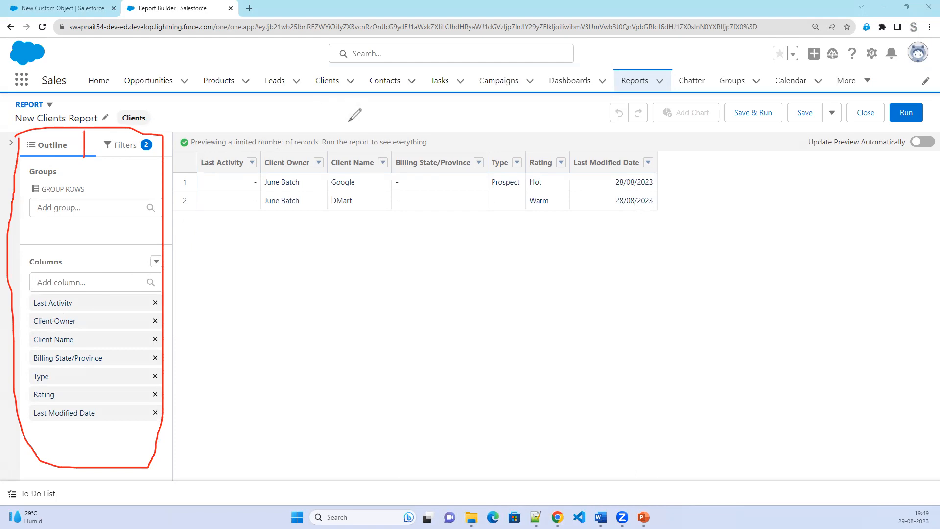
drag(348, 126, 427, 117)
drag(176, 126, 174, 474)
mouse_move(177, 124)
mouse_down()
mouse_move(807, 153)
mouse_move(893, 285)
mouse_move(913, 401)
mouse_up()
mouse_move(910, 471)
mouse_down()
mouse_move(218, 487)
mouse_move(167, 463)
mouse_move(162, 469)
mouse_up()
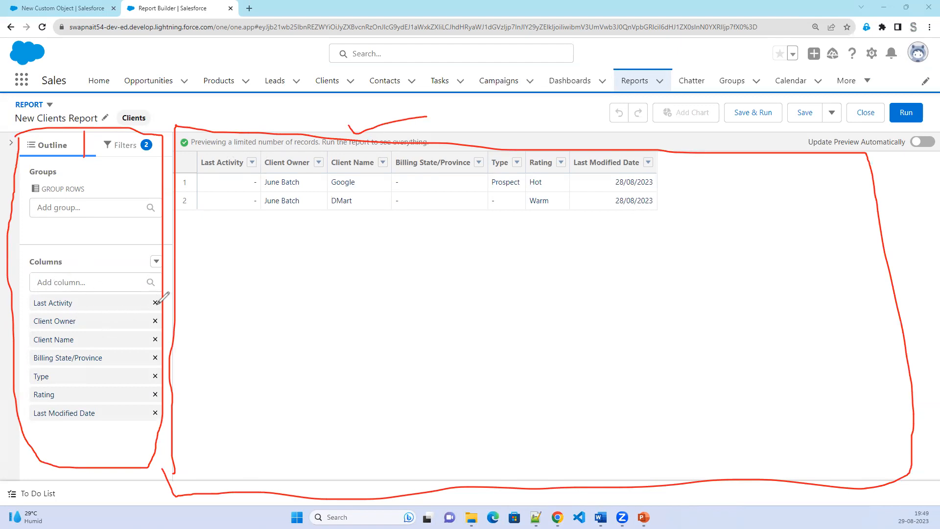
drag(153, 299, 152, 305)
click(156, 303)
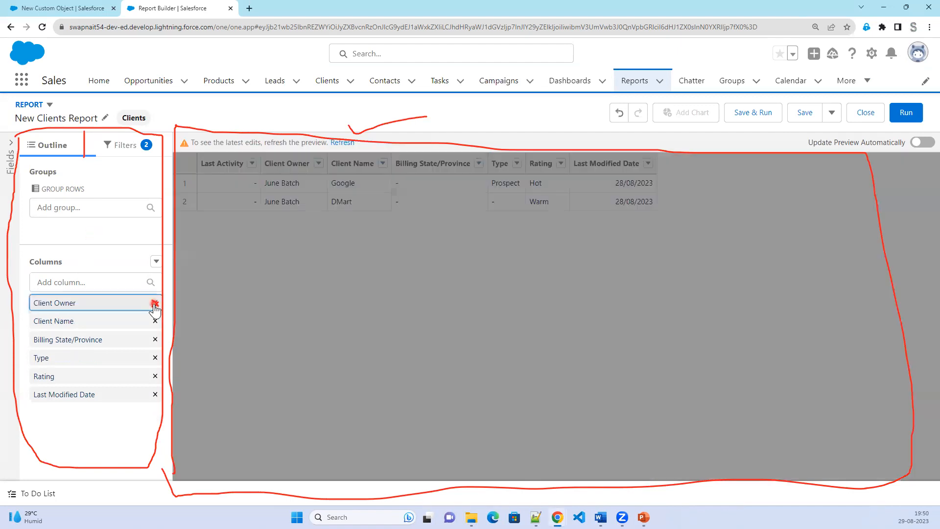
Refresh the preview and add Annual Revenue as a report column.
click(341, 142)
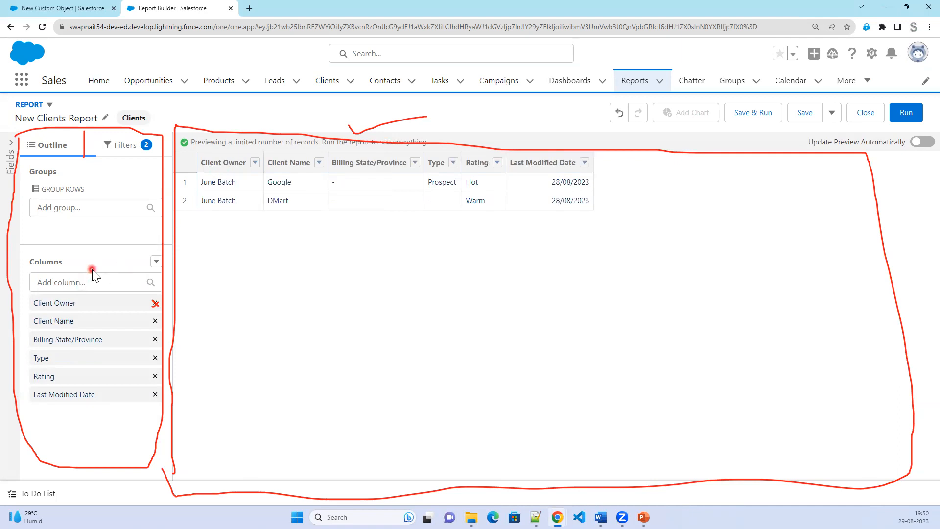
click(93, 284)
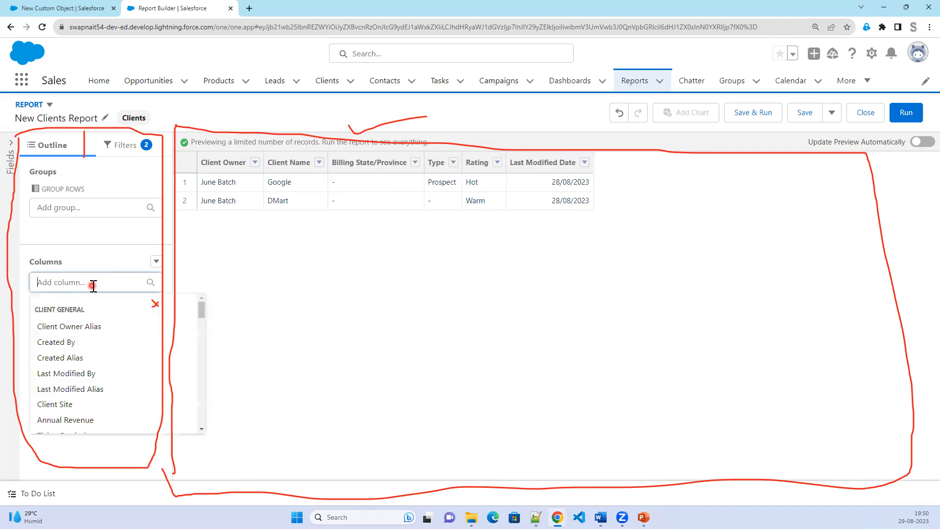
click(82, 420)
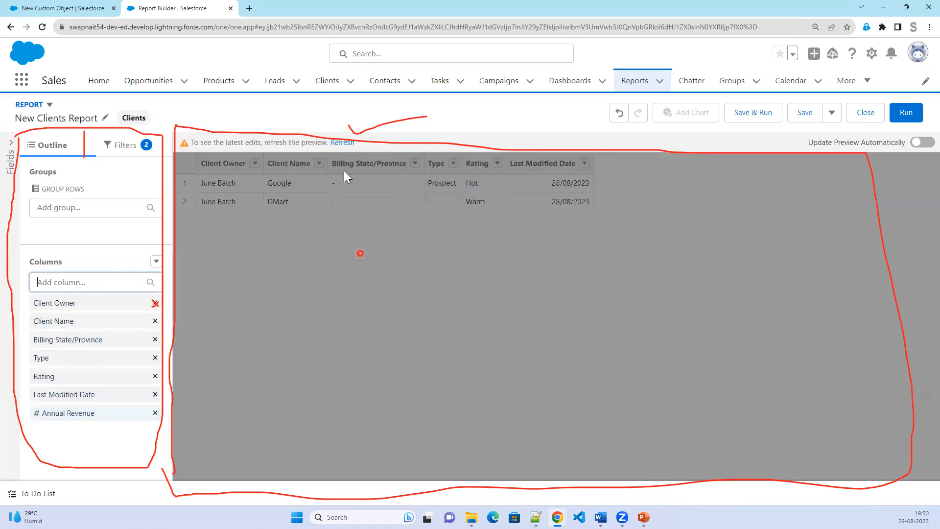
click(342, 142)
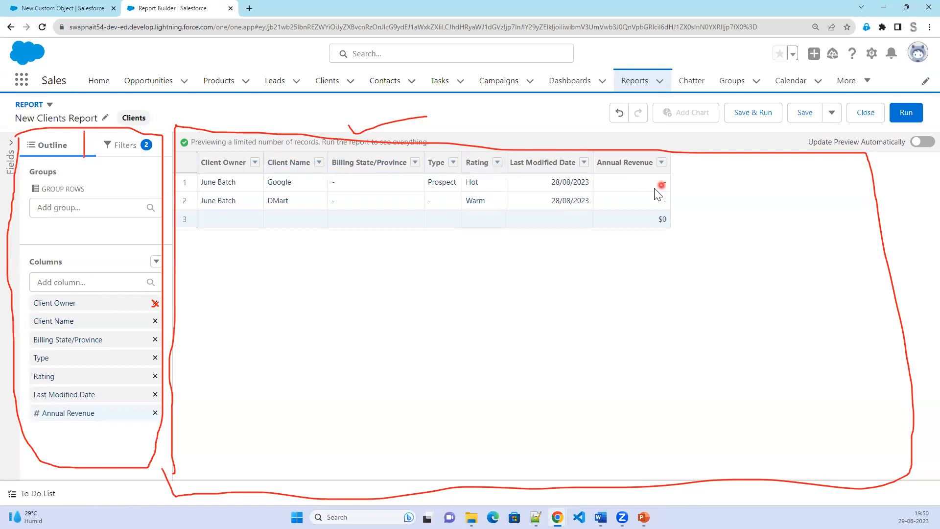
Remove the Last Modified Date column and refresh the preview.
click(154, 394)
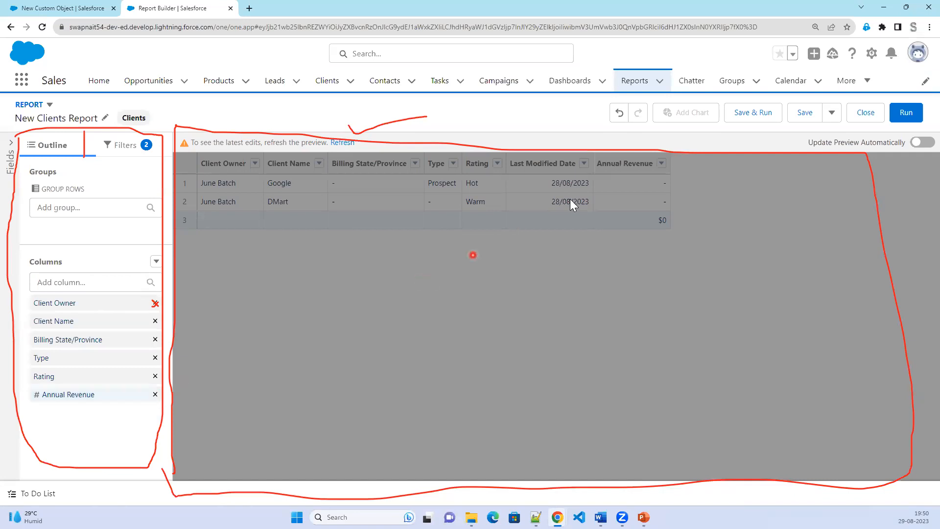
click(332, 142)
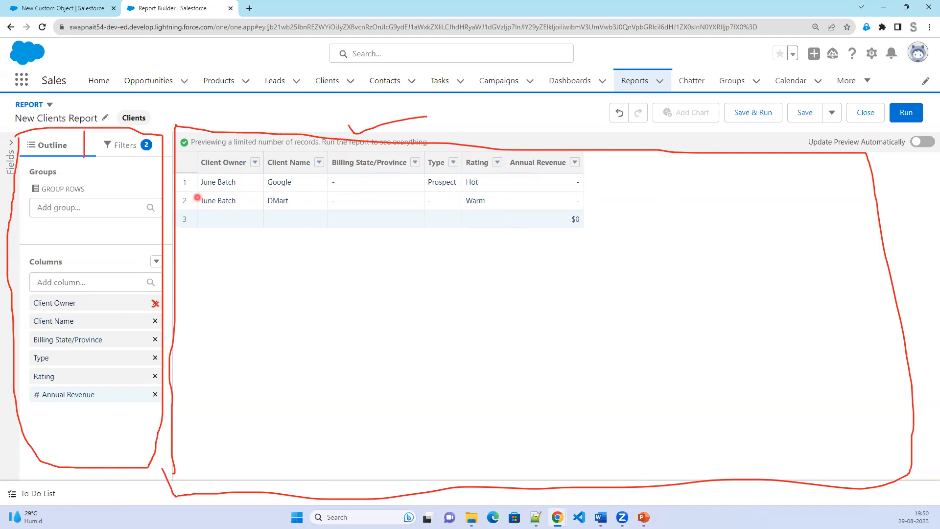
key(Escape)
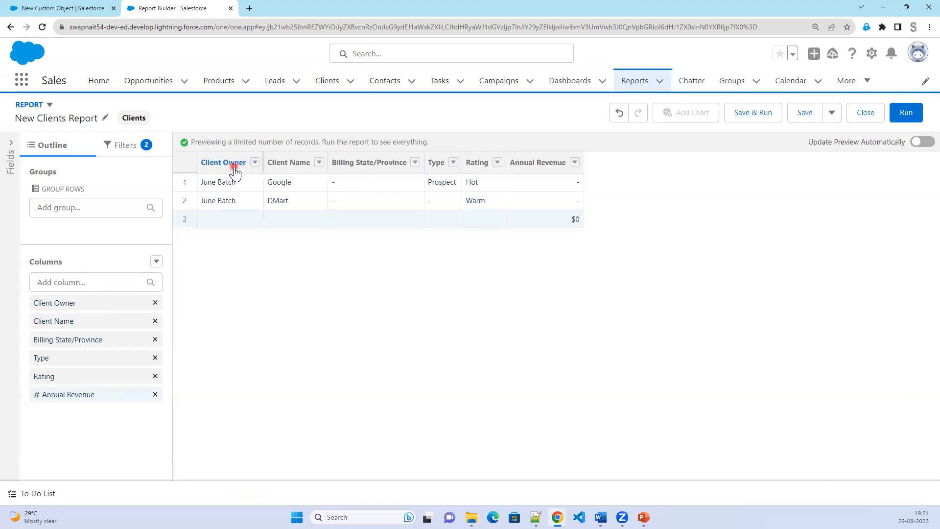
Remove Client Owner through its column header menu and refresh to a five-column preview.
drag(235, 170, 57, 204)
click(254, 162)
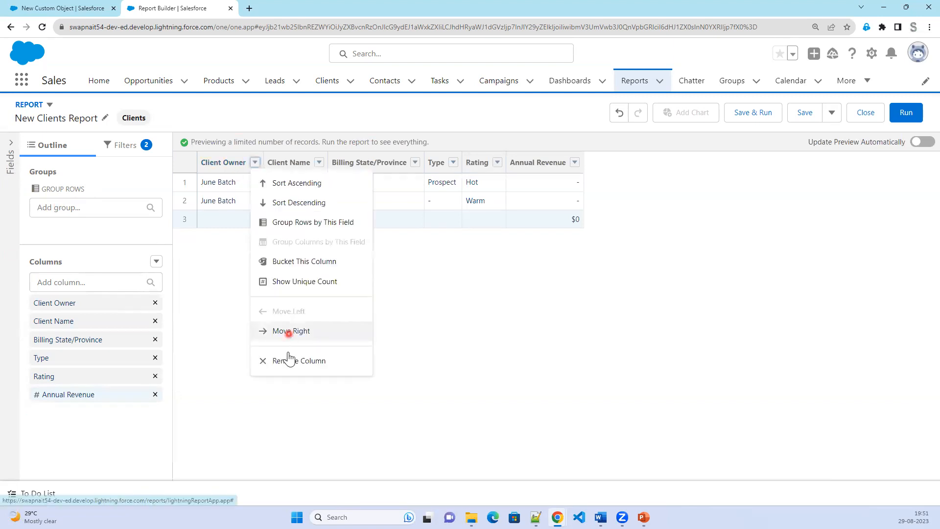
click(288, 361)
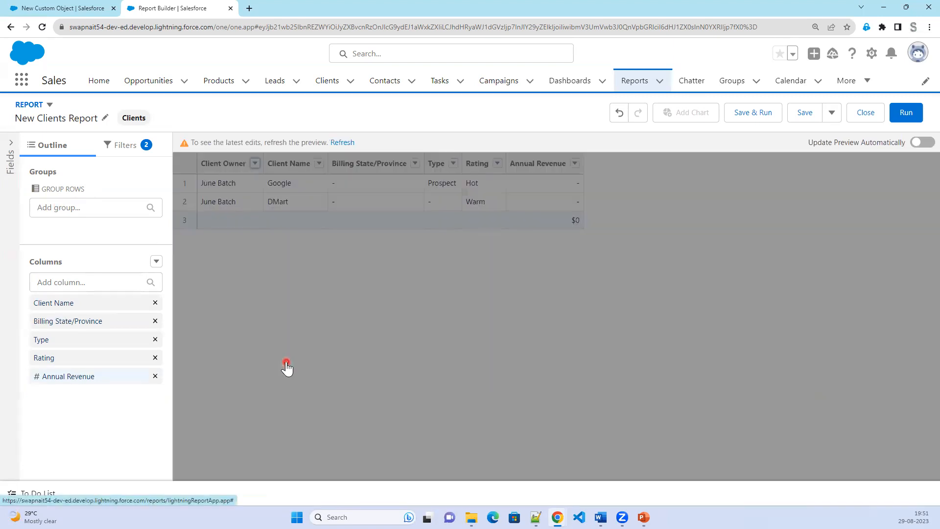
click(334, 142)
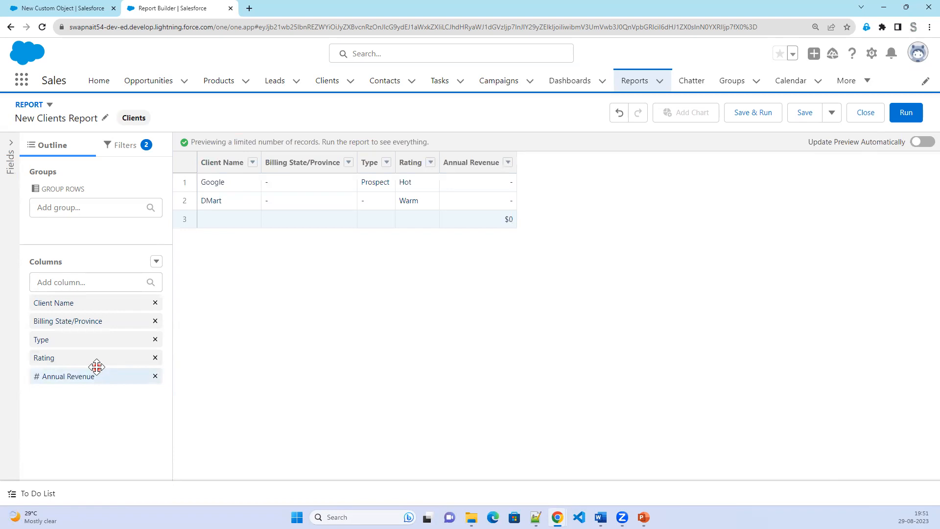
Add Industry from the field list as a report column and refresh the preview.
click(9, 147)
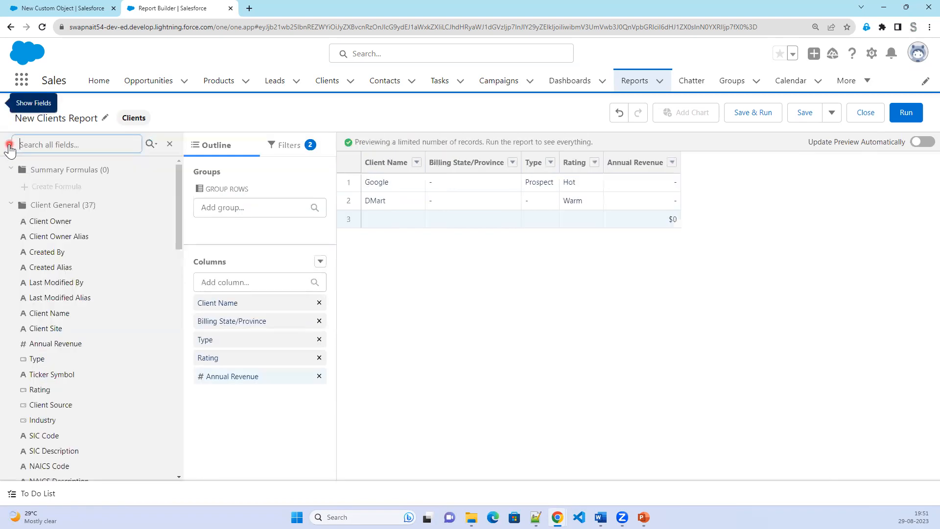
click(170, 144)
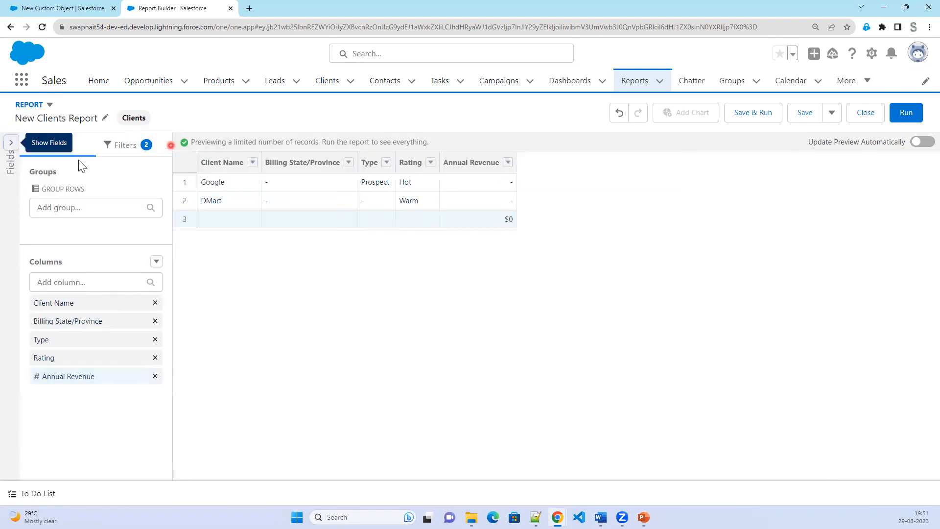
click(11, 143)
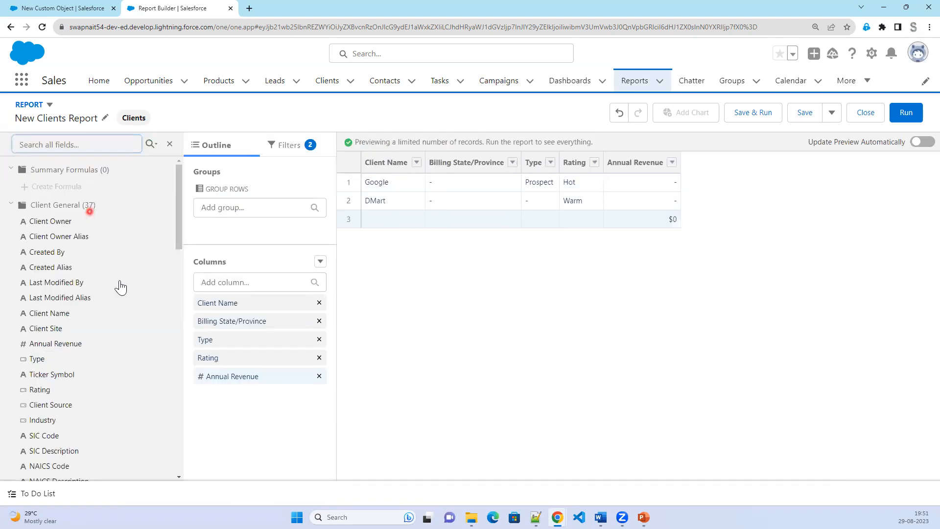
click(46, 423)
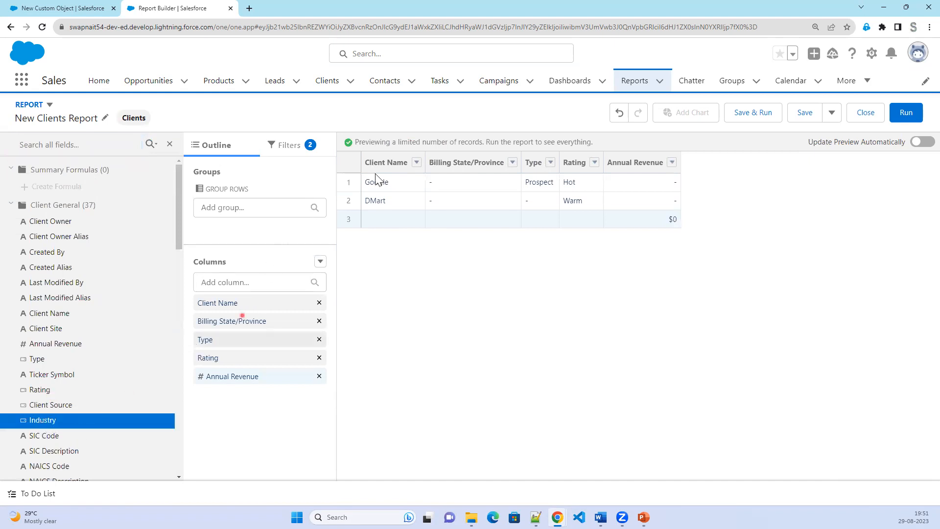
double_click(49, 424)
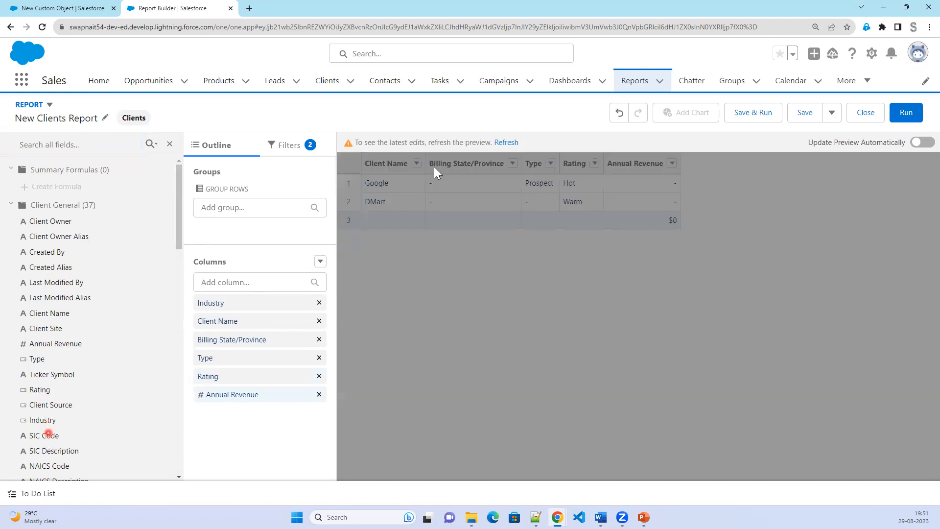
click(507, 143)
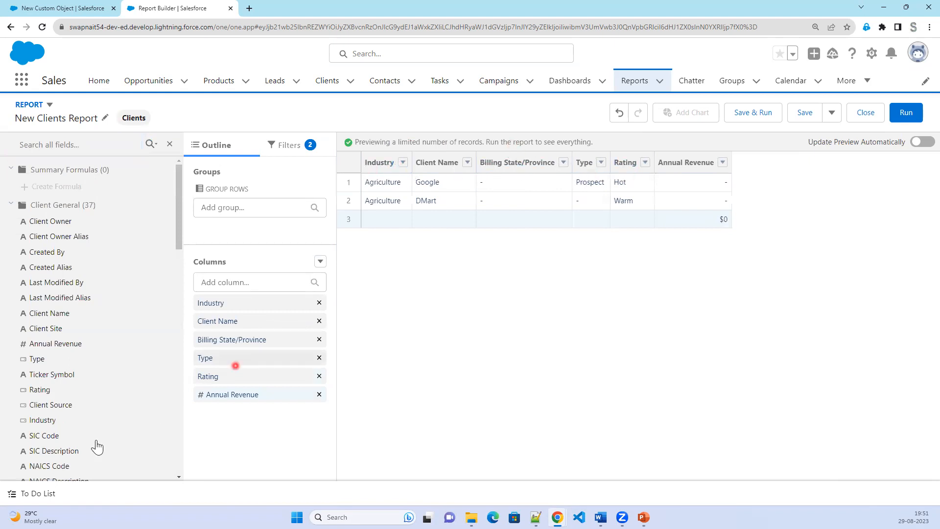
Add Client Number as a report column and refresh the preview.
click(52, 389)
scroll(73, 447, down, 1)
scroll(78, 447, down, 2)
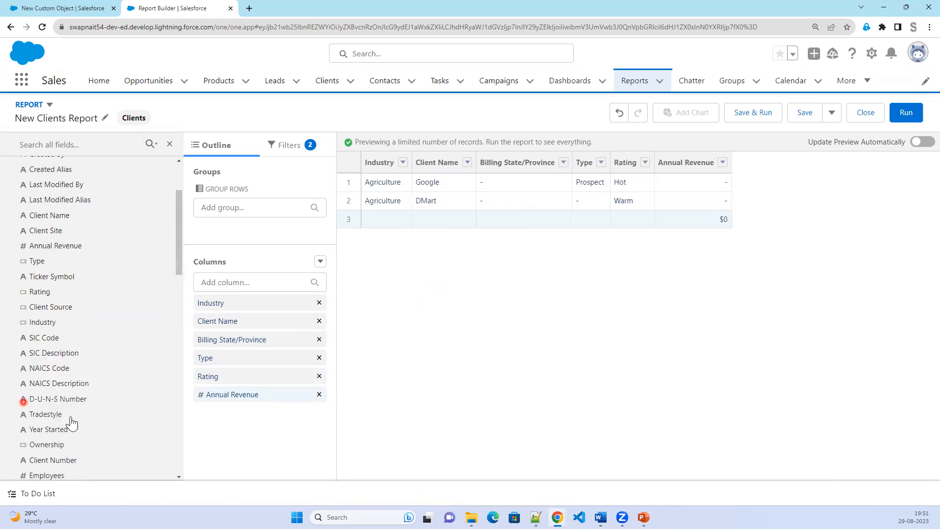
scroll(73, 430, down, 1)
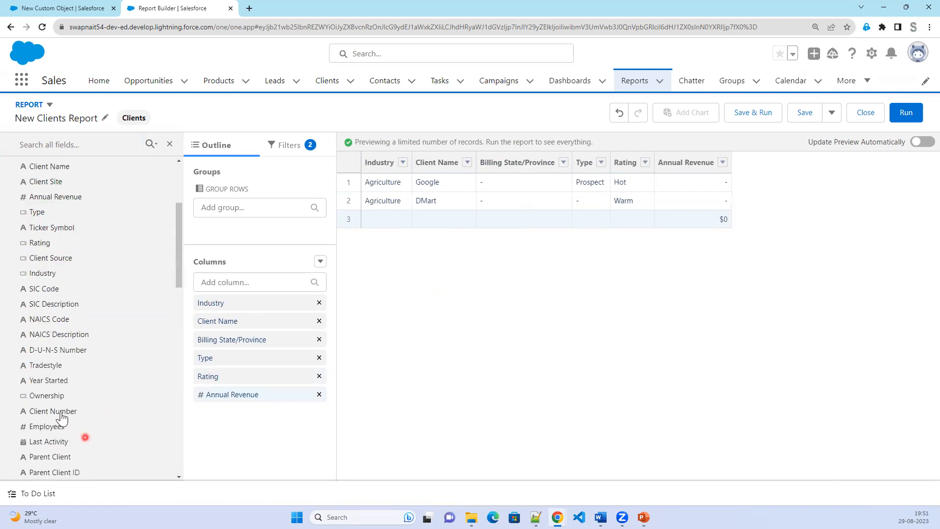
double_click(61, 413)
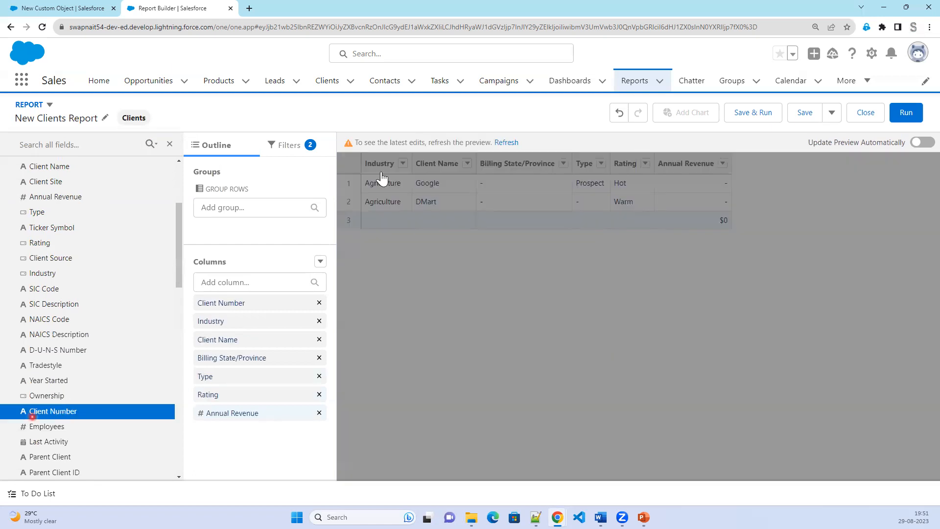
click(508, 143)
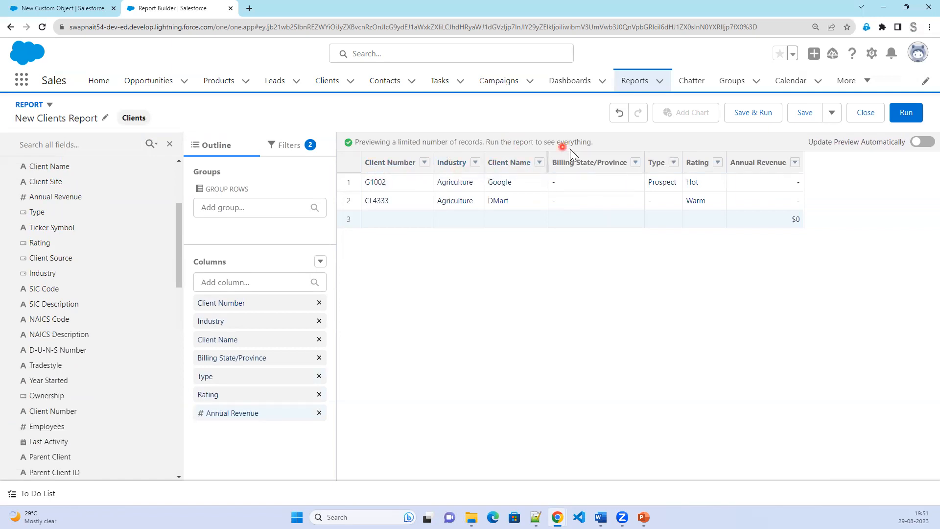
Remove the Billing State/Province column, refresh, and display the report's filters.
click(635, 162)
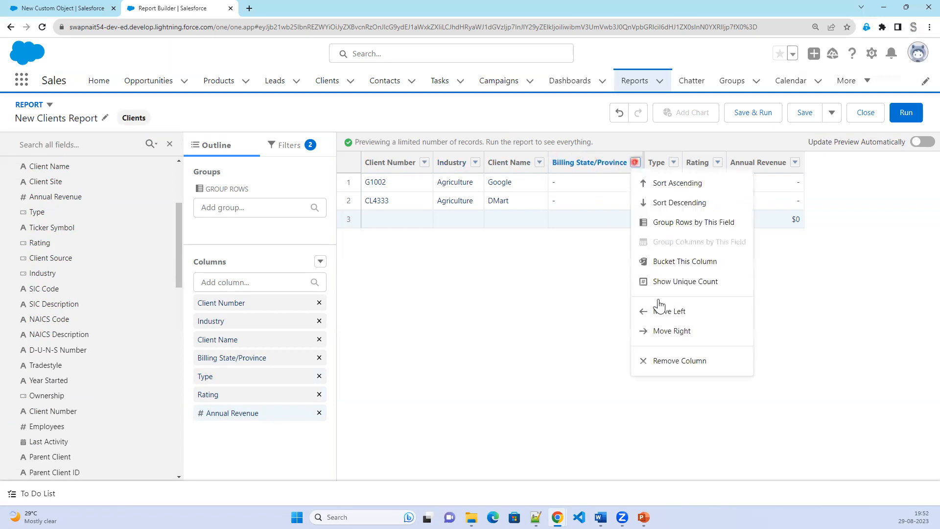
click(681, 362)
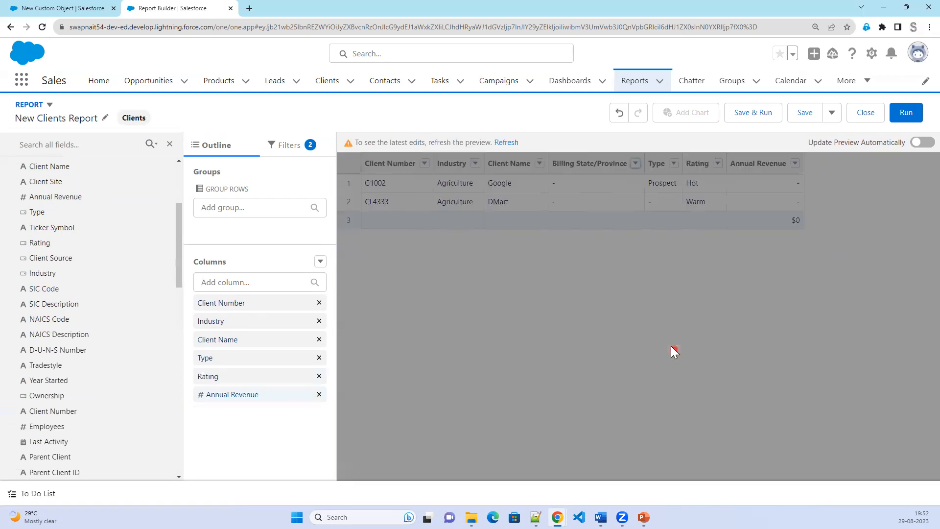
click(504, 143)
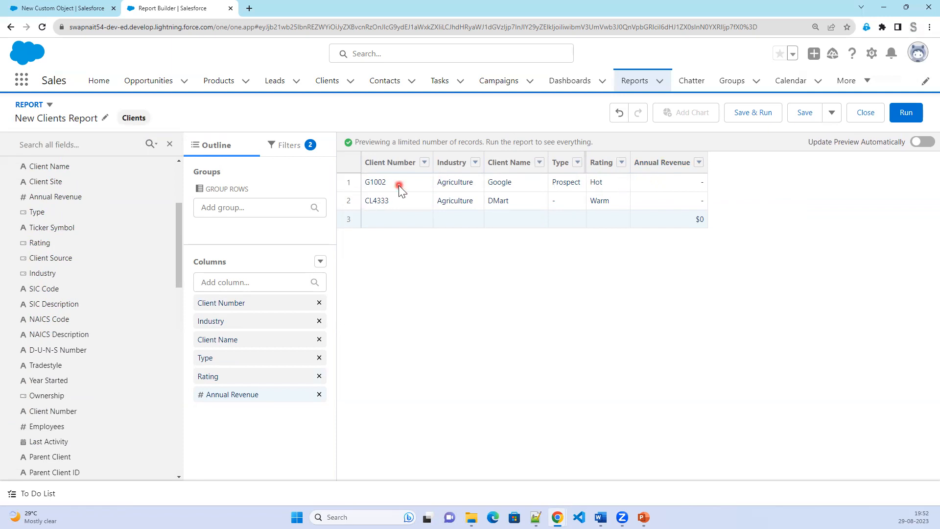
click(292, 153)
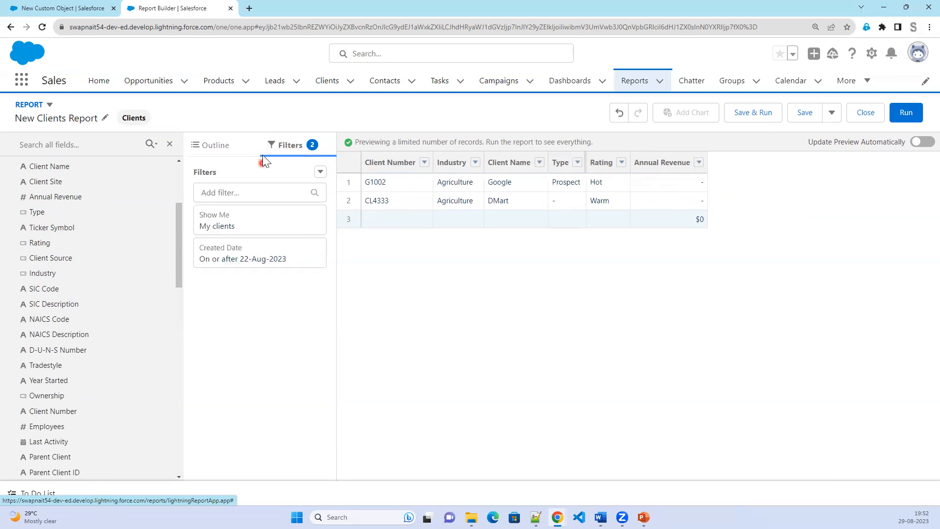
Change the Show Me filter to All clients.
click(256, 229)
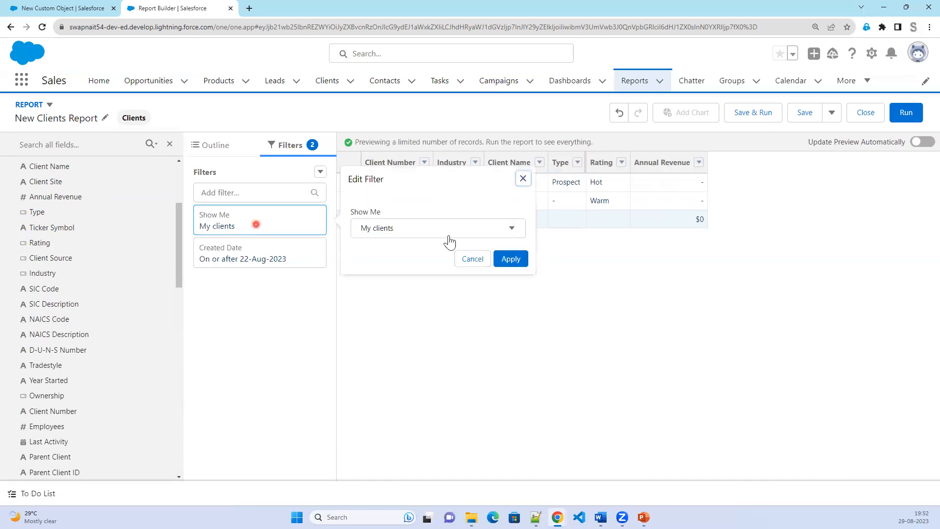
click(445, 235)
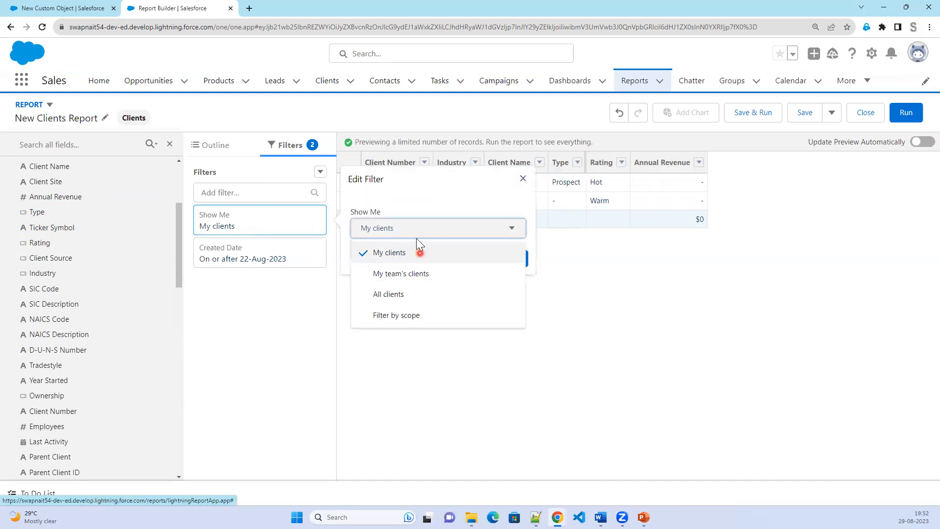
click(427, 296)
click(517, 267)
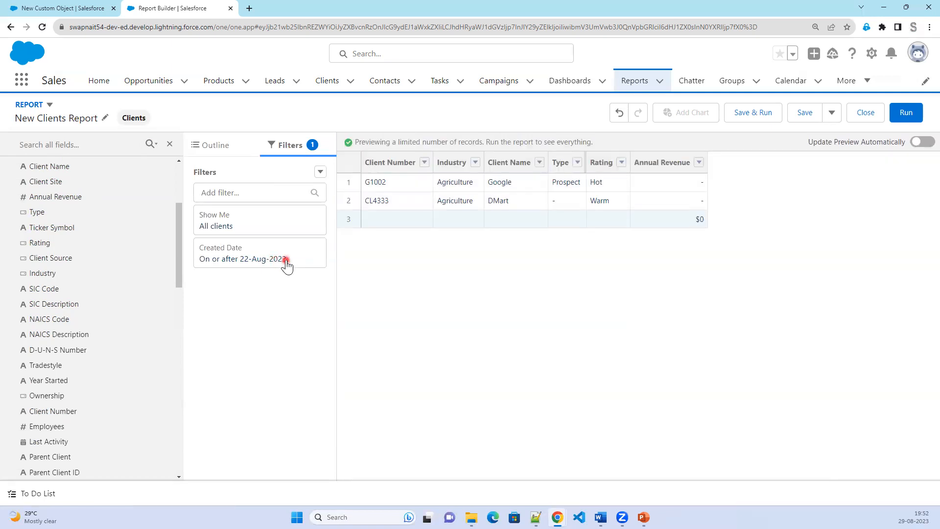
Set the Created Date filter range to All Time and refresh the preview.
click(286, 261)
click(399, 400)
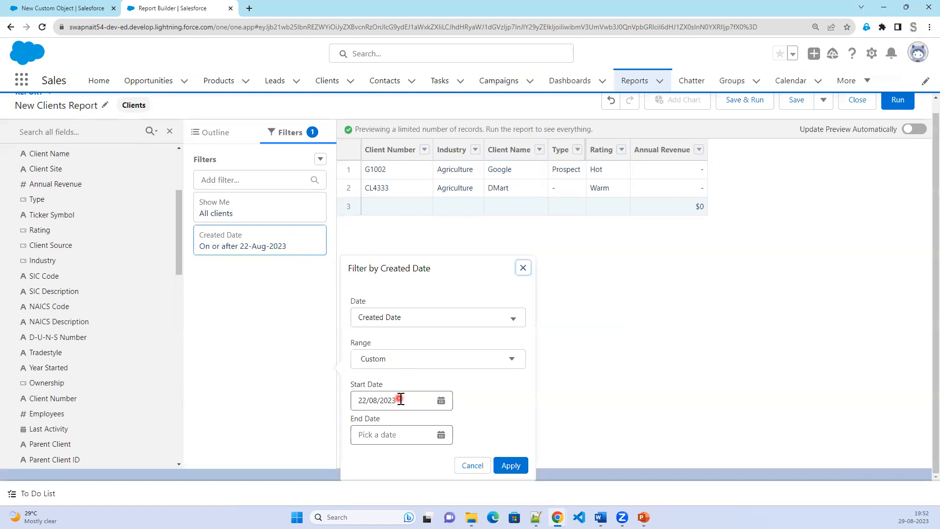
click(415, 319)
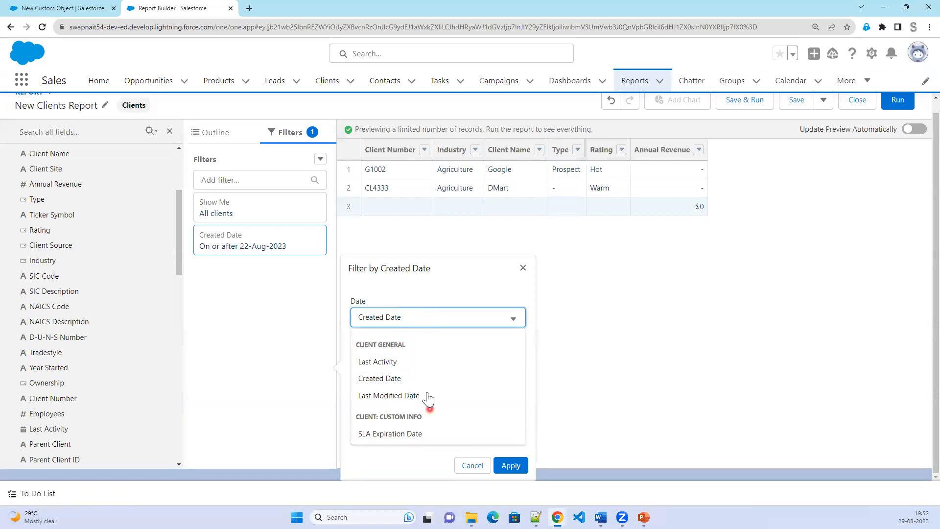
click(443, 317)
click(434, 360)
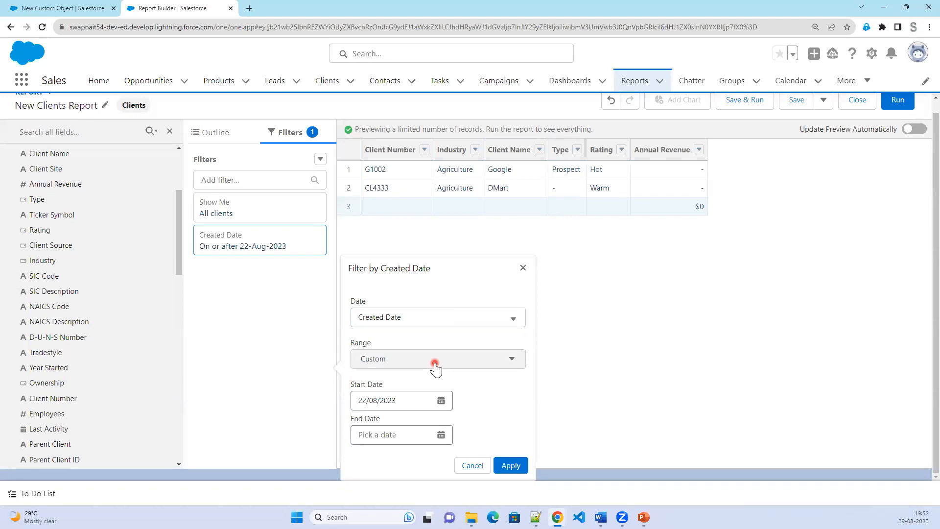
click(432, 383)
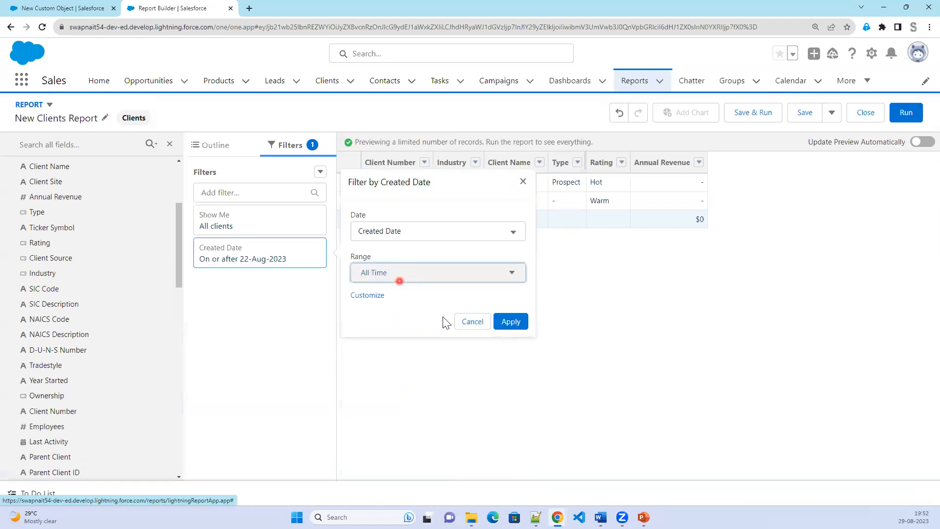
click(512, 322)
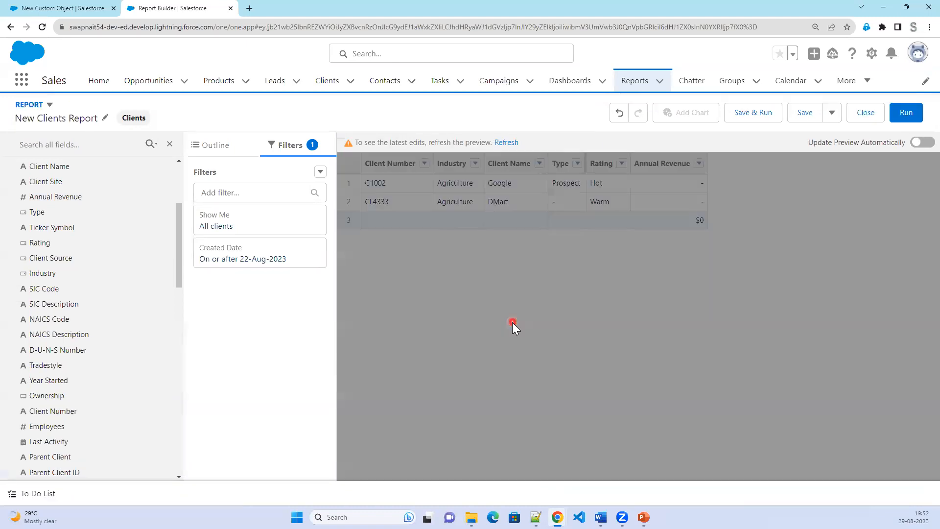
click(505, 142)
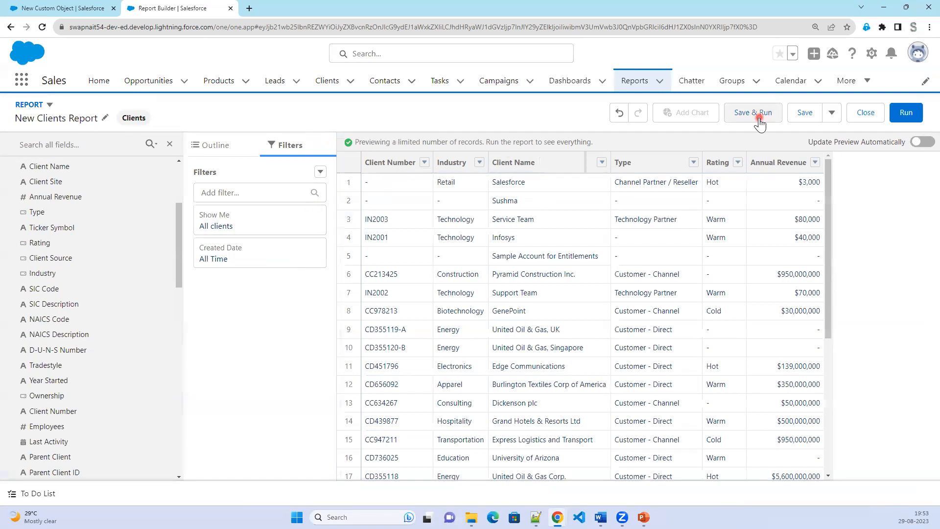
Begin saving New Clients Report under its default name and browse All Folders for a location.
click(795, 115)
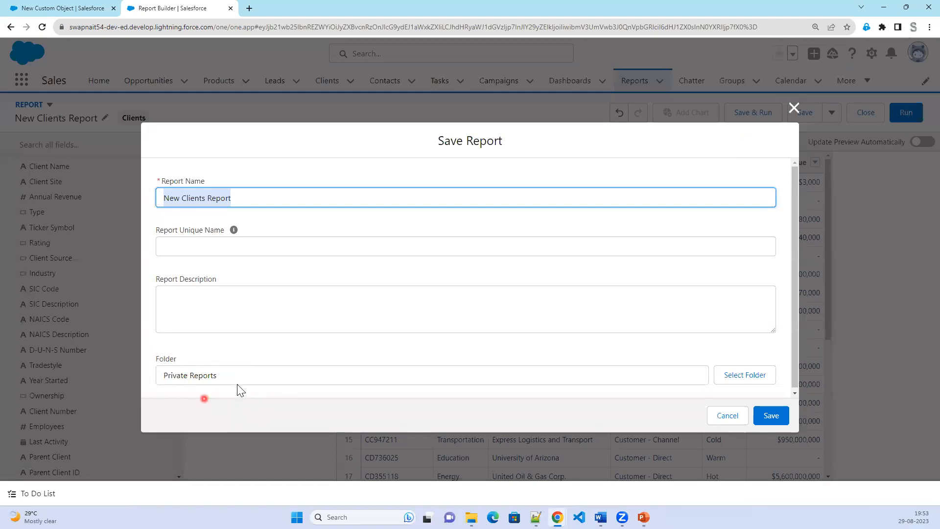
click(237, 378)
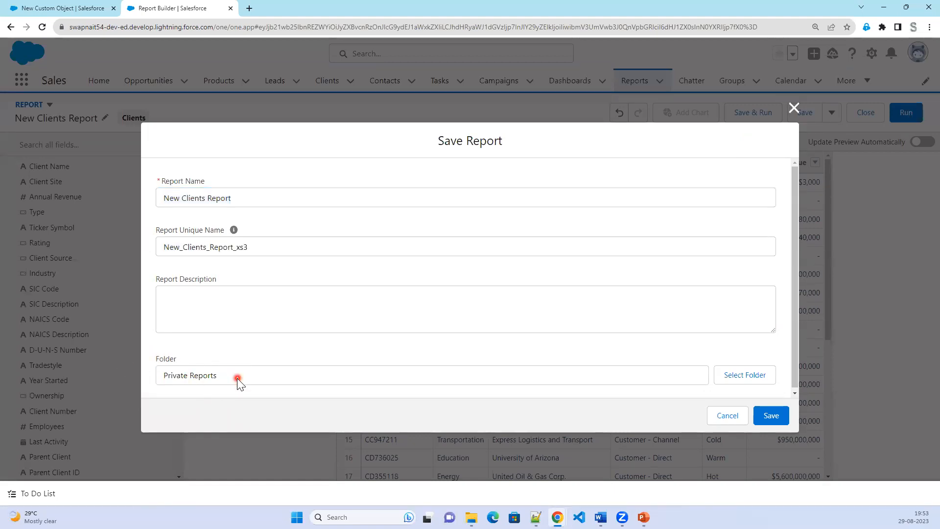
click(745, 378)
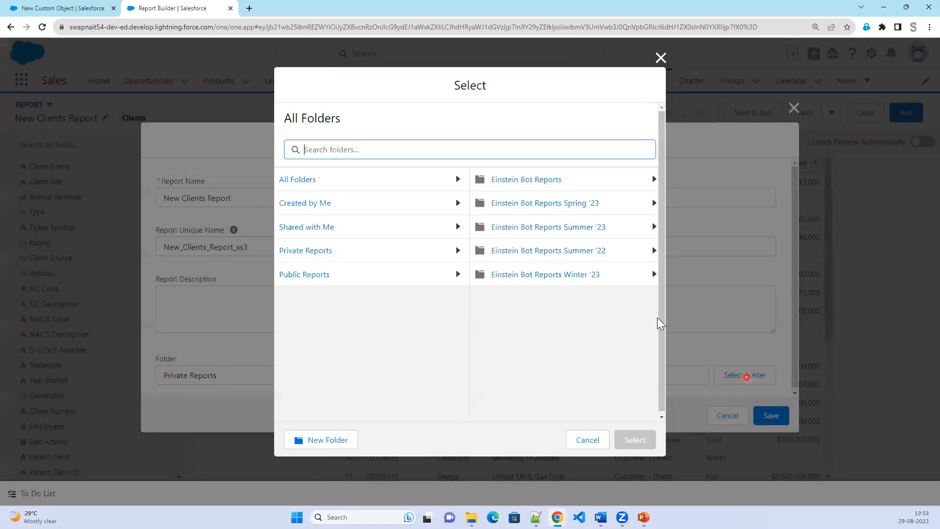
click(305, 180)
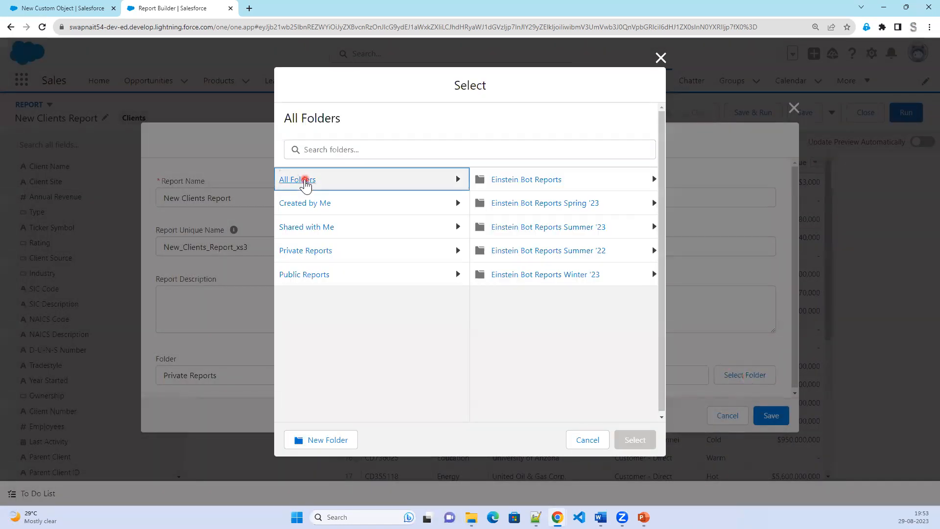
click(592, 187)
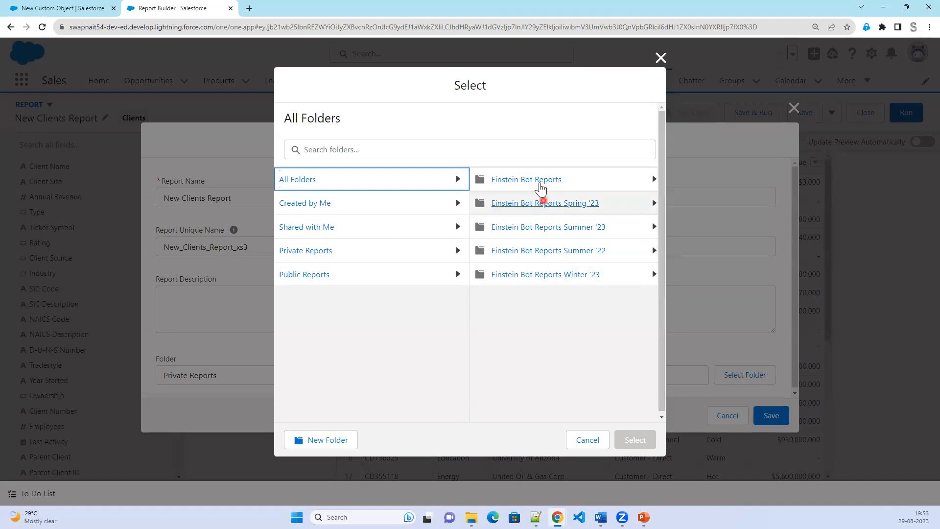
click(540, 181)
click(547, 283)
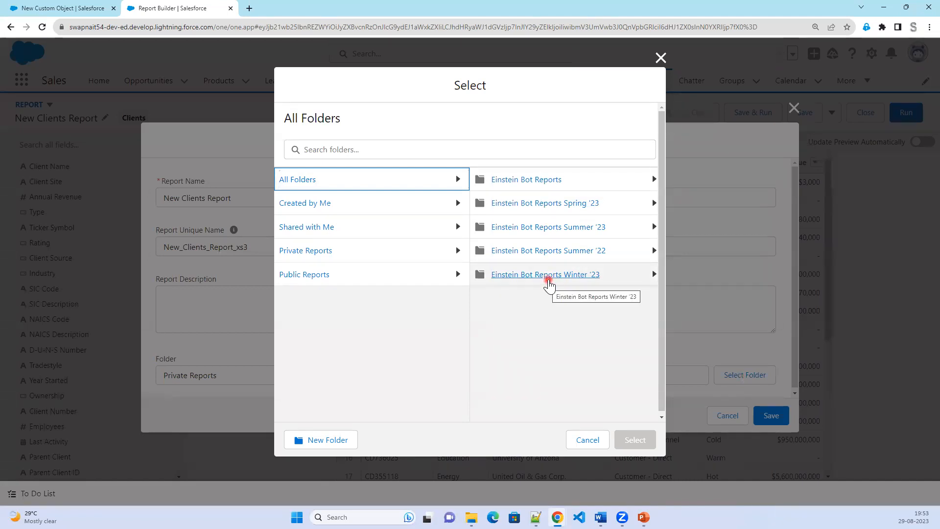
click(331, 441)
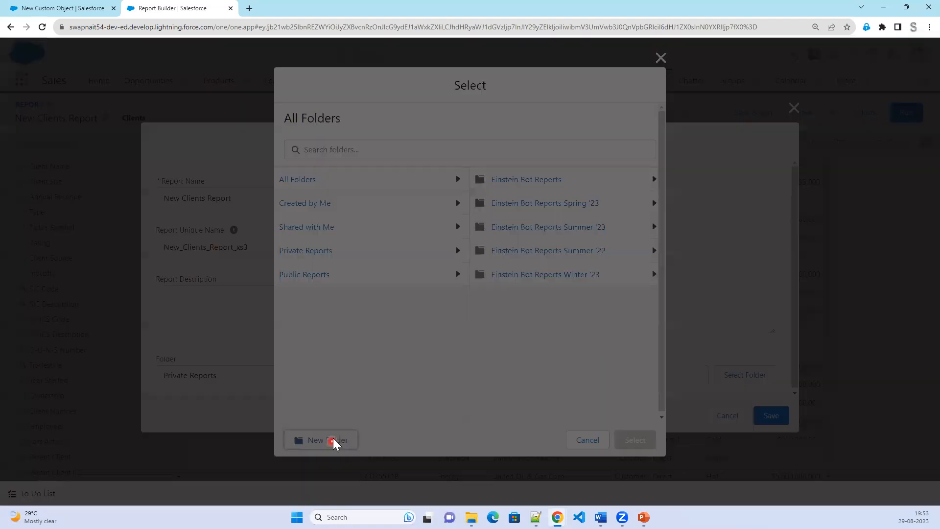
Create a new report folder labelled SWAPNAIT.
text(SWAPNAIT)
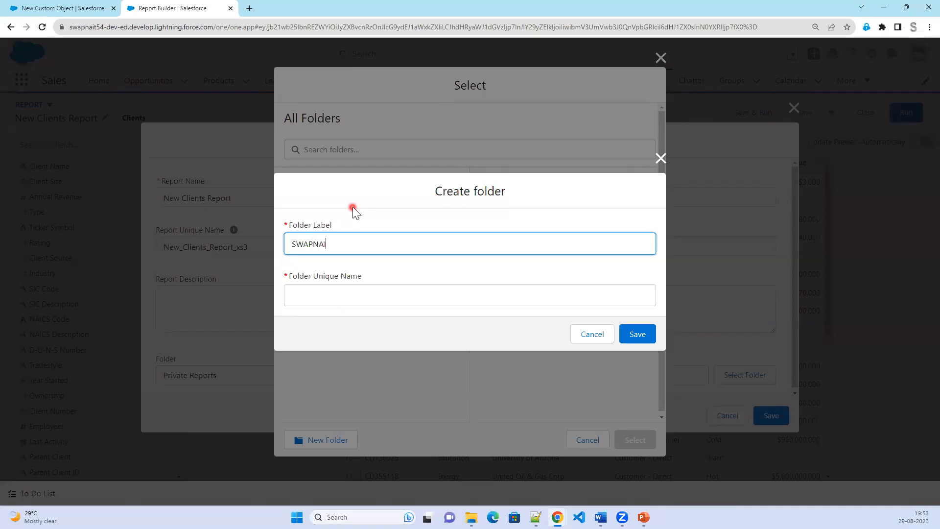
click(379, 294)
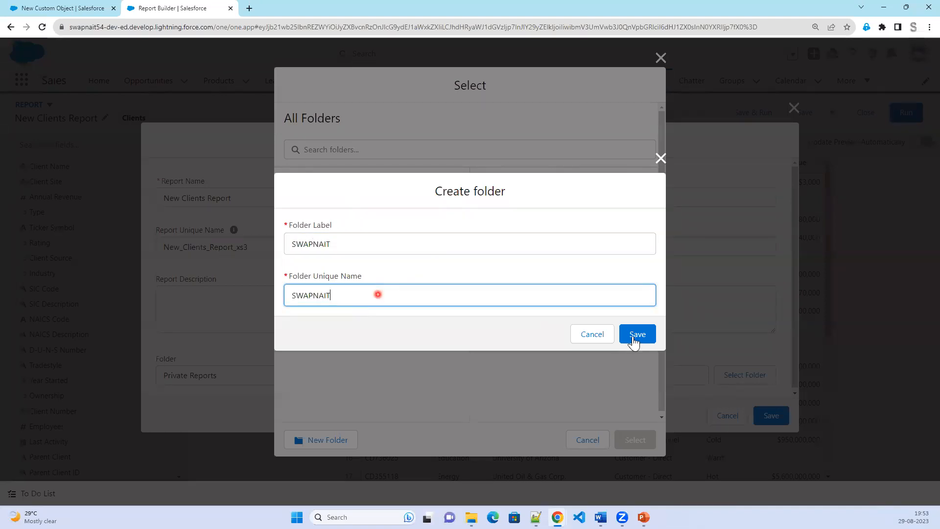
click(638, 335)
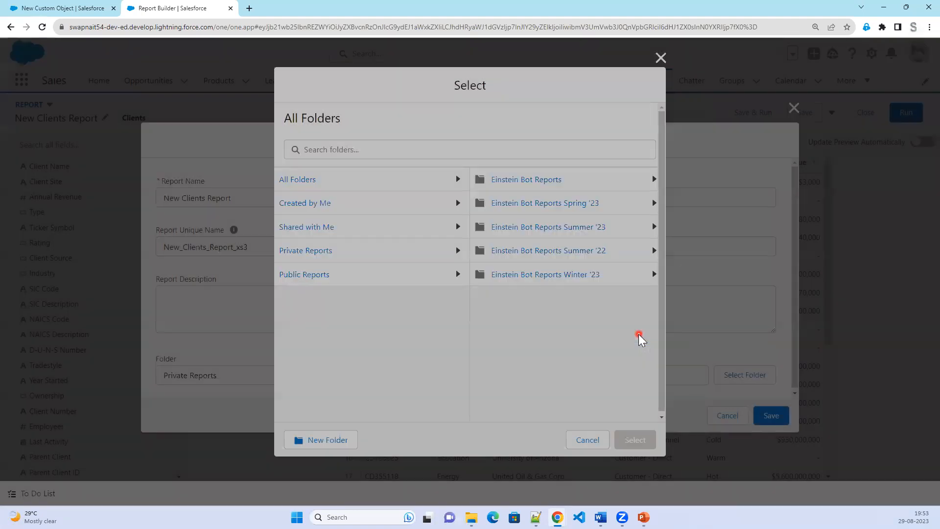
Select SWAPNAIT as the folder and save New Clients Report into it.
click(327, 298)
click(620, 440)
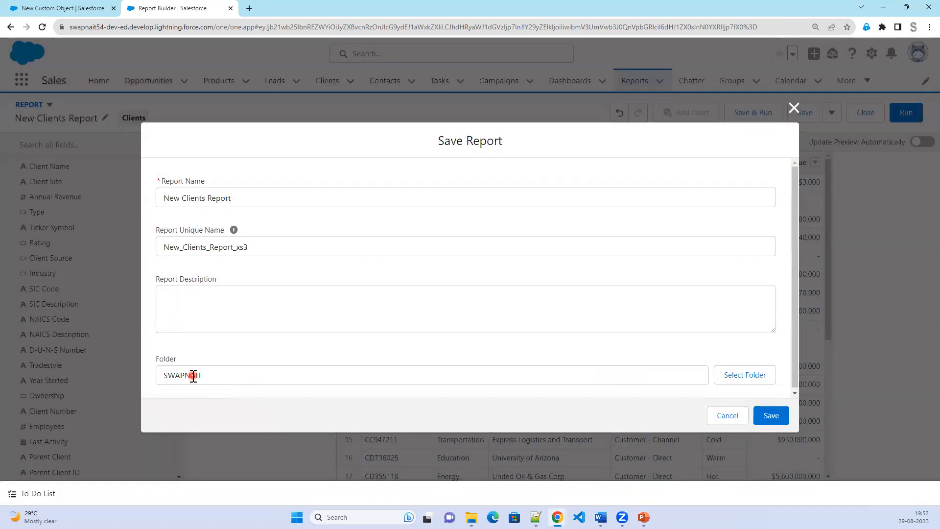
click(245, 197)
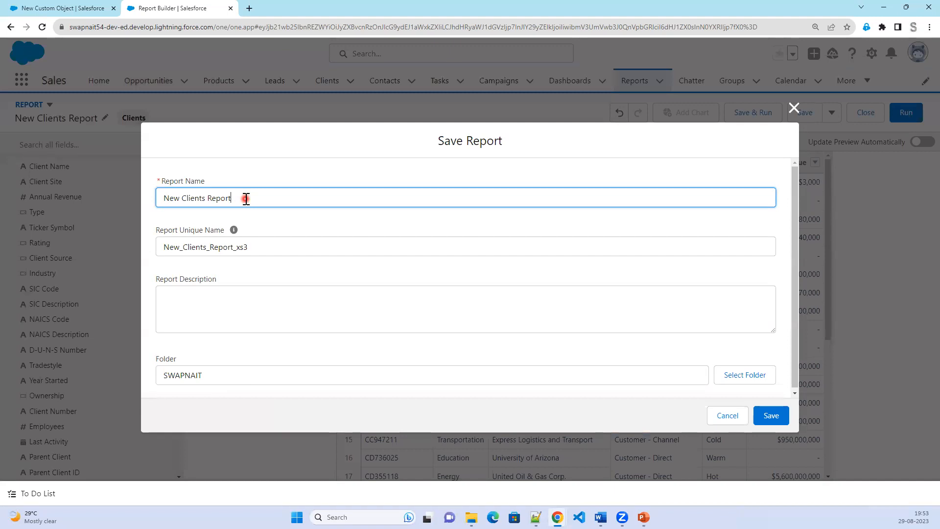
click(774, 418)
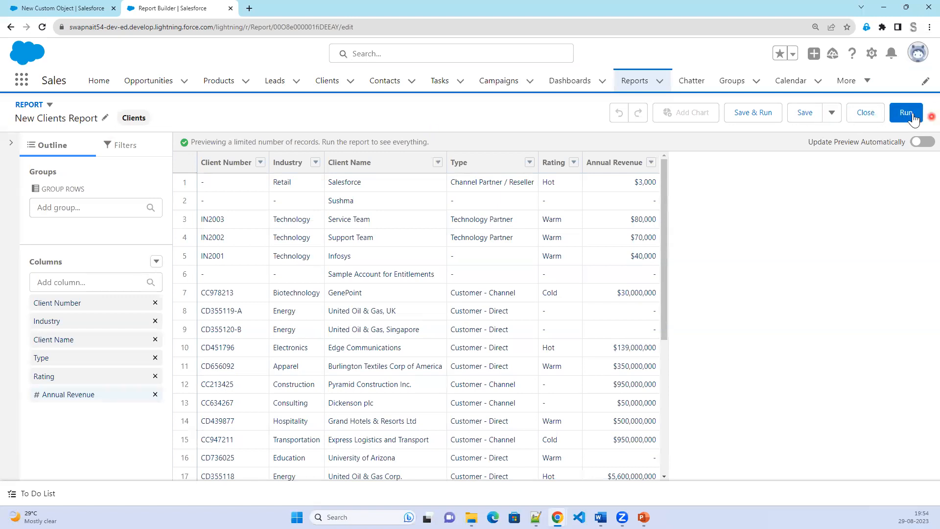
Run the freshly saved New Clients Report.
click(766, 117)
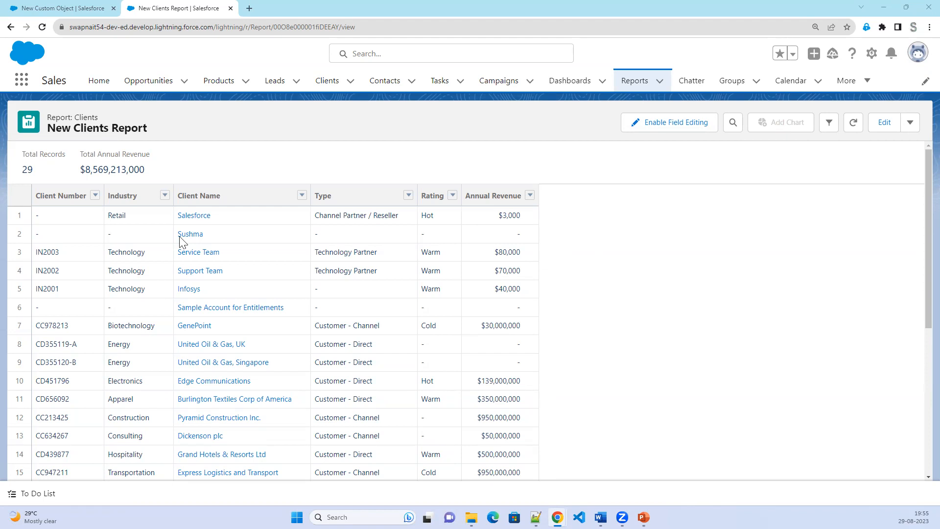
Open the actions dropdown next to Edit on the run report.
click(911, 126)
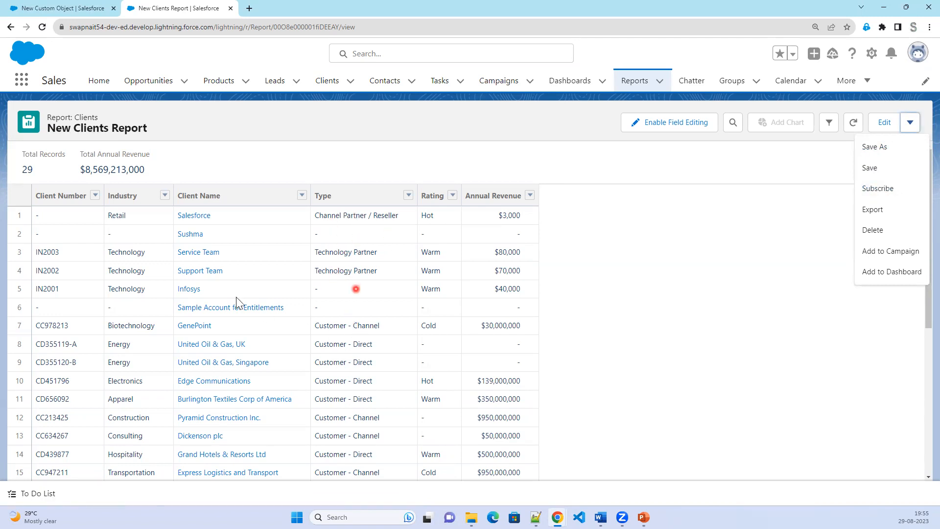
Export the report as details-only Excel .xls with ISO-8859-1 encoding and open it full screen.
click(892, 214)
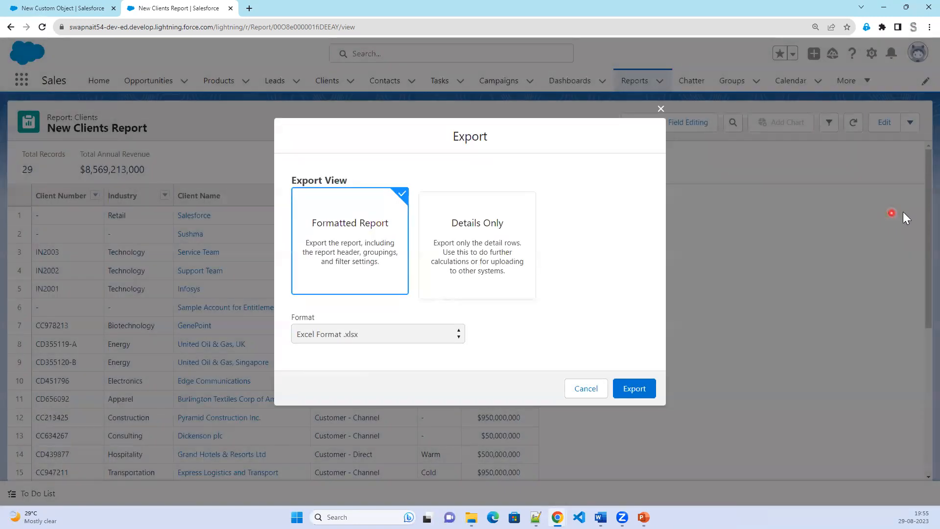
click(352, 259)
click(474, 264)
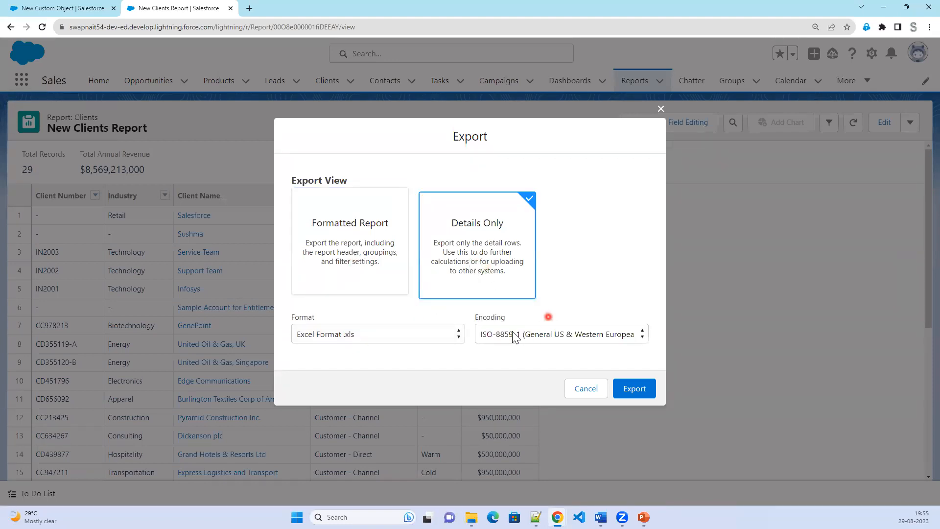
click(381, 271)
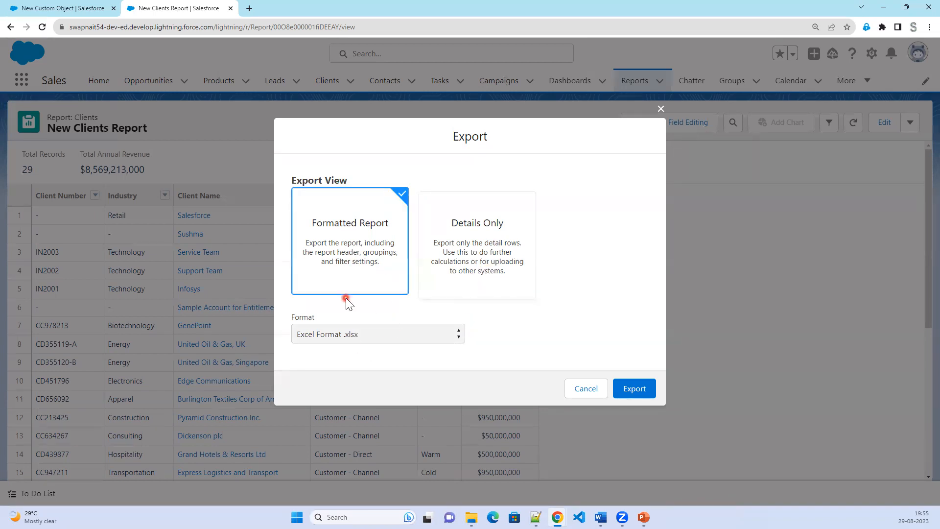
click(483, 271)
click(427, 338)
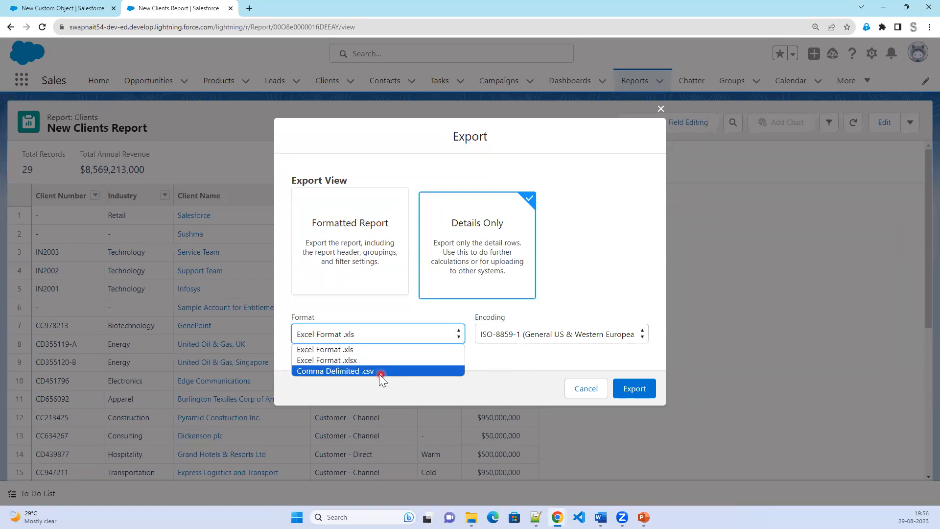
click(491, 335)
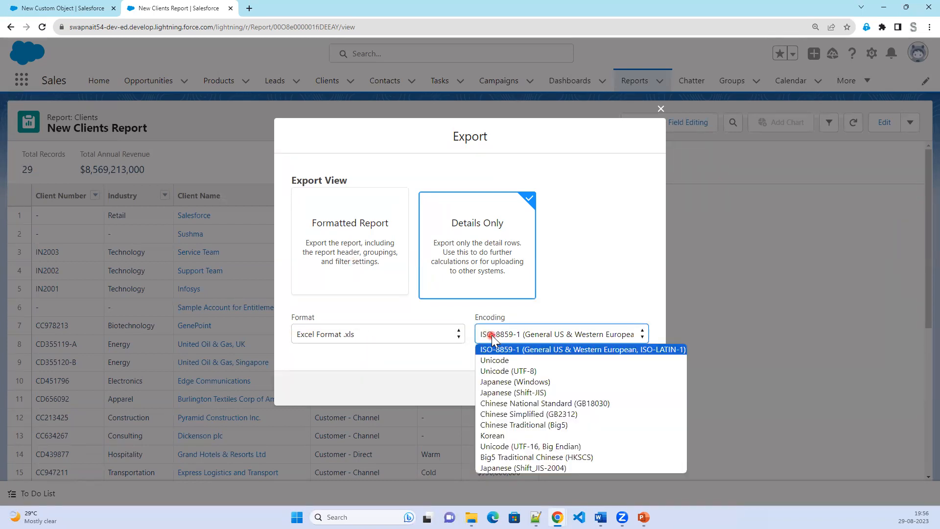
click(550, 350)
click(634, 389)
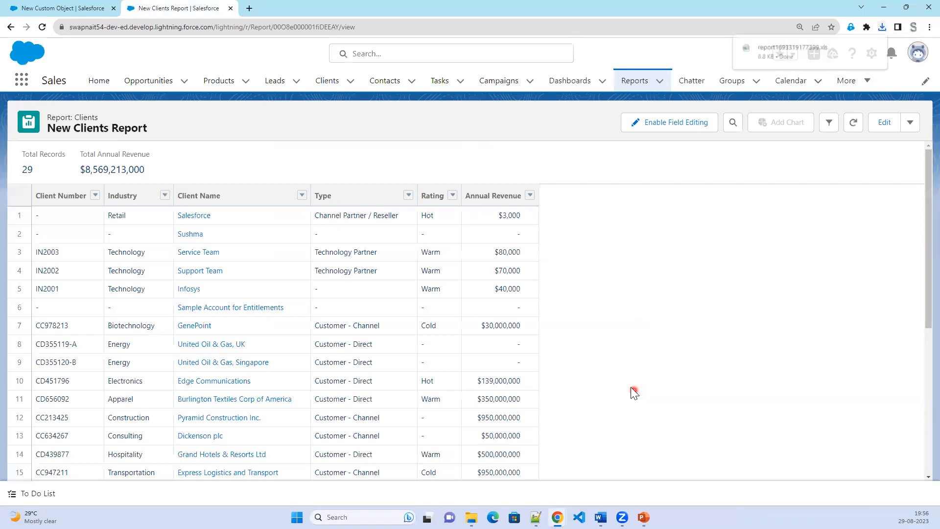
click(786, 58)
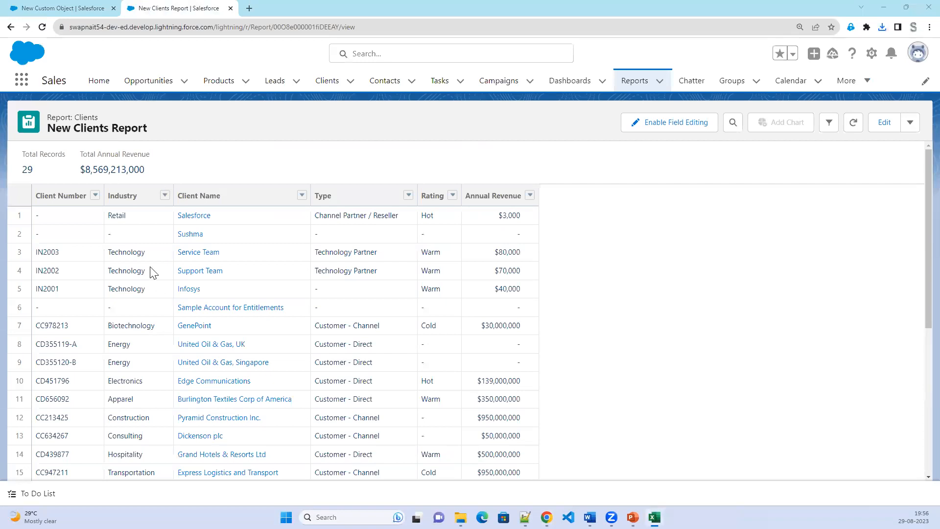
click(857, 440)
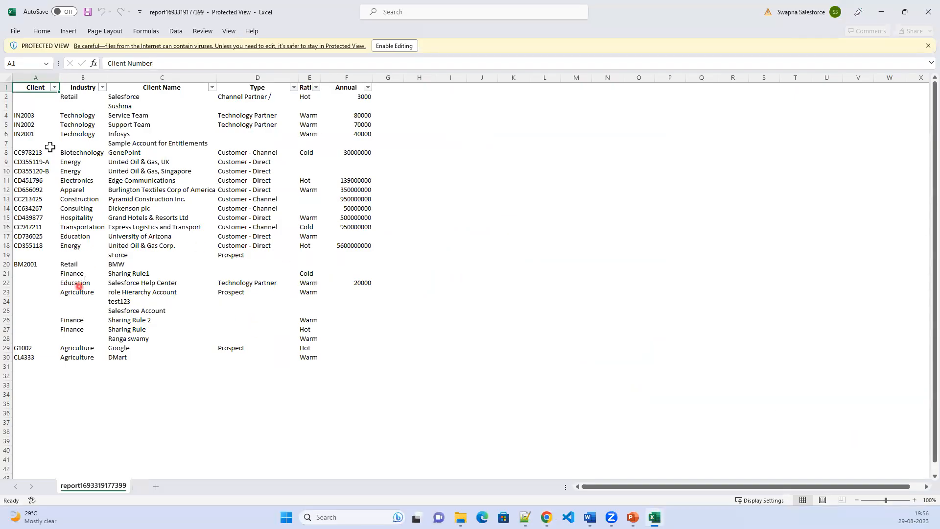
Enable editing on the details-only workbook, select client row A30:F30, then close Excel.
click(37, 119)
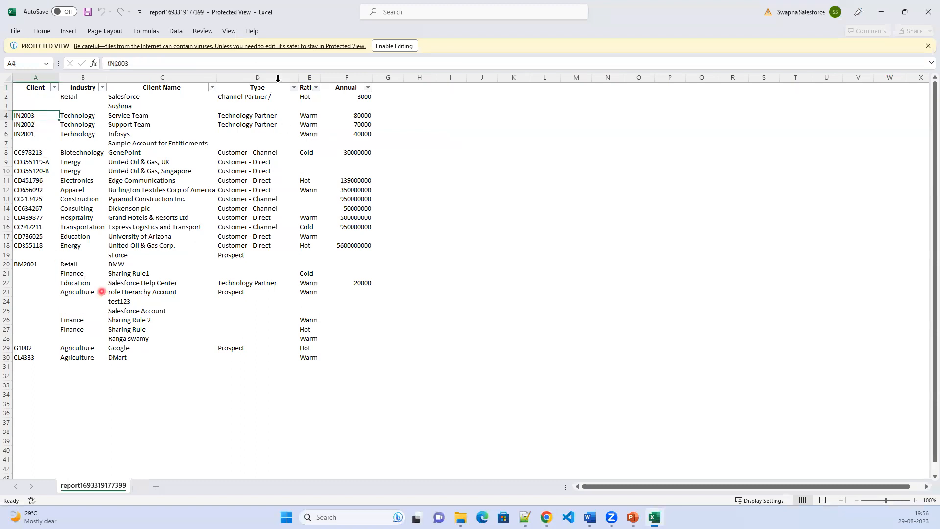
click(398, 47)
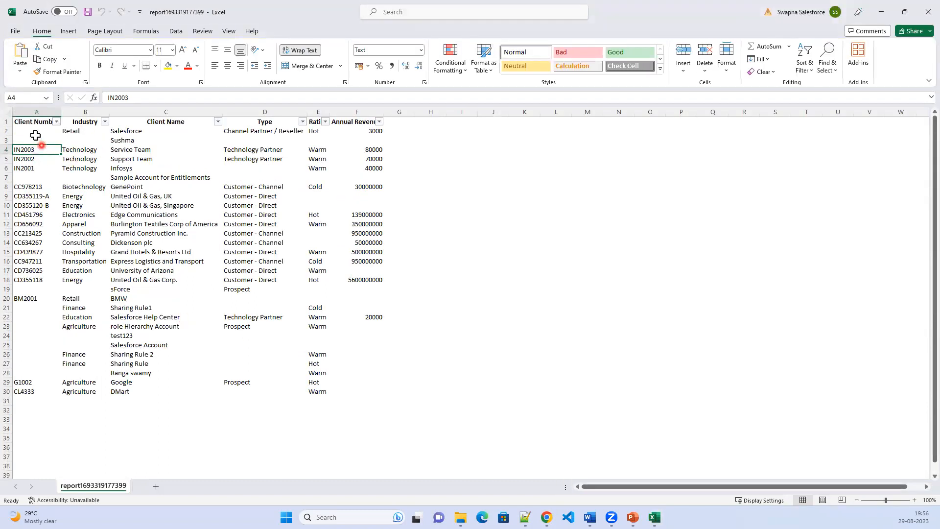
drag(13, 391, 345, 390)
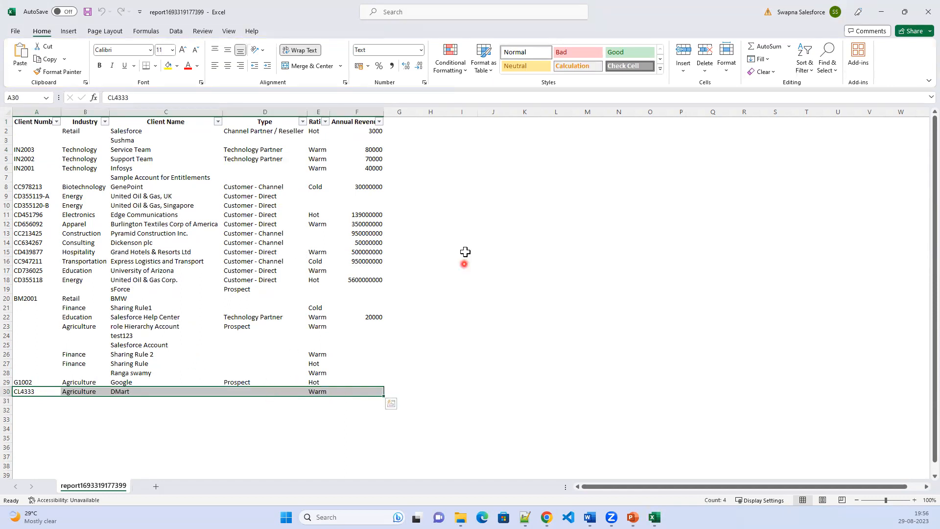
click(927, 12)
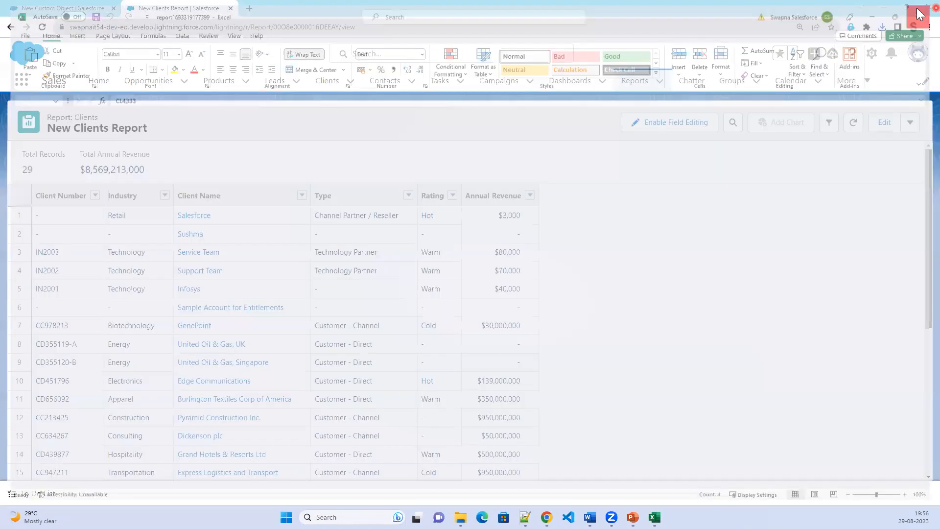
Export New Clients Report as a Formatted Report in Excel .xlsx and open the download.
click(910, 123)
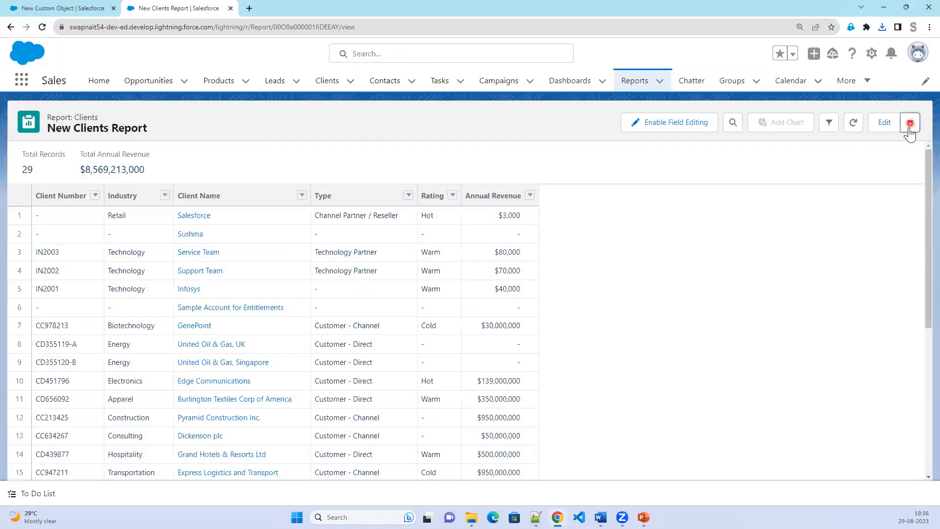
click(888, 210)
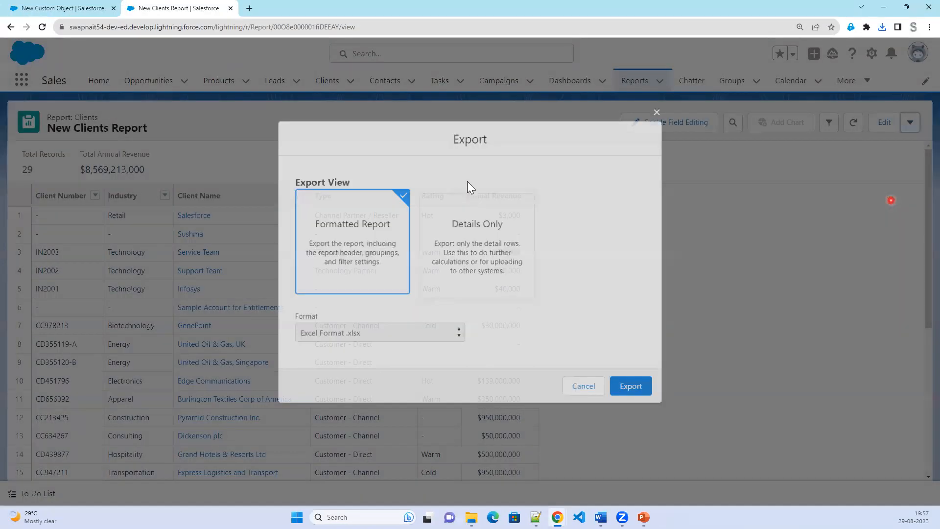
click(646, 392)
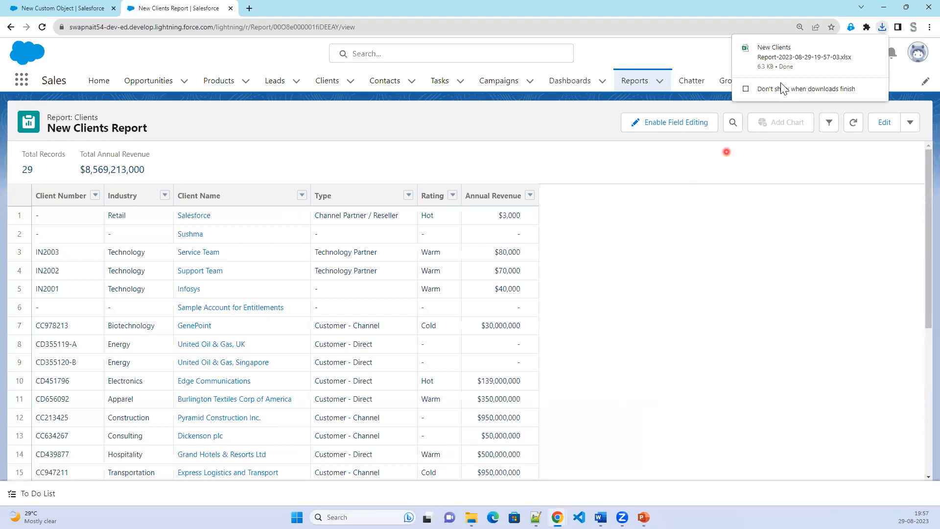
click(778, 58)
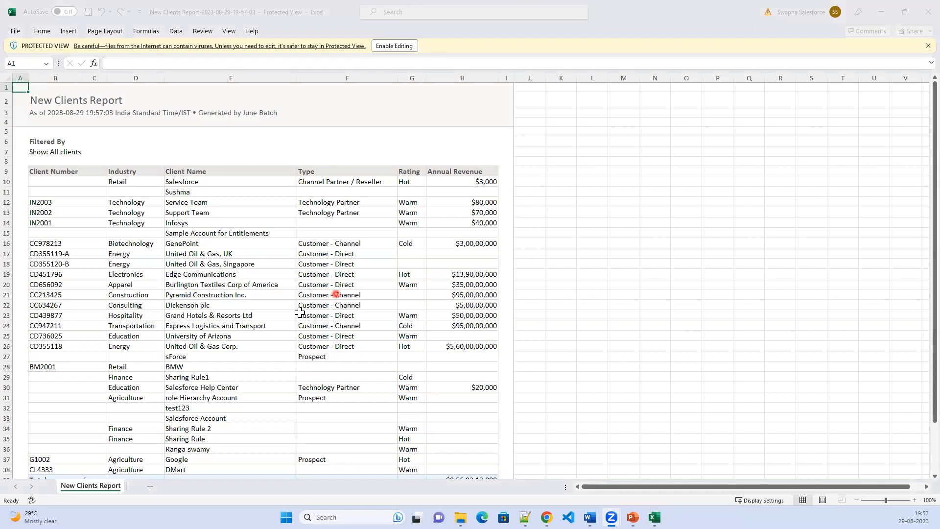
Inspect the formatted workbook's report title in C2 and the 'Show: All clients' filter line.
scroll(324, 355, down, 3)
scroll(325, 356, up, 5)
click(99, 100)
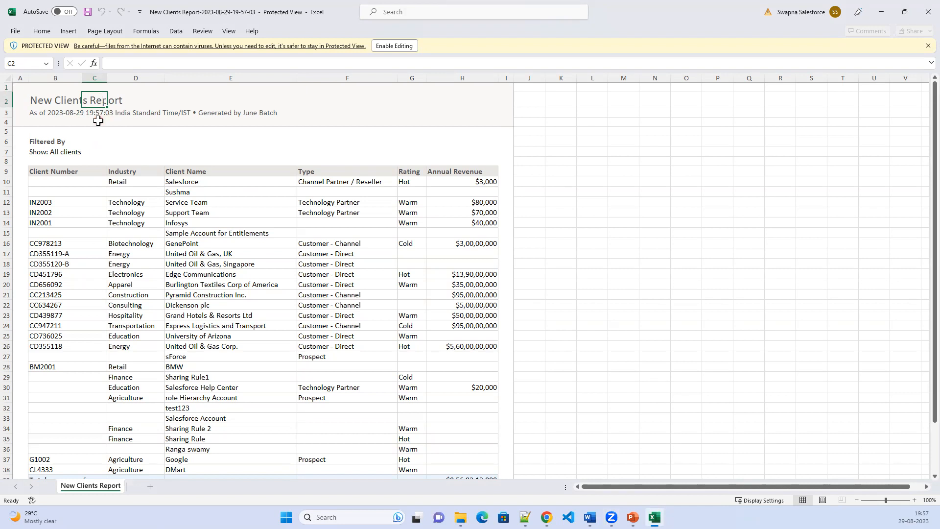
scroll(181, 391, down, 3)
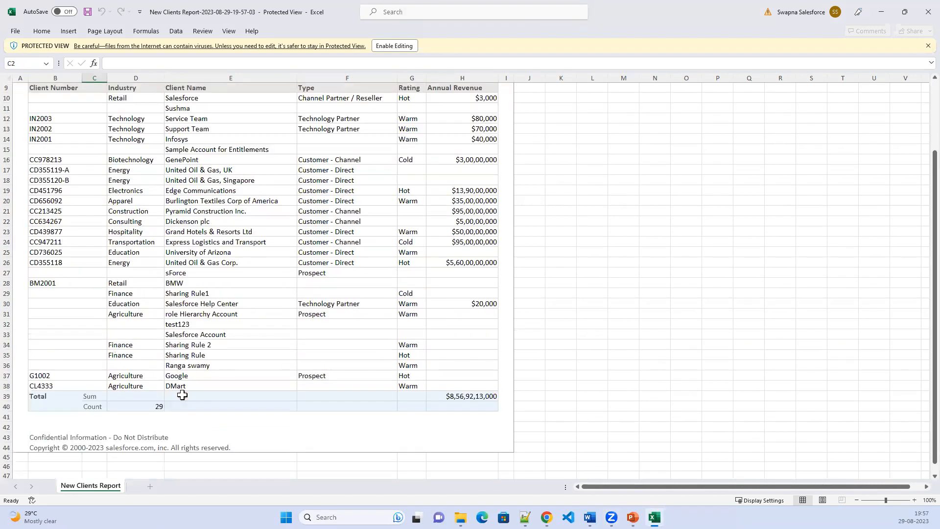
scroll(180, 392, up, 2)
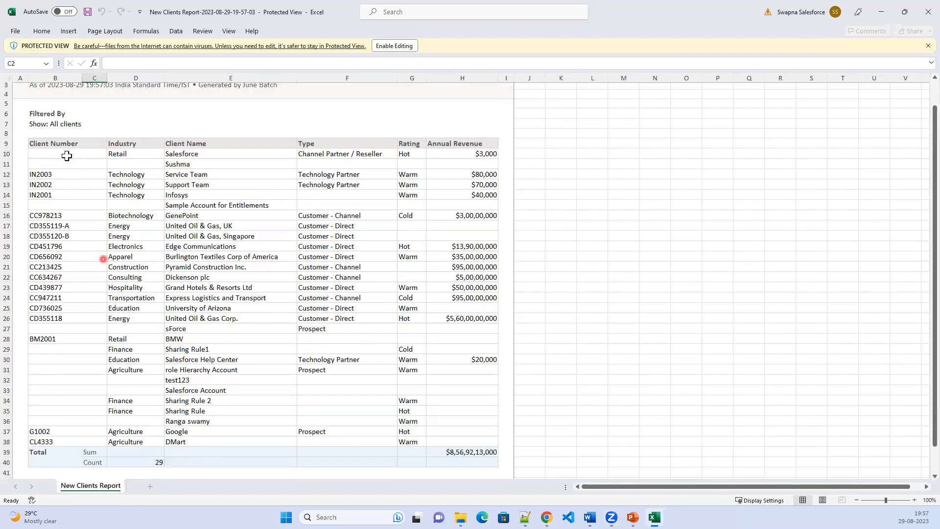
click(72, 121)
Check the totals, close the workbook, and return to the Reports and Dashboard slide.
scroll(122, 342, down, 2)
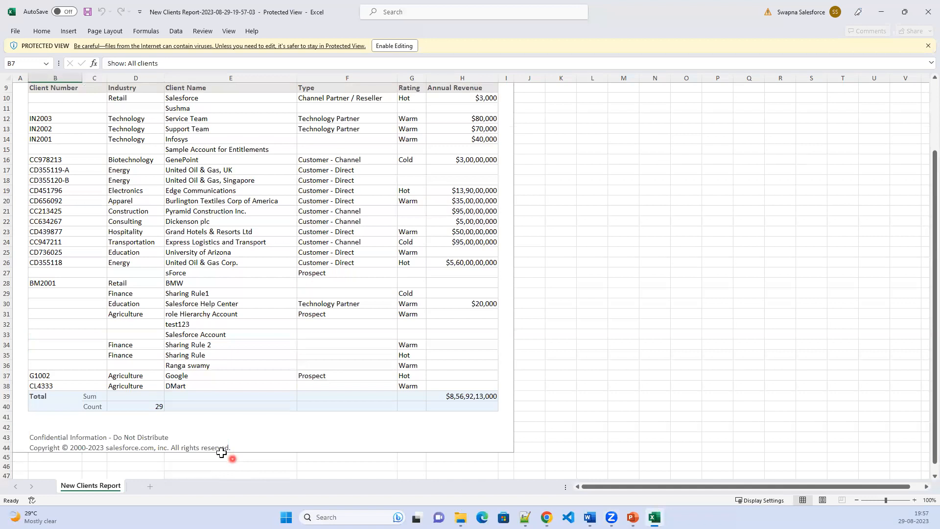
scroll(267, 423, down, 1)
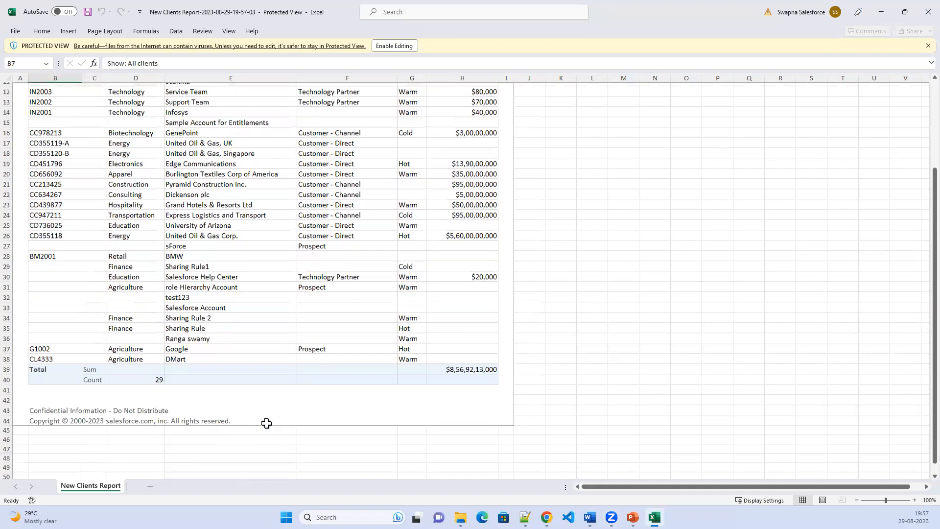
scroll(267, 423, up, 4)
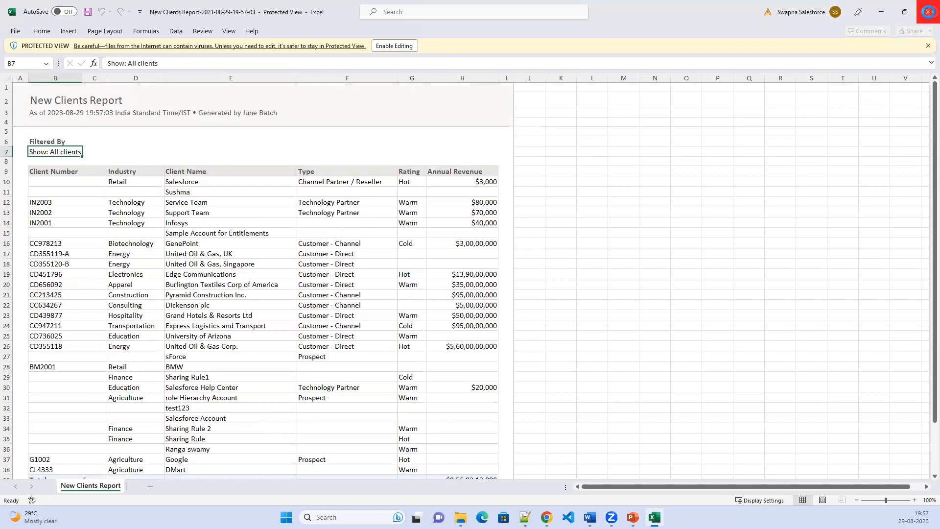
click(928, 12)
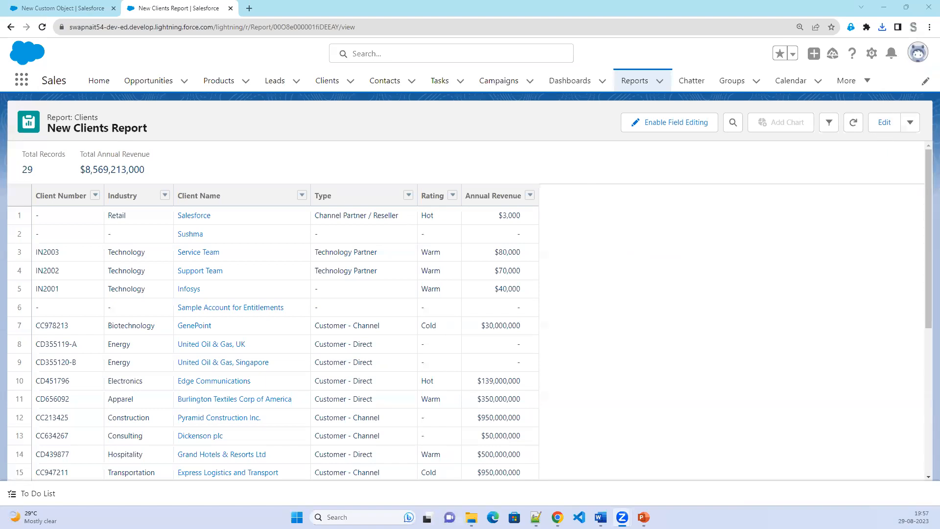
key(alt+Tab)
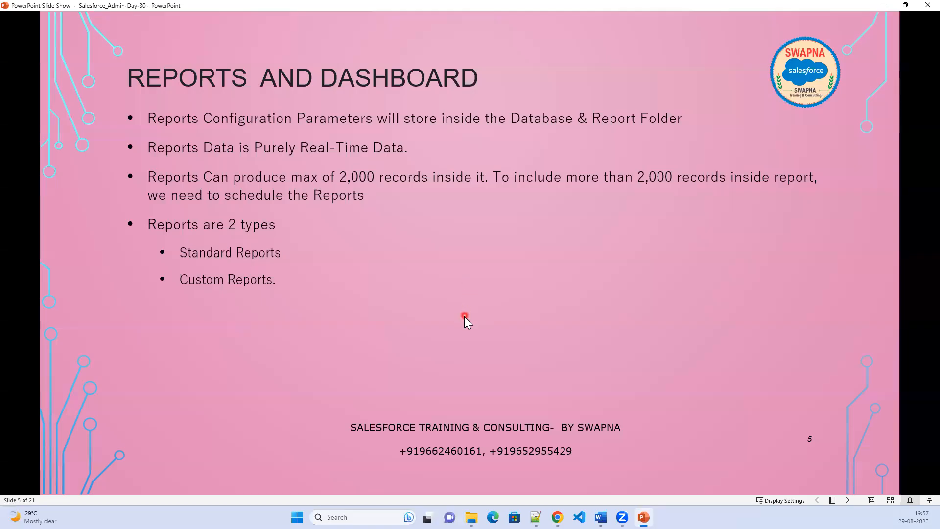
key(Left)
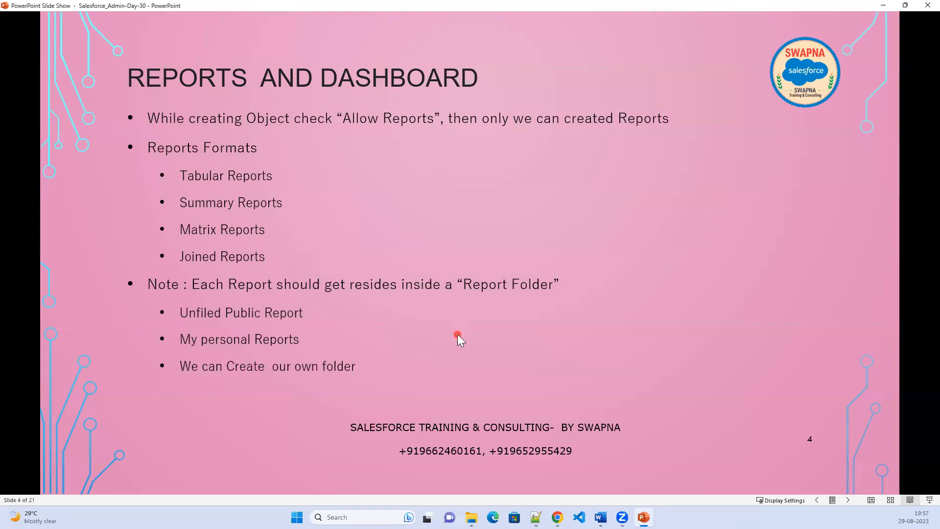
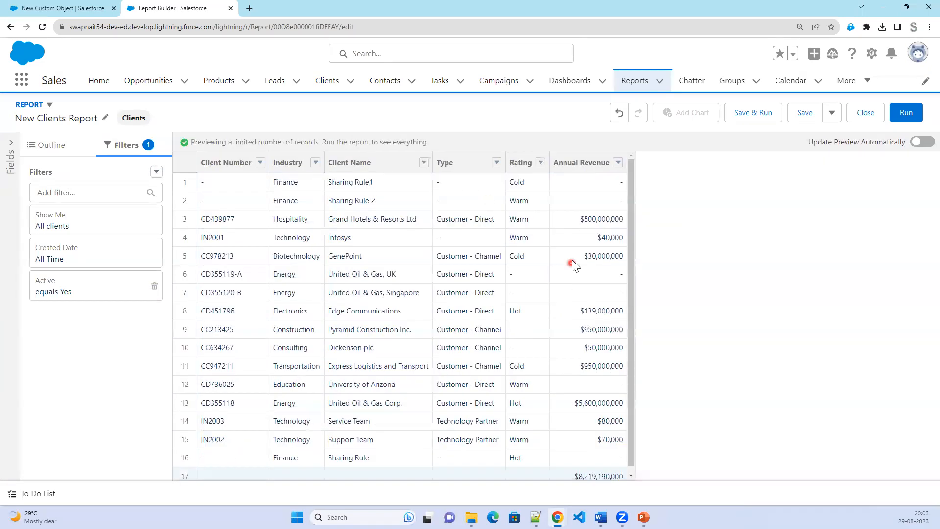
Scroll the New Clients Report preview down and back up to review the 16 listed clients.
scroll(570, 423, down, 2)
scroll(570, 423, up, 2)
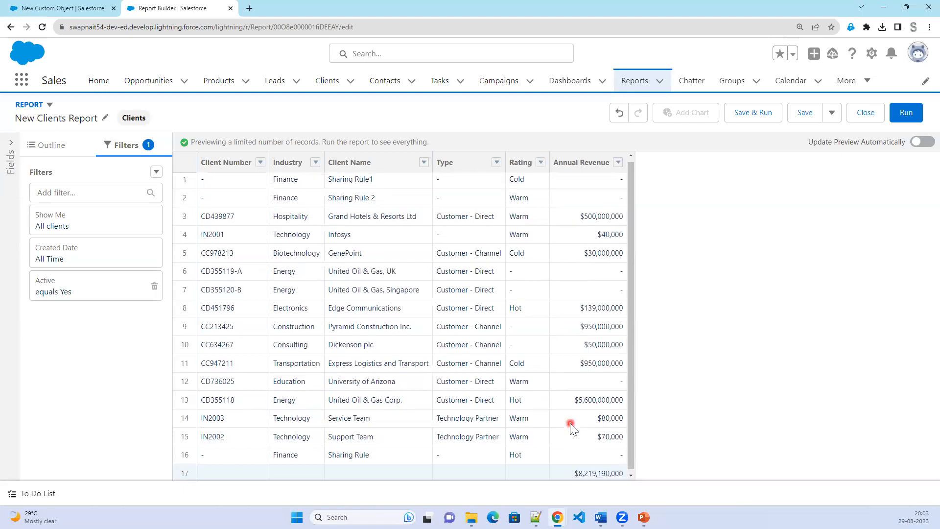
Add the Active field as a column via 'Act', refresh the preview, and save and run the report.
click(57, 147)
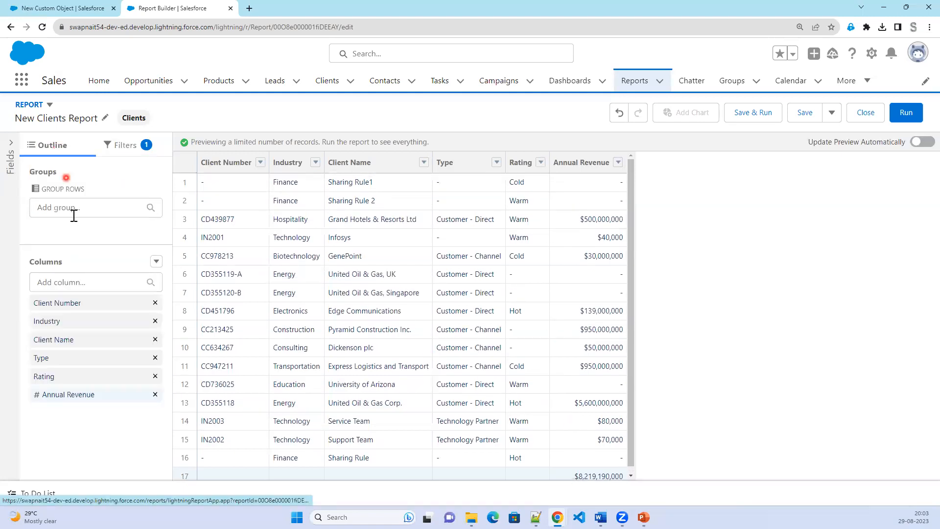
click(77, 284)
text(Act)
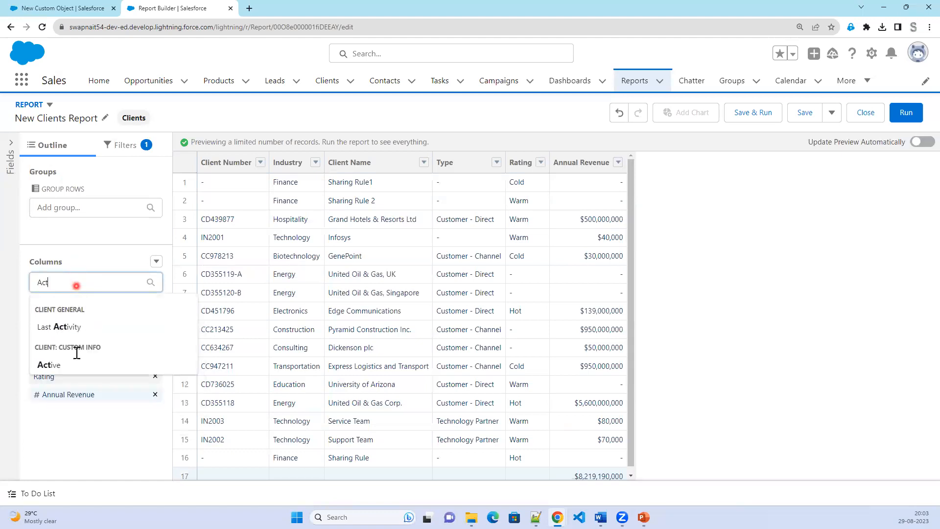
click(69, 365)
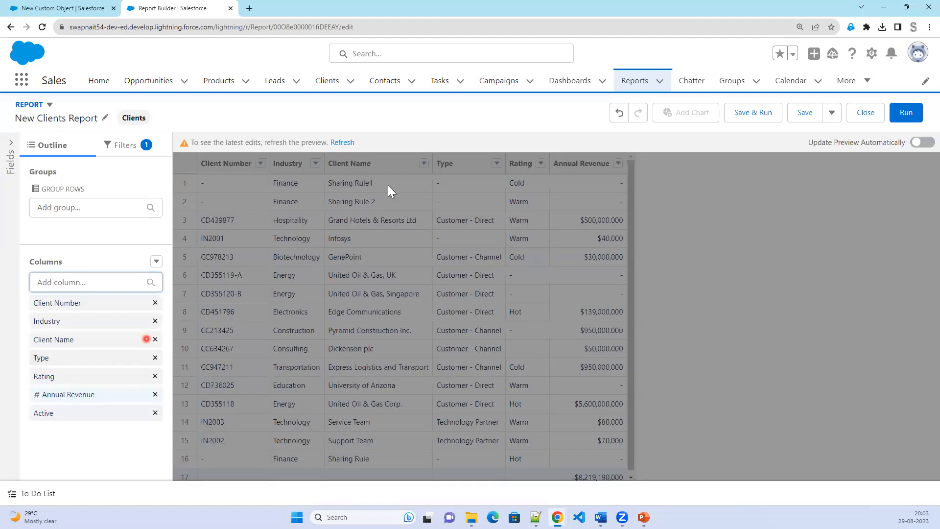
click(342, 143)
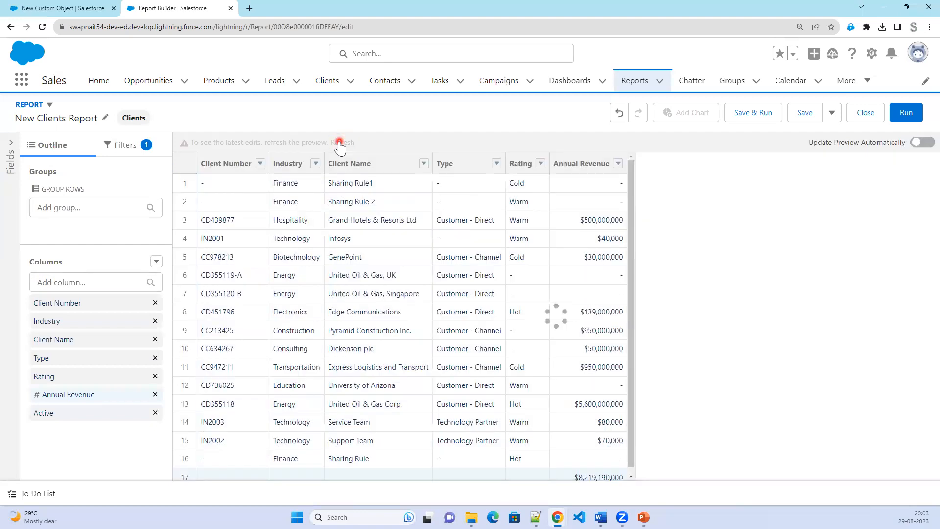
click(639, 172)
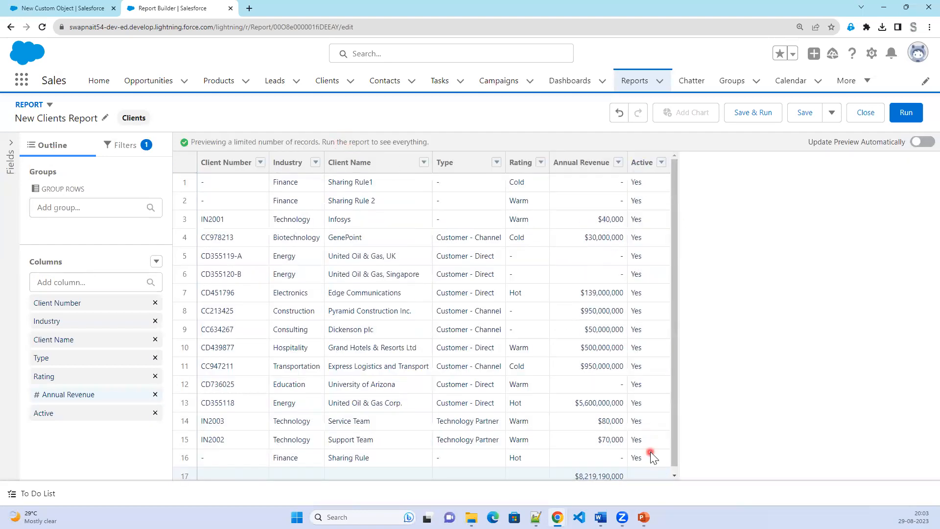
click(752, 116)
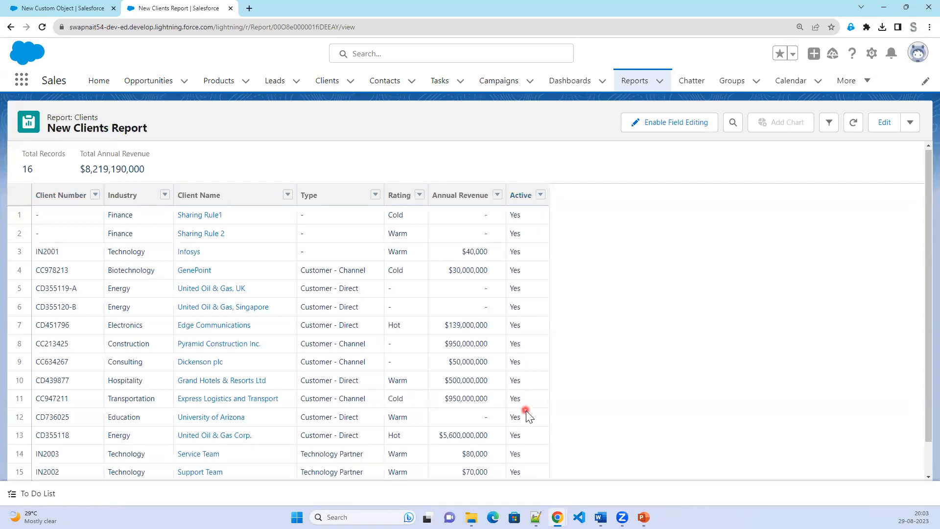
scroll(528, 417, down, 1)
scroll(529, 416, up, 1)
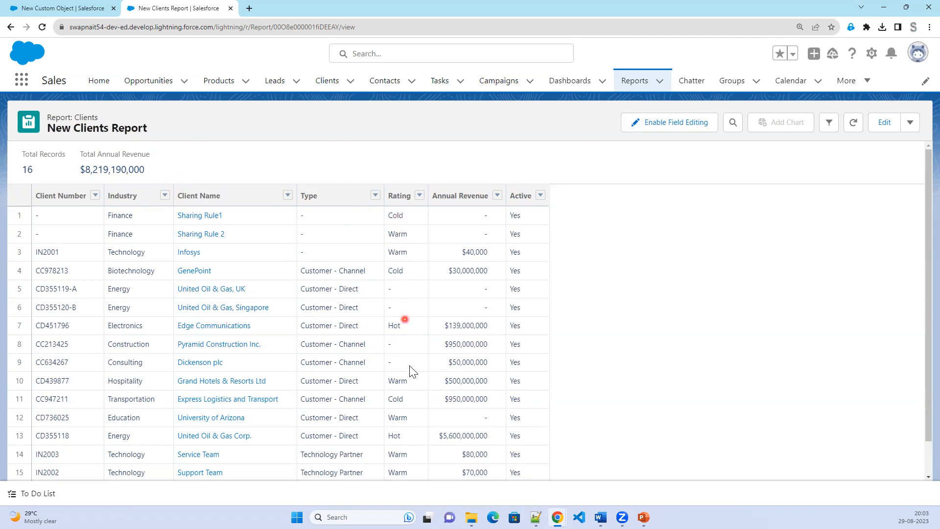
Enable field editing and set row 5's Rating to Cold and row 6's Rating to Hot.
click(665, 127)
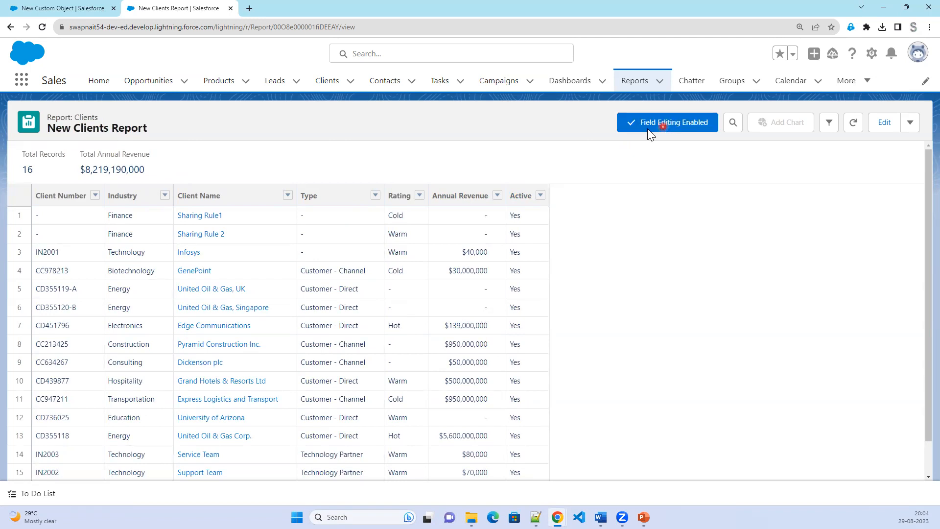
mouse_move(419, 292)
click(418, 290)
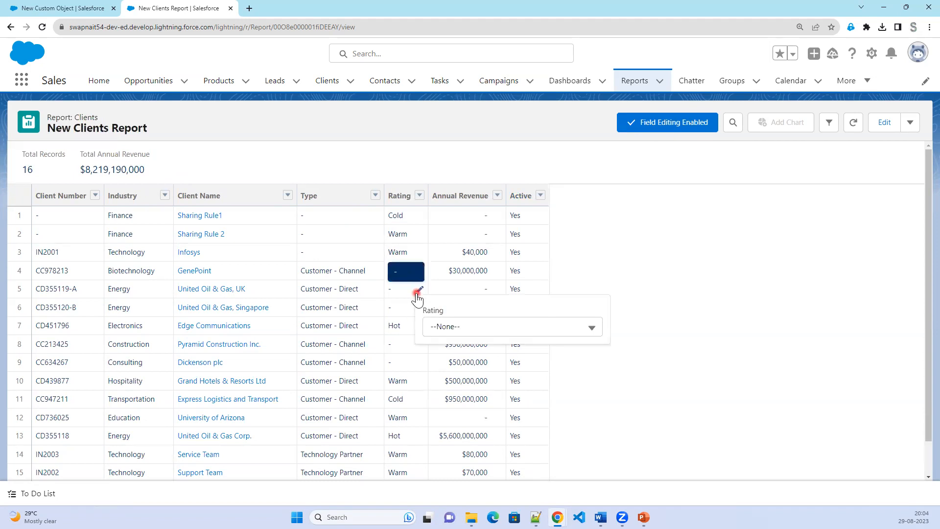
click(458, 328)
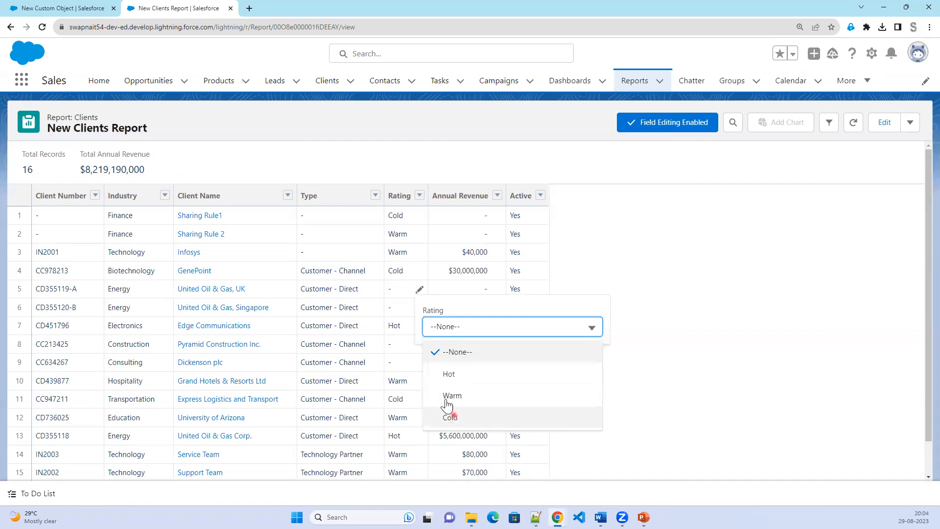
click(402, 306)
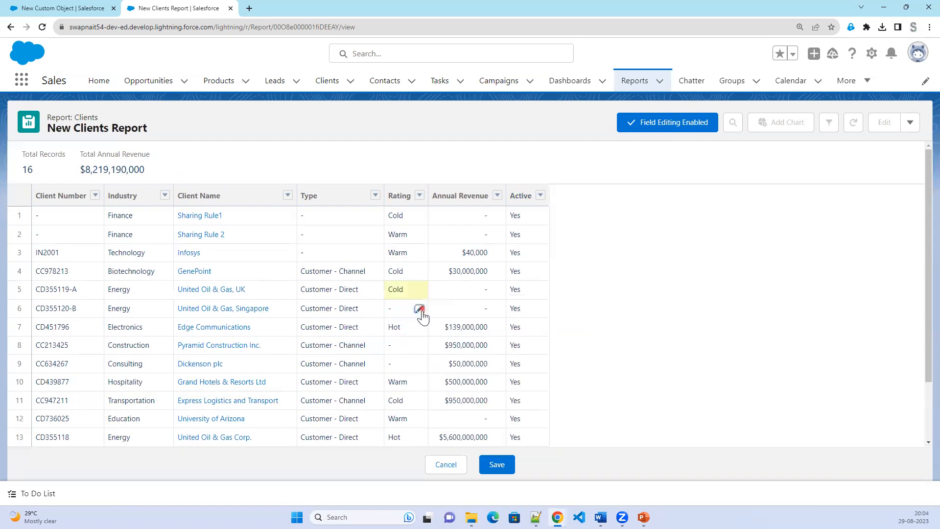
click(420, 309)
click(441, 347)
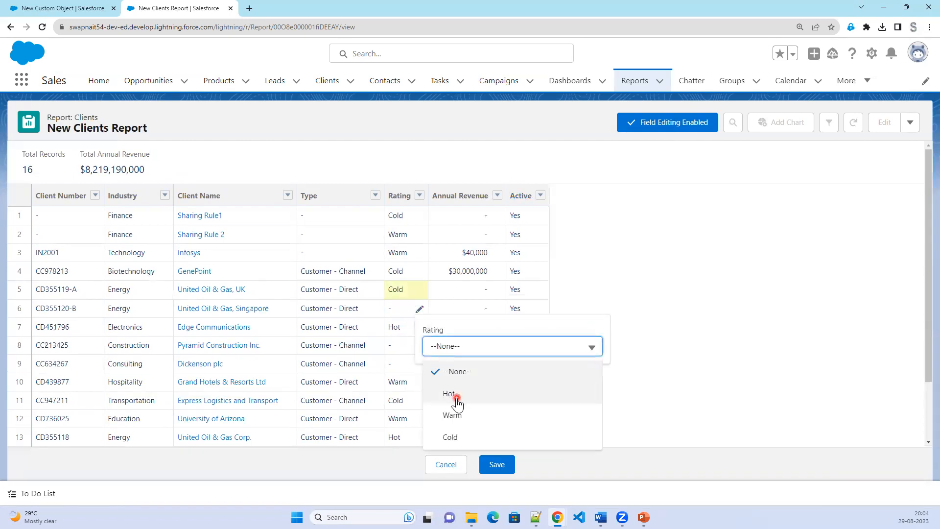
click(456, 396)
Save the Rating edits, then cancel them after the phone-number validation error.
click(501, 471)
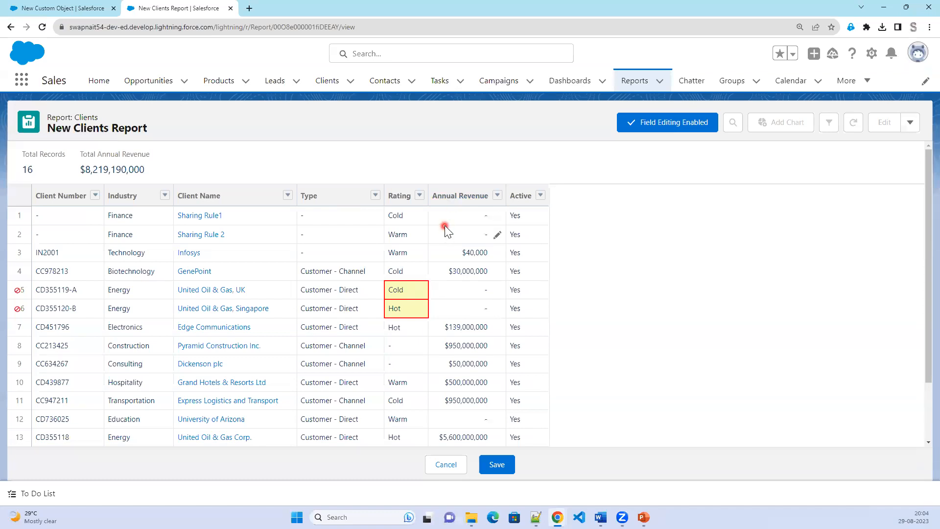
mouse_move(423, 294)
click(446, 464)
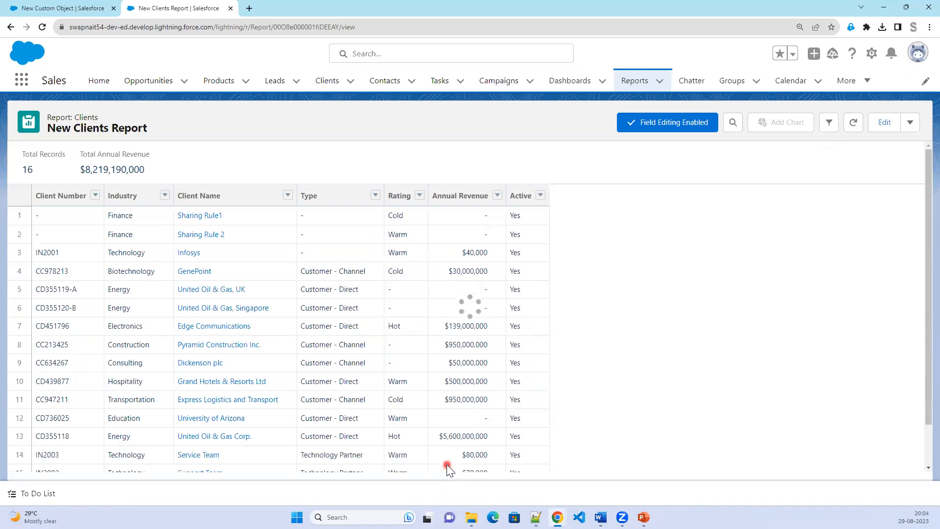
Reopen the report in the builder, add the Phone column via 'pho', refresh, and save and run.
click(881, 123)
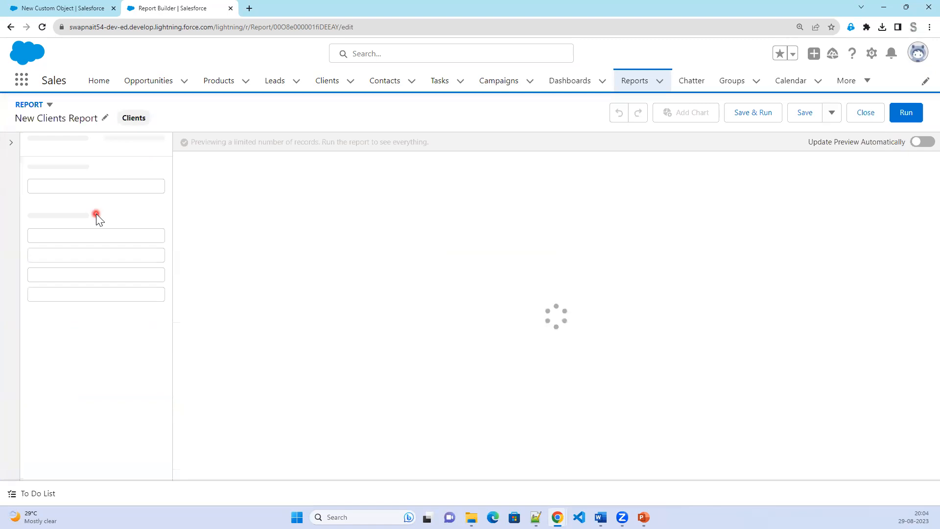
click(90, 278)
text(pho)
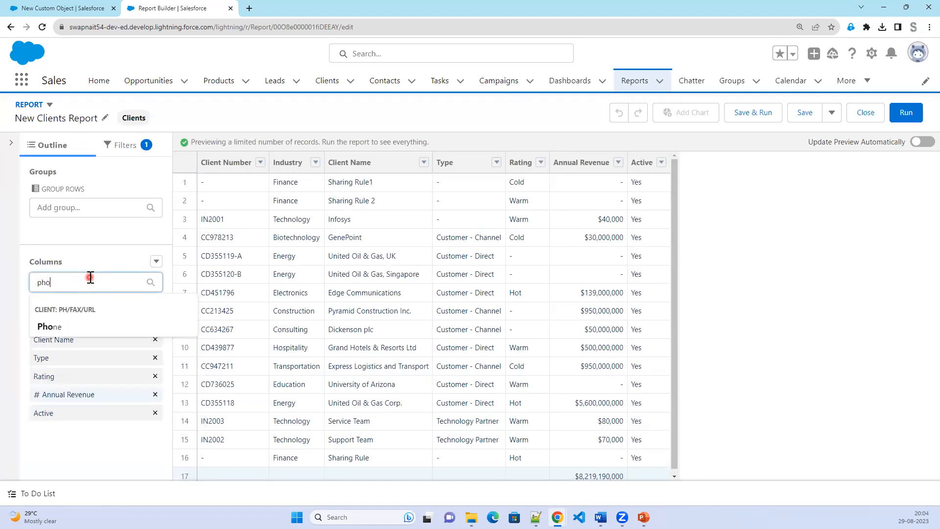
click(70, 326)
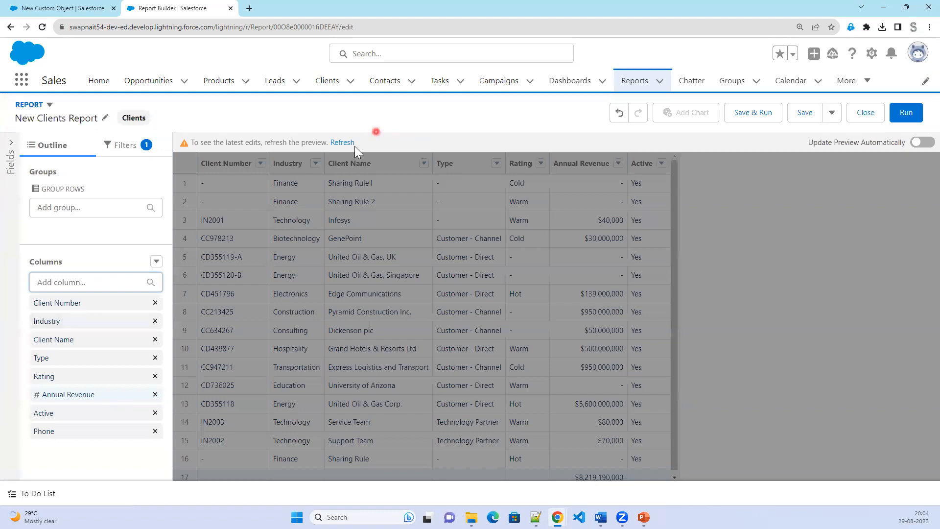
click(333, 142)
click(764, 119)
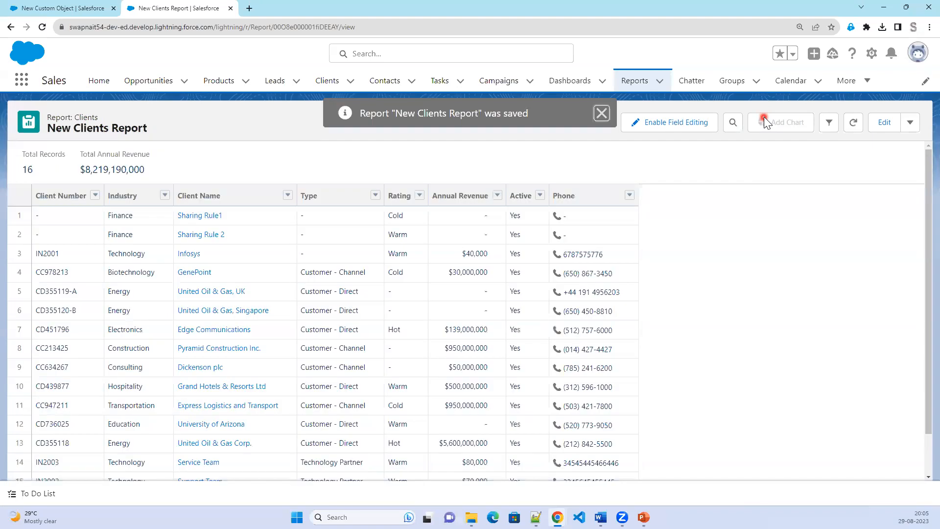
Enable field editing and set row 5's Rating to Warm.
click(479, 291)
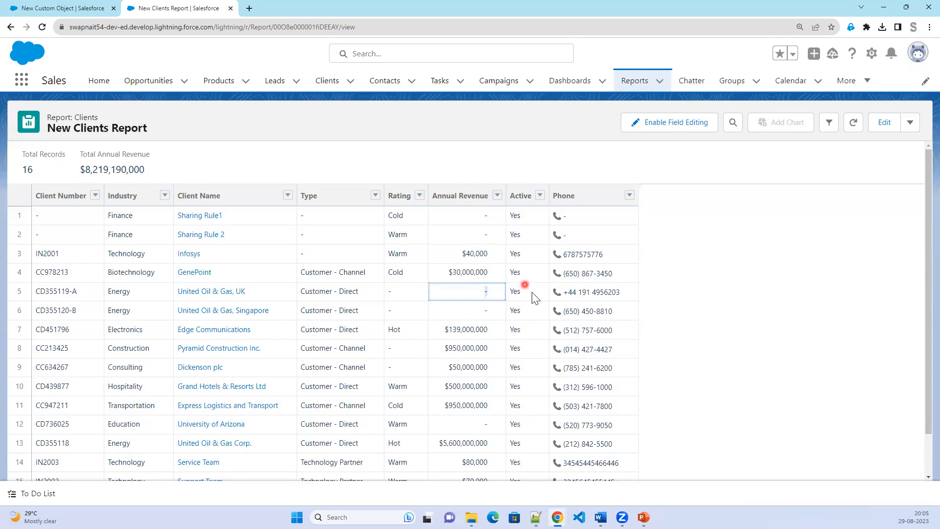
click(664, 126)
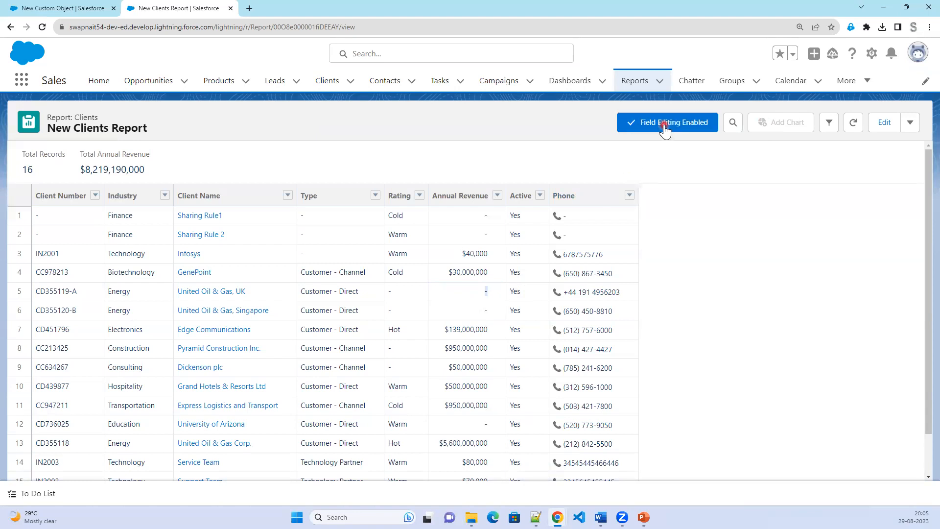
click(432, 288)
click(419, 293)
click(444, 326)
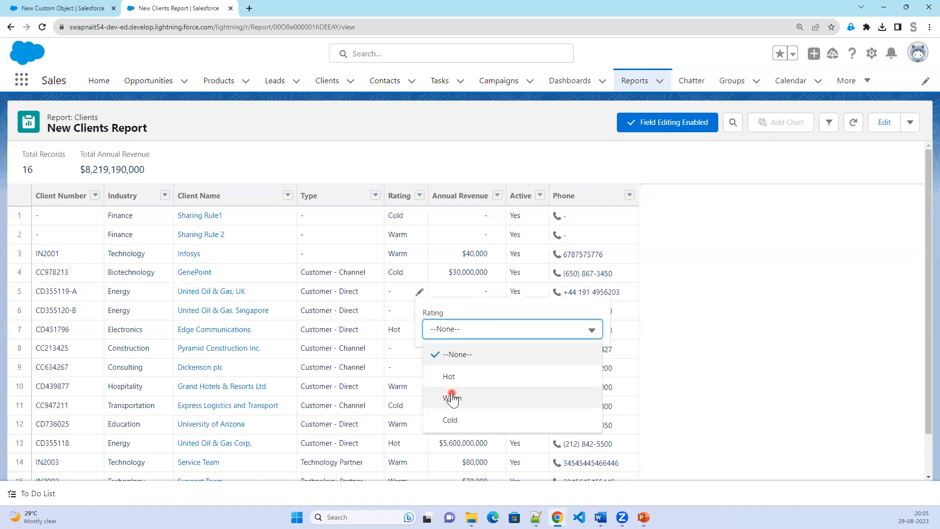
click(452, 397)
click(604, 288)
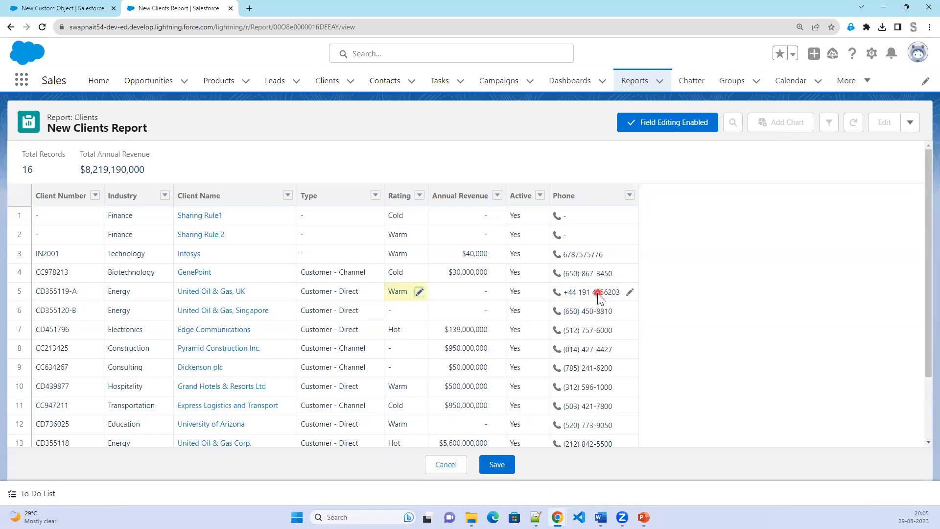
click(629, 292)
drag(642, 328, 705, 329)
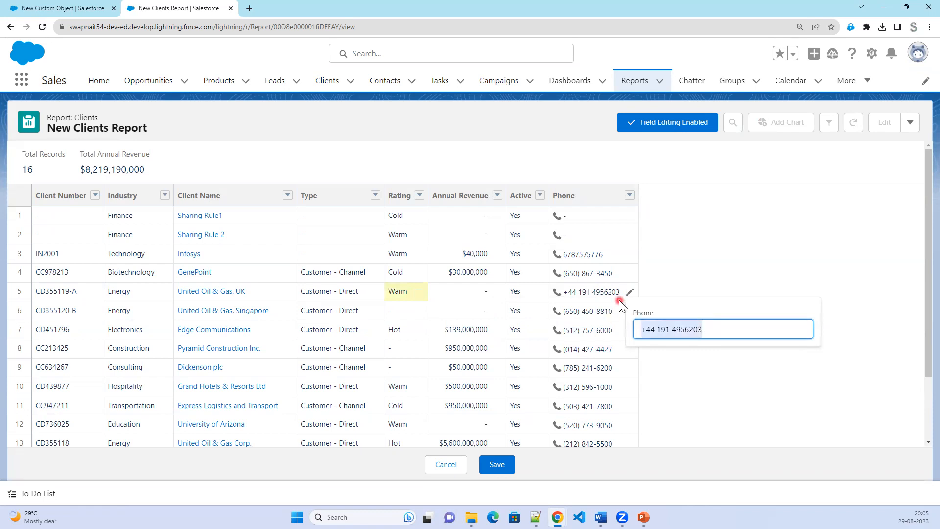
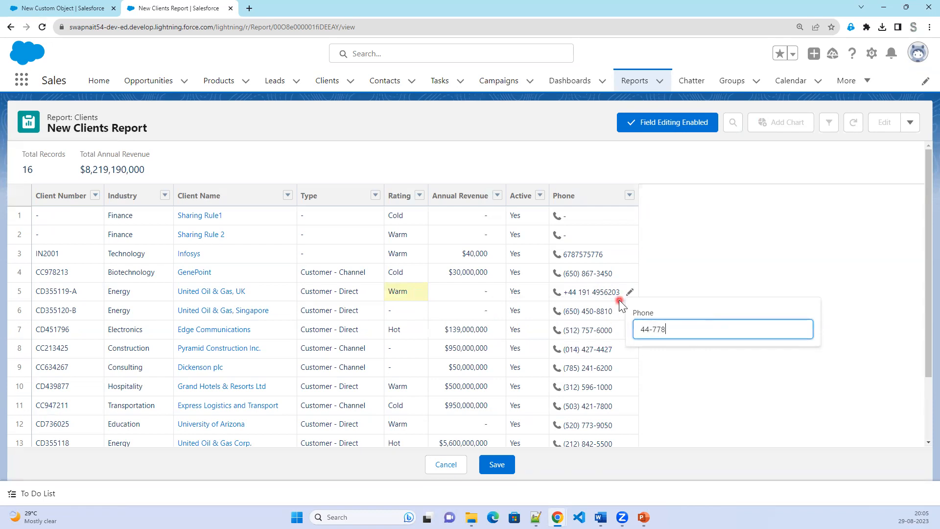
click(505, 464)
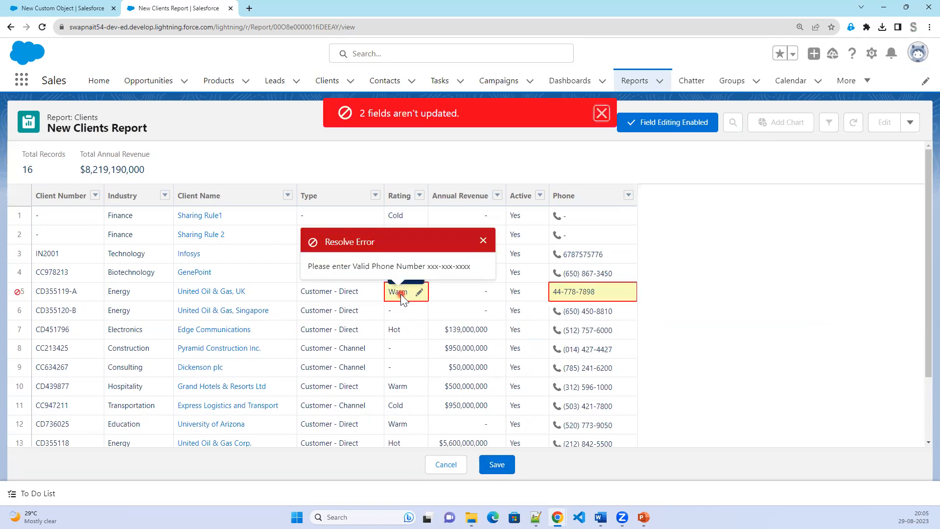
click(557, 291)
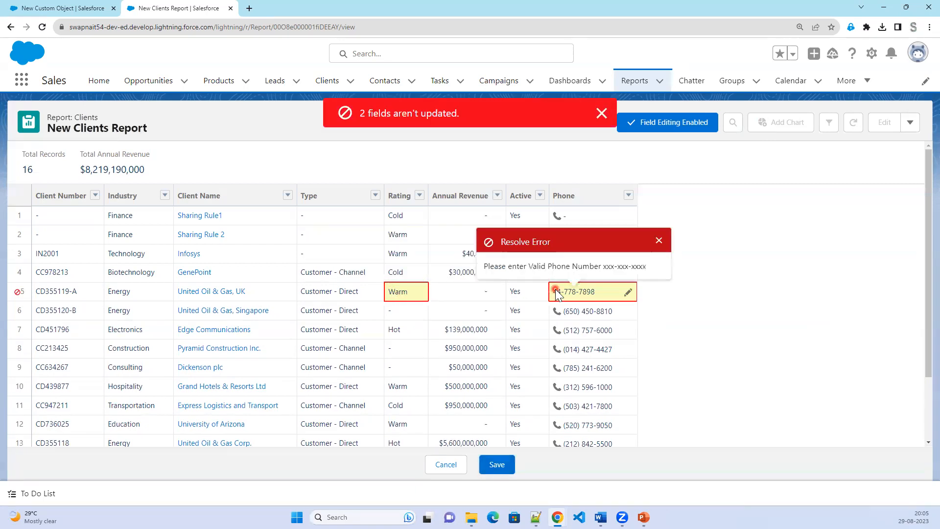
click(627, 292)
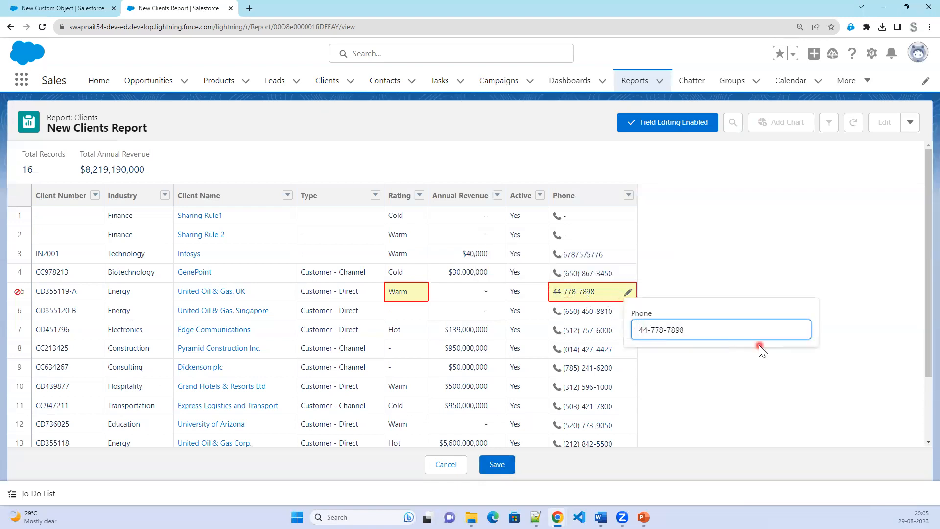
text(8)
click(504, 471)
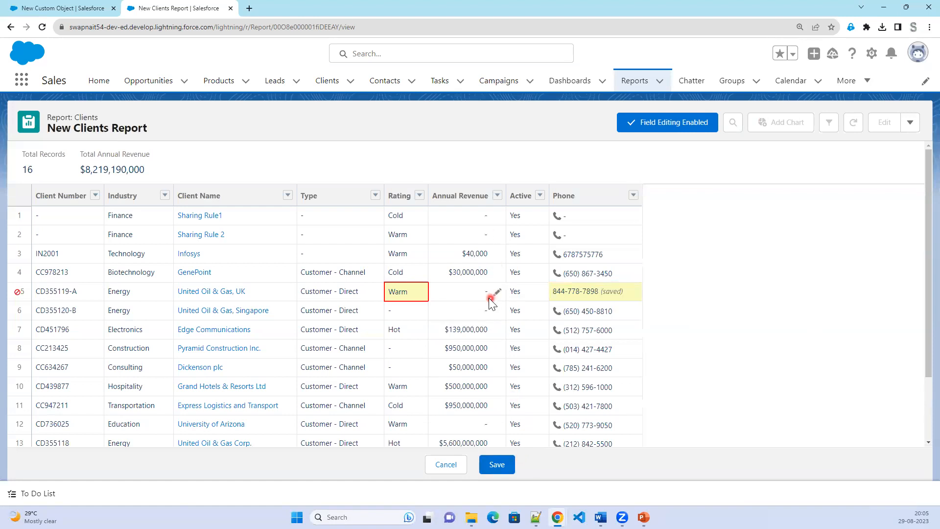
click(407, 292)
mouse_move(409, 292)
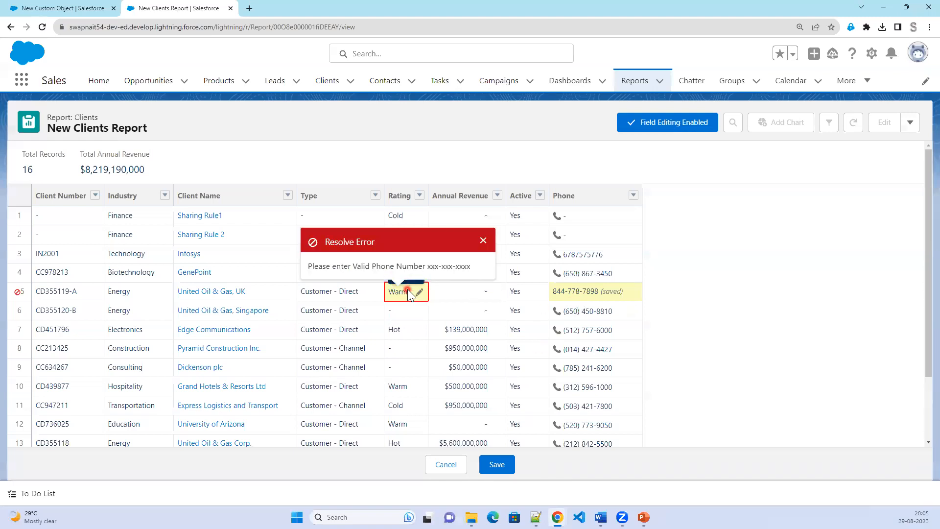
Open the United Oil & Gas, UK record in a new tab and show its Details.
right_click(188, 292)
click(220, 304)
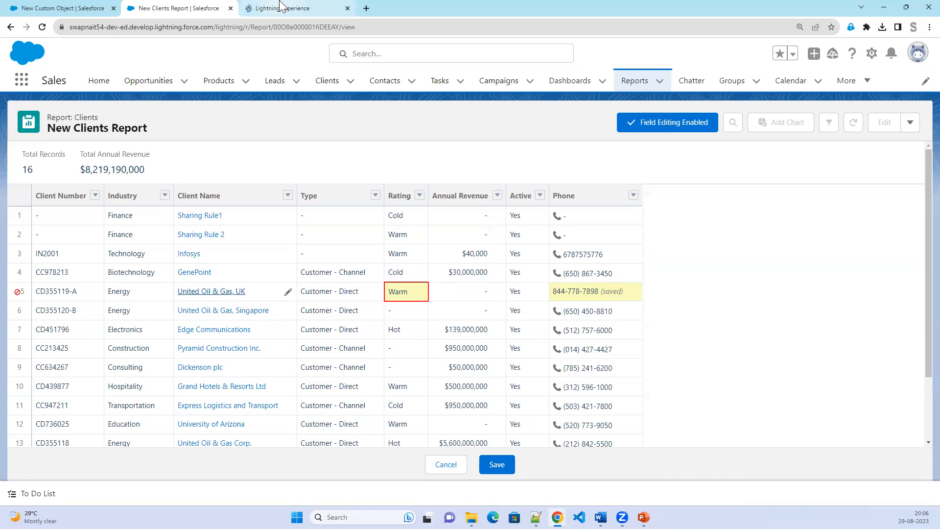
click(281, 7)
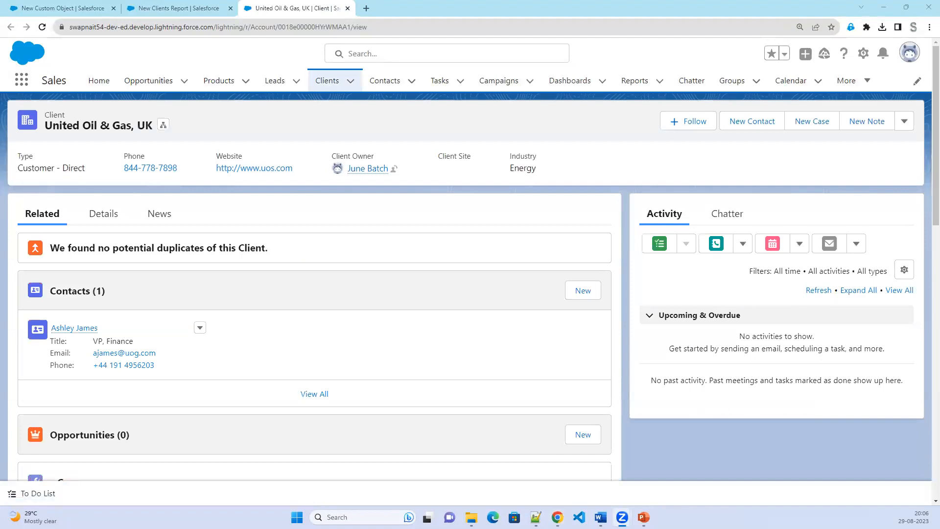
click(133, 216)
click(104, 218)
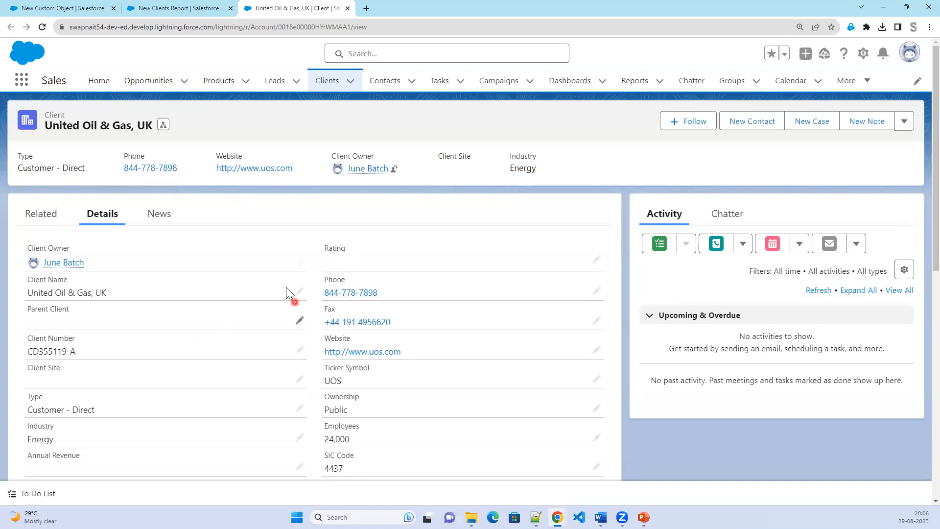
Change the client's Rating to Warm and save the record.
click(596, 260)
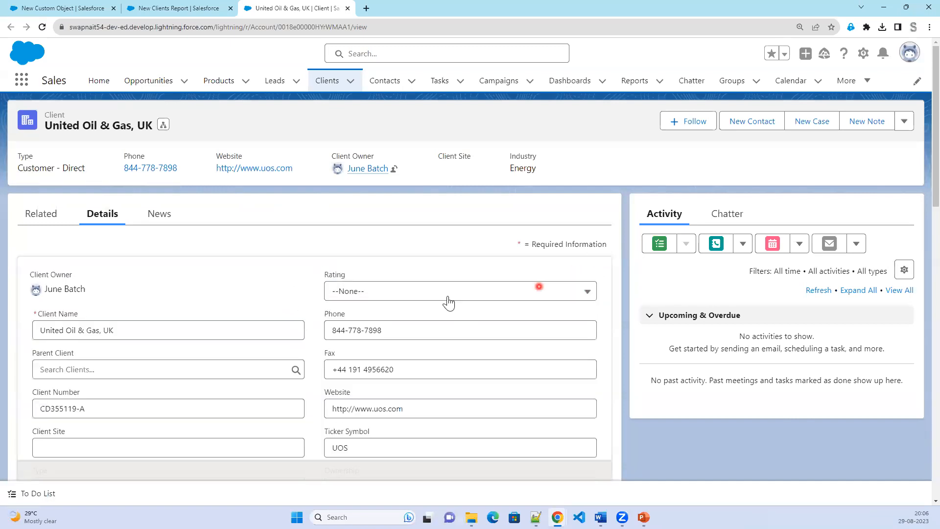
click(443, 292)
click(373, 363)
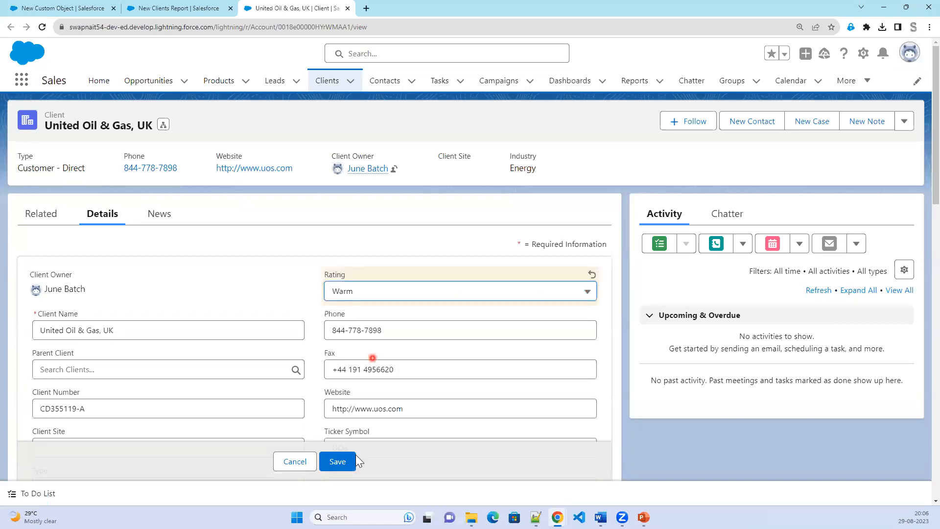
click(348, 462)
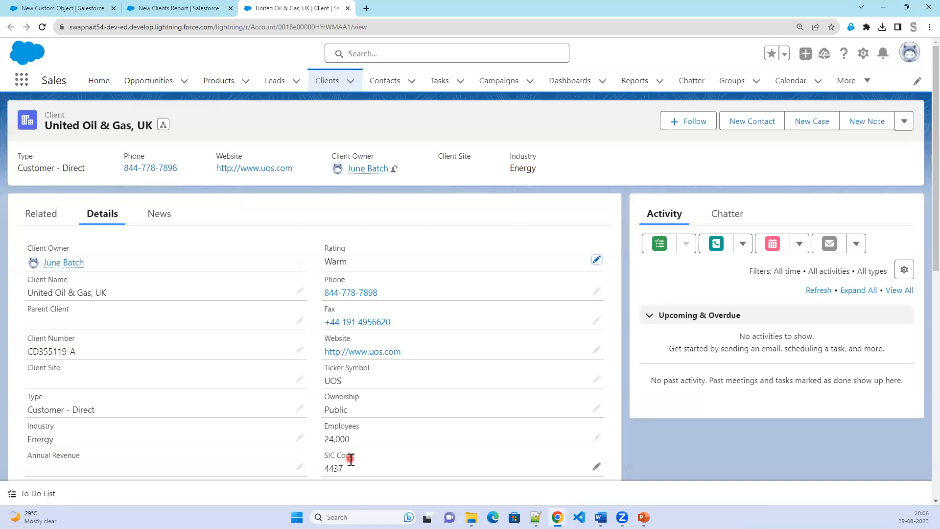
click(336, 263)
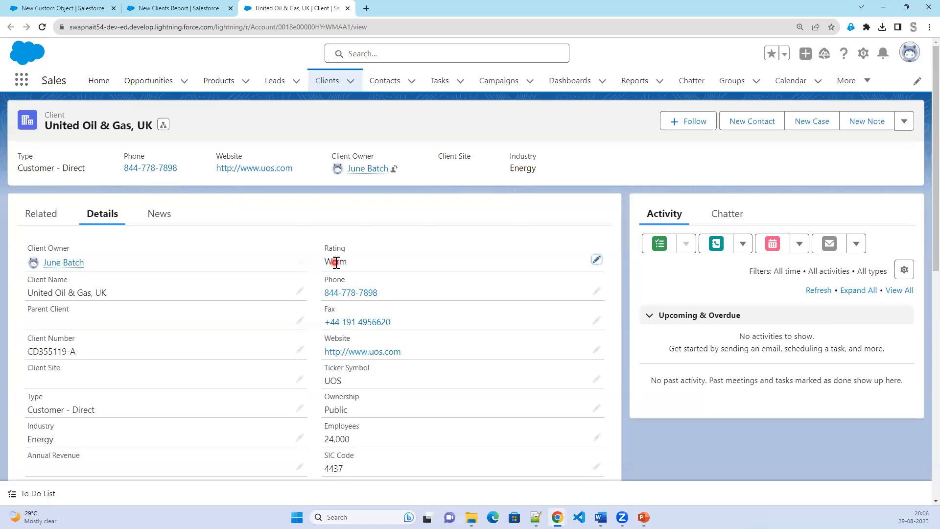
Reload the report, re-enable field editing, then advance the presentation to the next slide.
click(187, 8)
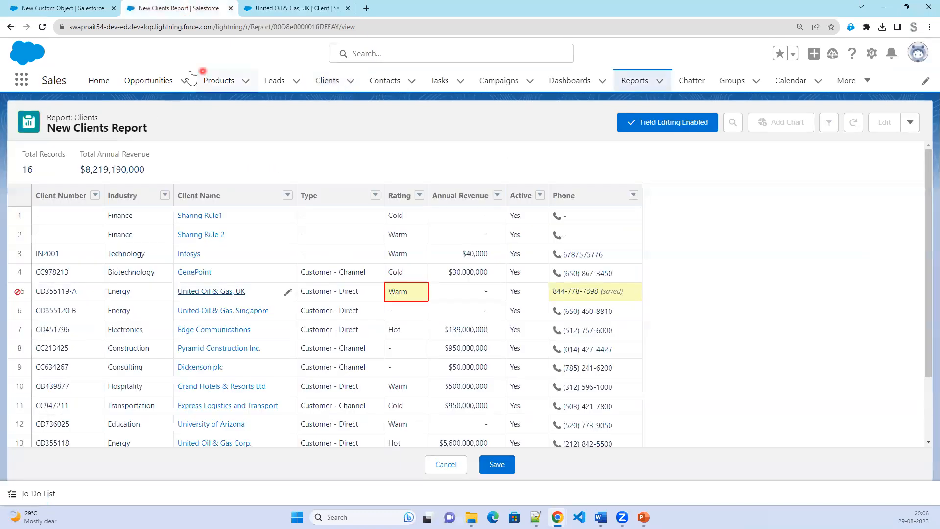
click(45, 27)
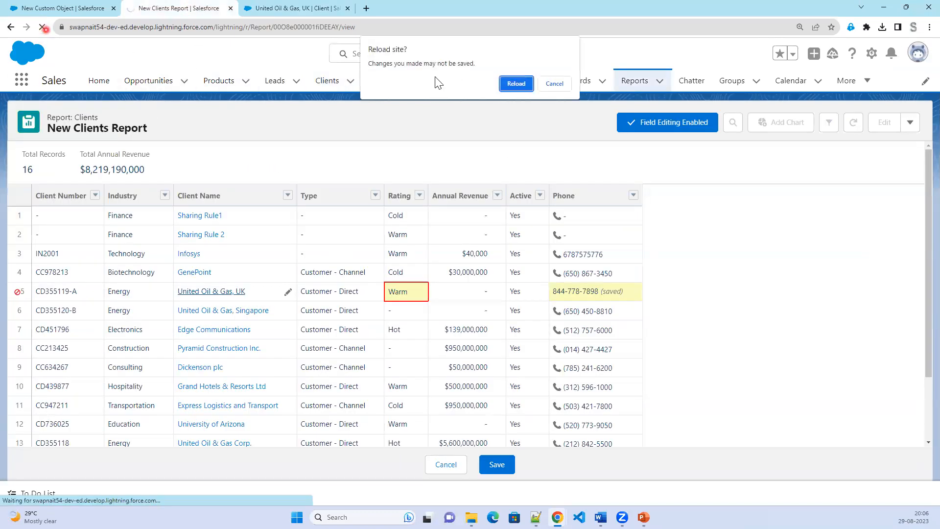
click(525, 86)
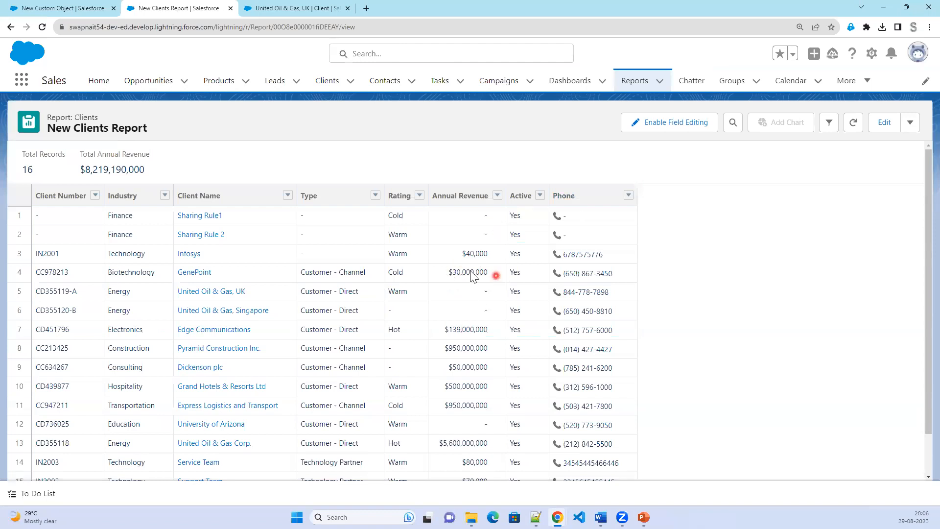
click(661, 125)
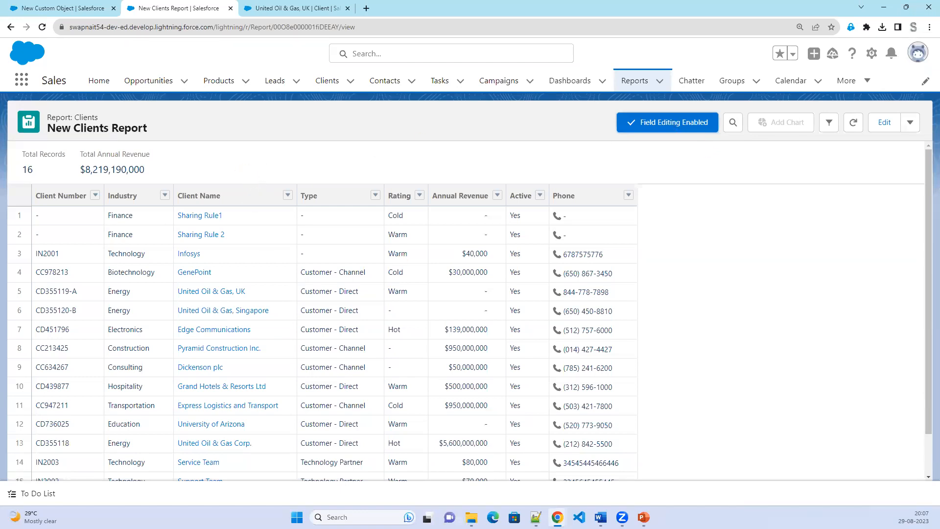
key(alt+Tab)
click(132, 323)
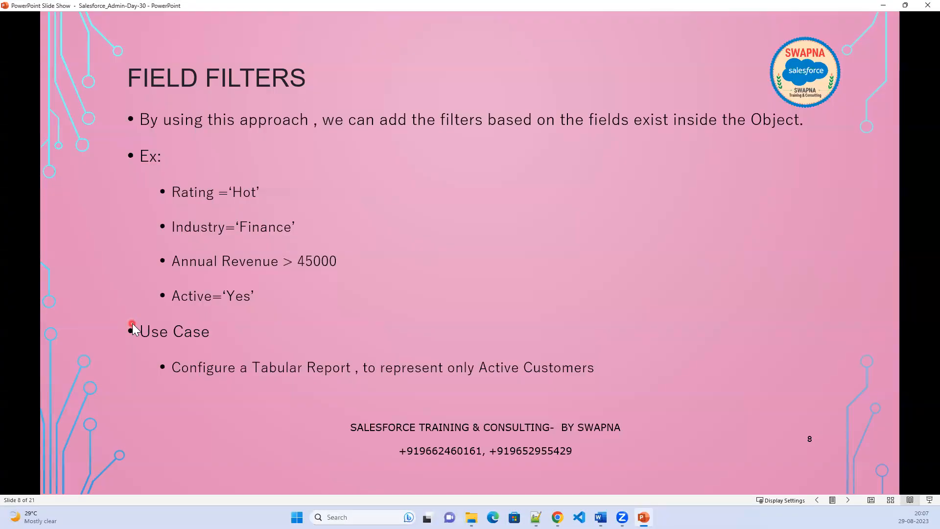
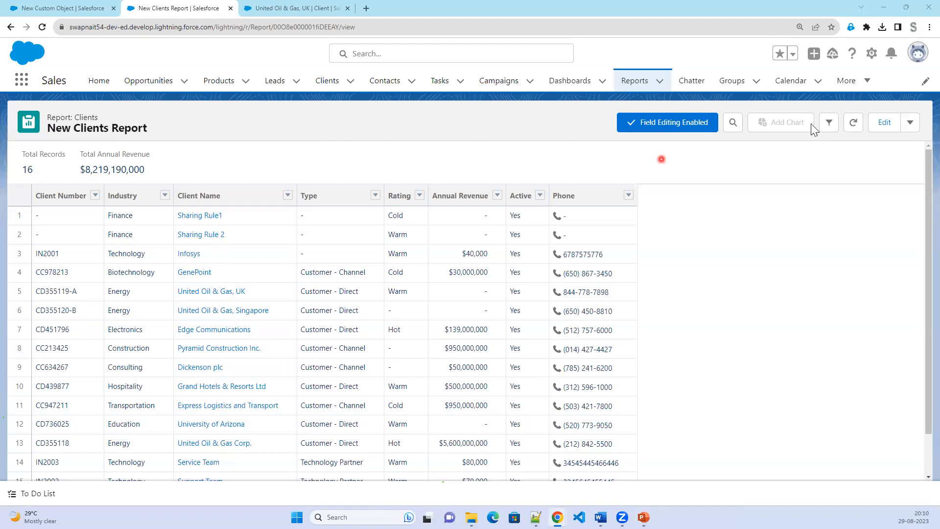
Open the New Clients Report in the Lightning Report Builder editor.
click(884, 123)
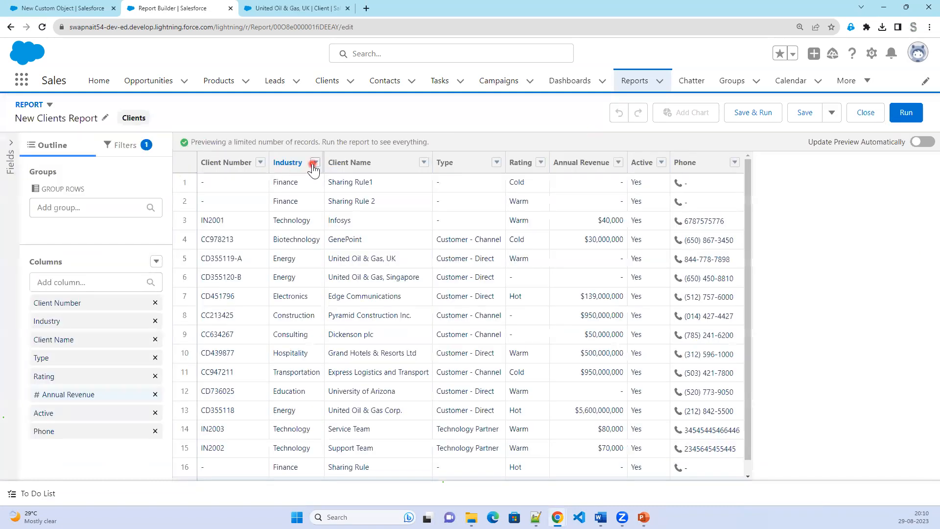
Group the report rows by Rating, refresh the preview, then go to the New Custom Object tab.
click(540, 163)
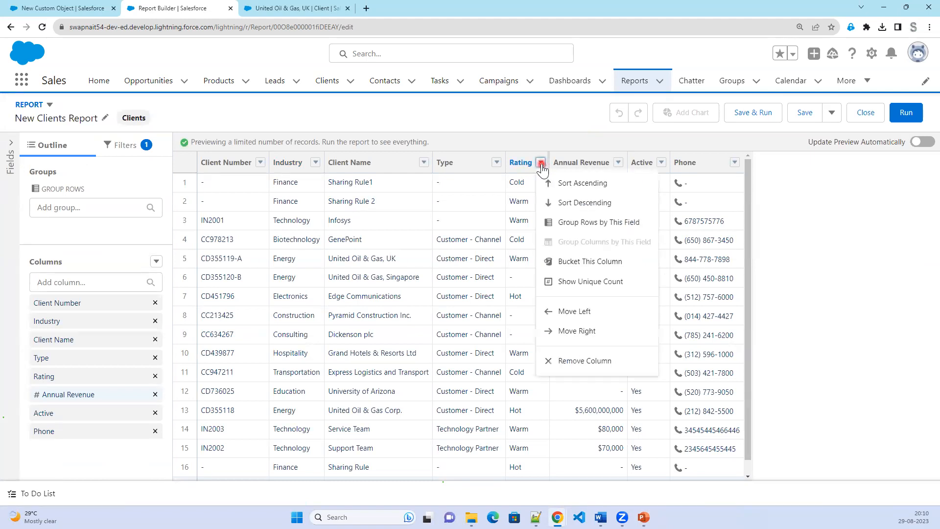
click(586, 227)
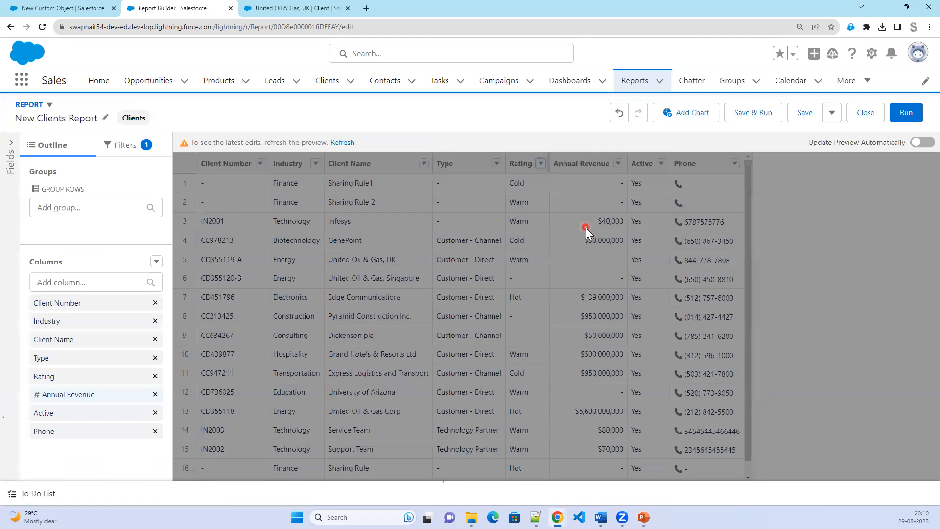
click(335, 146)
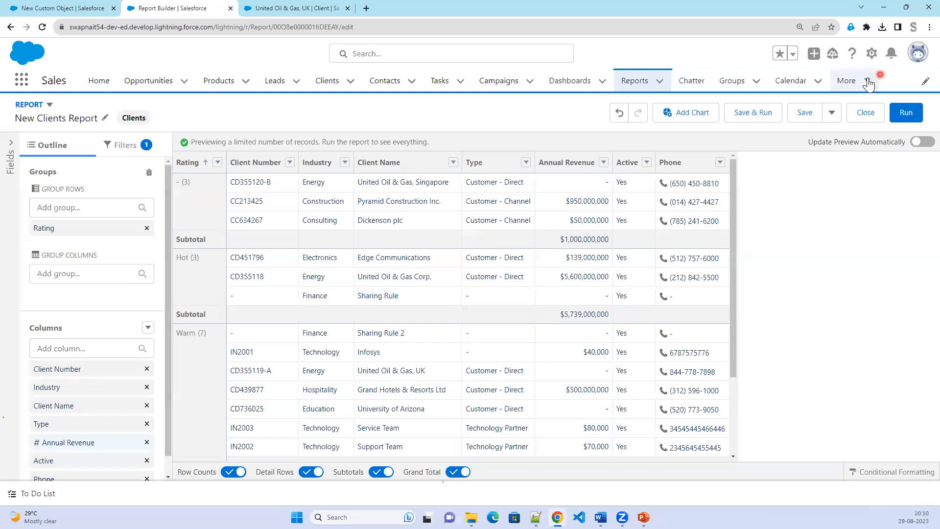
click(78, 8)
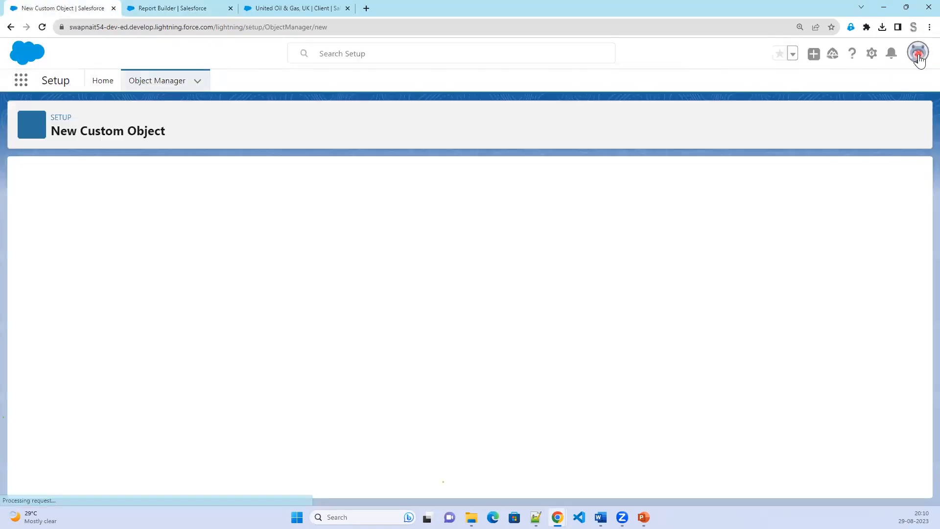
Switch to Salesforce Classic and open Reports from the All Tabs page.
click(919, 59)
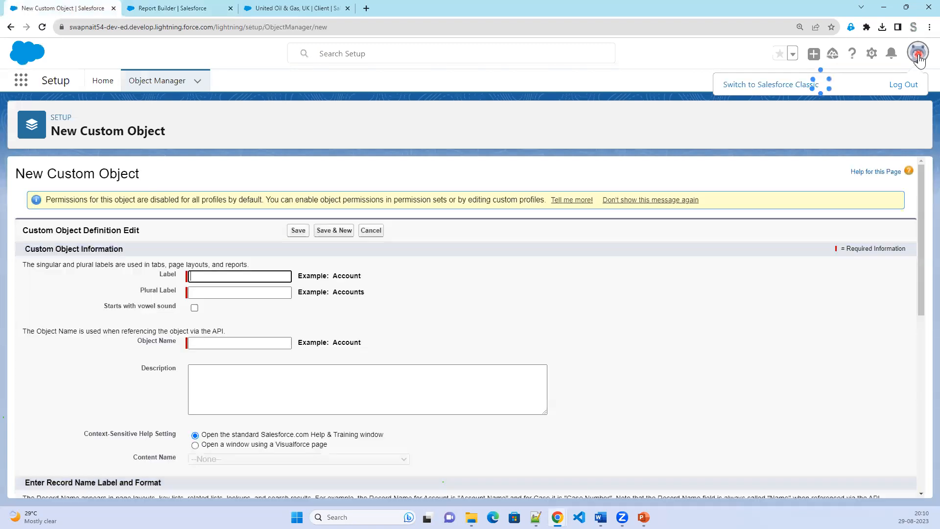
click(788, 232)
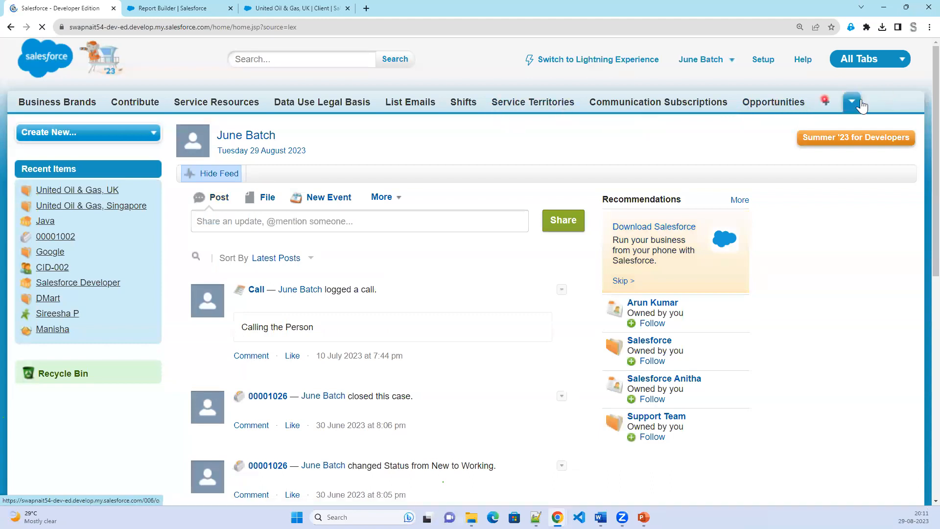
click(861, 104)
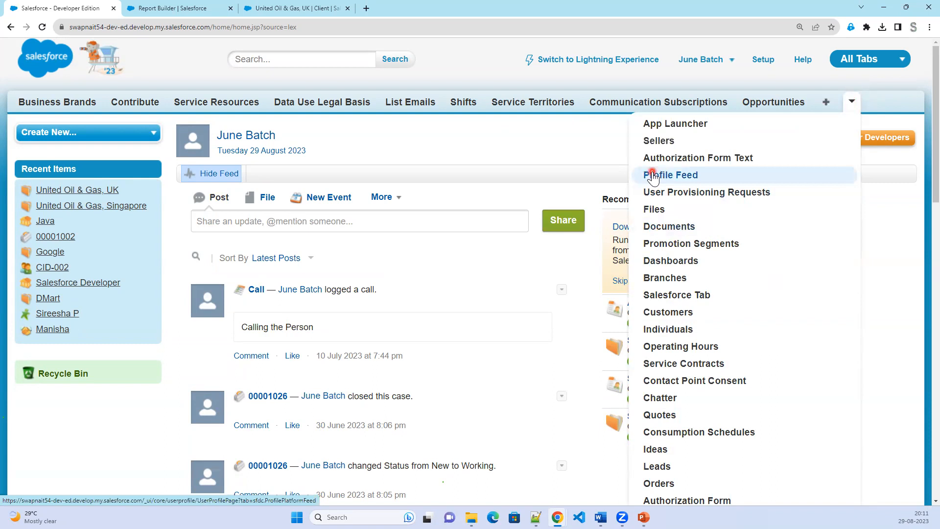
scroll(658, 416, down, 4)
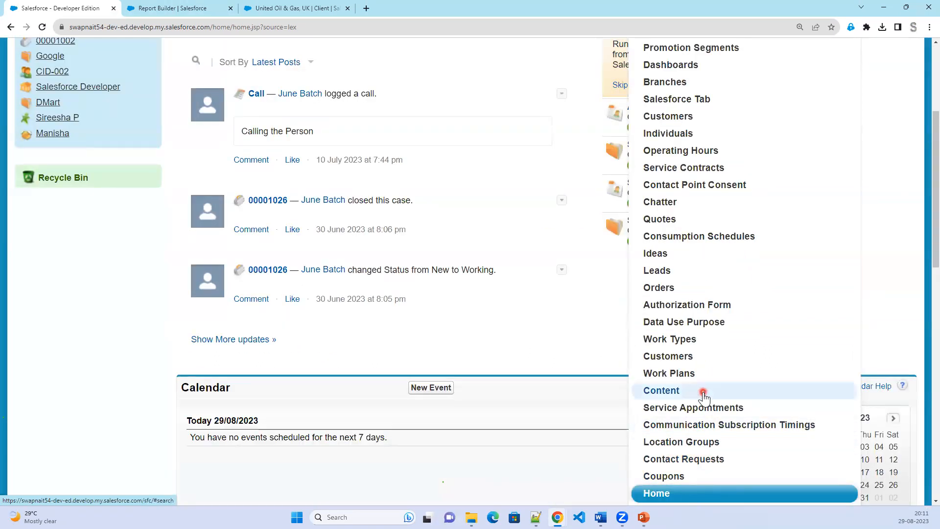
scroll(703, 398, up, 2)
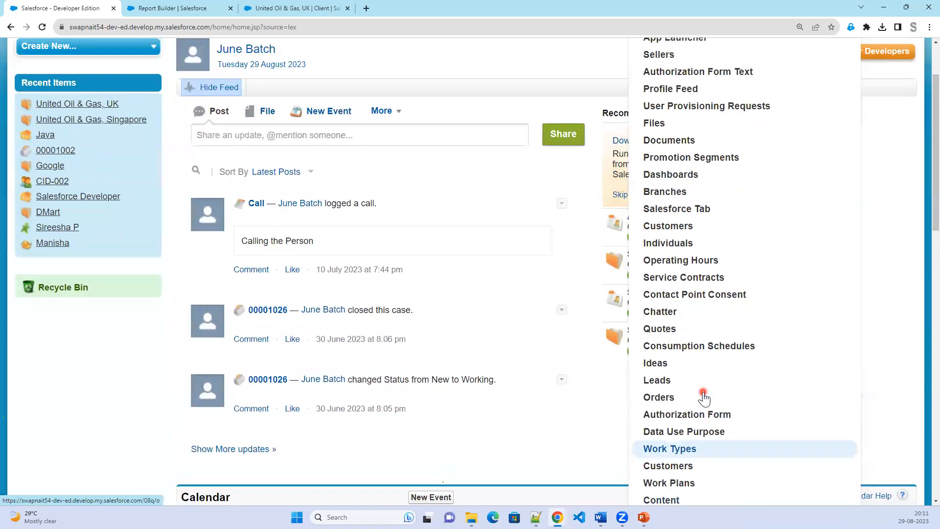
scroll(704, 398, up, 2)
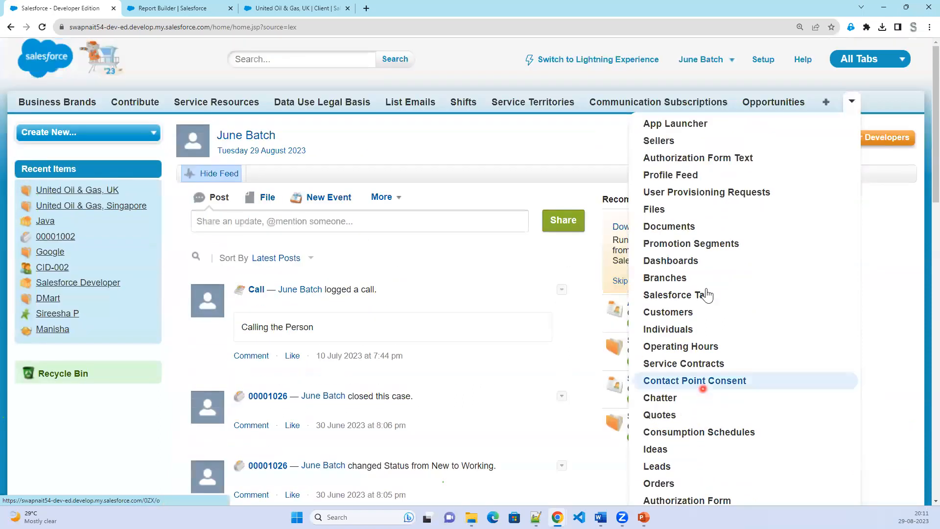
click(827, 104)
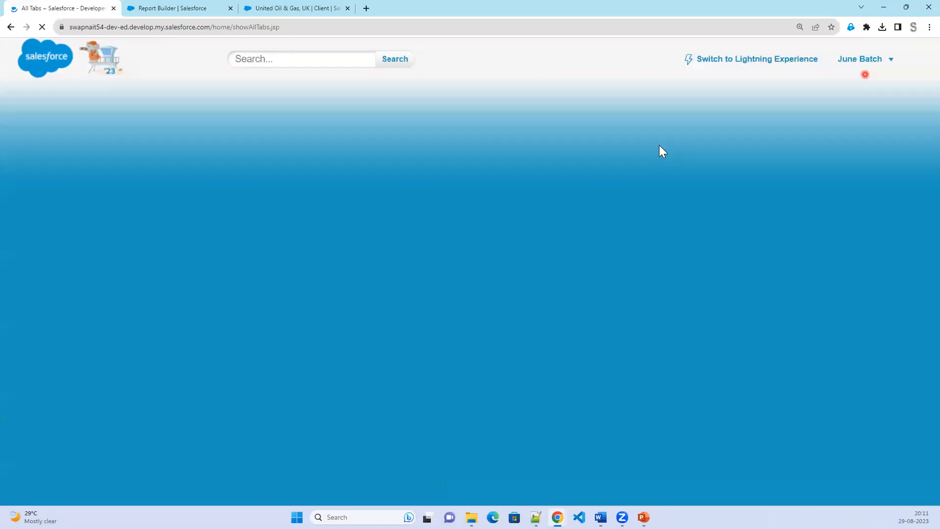
scroll(550, 449, down, 7)
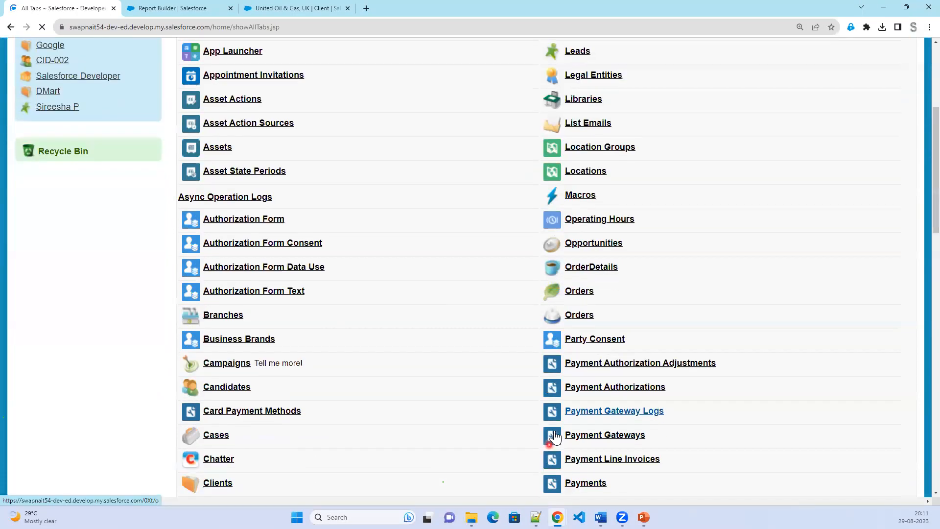
scroll(595, 462, down, 4)
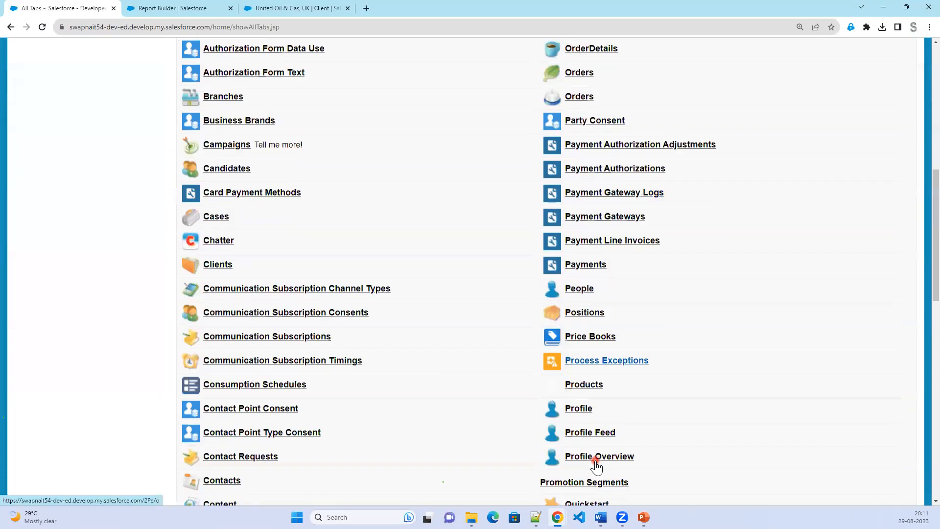
scroll(595, 461, down, 1)
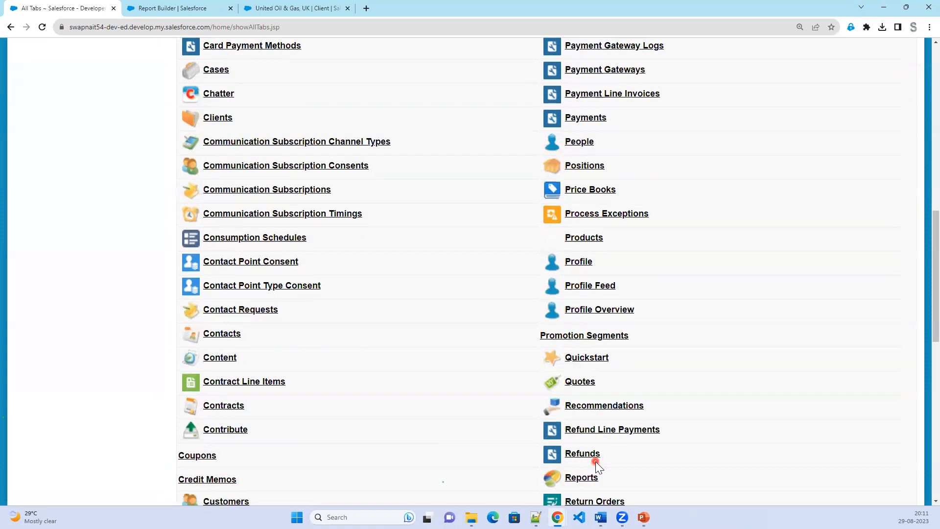
click(576, 479)
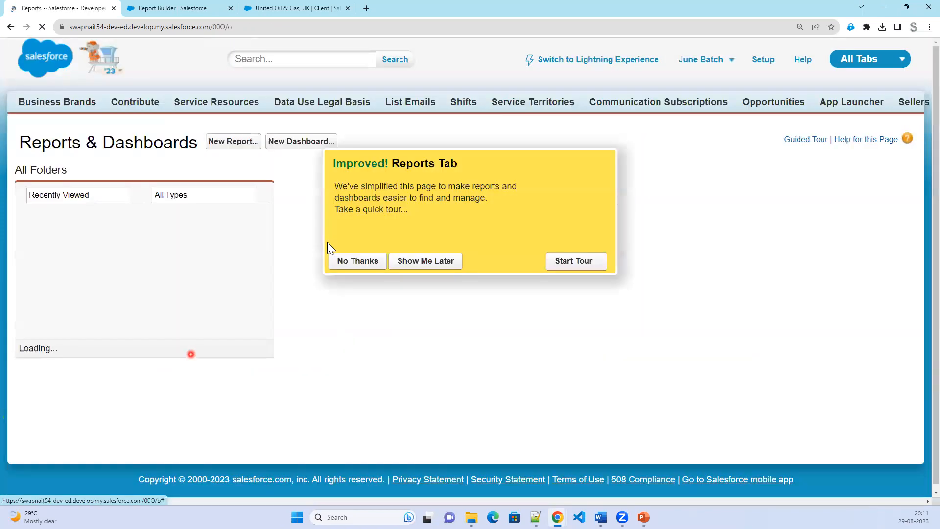
Dismiss the tour offer and create a new report of the Clients type under Clients & Contacts.
click(356, 262)
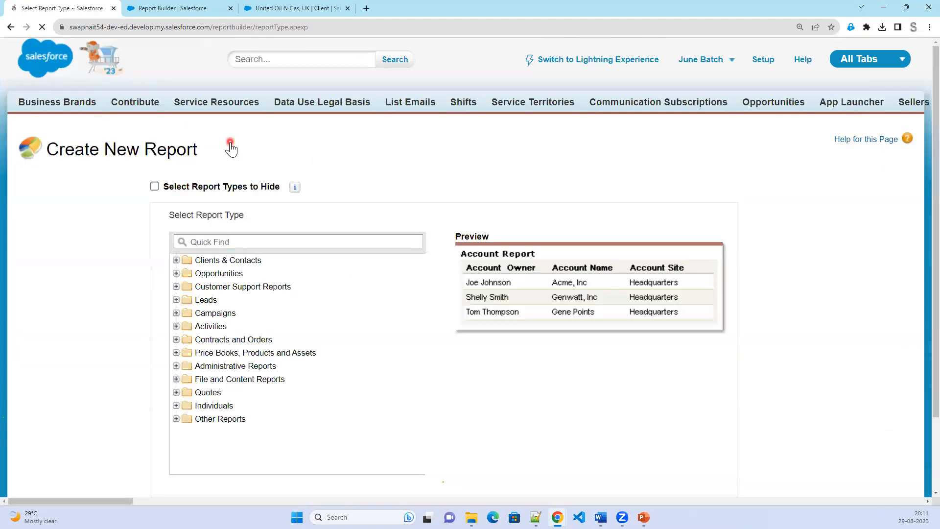
click(180, 273)
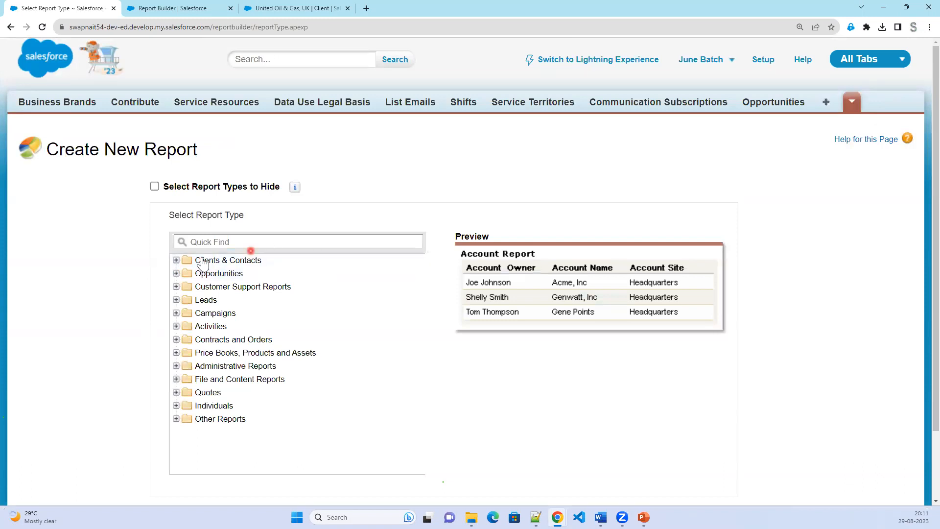
click(177, 268)
click(174, 275)
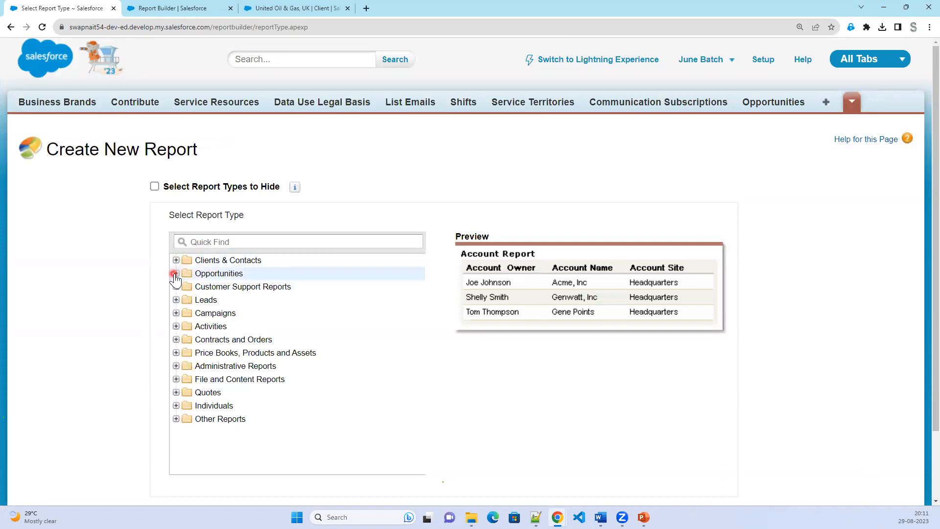
click(177, 260)
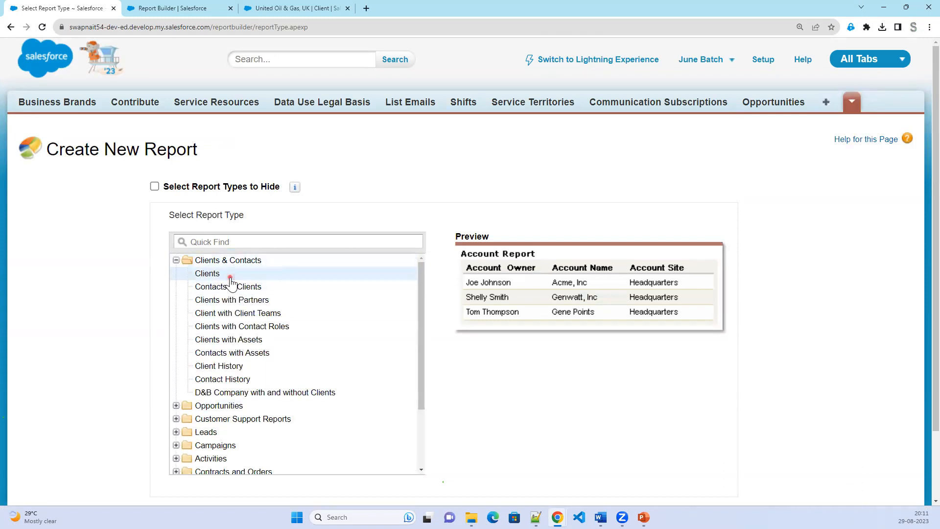
click(485, 382)
scroll(357, 420, down, 2)
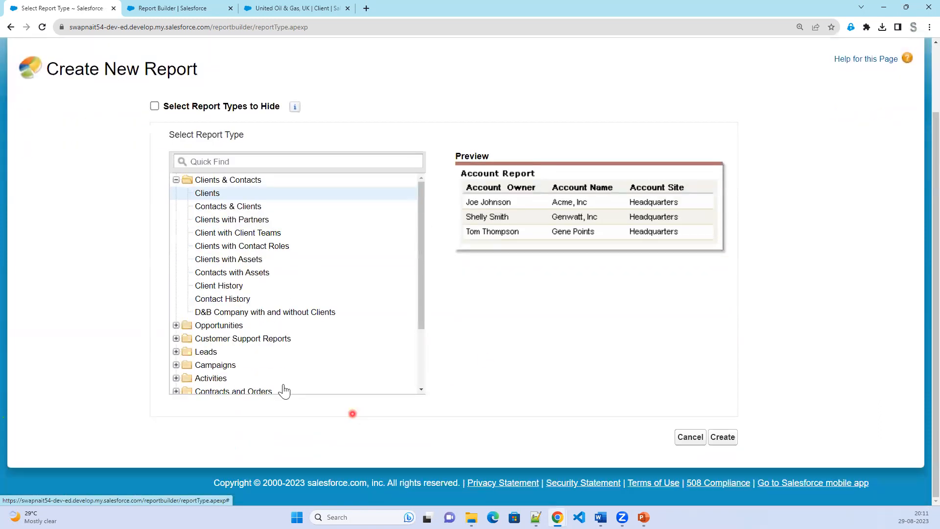
click(728, 443)
click(726, 442)
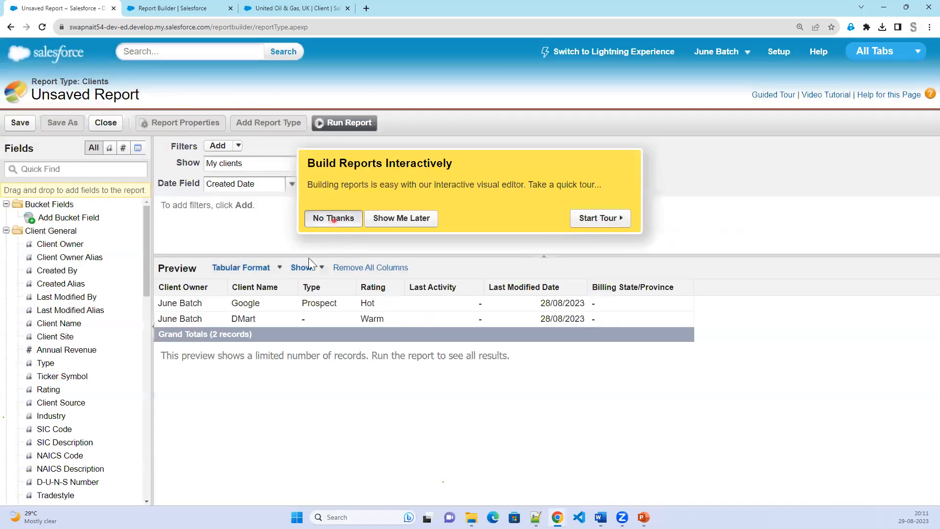
Make the Classic report a Summary grouped by Rating over All Time, then return to the Lightning tab.
click(331, 218)
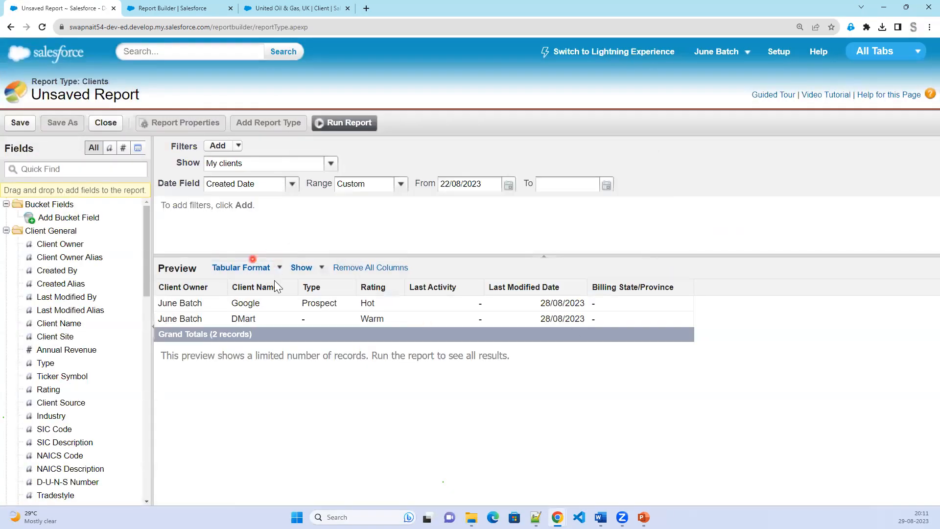
click(269, 267)
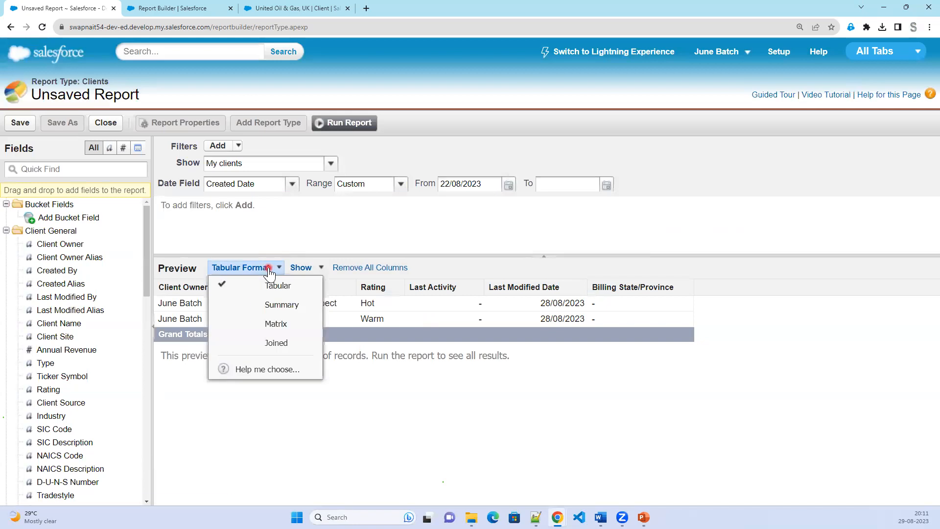
click(291, 312)
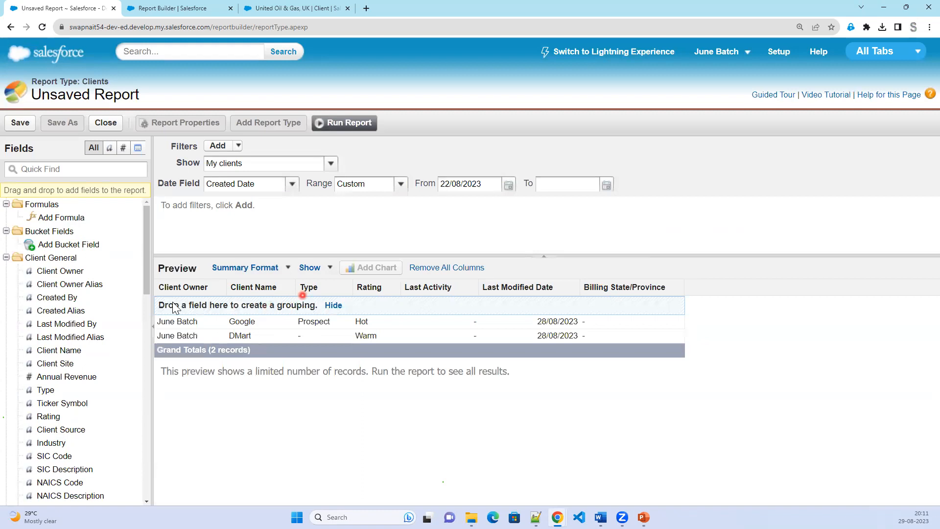
drag(365, 286, 193, 309)
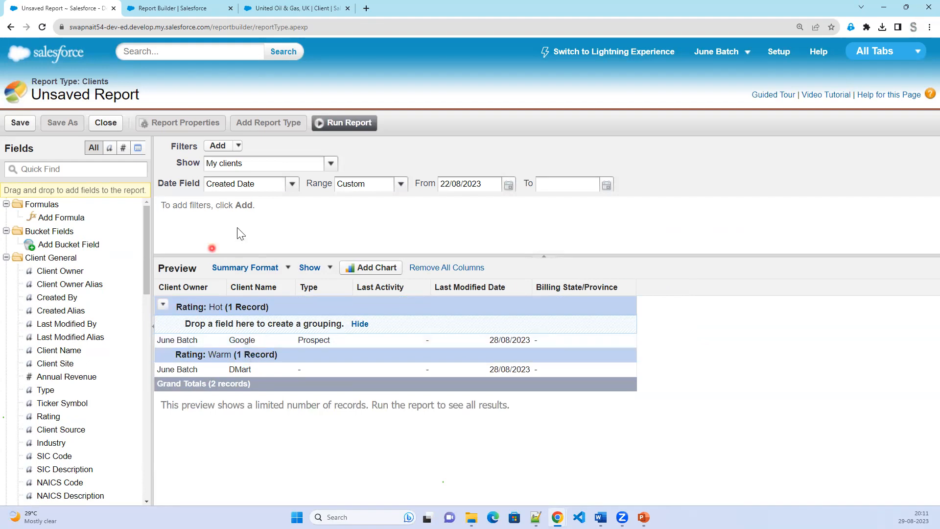
click(400, 185)
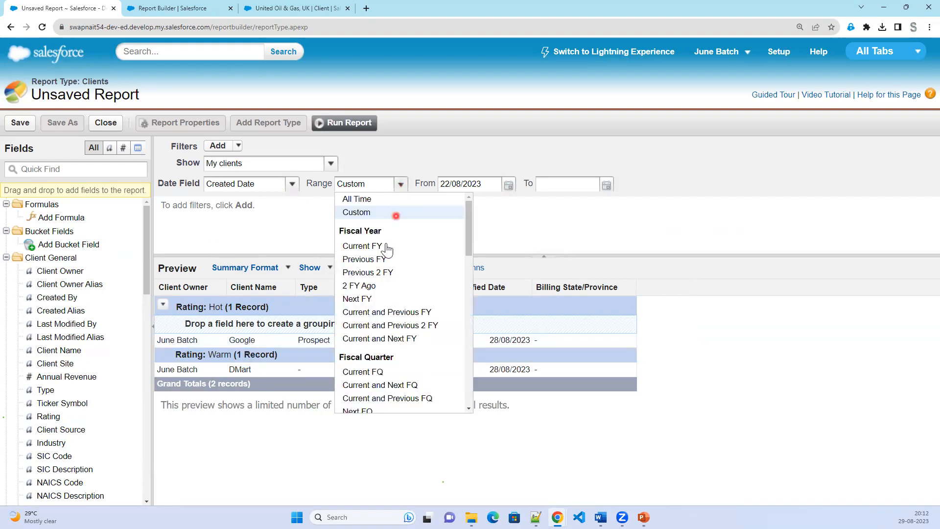
click(371, 201)
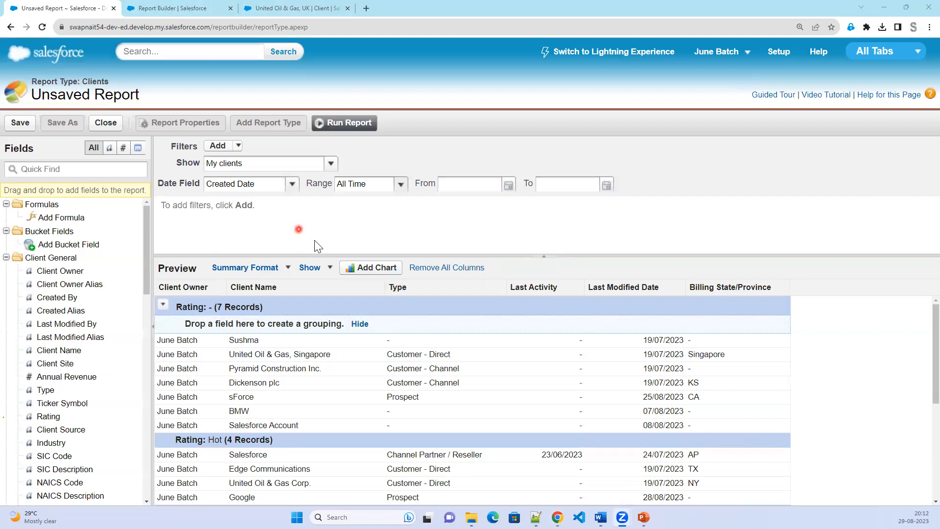
click(185, 8)
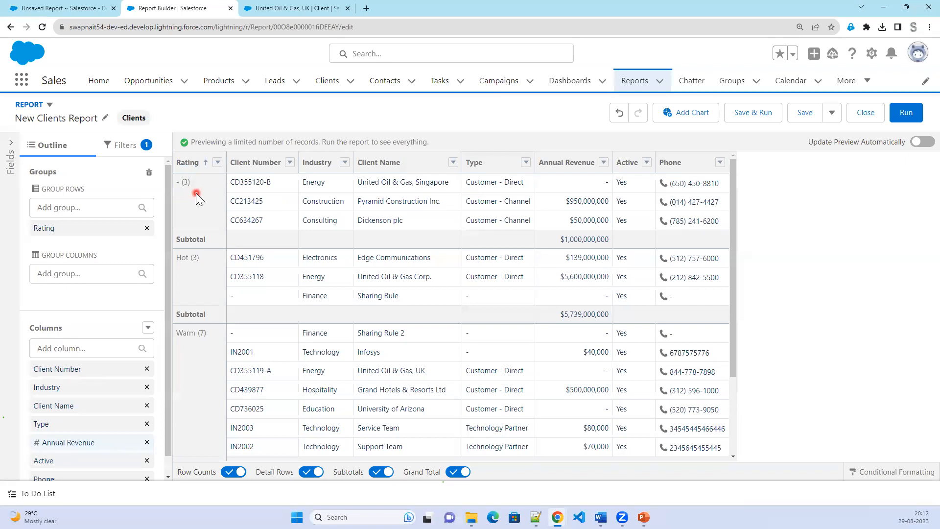
Save and run the New Clients Report, then add a Sum of Annual Revenue by Rating chart.
scroll(367, 390, down, 3)
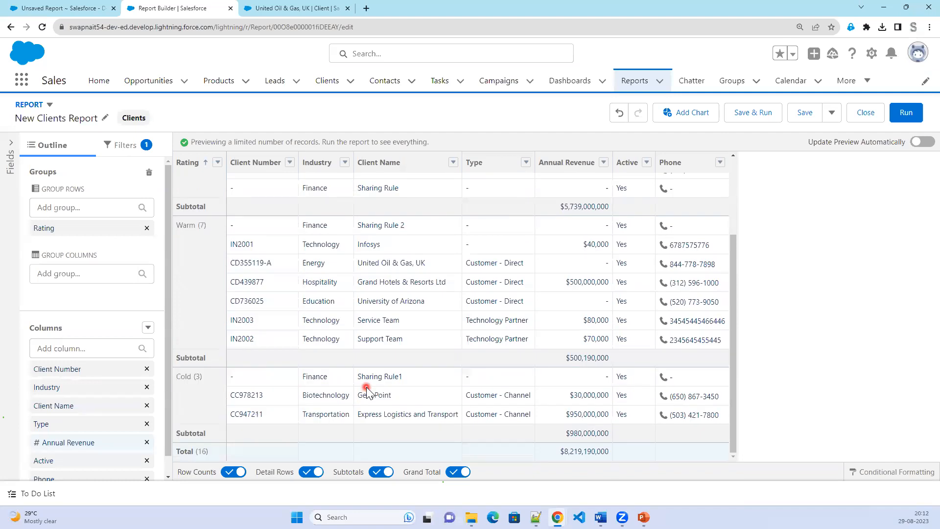
scroll(524, 411, up, 3)
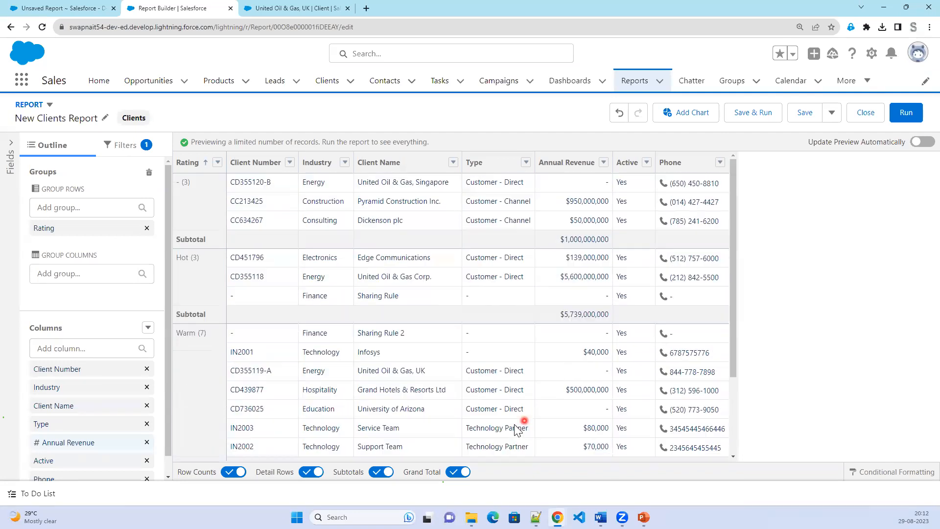
click(752, 115)
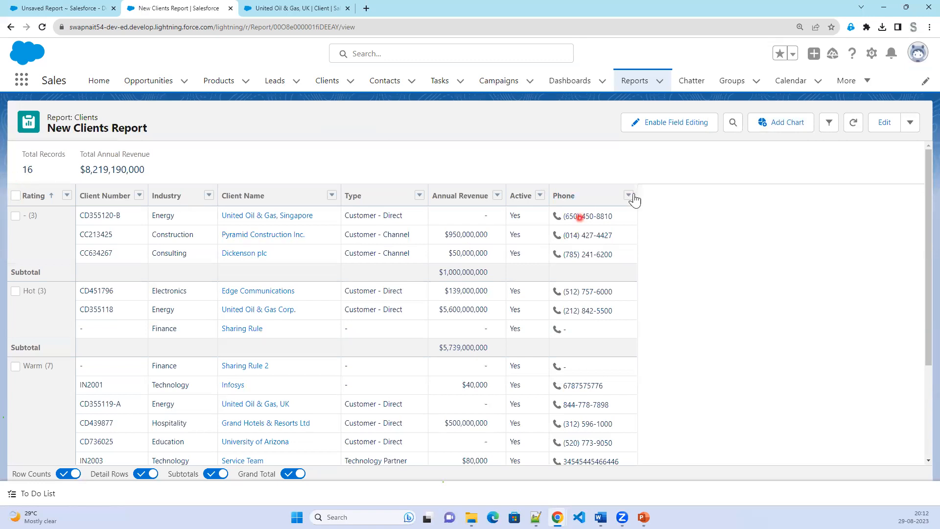
click(782, 126)
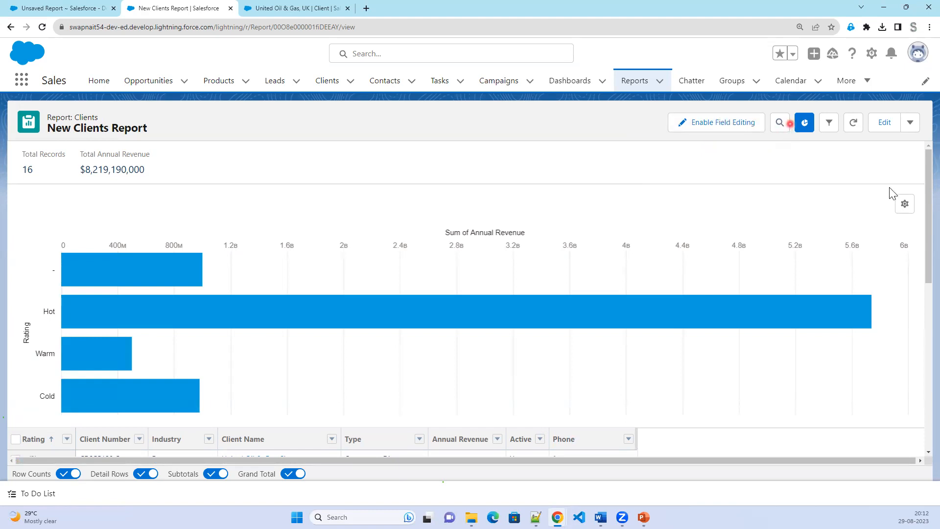
Switch the chart type to Donut.
click(903, 206)
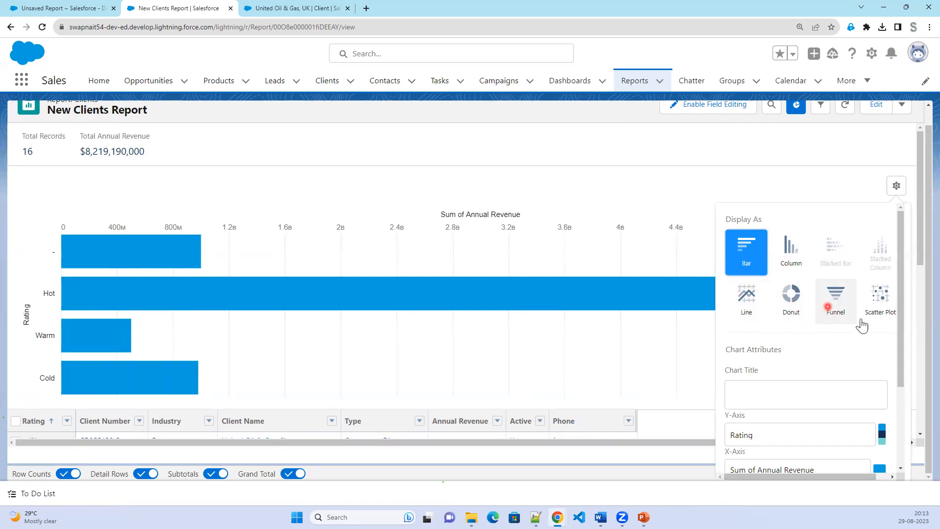
click(790, 309)
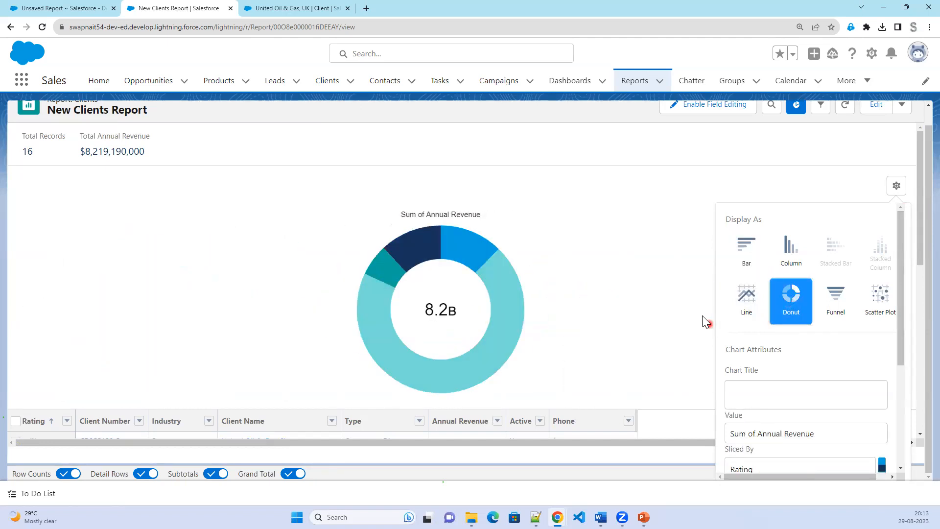
mouse_move(470, 257)
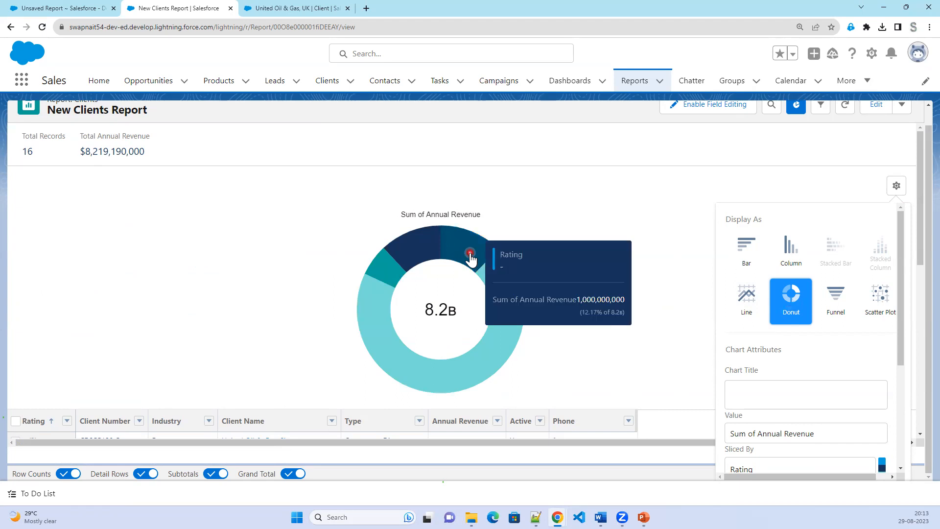
Show values and percentages on the slices and place the legend at the bottom.
scroll(795, 400, down, 2)
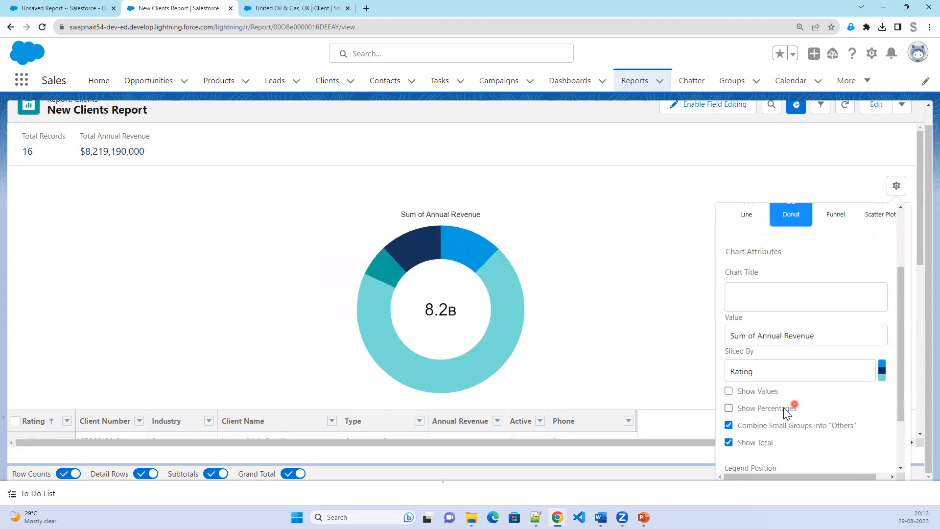
click(753, 392)
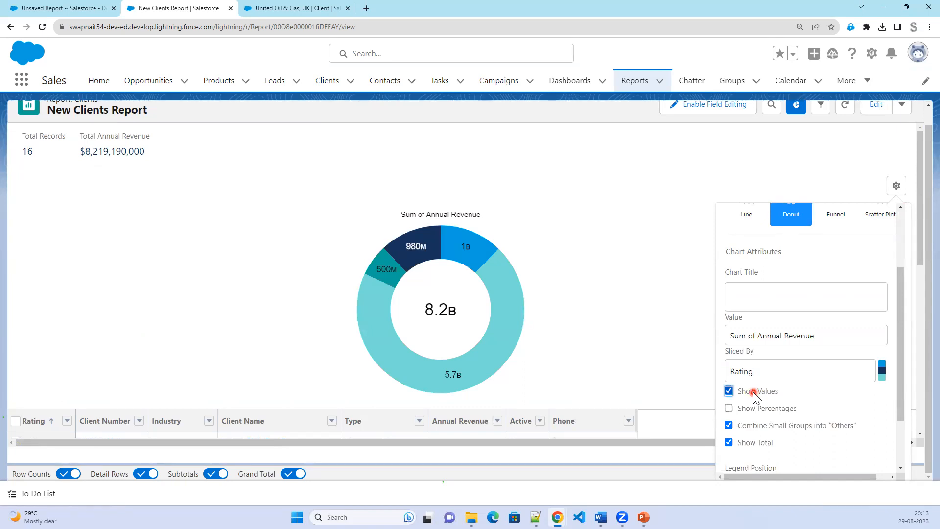
click(754, 409)
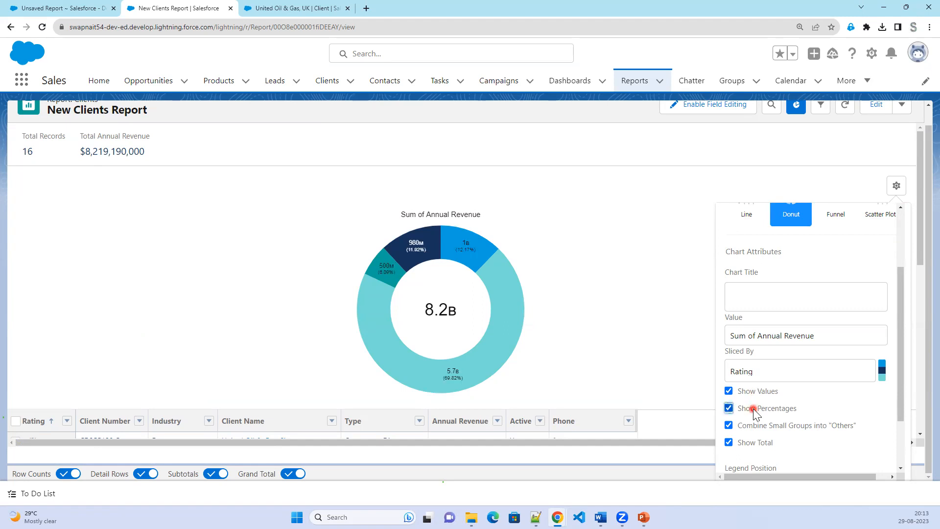
scroll(753, 411, down, 1)
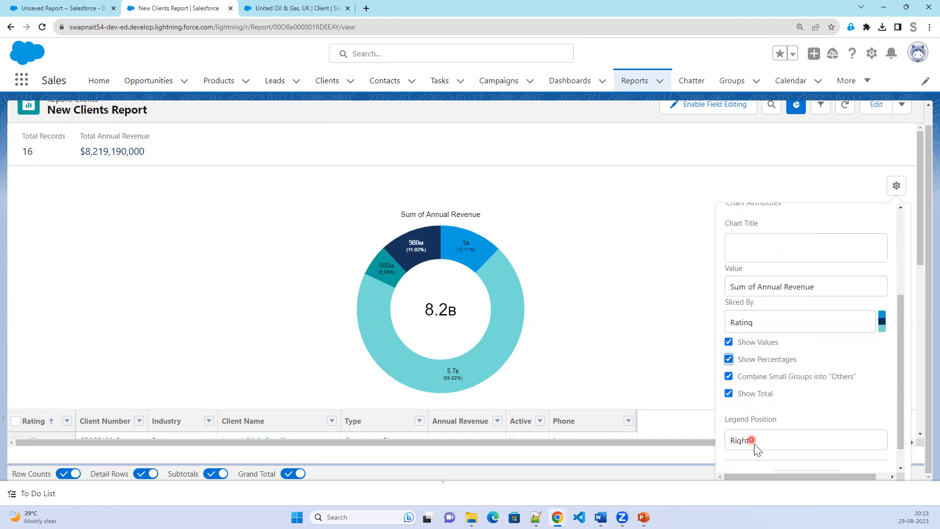
scroll(759, 439, down, 1)
click(772, 422)
click(769, 438)
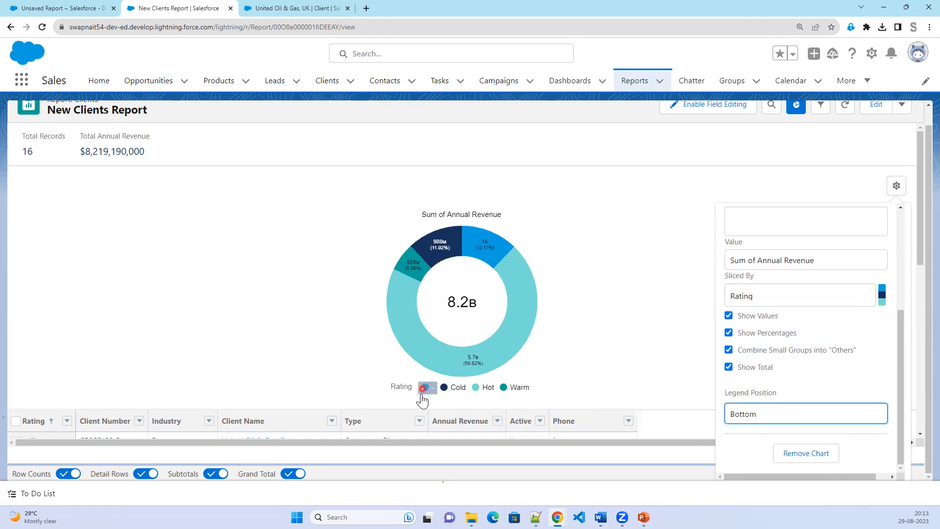
Inspect the blank and Cold legend entries and the Cold slice's revenue details.
click(431, 392)
mouse_move(491, 249)
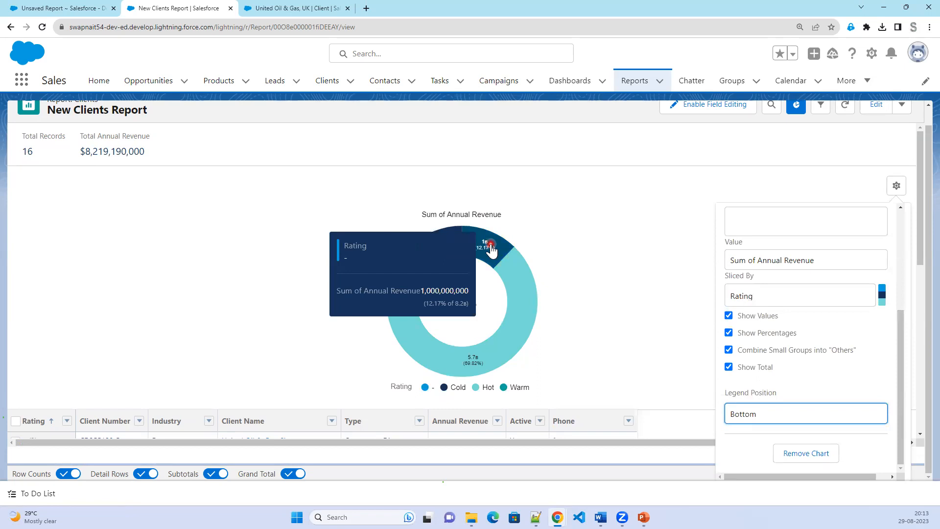
click(453, 391)
double_click(455, 391)
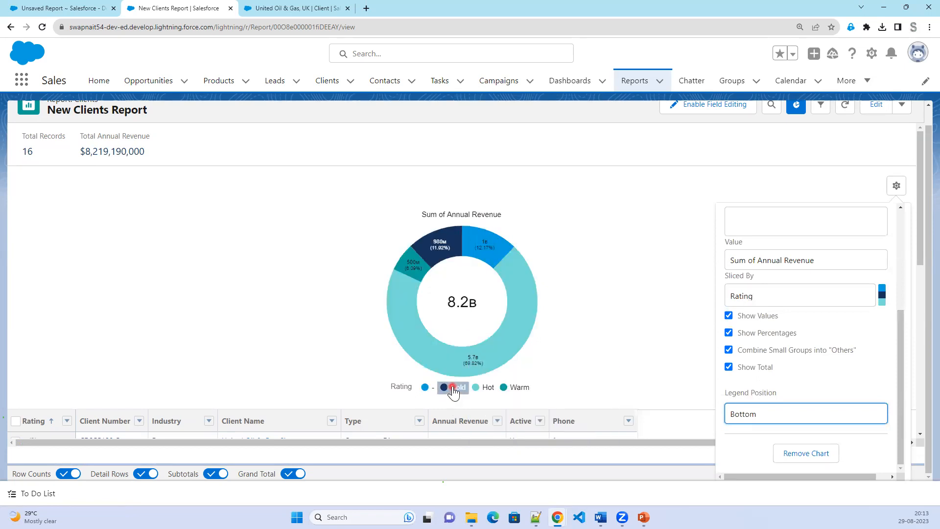
click(455, 242)
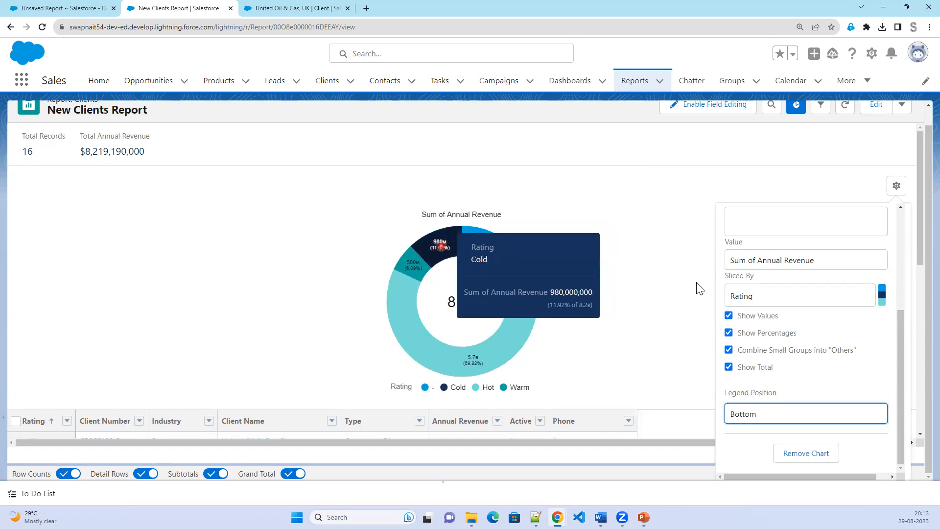
Change the donut's value from Sum of Annual Revenue to Record Count, showing Warm at 7 (43.75%).
click(815, 261)
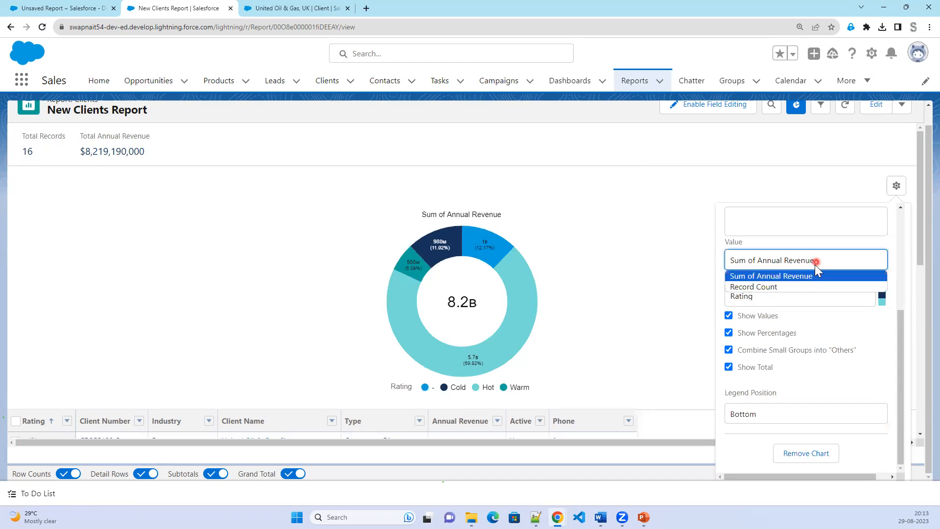
click(806, 291)
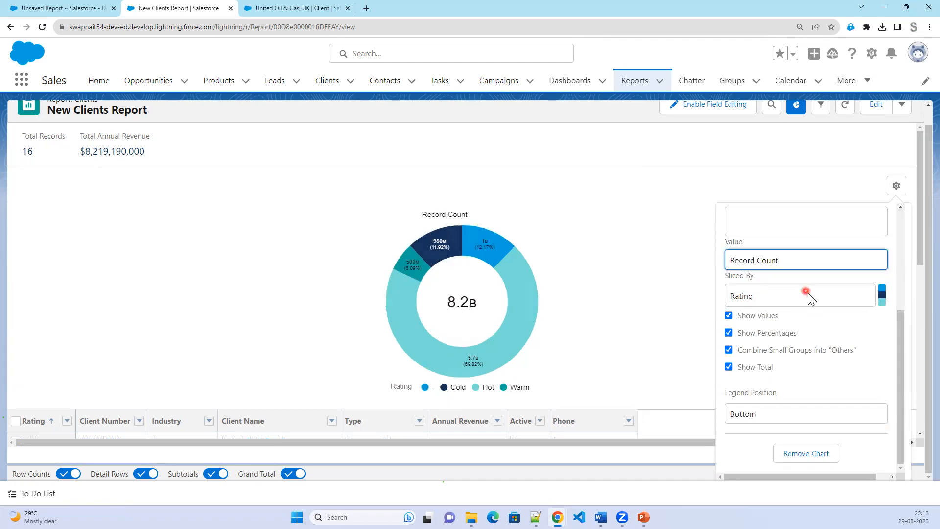
mouse_move(509, 266)
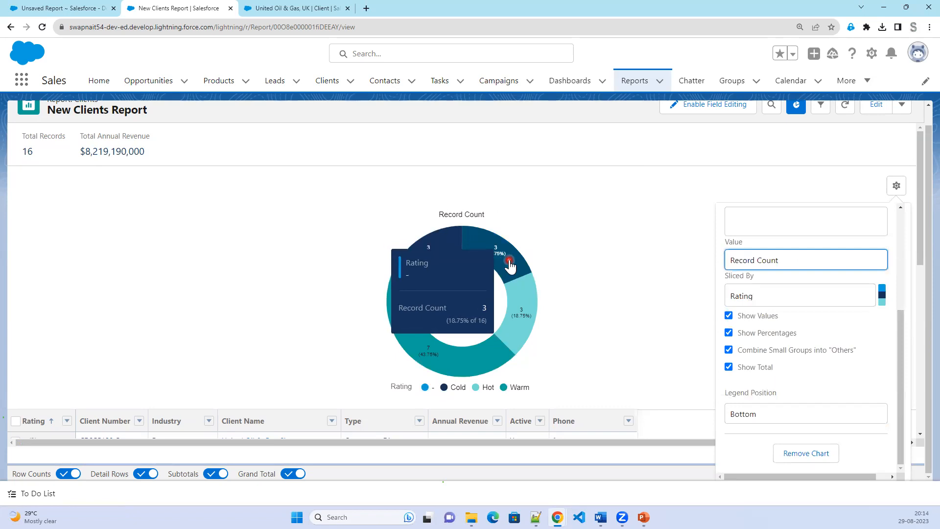
mouse_move(430, 252)
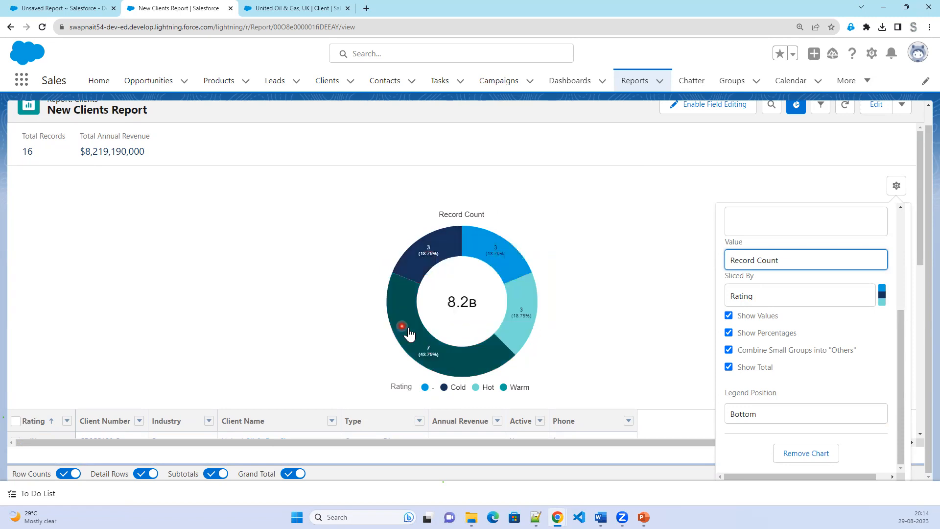
mouse_move(409, 331)
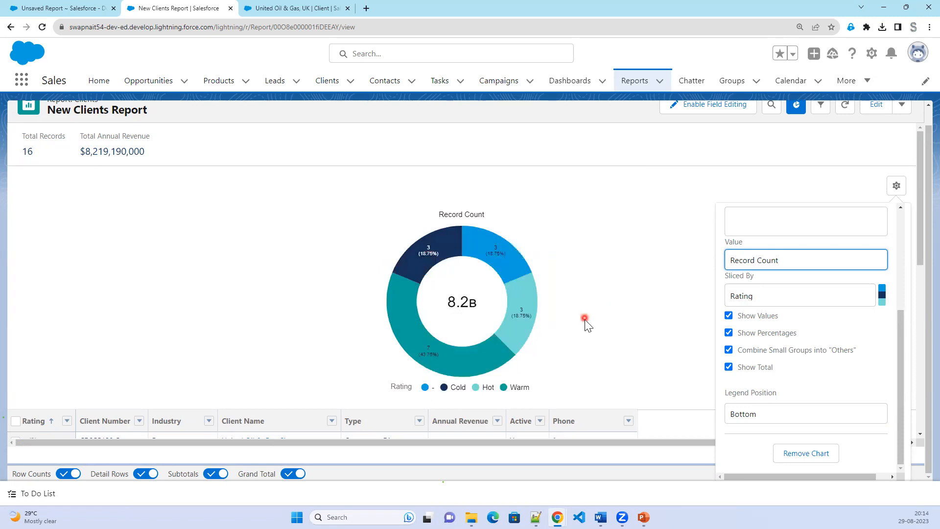
Close Chart Properties and review the Rating groups, highlighting the blank-Rating and Hot subtotal rows.
click(642, 283)
scroll(721, 345, down, 10)
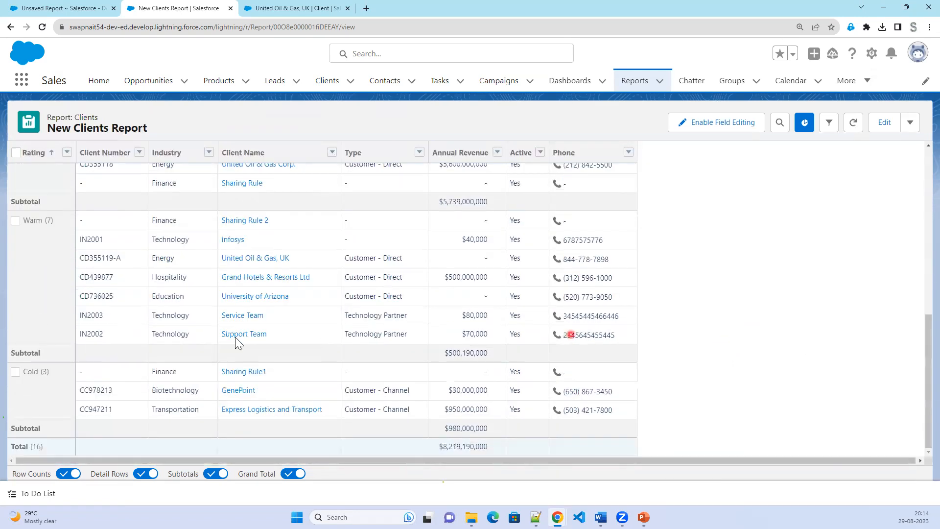
scroll(398, 348, up, 1)
scroll(397, 347, up, 1)
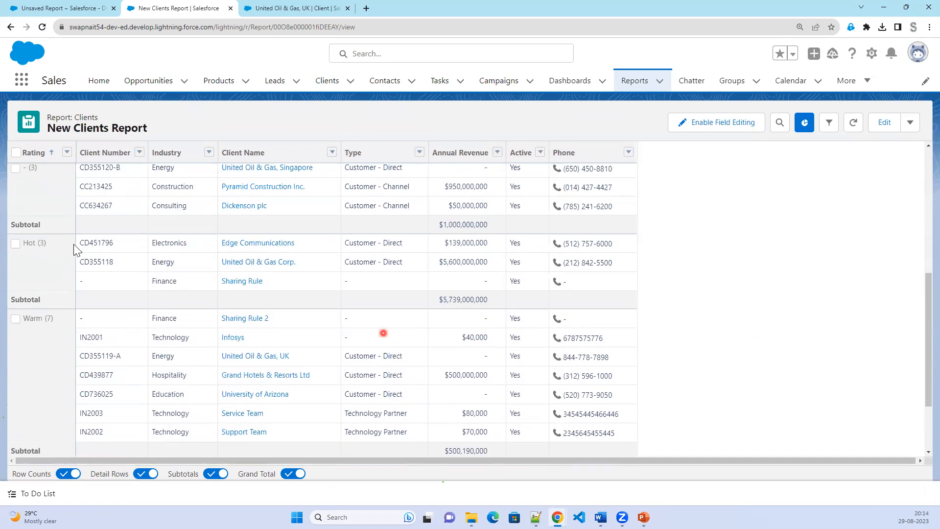
scroll(49, 217, up, 2)
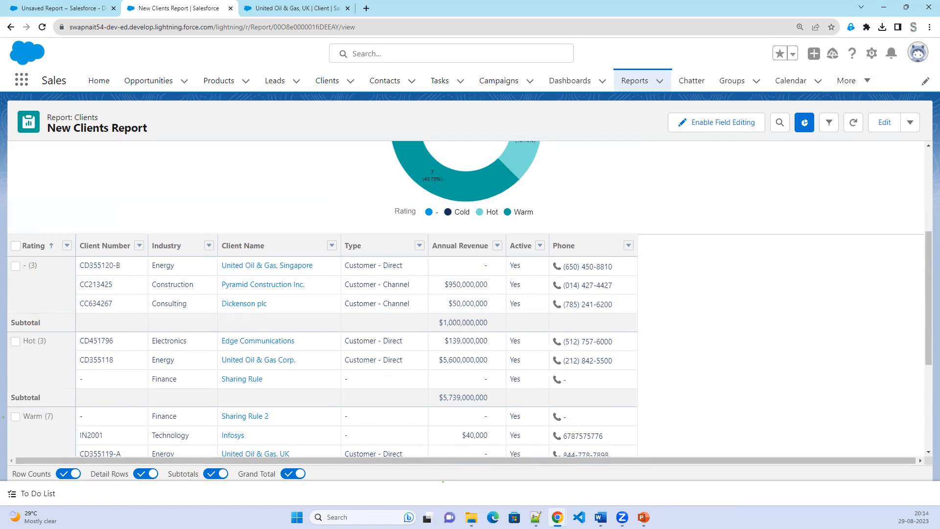
drag(16, 260, 44, 271)
mouse_move(10, 316)
mouse_down()
mouse_move(461, 344)
mouse_move(515, 329)
mouse_up()
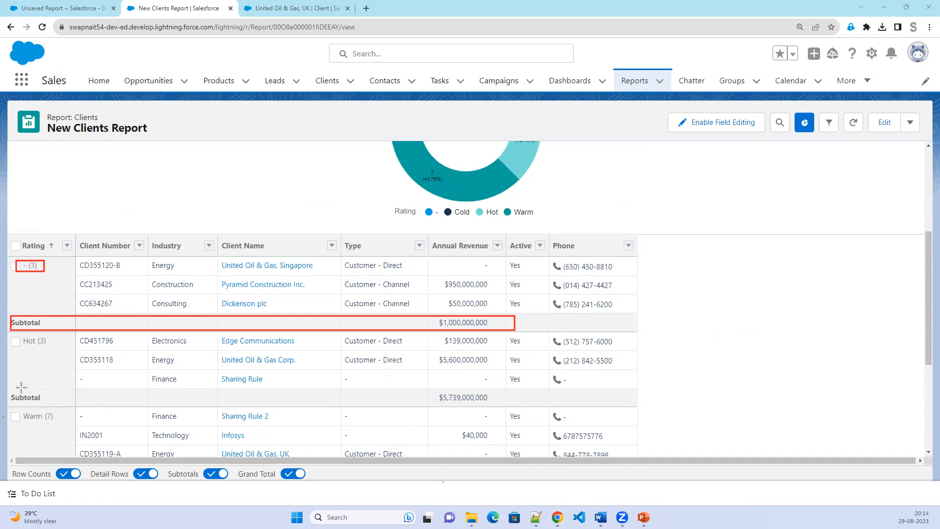
mouse_move(11, 388)
mouse_down()
mouse_move(493, 414)
mouse_move(504, 405)
mouse_up()
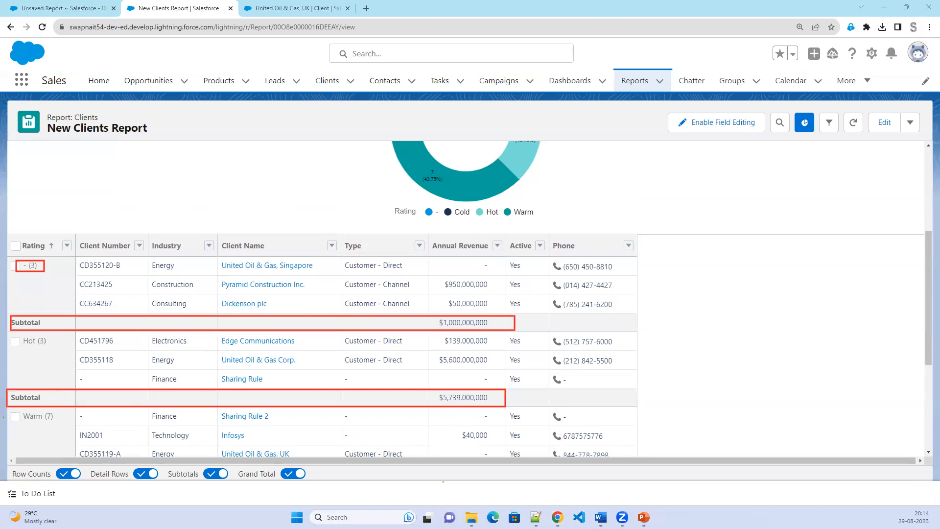
key(Escape)
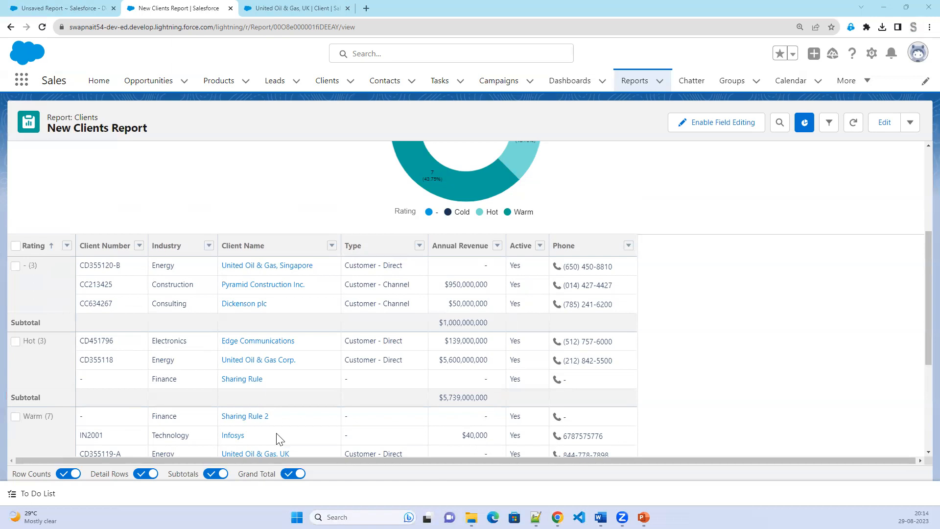
Turn off Row Counts and Grand Total, keep Subtotals on, and show Detail Rows again.
click(210, 478)
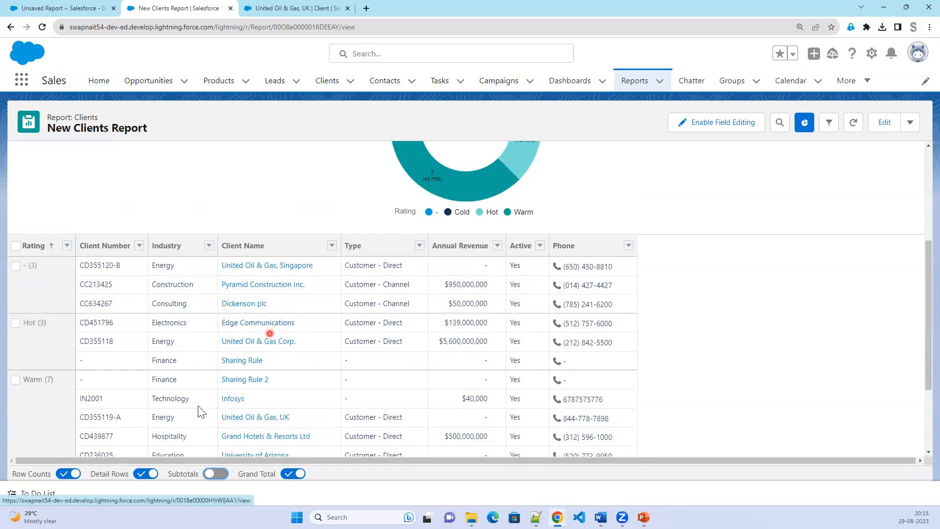
click(141, 474)
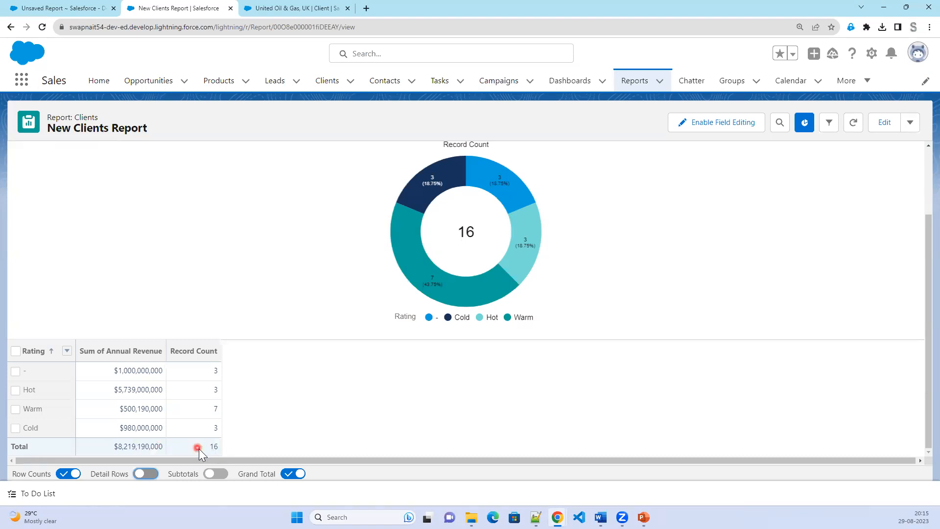
click(63, 474)
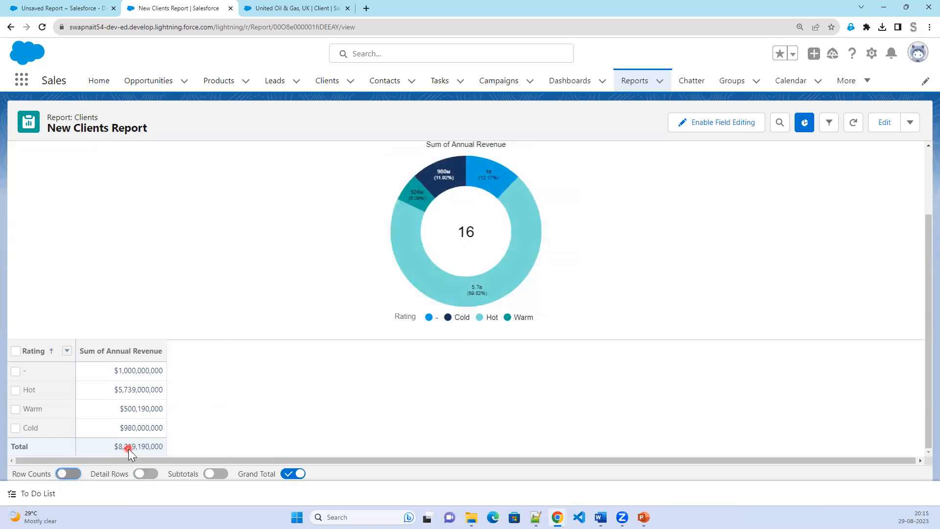
click(286, 474)
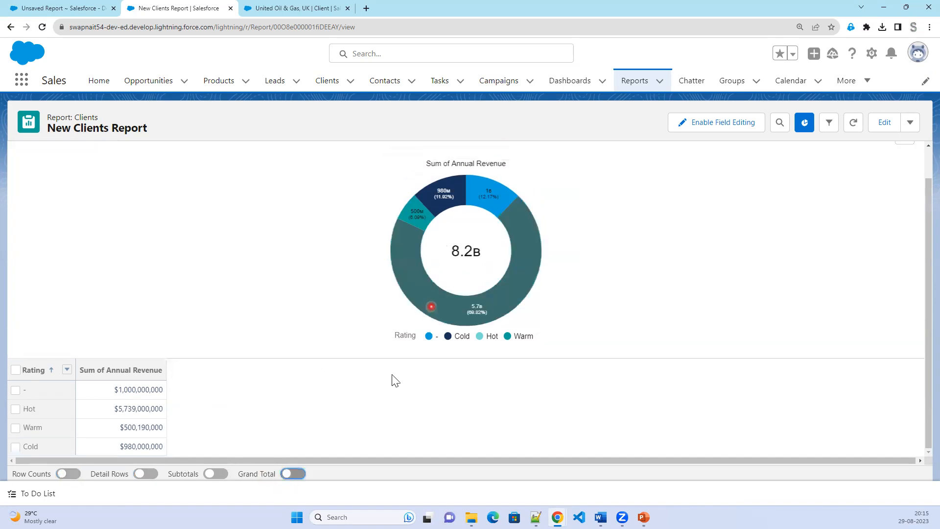
click(218, 474)
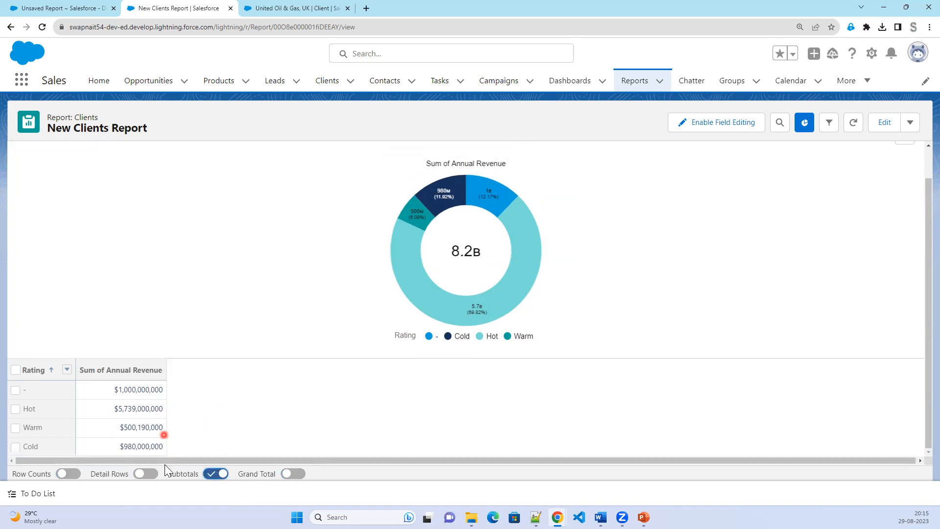
click(151, 473)
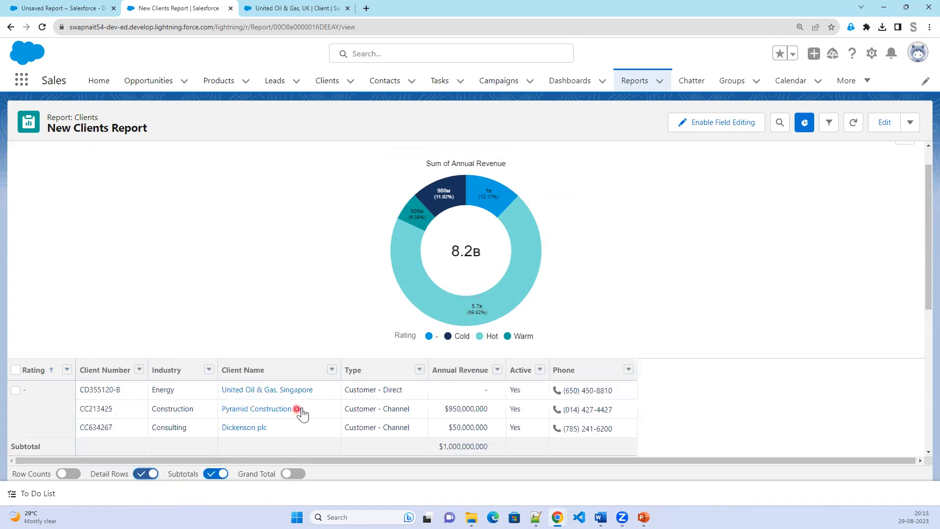
scroll(301, 410, down, 2)
scroll(301, 413, down, 3)
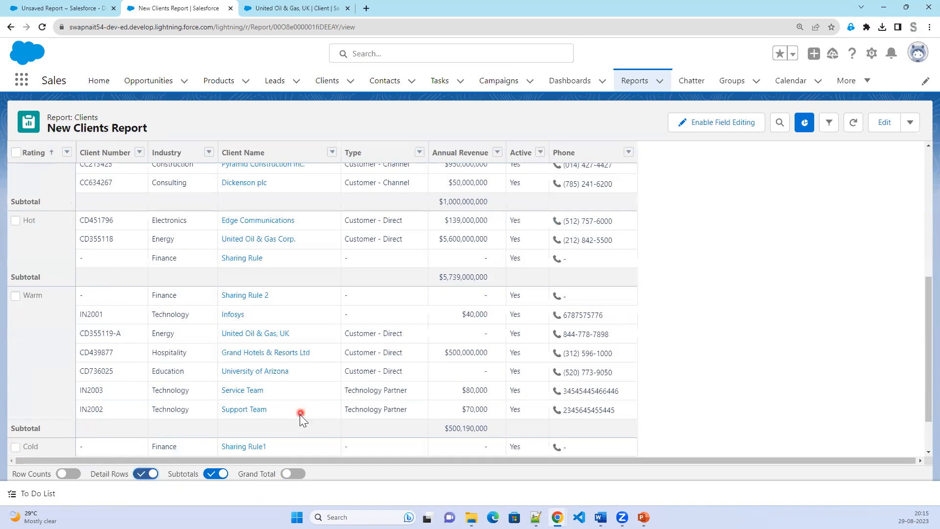
scroll(299, 415, up, 2)
scroll(297, 421, up, 1)
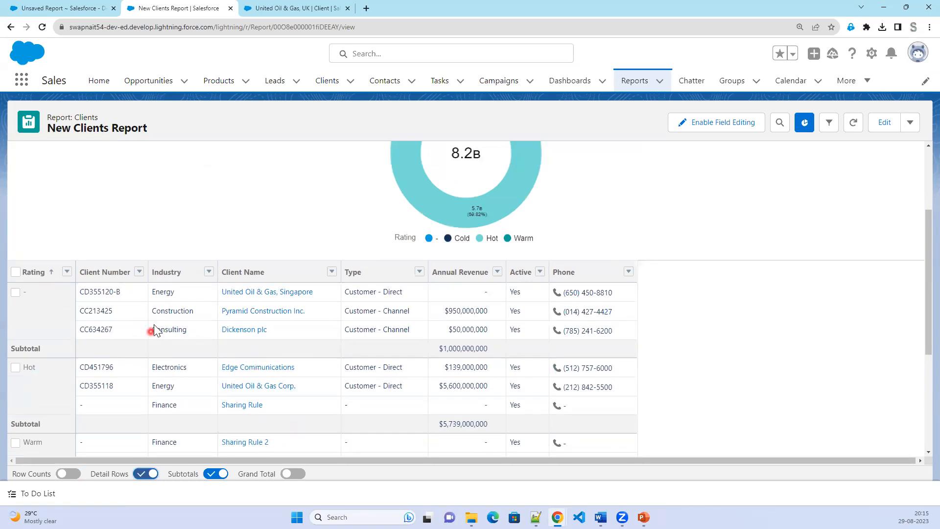
On the unsaved Clients report, add a chart and choose the Pie chart type.
click(66, 8)
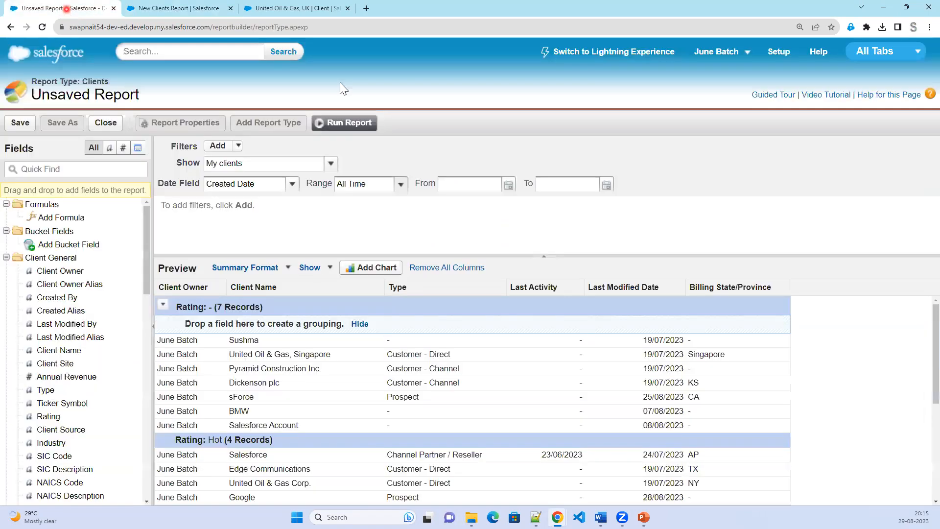
click(373, 268)
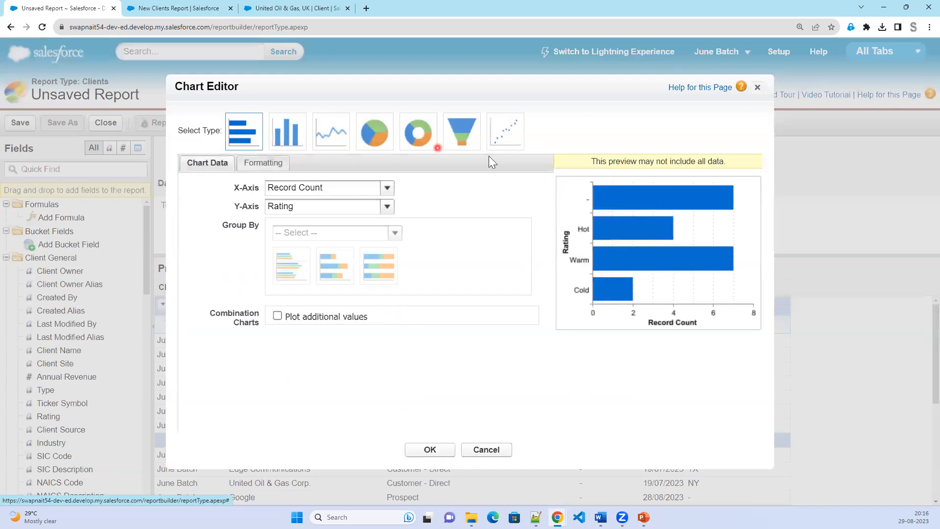
click(387, 188)
click(460, 207)
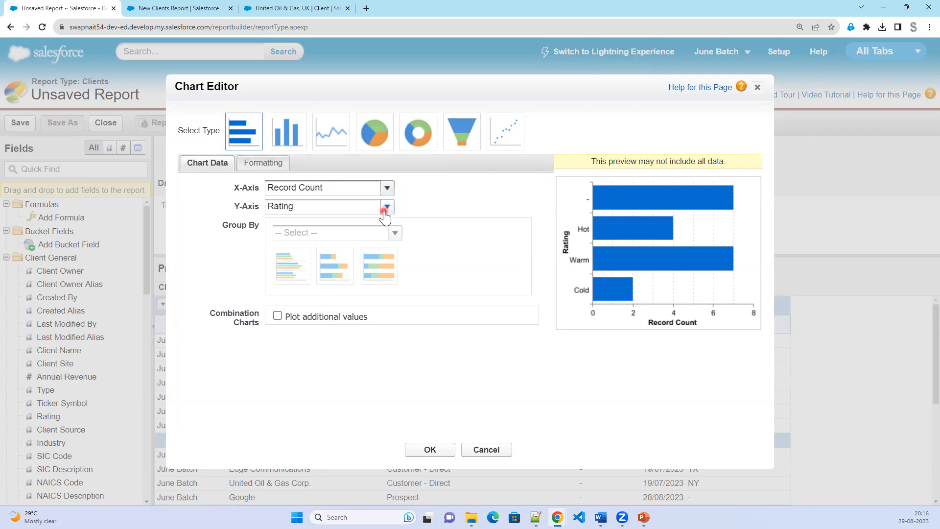
click(413, 144)
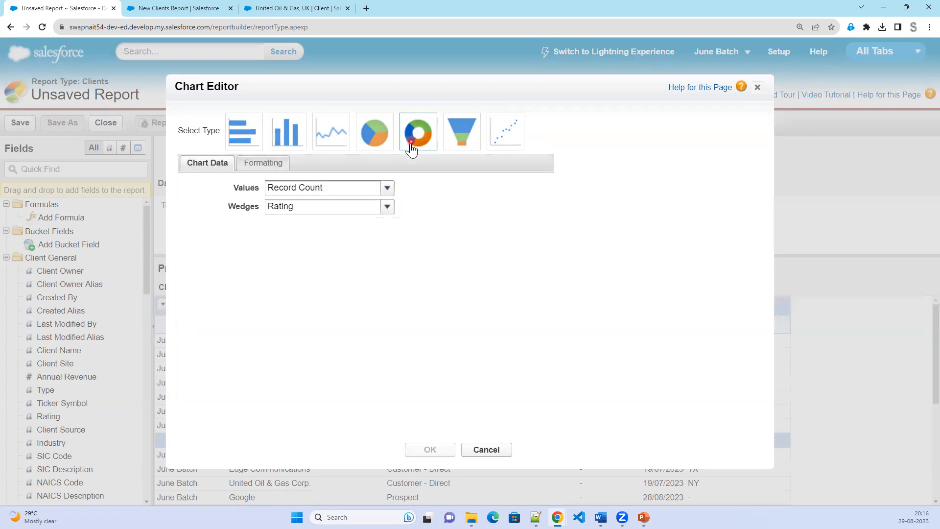
click(459, 143)
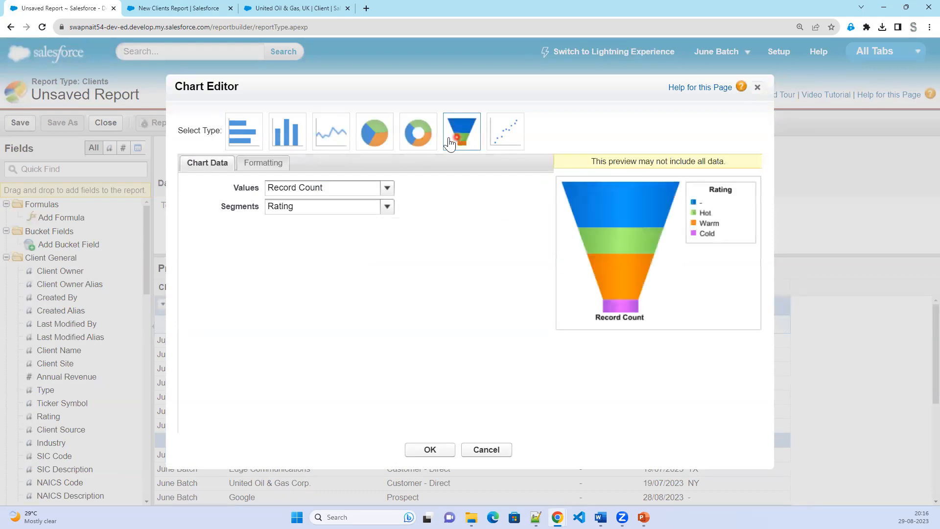
click(368, 140)
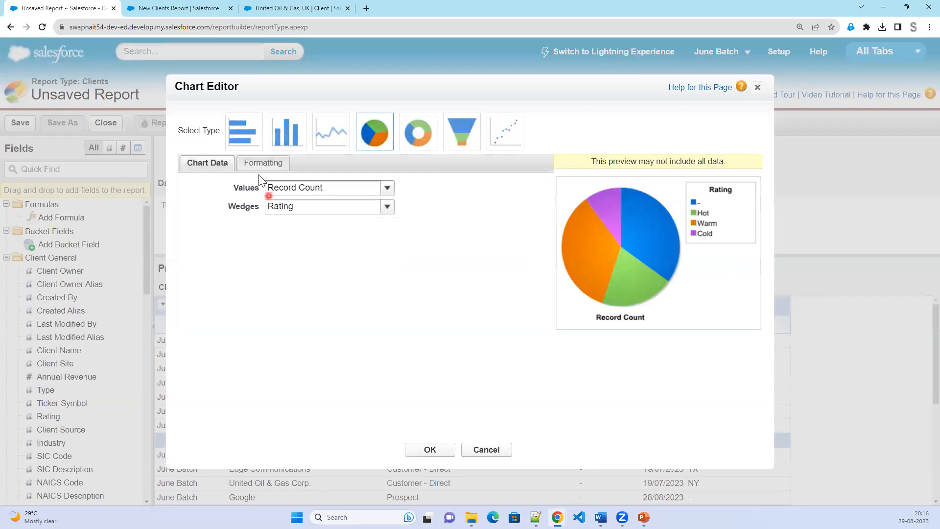
Title the chart Rating Account, show wedge values, percentages and hover details, and add it.
click(264, 162)
click(302, 189)
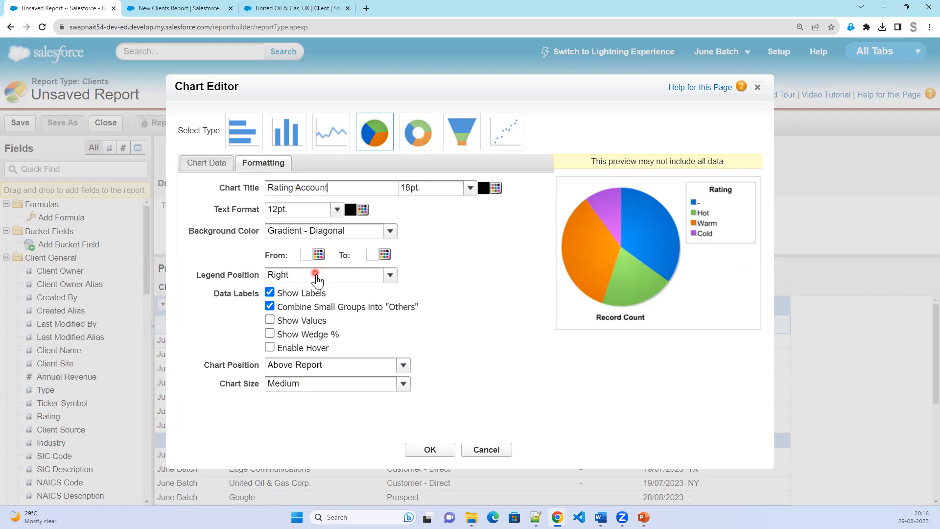
click(309, 324)
click(311, 334)
click(311, 349)
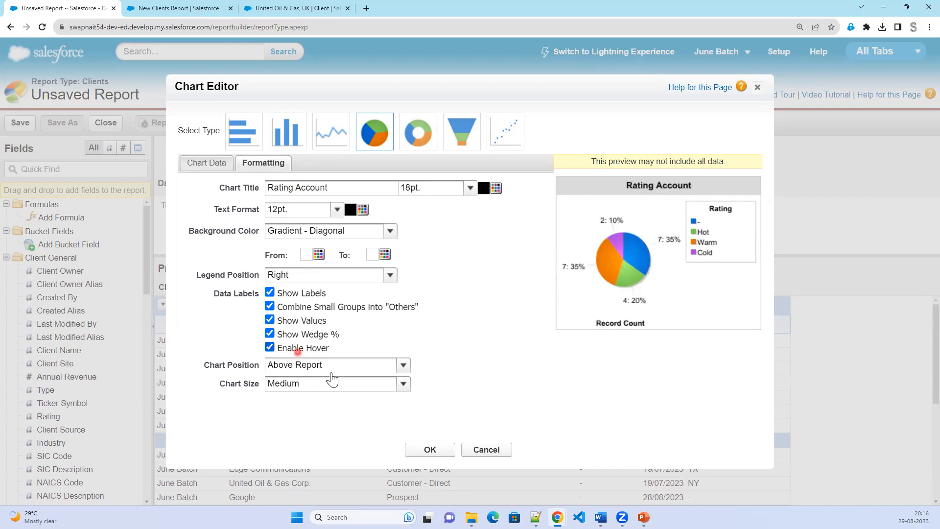
click(308, 366)
click(315, 395)
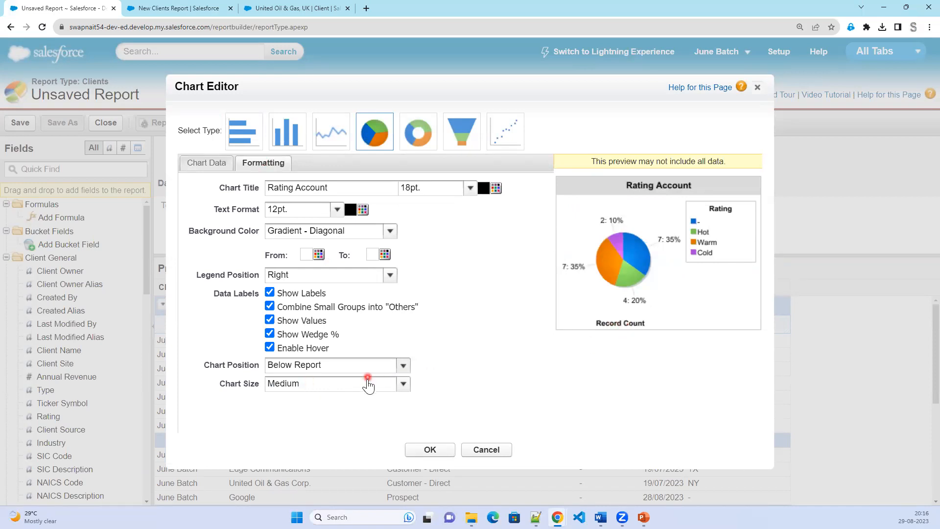
click(424, 451)
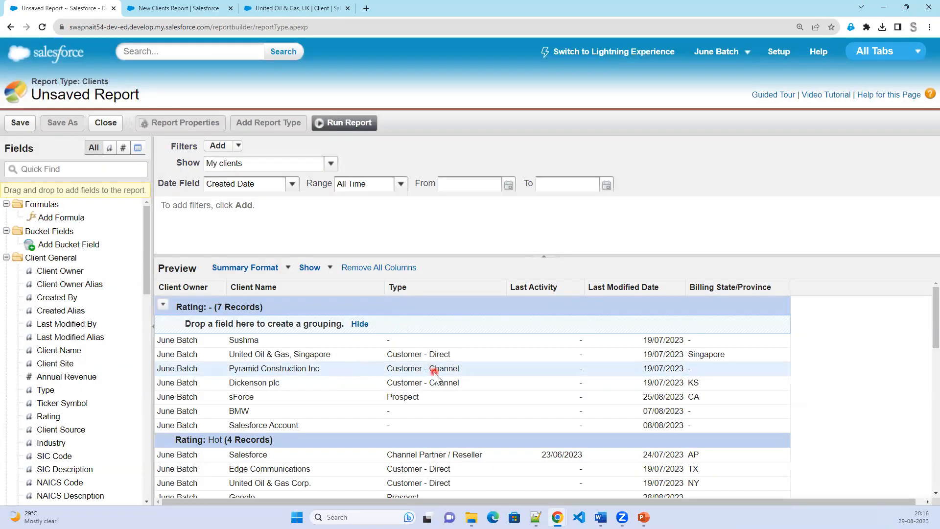
Move the Rating Account pie chart to sit above the report.
scroll(433, 373, down, 6)
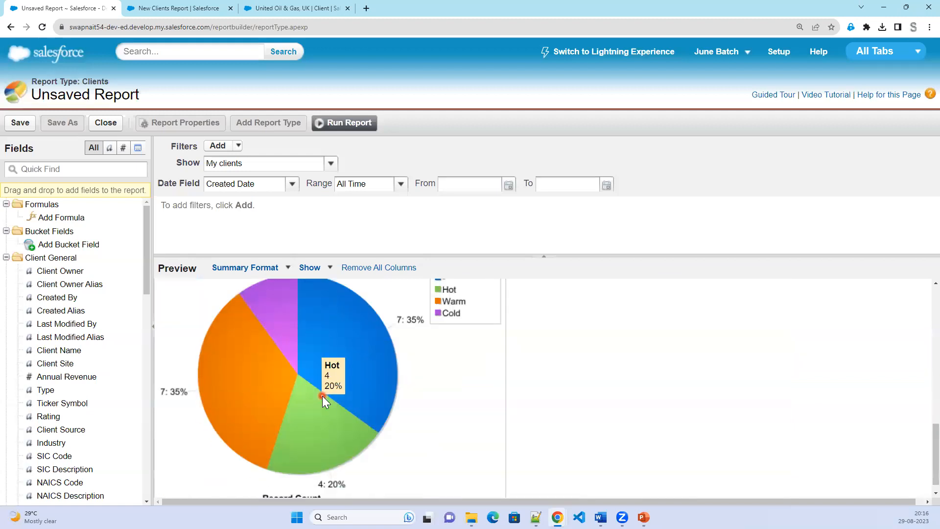
scroll(321, 395, down, 1)
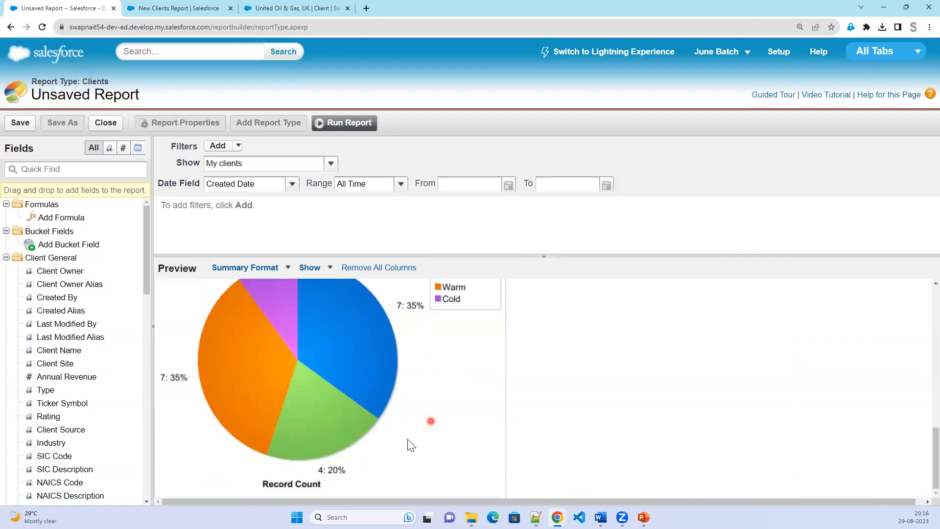
scroll(407, 439, up, 3)
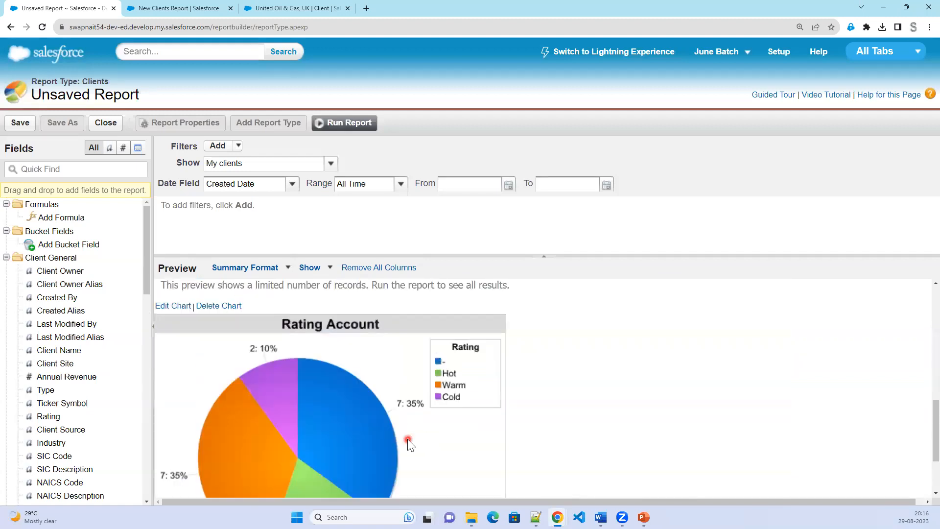
click(174, 306)
click(274, 164)
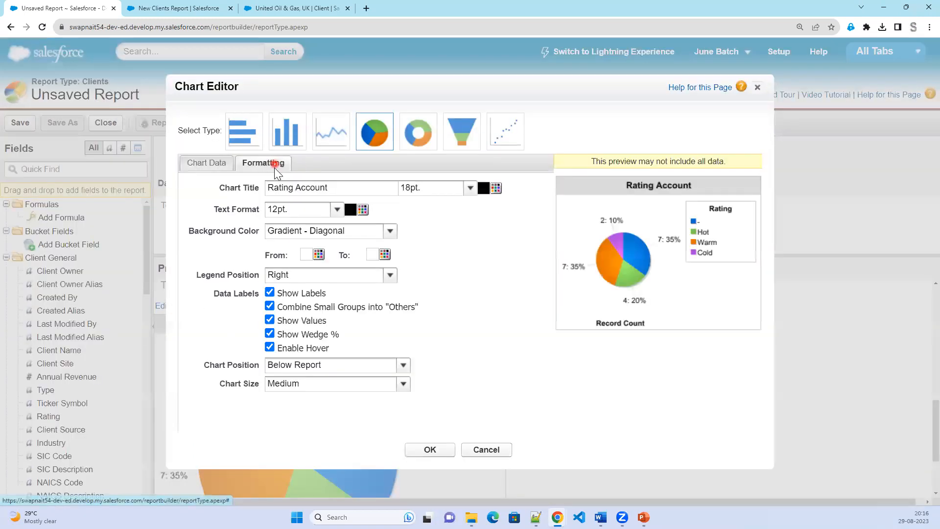
click(315, 366)
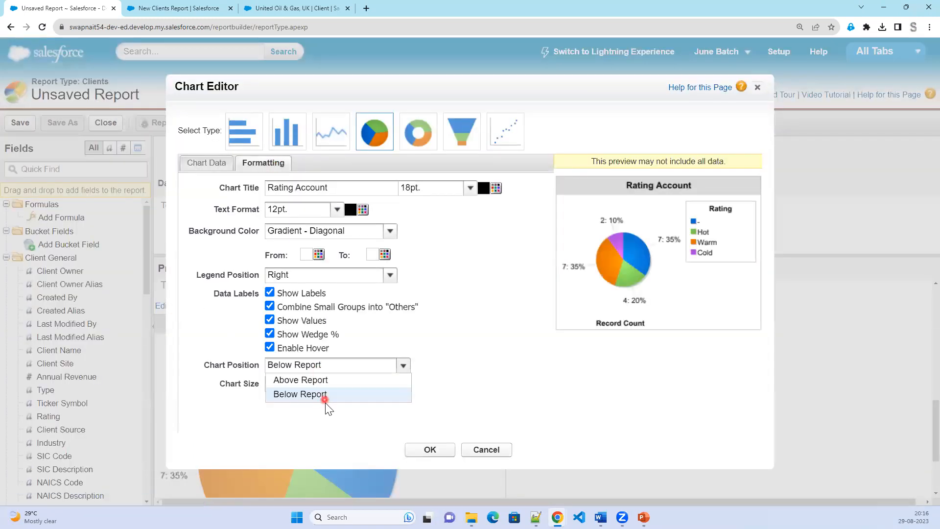
click(325, 379)
click(433, 449)
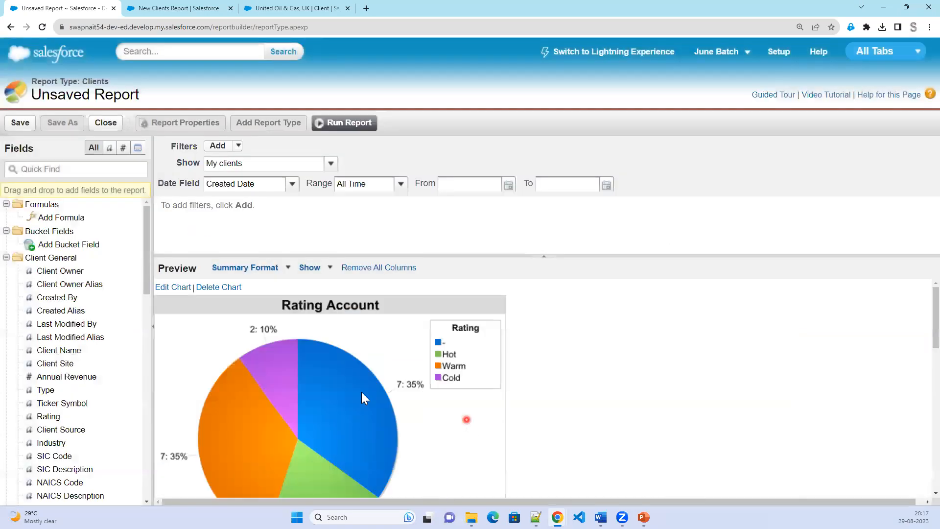
Run the report to see all results with the pie chart.
scroll(489, 417, down, 2)
scroll(489, 417, up, 2)
scroll(433, 384, down, 2)
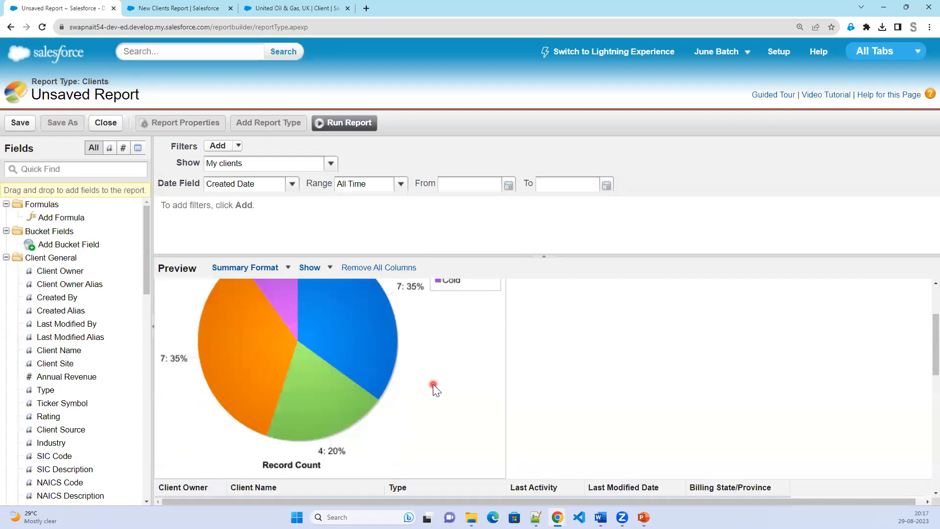
scroll(411, 439, down, 1)
scroll(412, 440, up, 3)
mouse_move(342, 363)
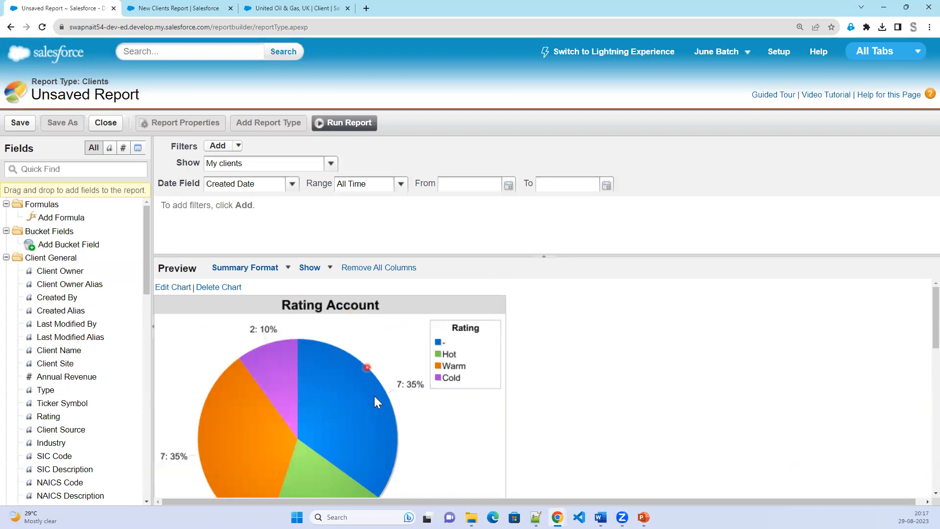
scroll(374, 395, down, 5)
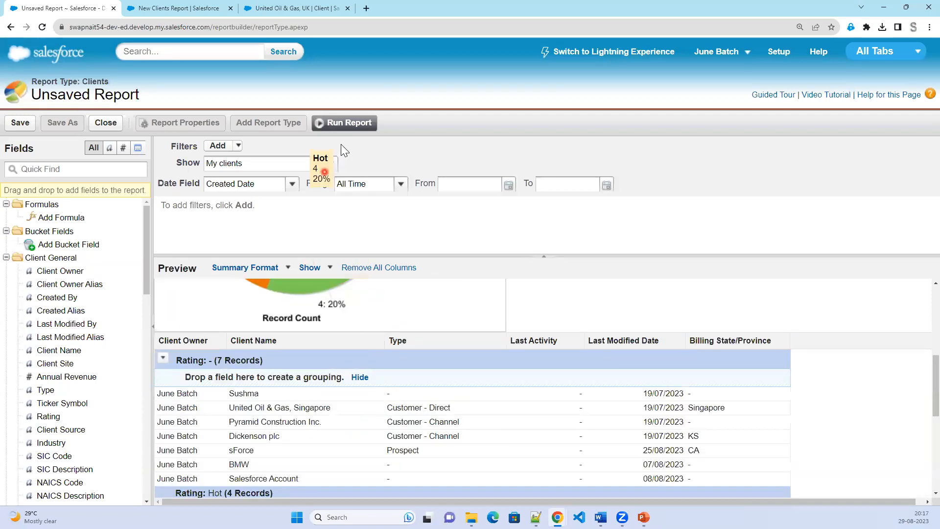
click(335, 129)
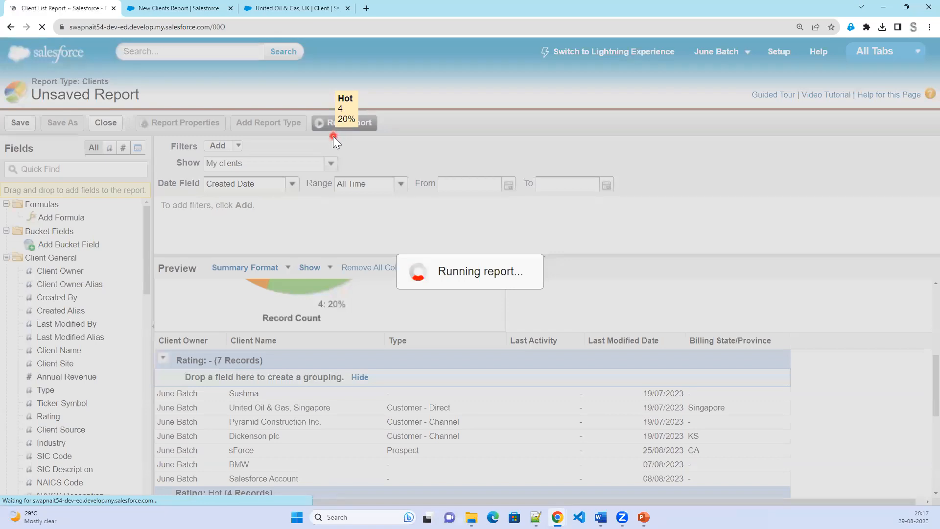
Collapse the Client List Report to its summary by hiding the detail rows.
scroll(449, 396, down, 2)
scroll(449, 396, down, 1)
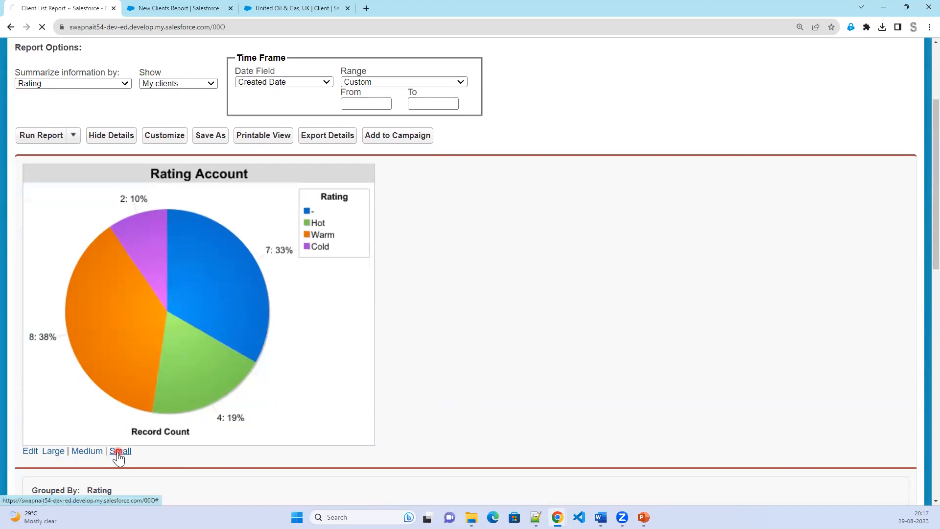
scroll(178, 453, down, 2)
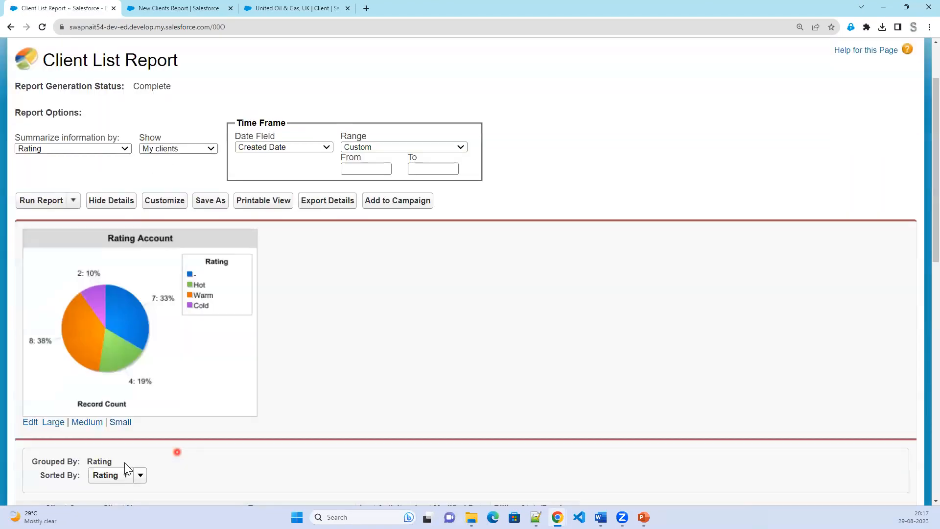
scroll(126, 468, down, 1)
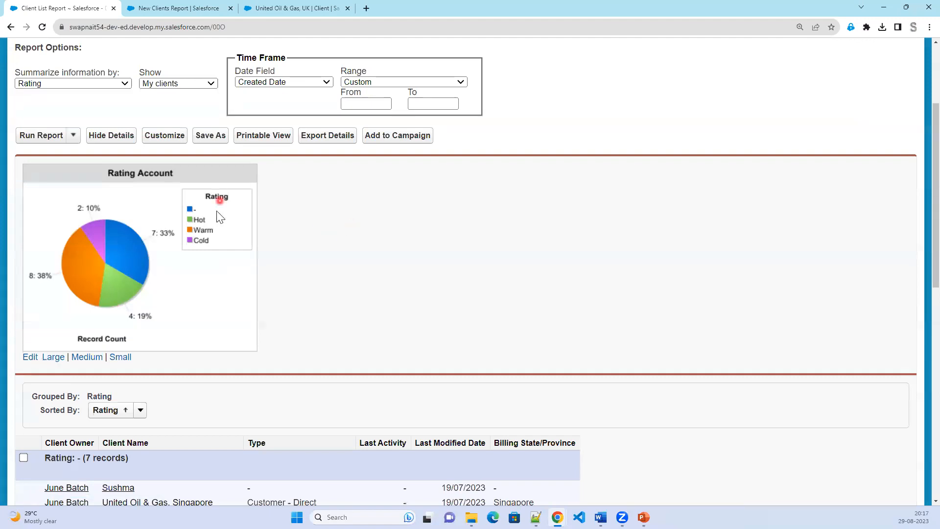
scroll(313, 405, down, 3)
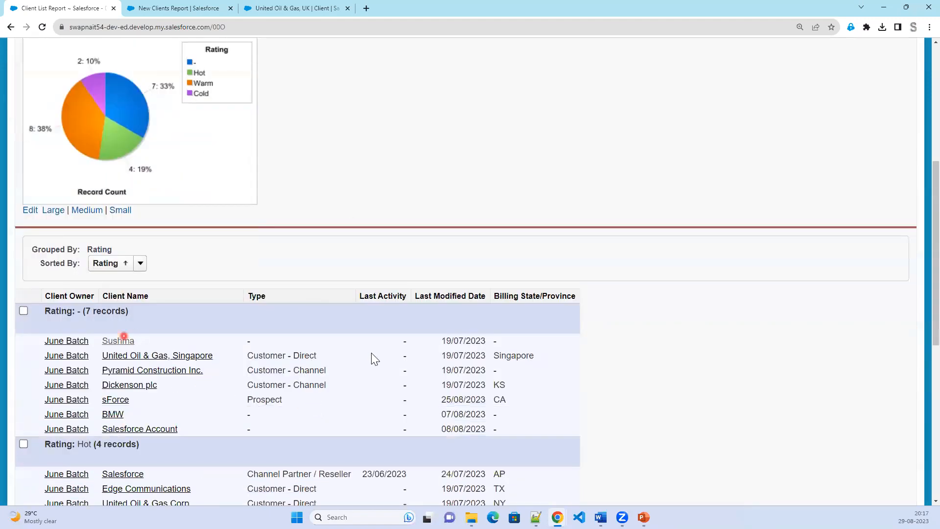
scroll(348, 443, down, 6)
scroll(345, 442, down, 2)
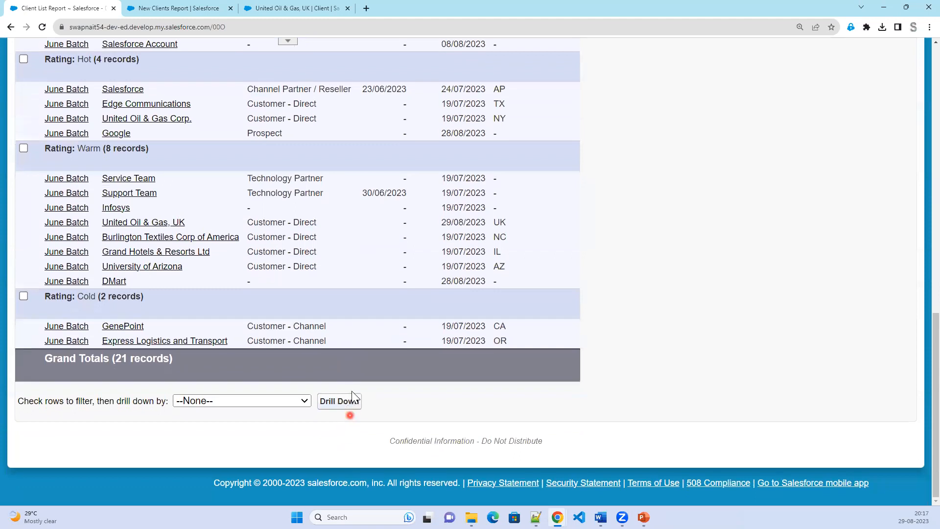
scroll(242, 349, up, 15)
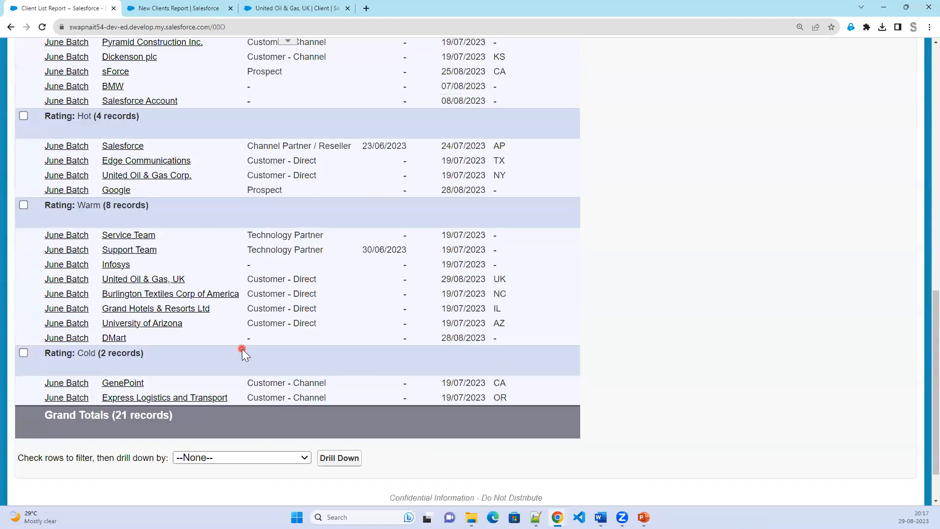
click(108, 247)
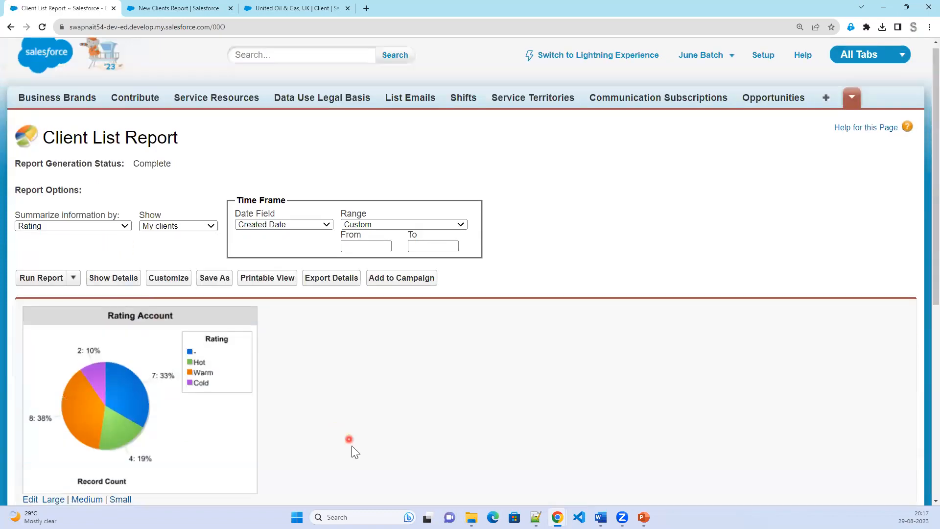
Bring the report's detail rows back.
scroll(352, 446, down, 8)
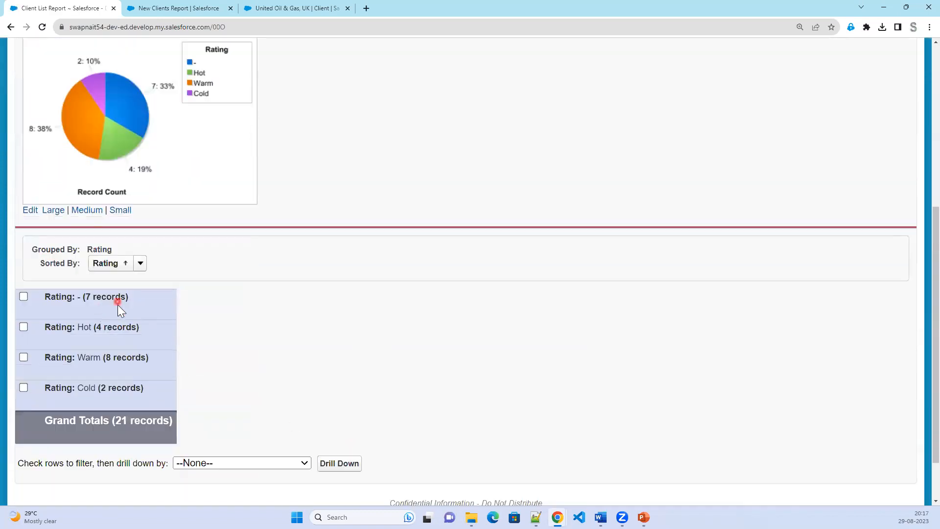
scroll(333, 413, up, 6)
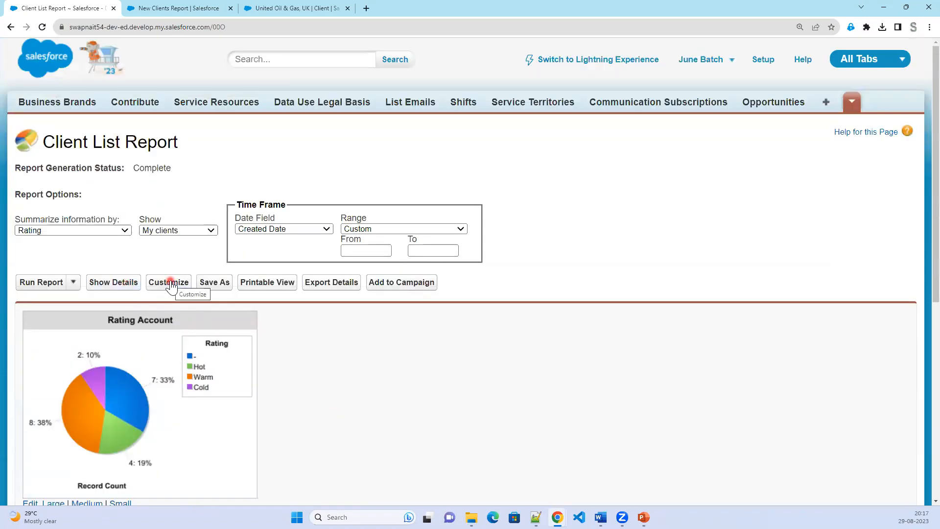
click(100, 285)
Reopen the report in the builder for customising.
scroll(402, 430, down, 4)
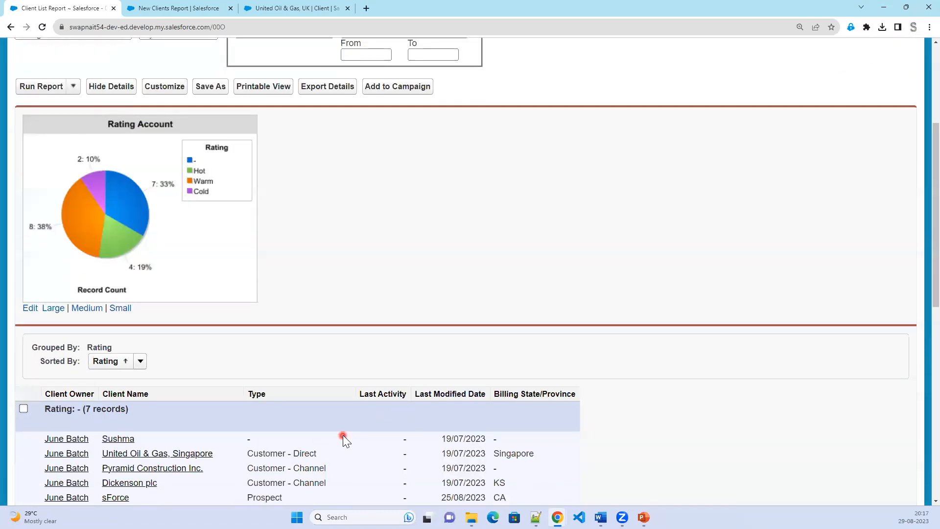
scroll(342, 431, up, 3)
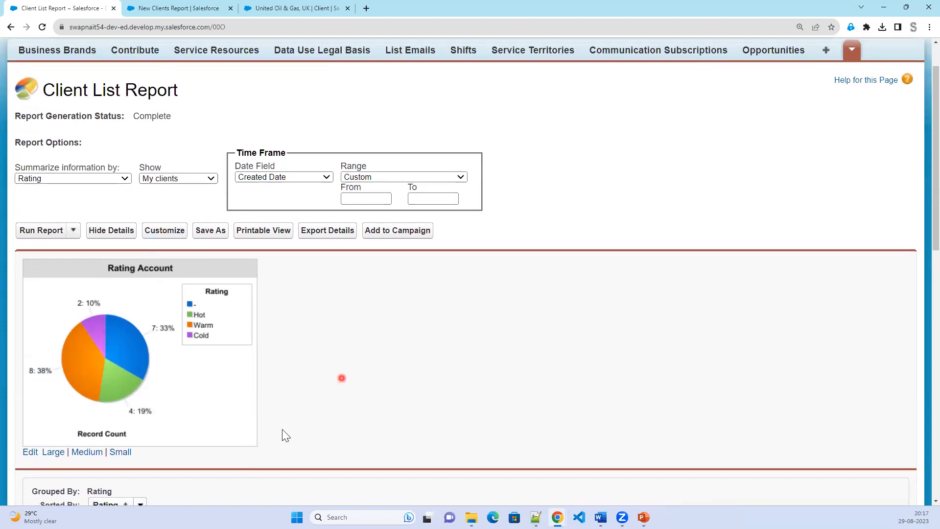
scroll(282, 429, down, 3)
scroll(248, 387, up, 3)
scroll(176, 215, up, 1)
click(169, 235)
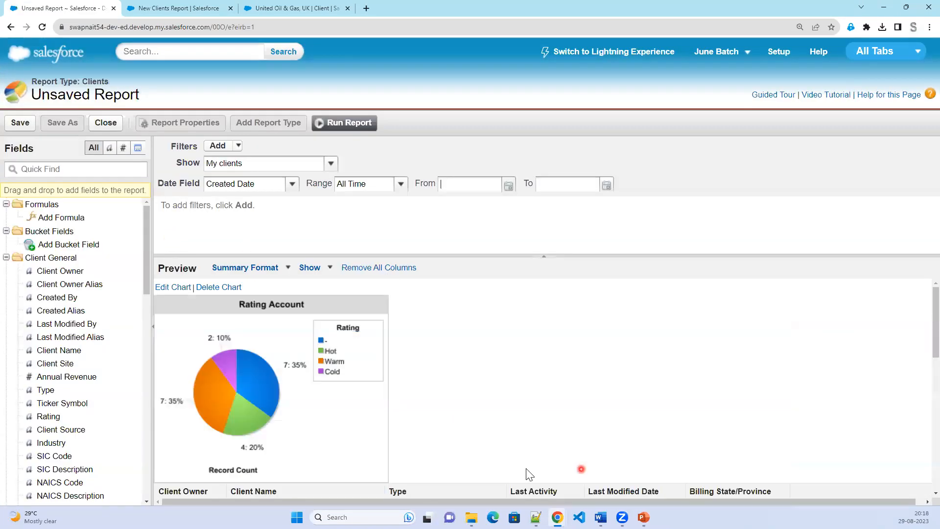
Add a Client Number column after Type and remove Last Activity and Last Modified Date.
scroll(524, 467, down, 2)
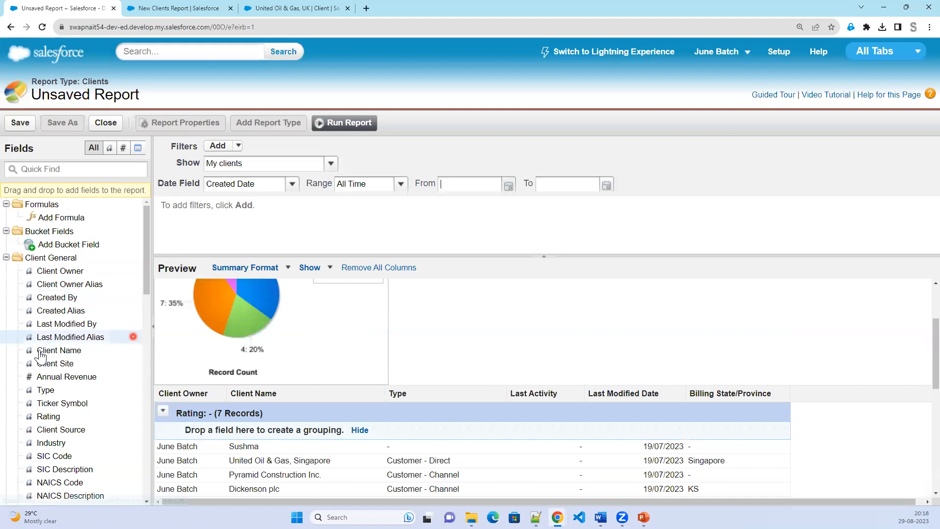
scroll(58, 407, down, 1)
scroll(485, 401, down, 2)
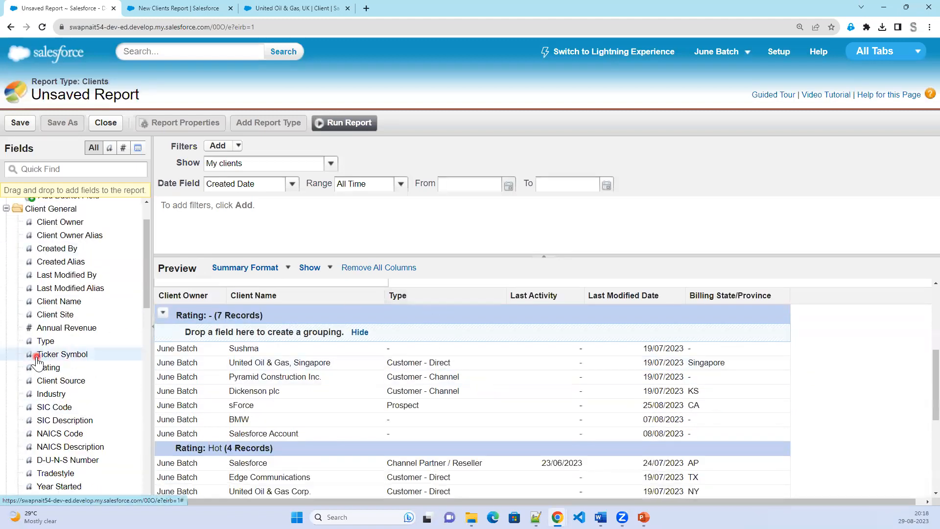
scroll(71, 416, down, 3)
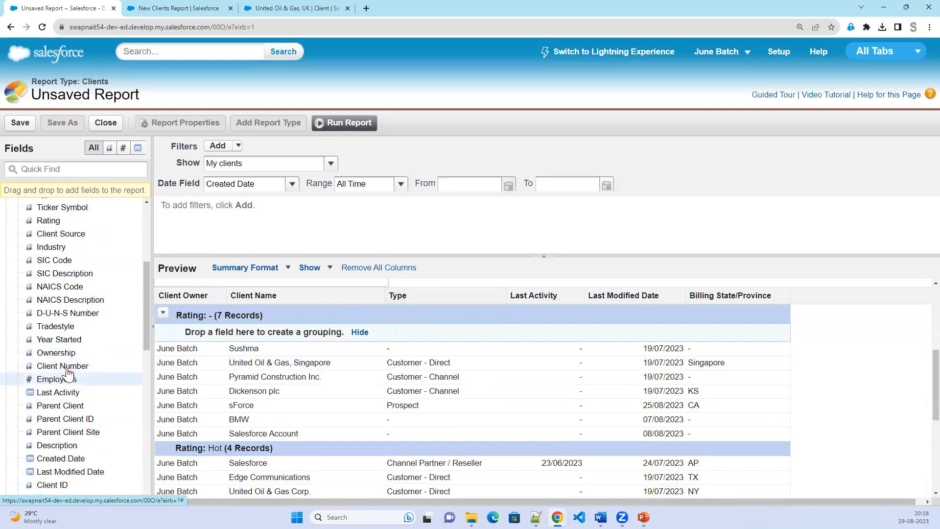
drag(69, 367, 463, 301)
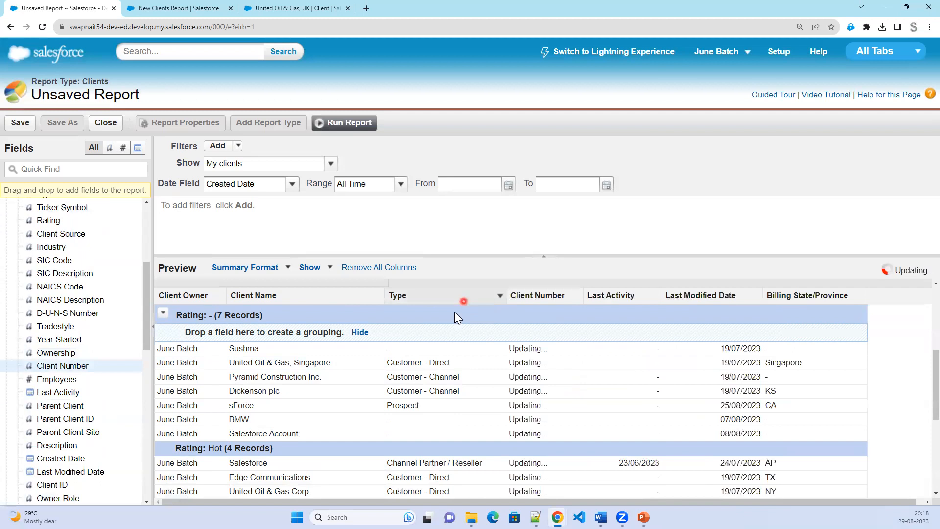
drag(629, 293, 104, 368)
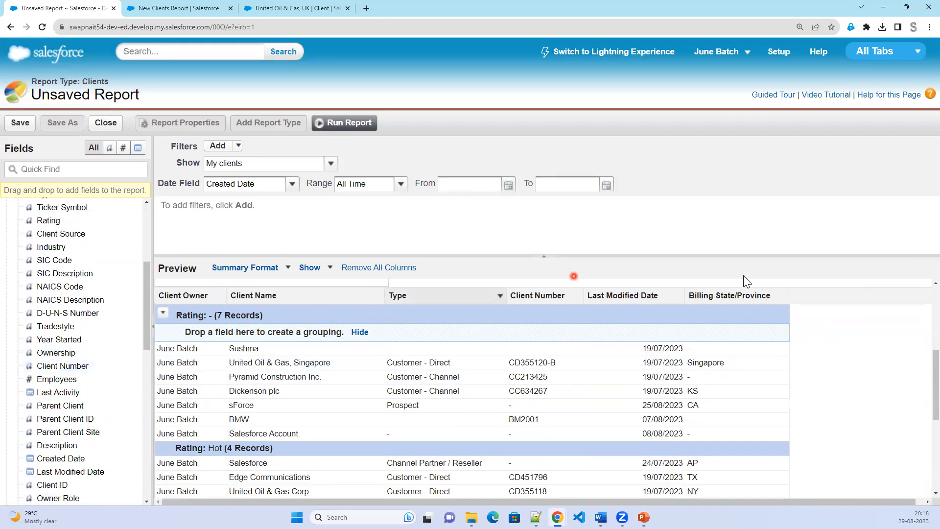
drag(620, 299, 84, 334)
Add the Active column between Type and Client Number, then run the report.
scroll(90, 411, down, 4)
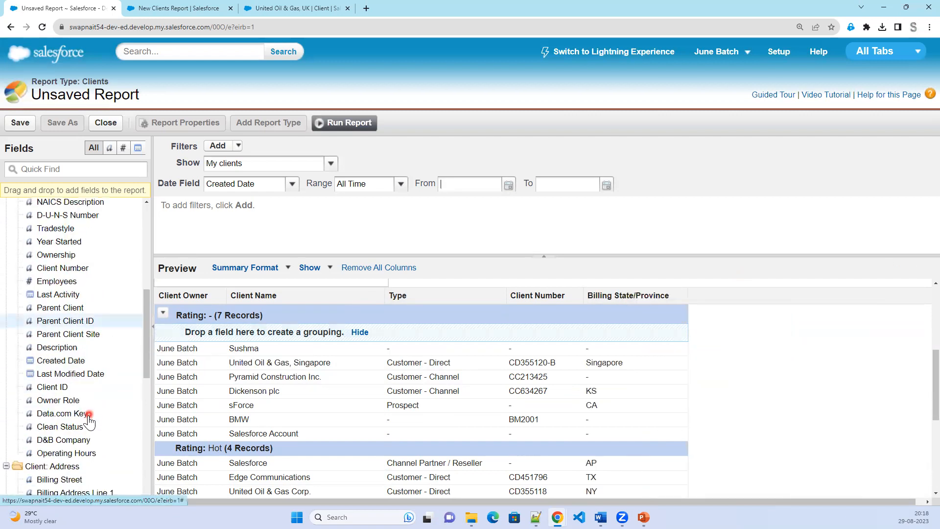
click(81, 445)
scroll(80, 443, down, 4)
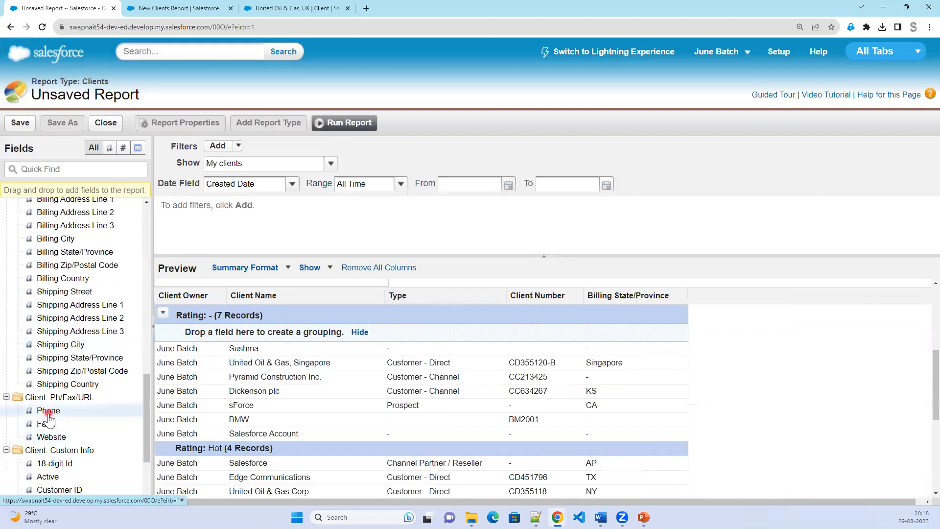
scroll(49, 420, down, 1)
mouse_move(45, 434)
mouse_down()
mouse_move(159, 421)
mouse_move(499, 304)
mouse_up()
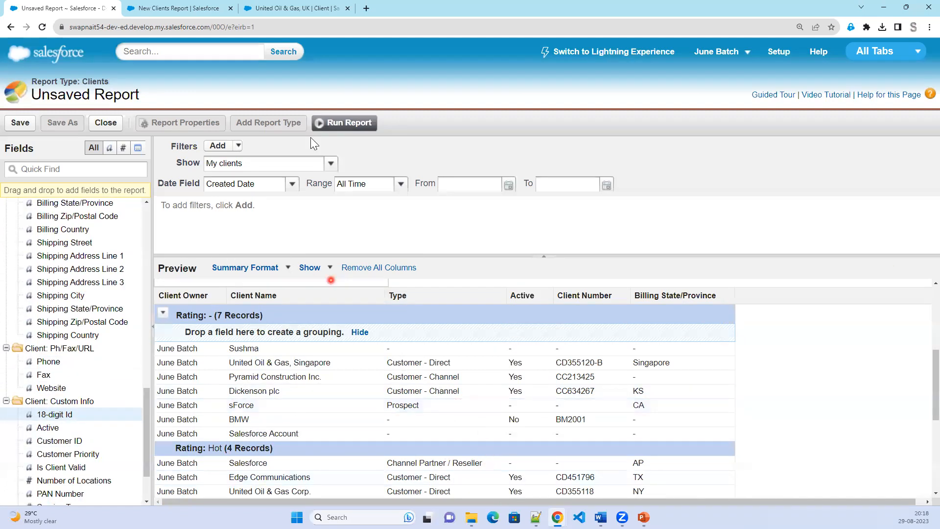
click(353, 126)
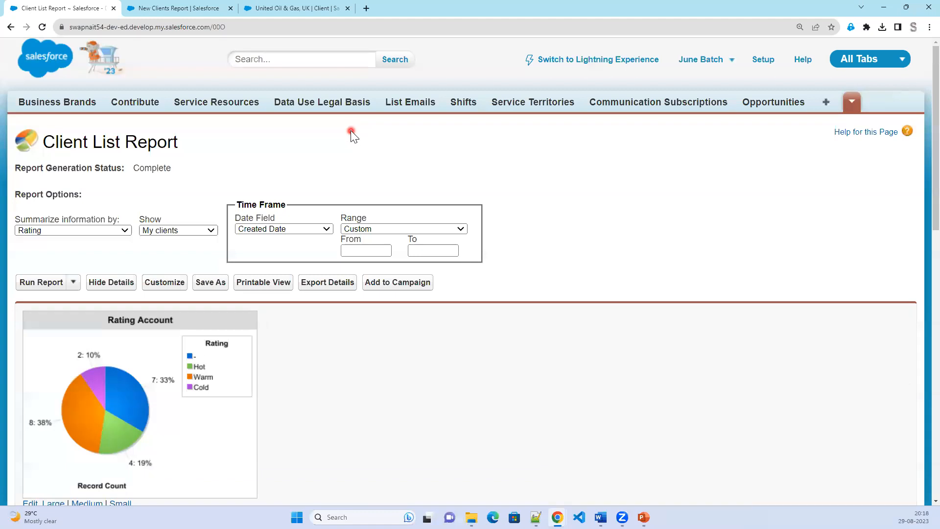
Return to the New Clients Report and scroll to the Warm and Cold annual revenue subtotals.
click(162, 7)
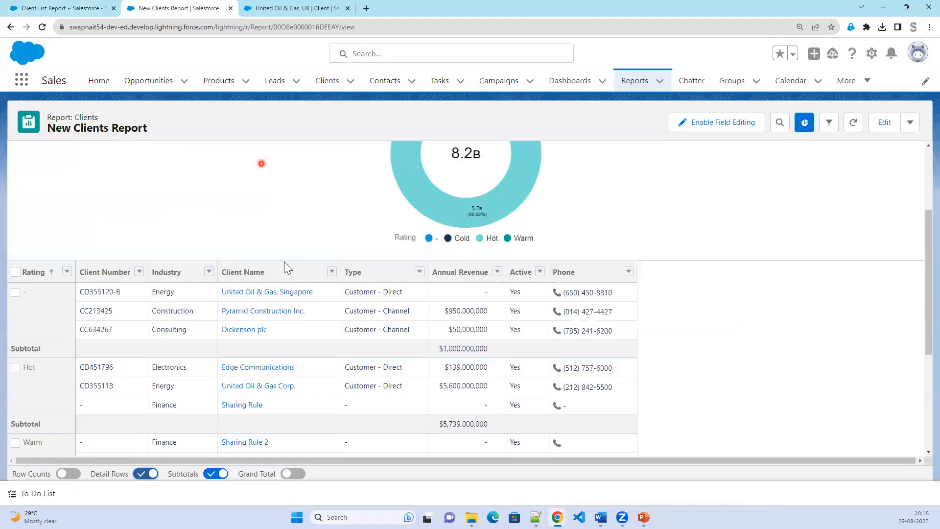
scroll(299, 274, up, 4)
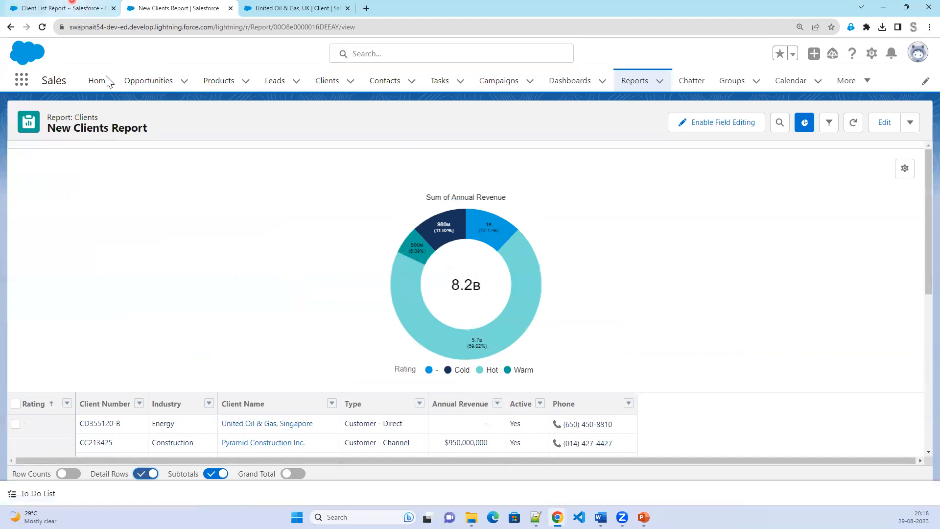
click(73, 7)
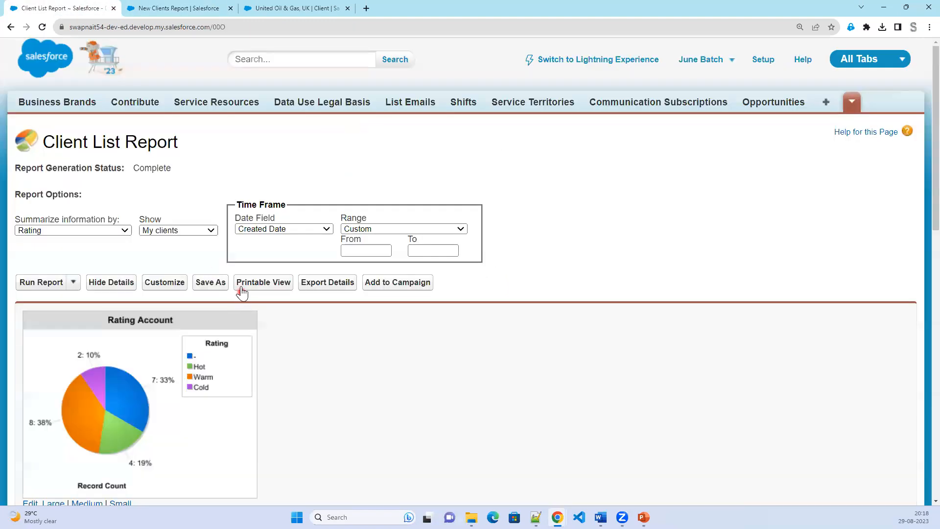
click(183, 7)
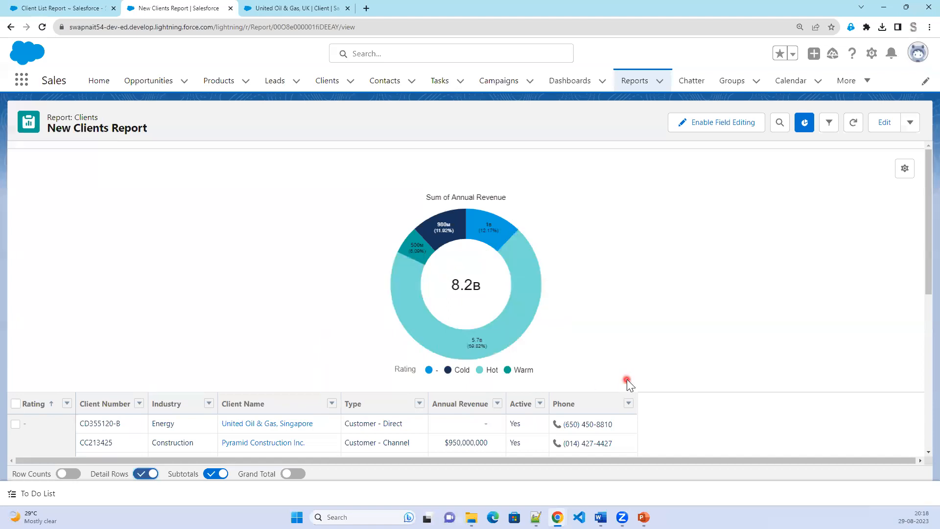
scroll(622, 387, down, 3)
scroll(622, 389, down, 4)
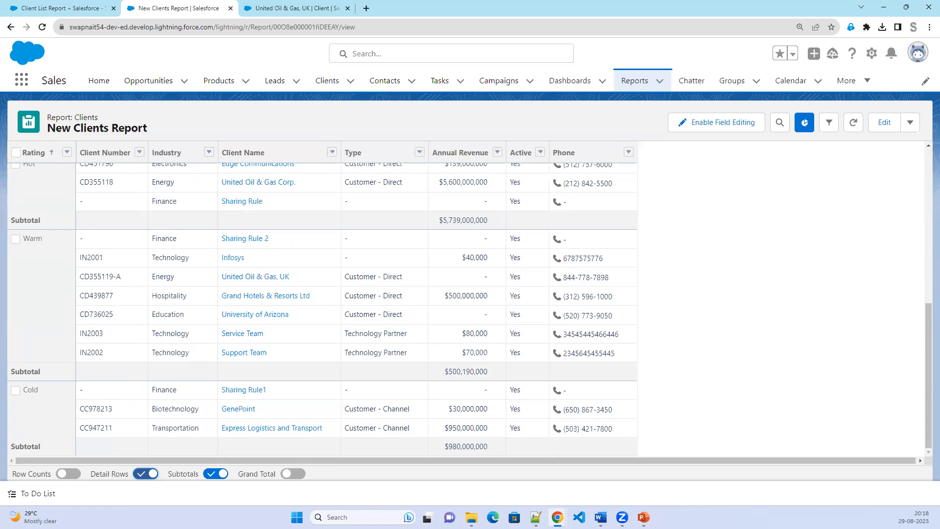
Return to the PowerPoint slide show and reveal the Homework slide's bullets through Range and Fields.
key(alt+Tab)
key(Right)
key(Right)
key(Right)
key(Right)
key(Right)
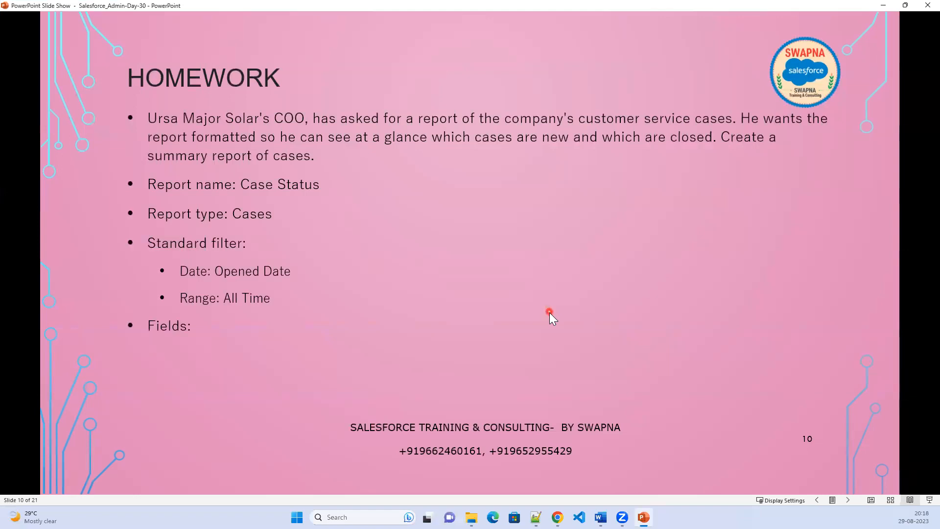
key(Right)
key(Right)
key(Right)
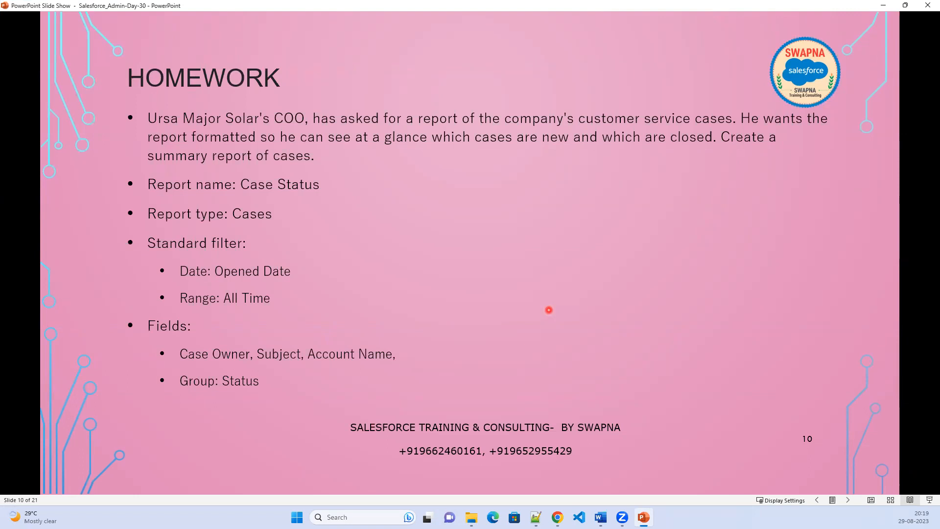
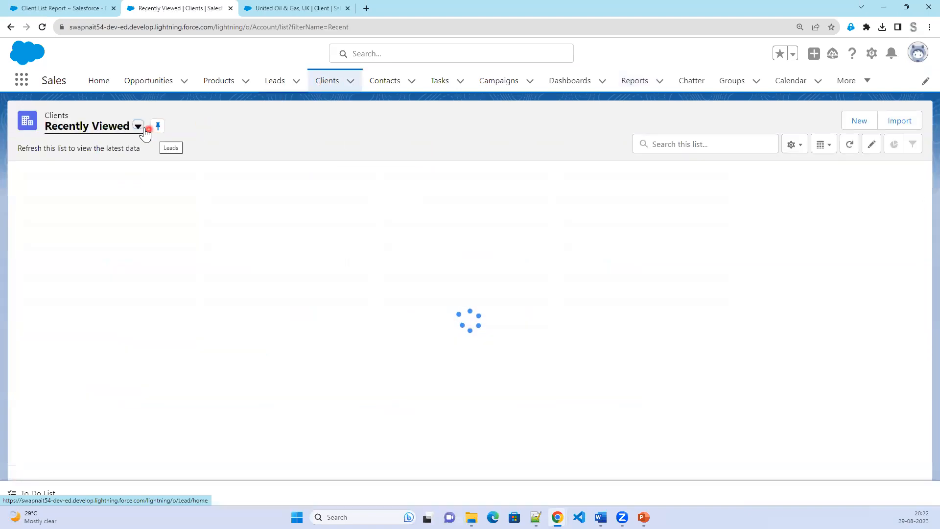
Switch the client list view to All Customers and open Grand Hotels & Resorts Ltd.
click(138, 127)
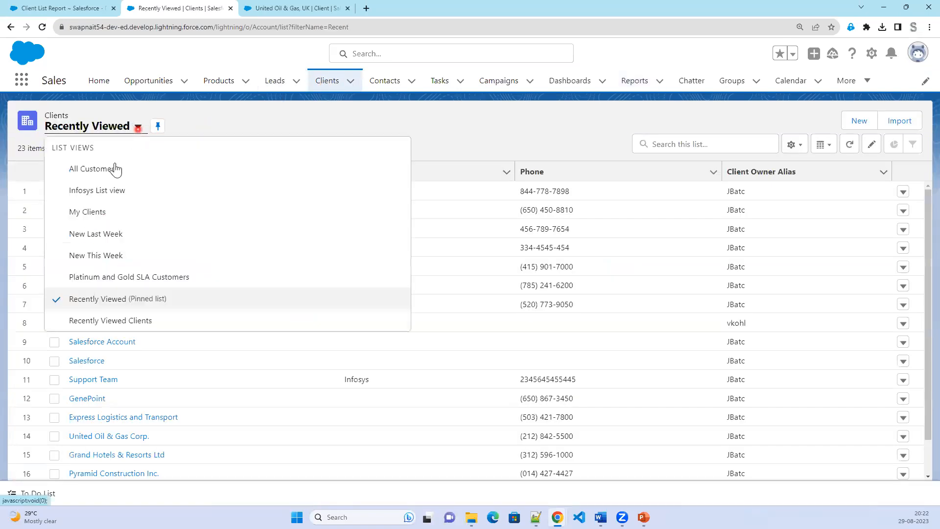
click(111, 167)
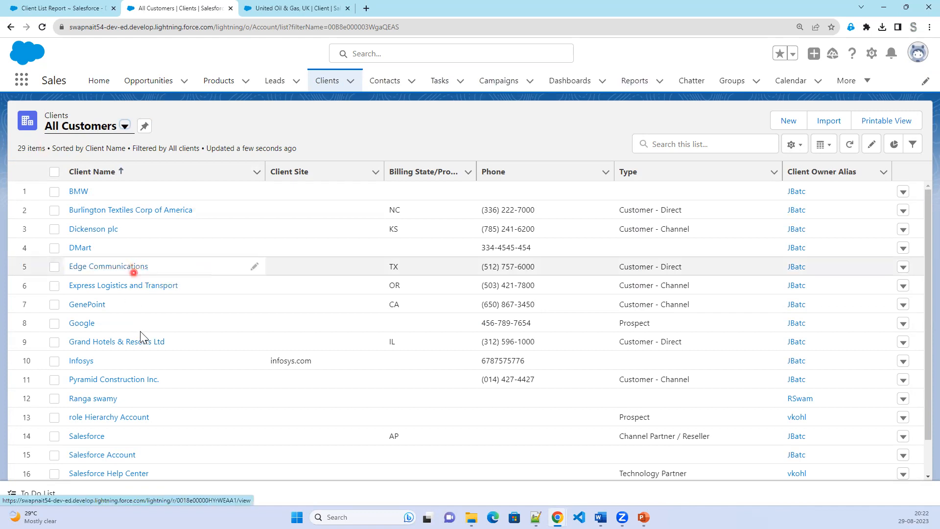
scroll(135, 328, down, 1)
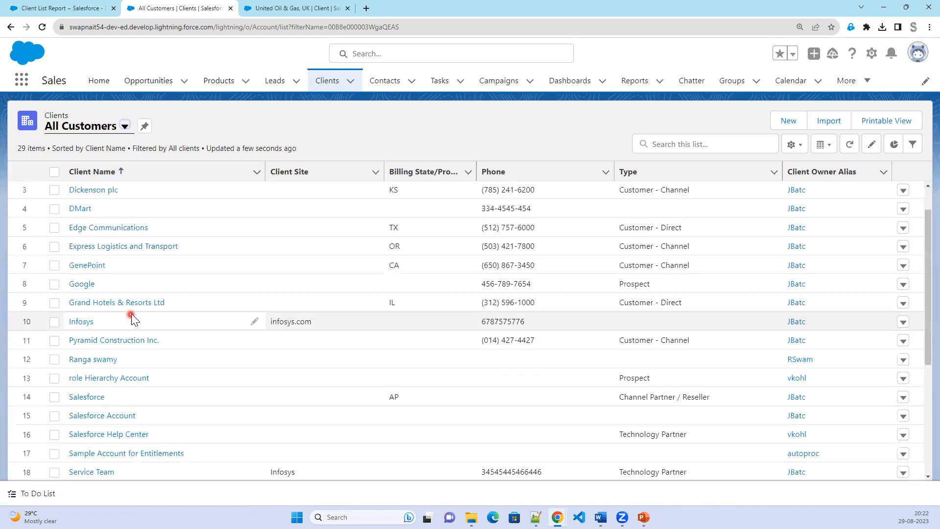
click(100, 304)
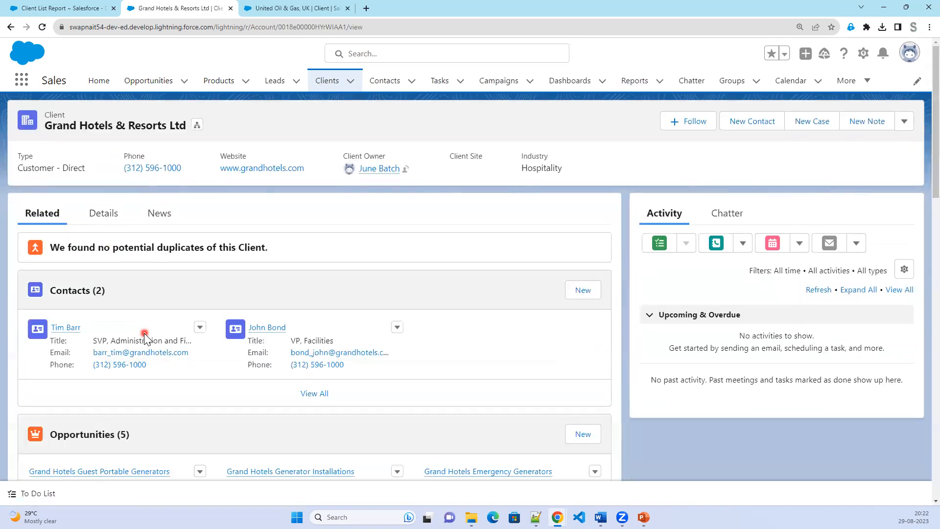
Review the Grand Hotels & Resorts Ltd cases, then show the record's detail fields.
scroll(144, 333, down, 4)
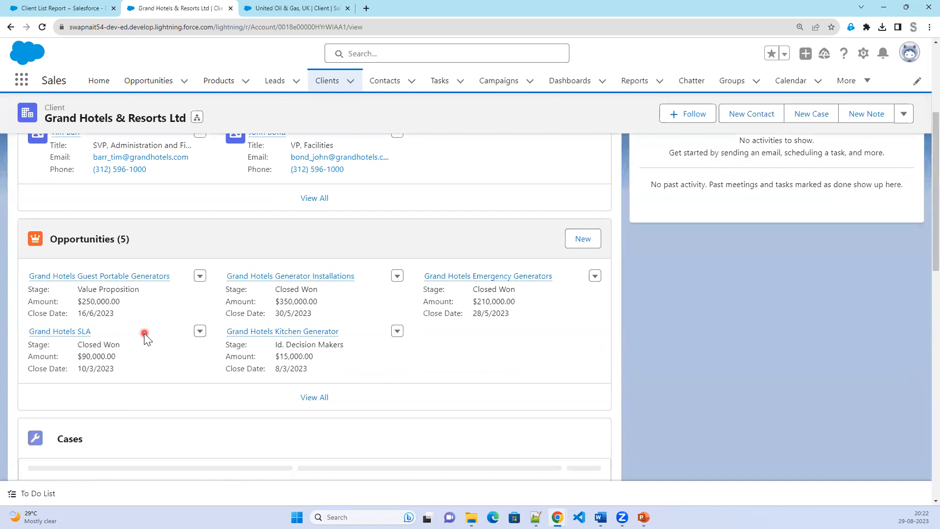
scroll(144, 333, down, 3)
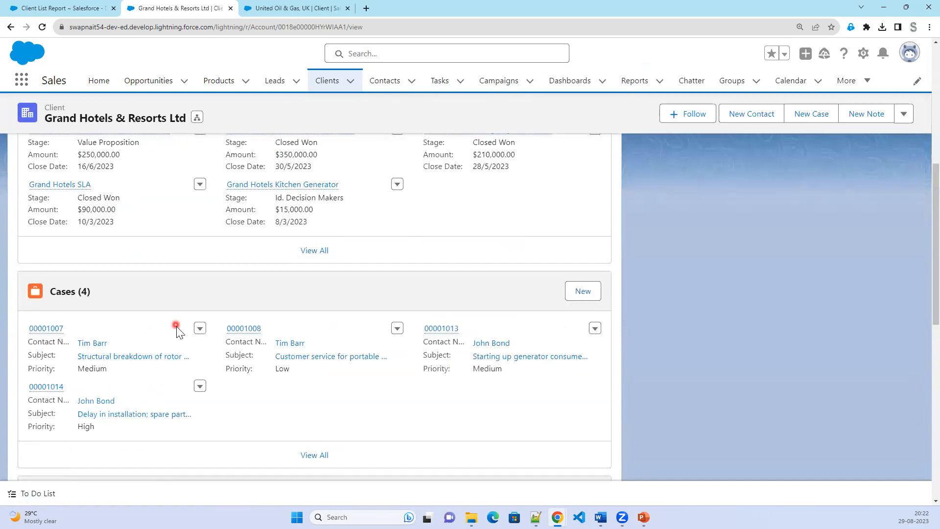
scroll(176, 328, up, 8)
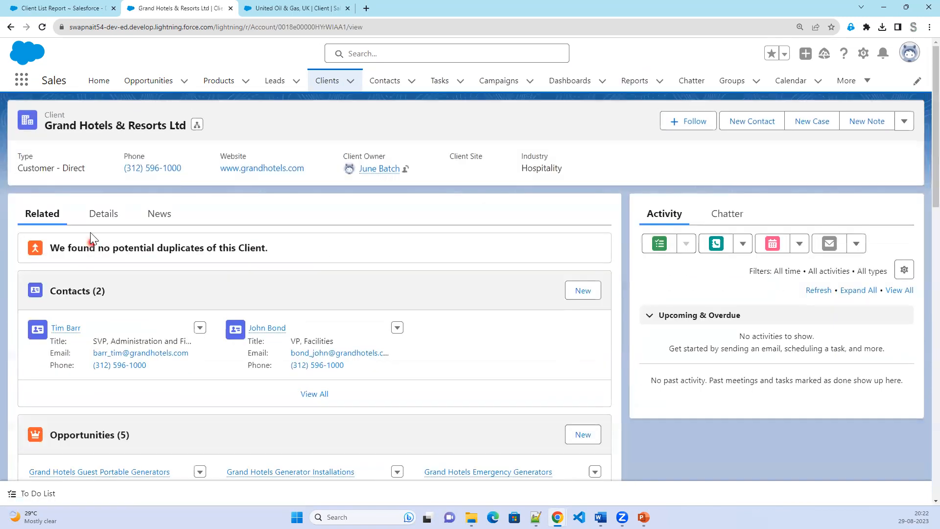
click(96, 213)
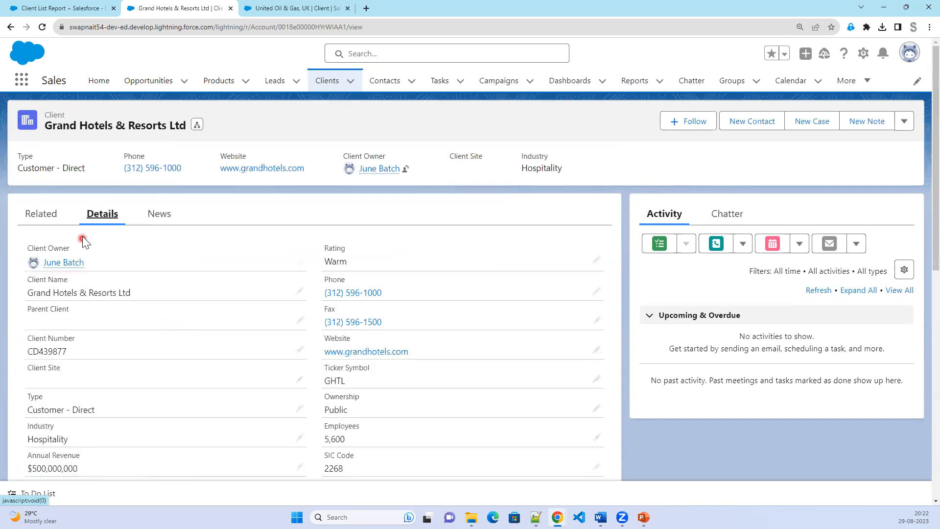
Glance at the United Oil & Gas, UK and Client List Report tabs, then return to Grand Hotels.
click(271, 10)
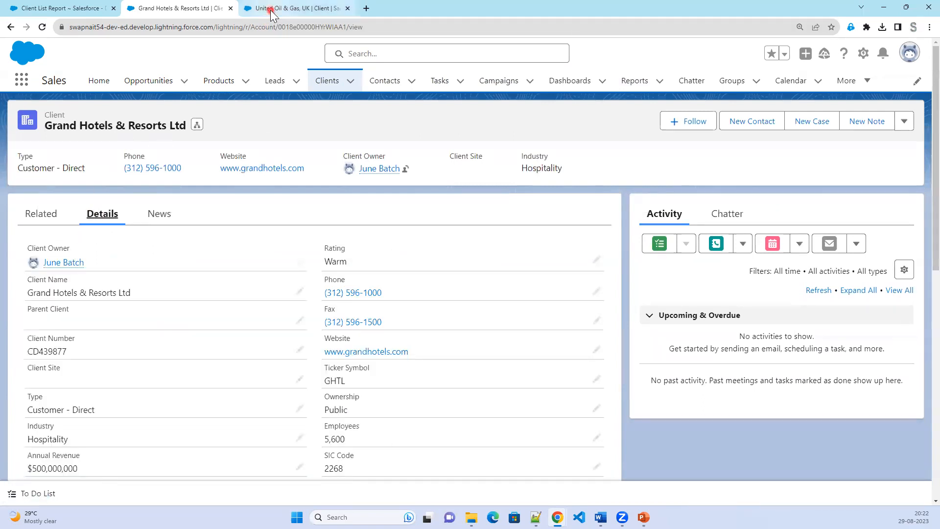
click(271, 9)
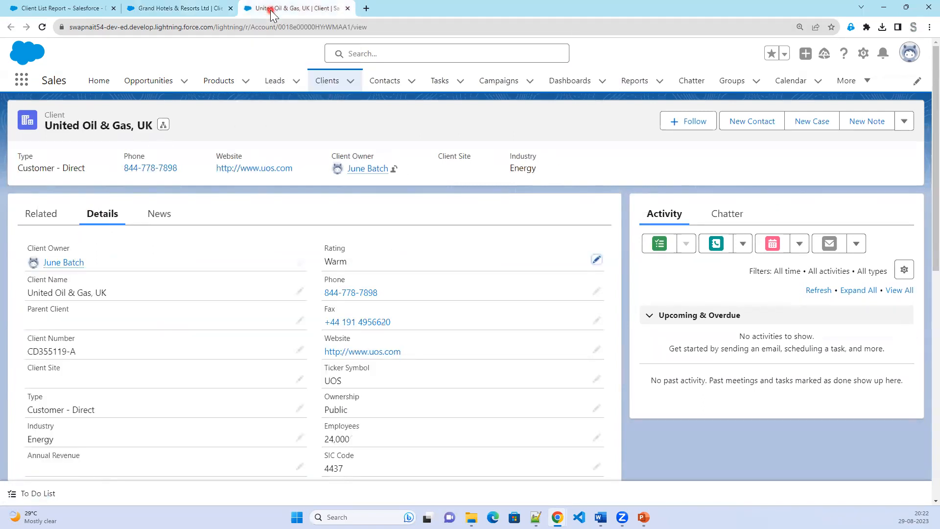
click(167, 8)
click(61, 8)
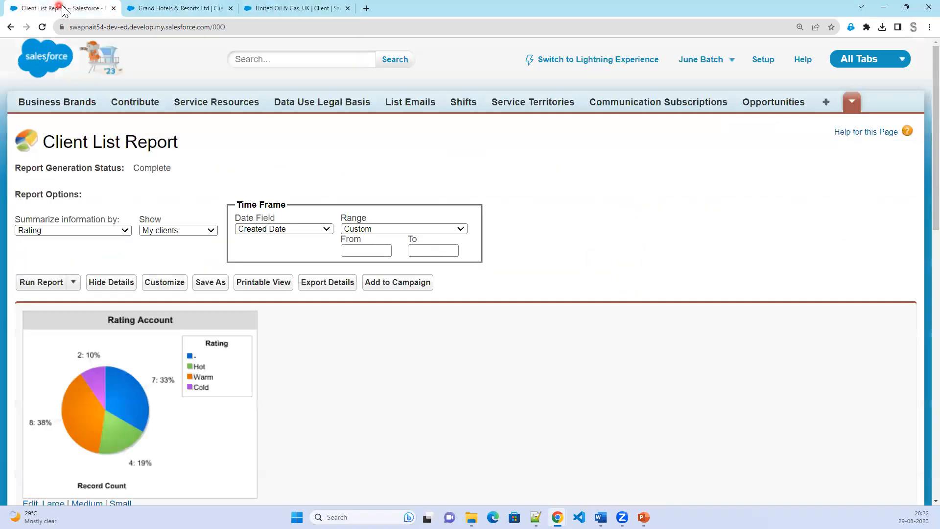
click(178, 9)
click(190, 126)
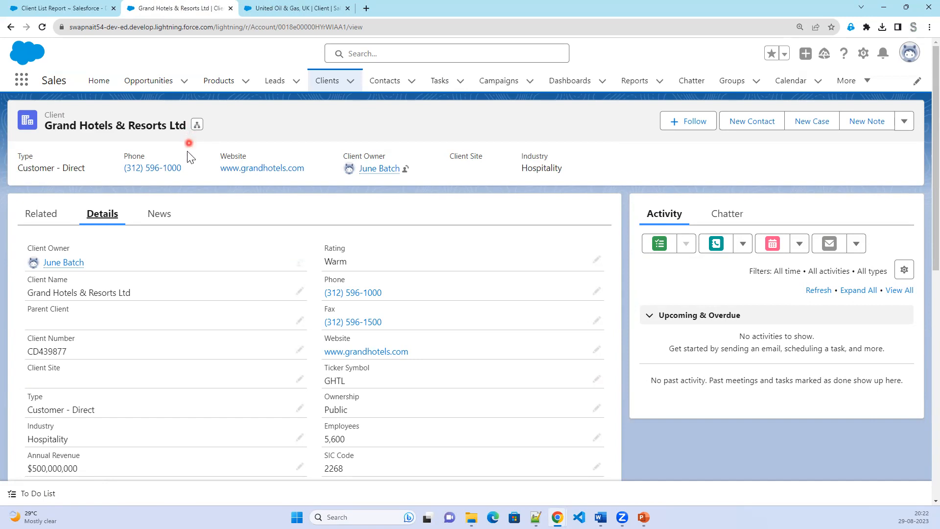
From Reports, create a new report of the Clients report type.
click(633, 83)
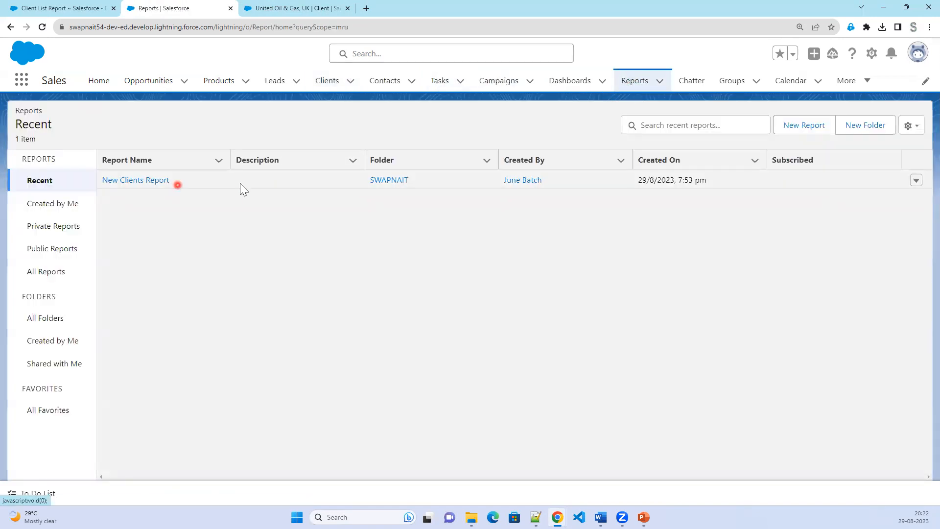
click(802, 125)
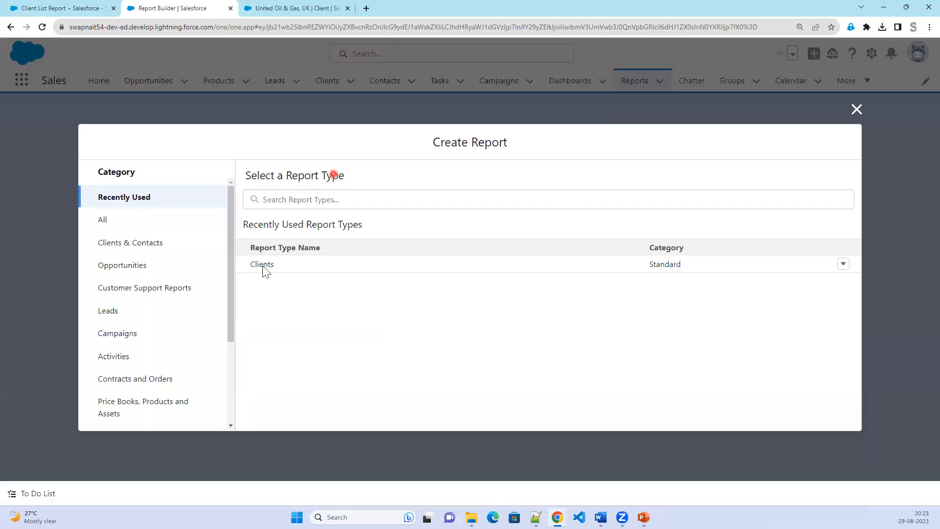
click(255, 266)
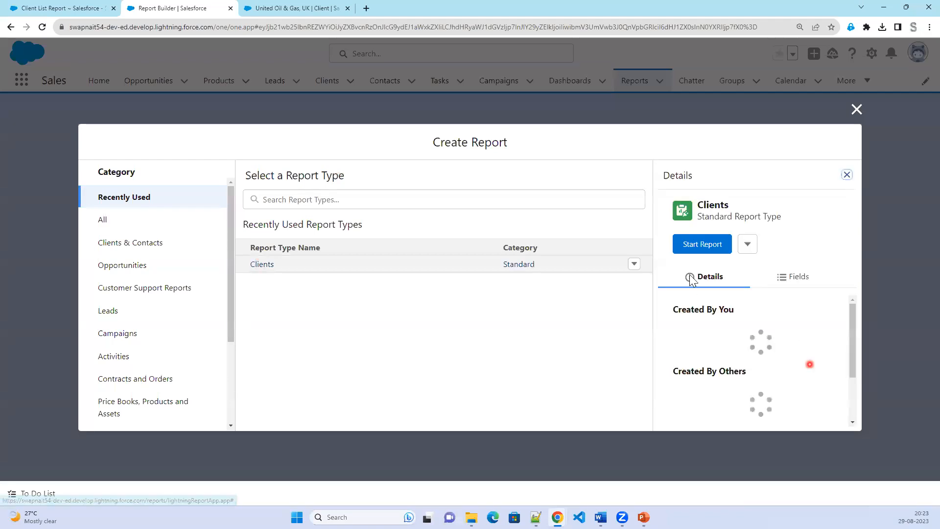
click(690, 243)
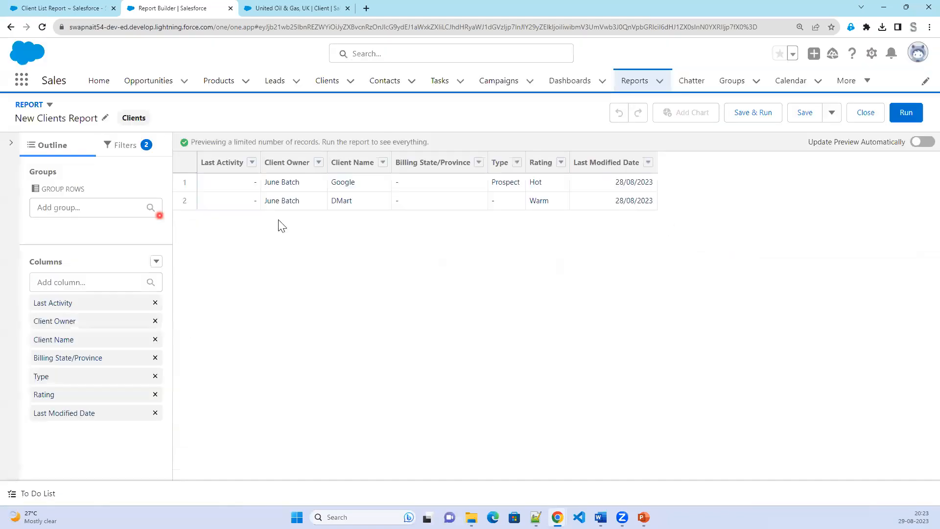
Remove the Last Activity, Client Owner, Last Modified Date and Billing State/Province columns.
click(155, 303)
click(155, 303)
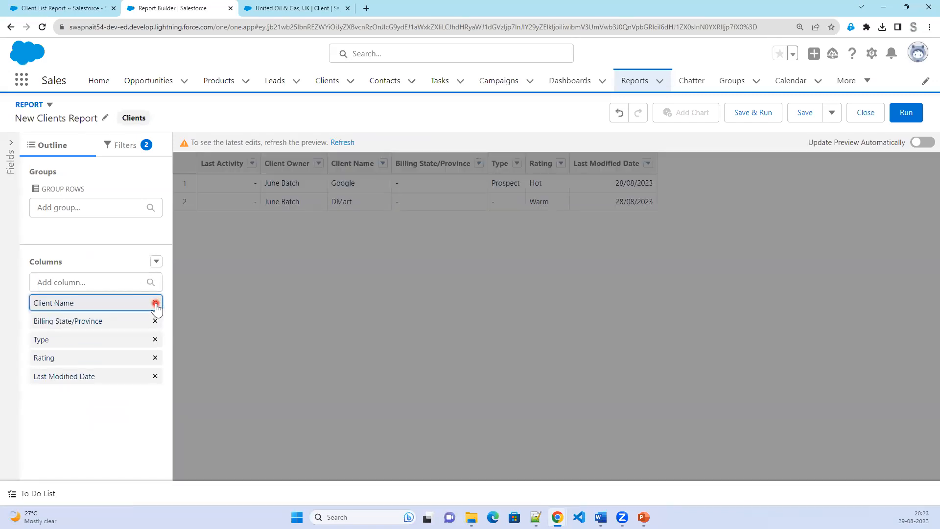
click(155, 376)
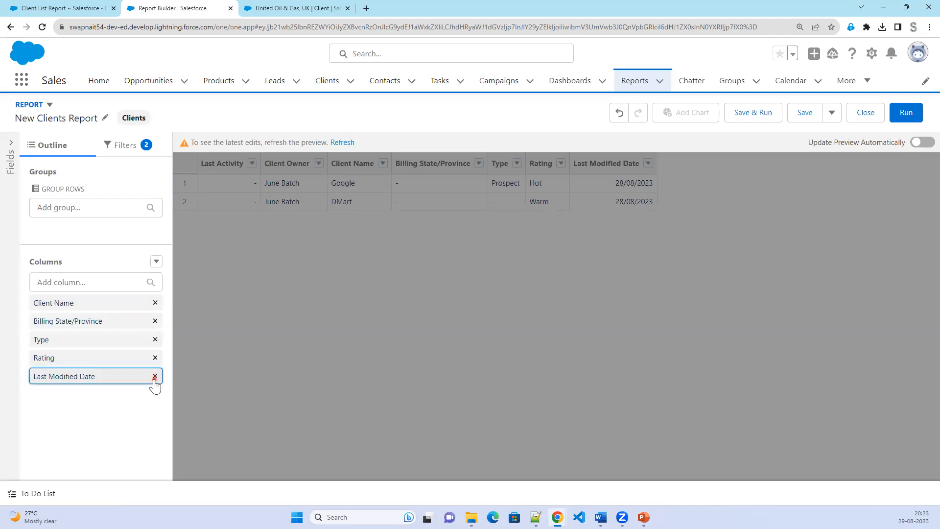
click(333, 143)
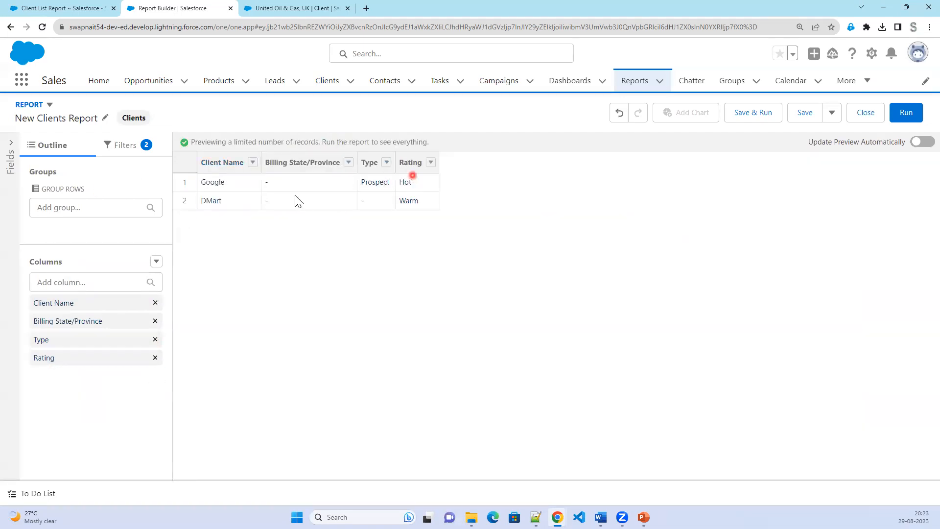
click(156, 321)
Add Industry and Annual Revenue columns and refresh the preview.
click(102, 281)
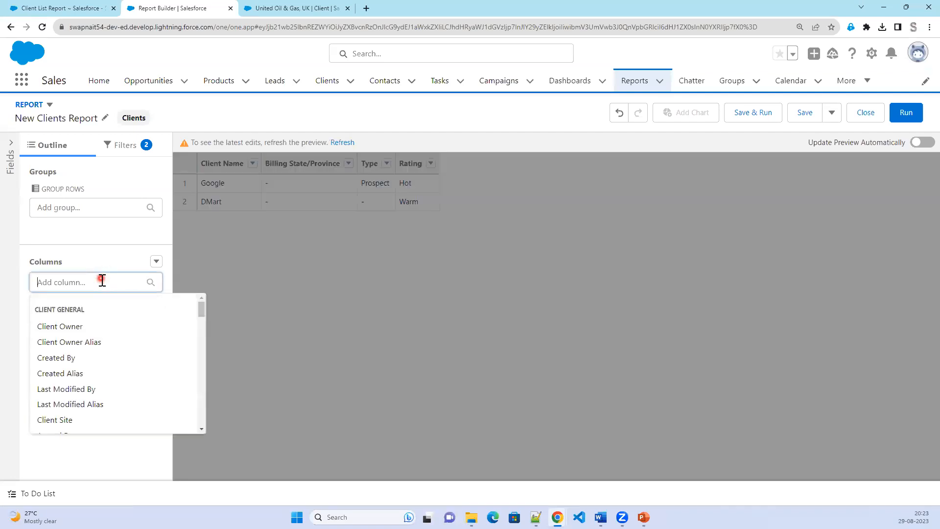
text(In)
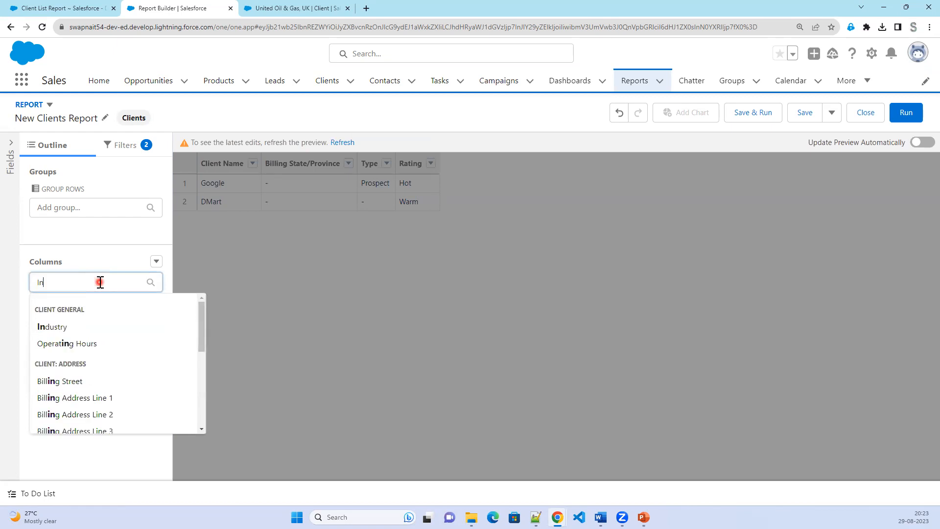
text(dus)
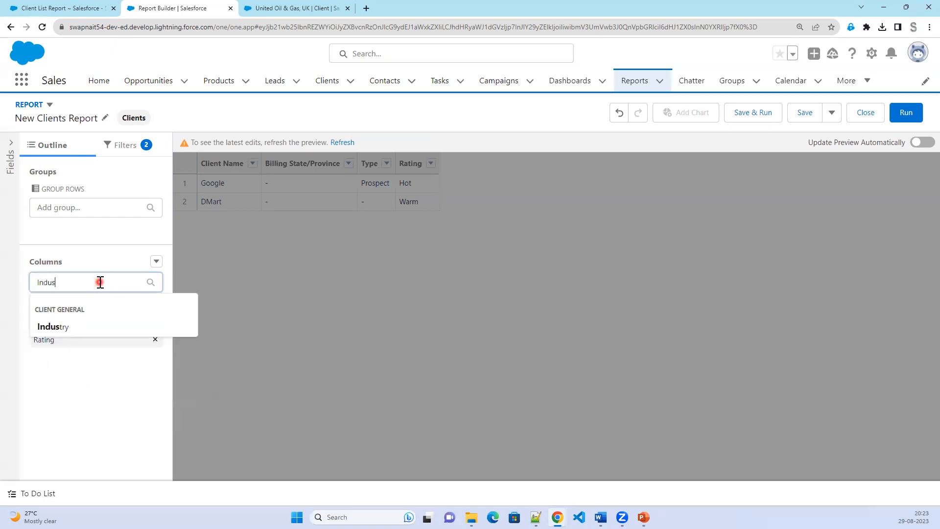
text(try)
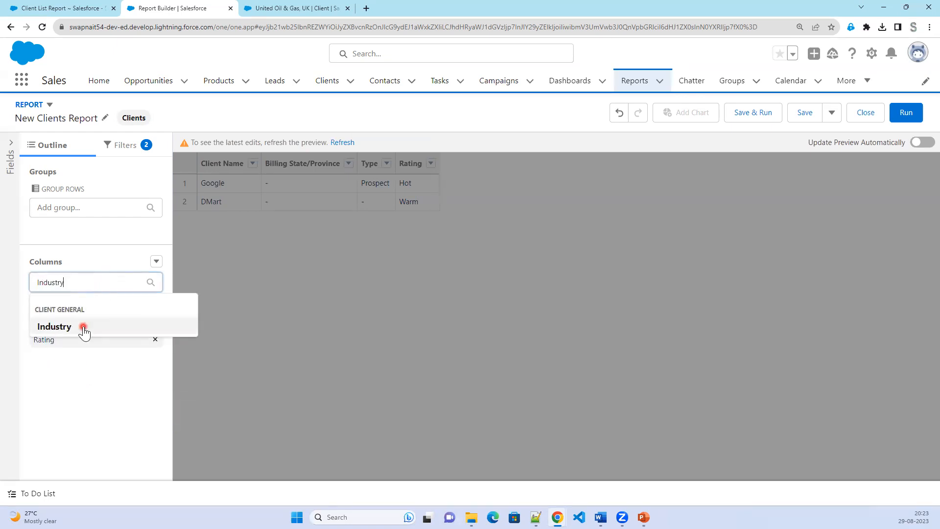
click(84, 327)
text(Ann)
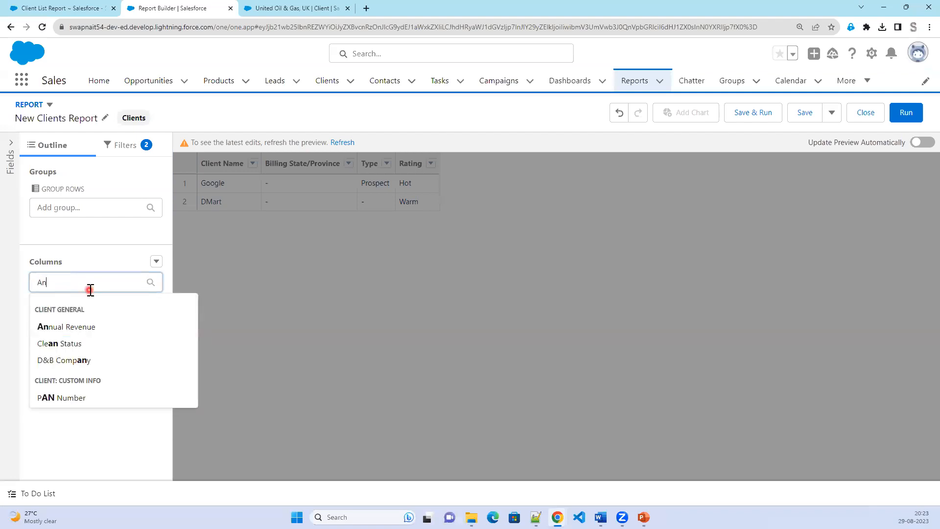
click(92, 327)
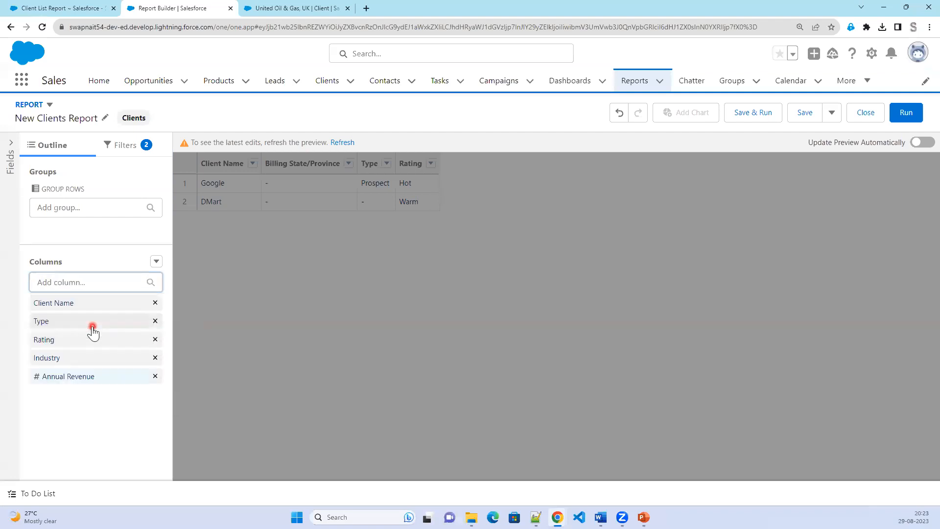
click(345, 141)
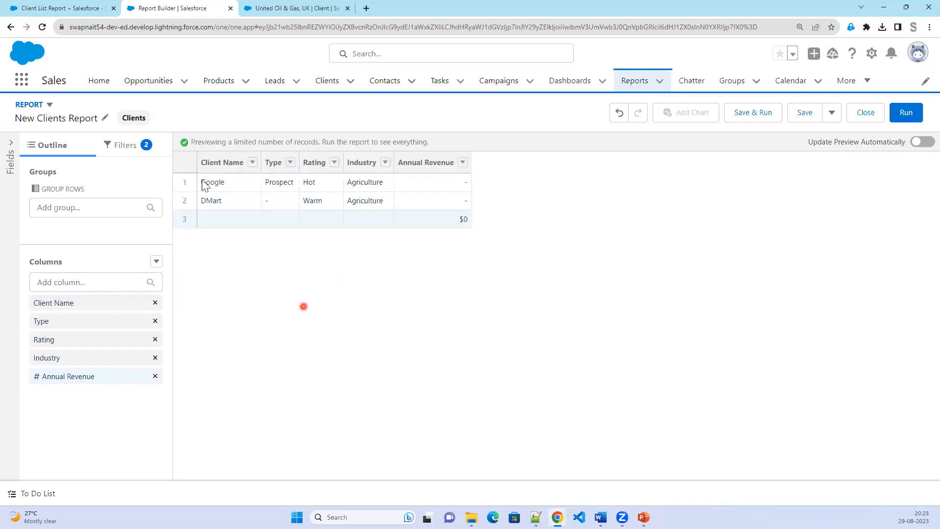
In the Filters panel, check the Show Me filter's scope options.
click(117, 144)
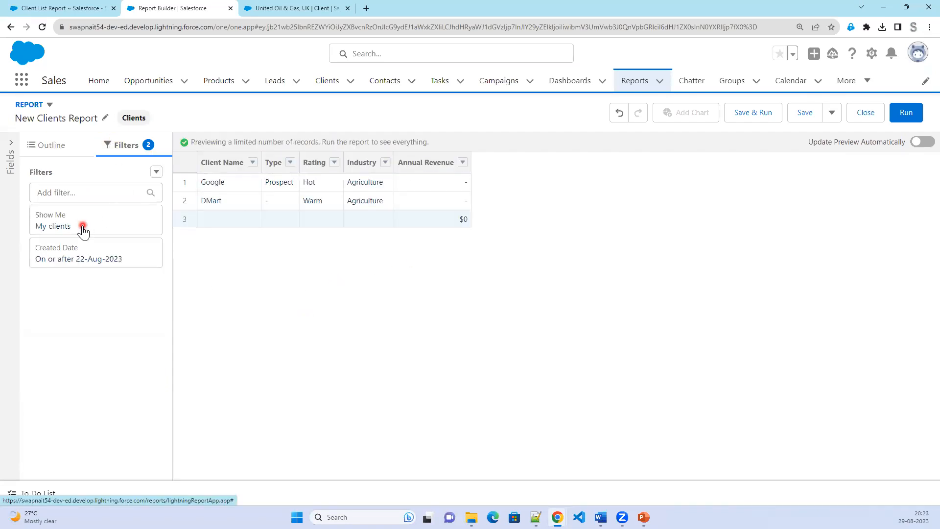
click(86, 226)
click(208, 229)
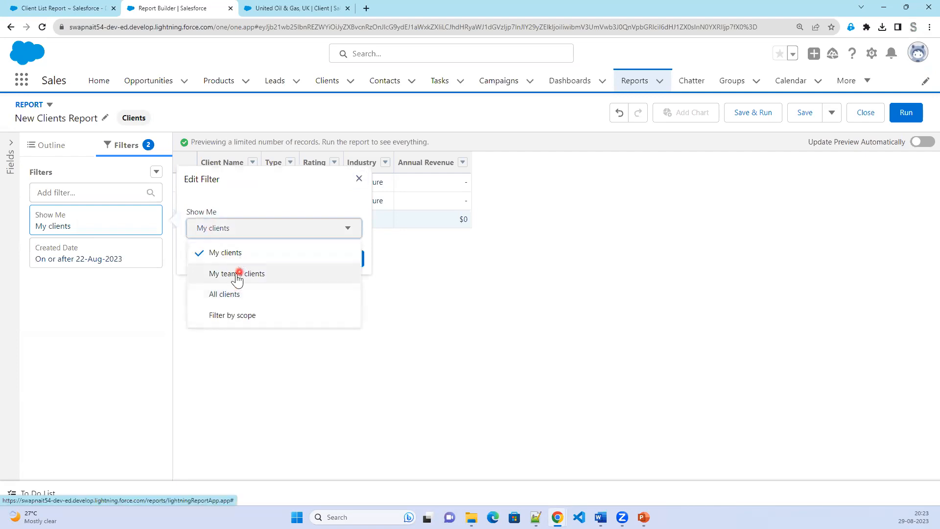
click(236, 294)
Set the Created Date filter to All Time and refresh, showing 21 clients totalling $8,569,193,000.
click(113, 257)
click(243, 359)
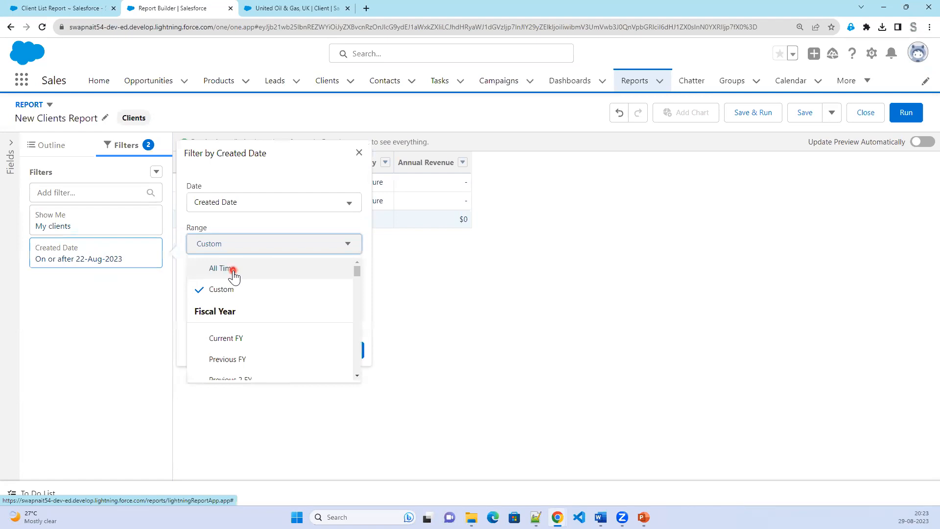
click(230, 268)
click(351, 321)
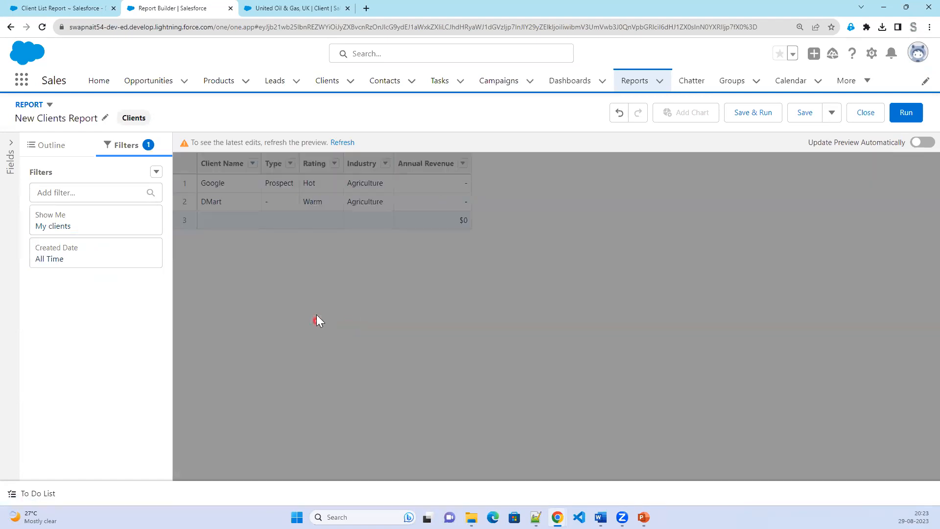
click(340, 144)
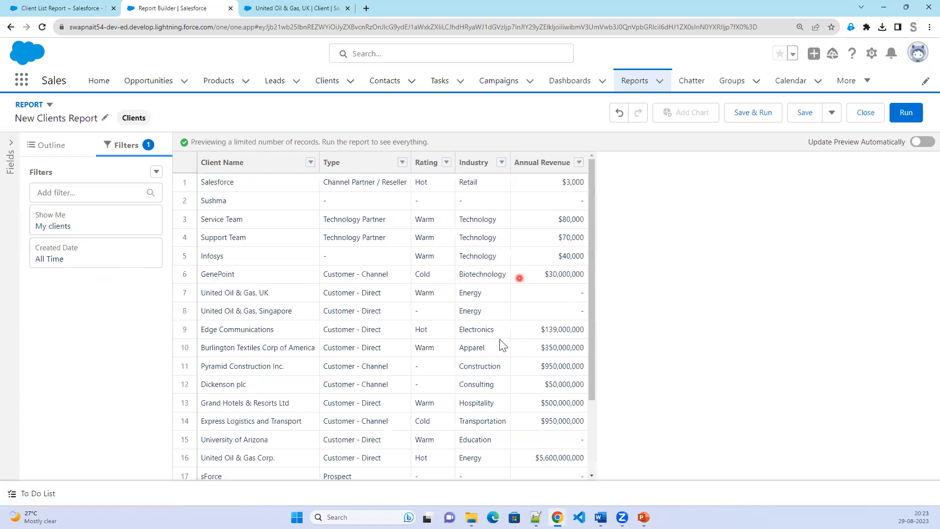
scroll(392, 370, down, 3)
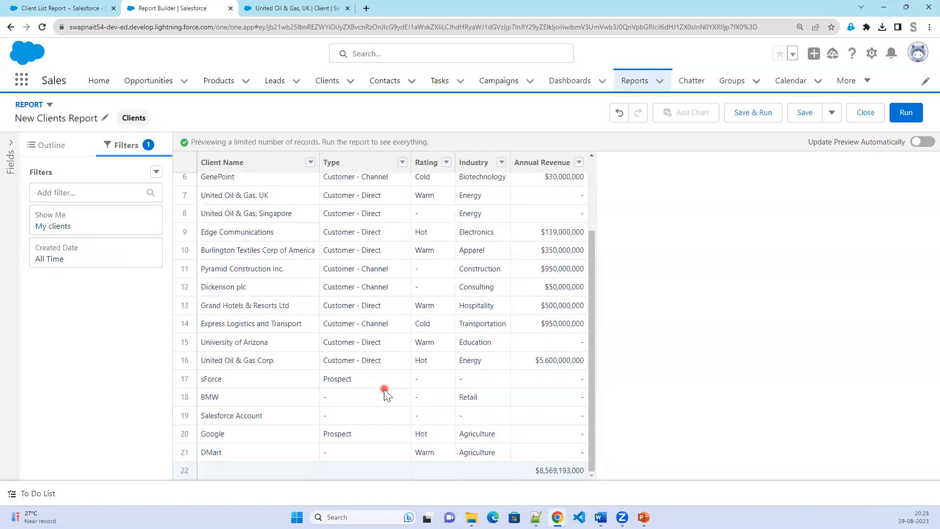
scroll(384, 391, up, 3)
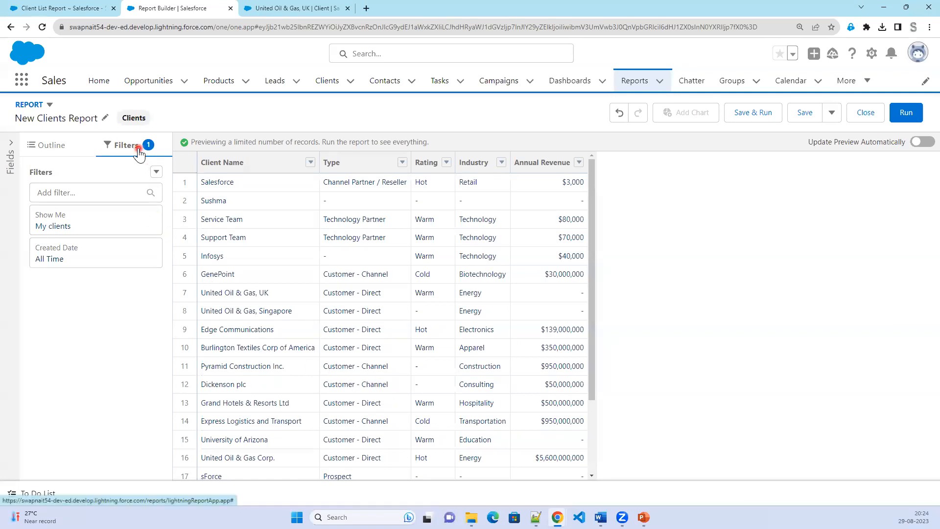
Add a Clients with Cases cross filter, leaving 10 clients totalling $7,569,070,000.
click(156, 172)
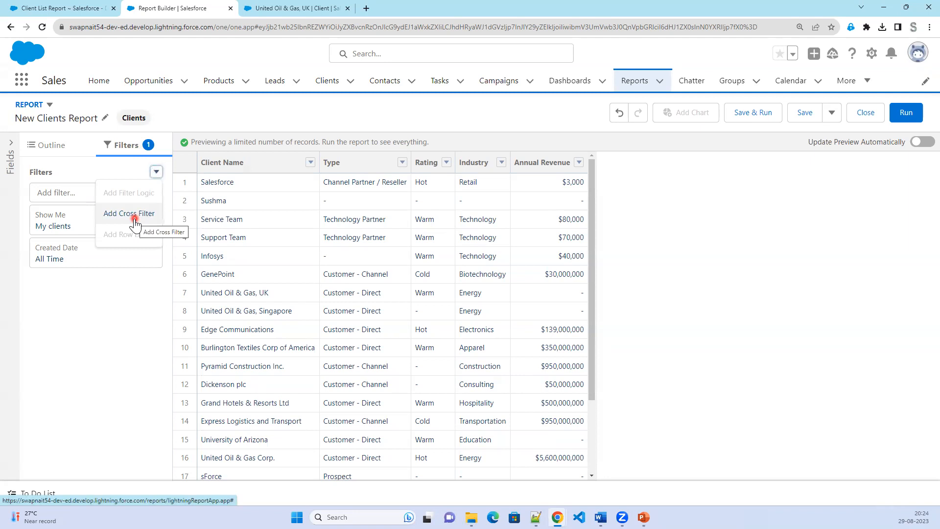
click(135, 220)
click(216, 307)
click(227, 357)
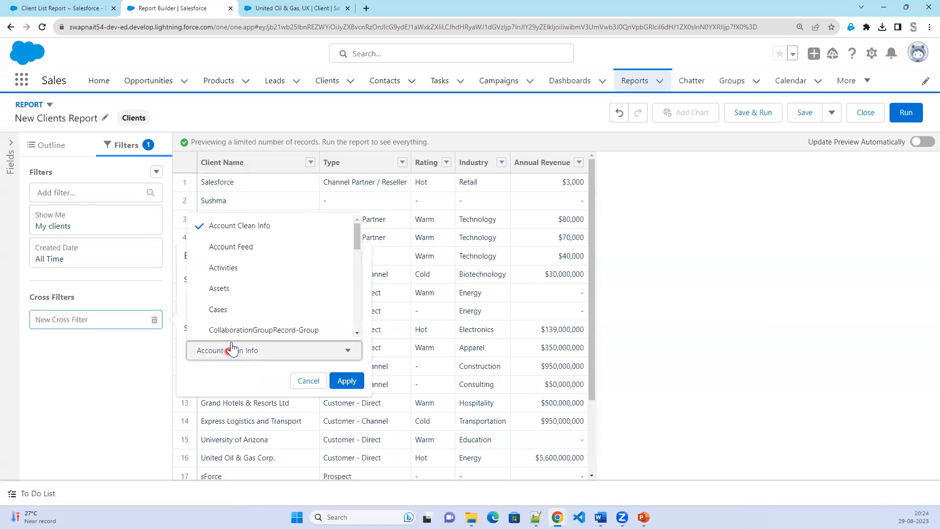
click(247, 309)
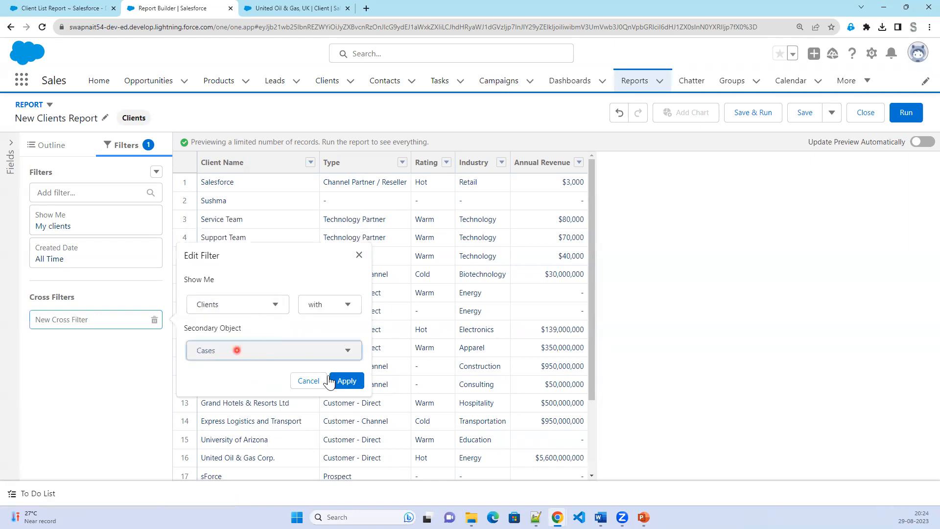
click(347, 382)
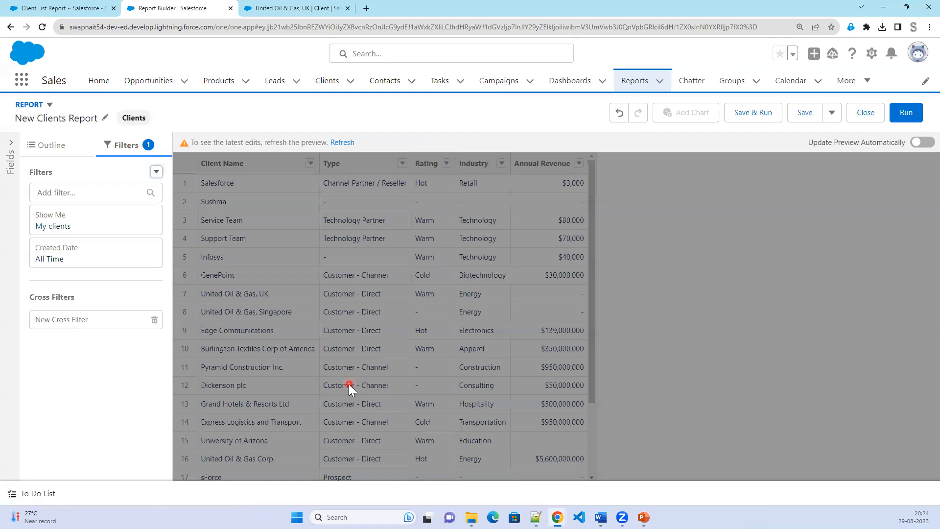
click(341, 143)
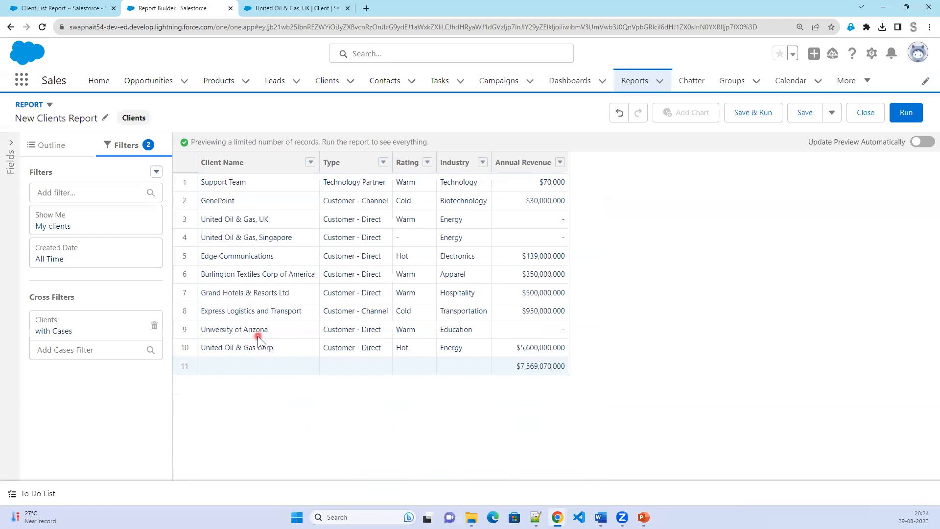
click(756, 116)
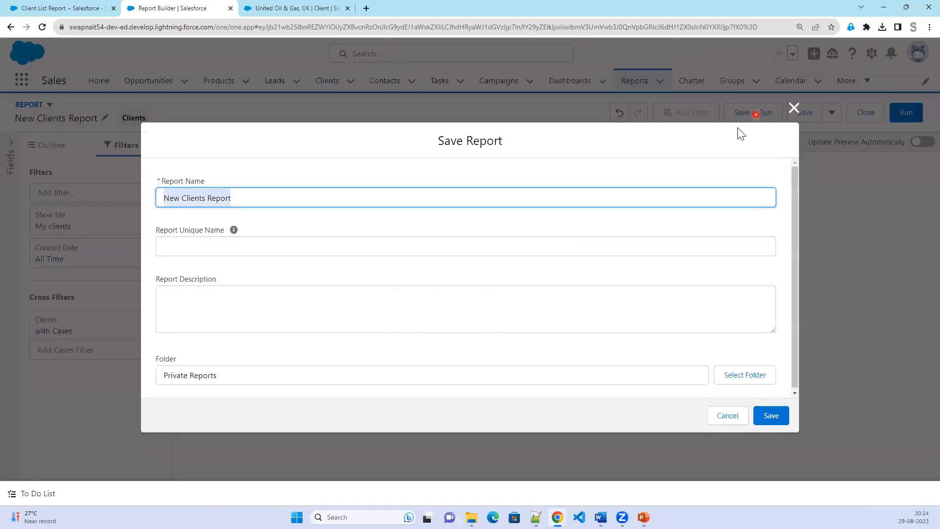
Rename the report to 'Accounts with Cases'.
click(258, 198)
drag(150, 202, 163, 204)
text(Accounts with Cas)
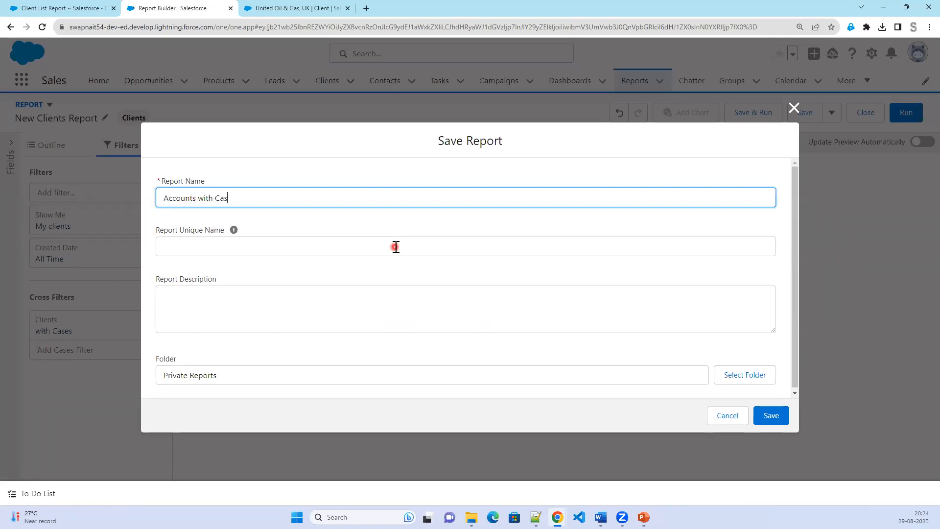
text(es)
key(Tab)
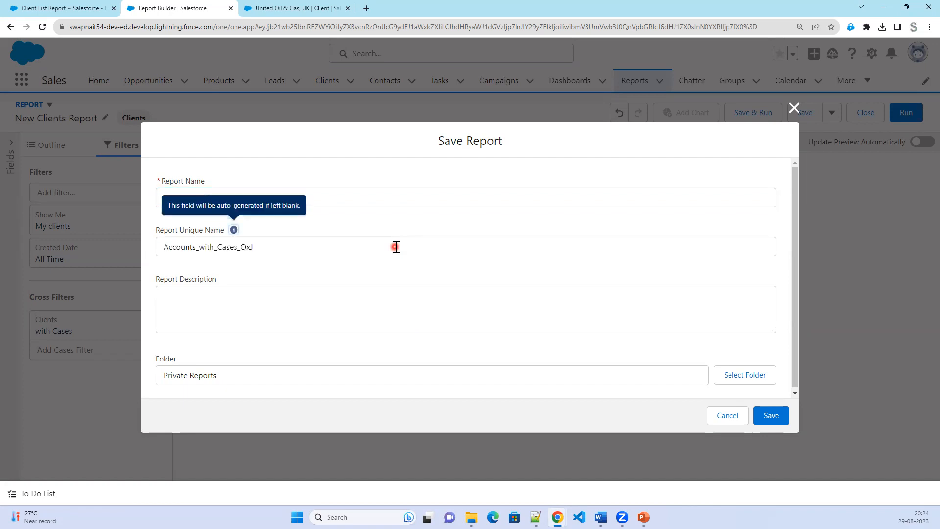
Save it to the personal report folder instead of Private Reports.
click(759, 376)
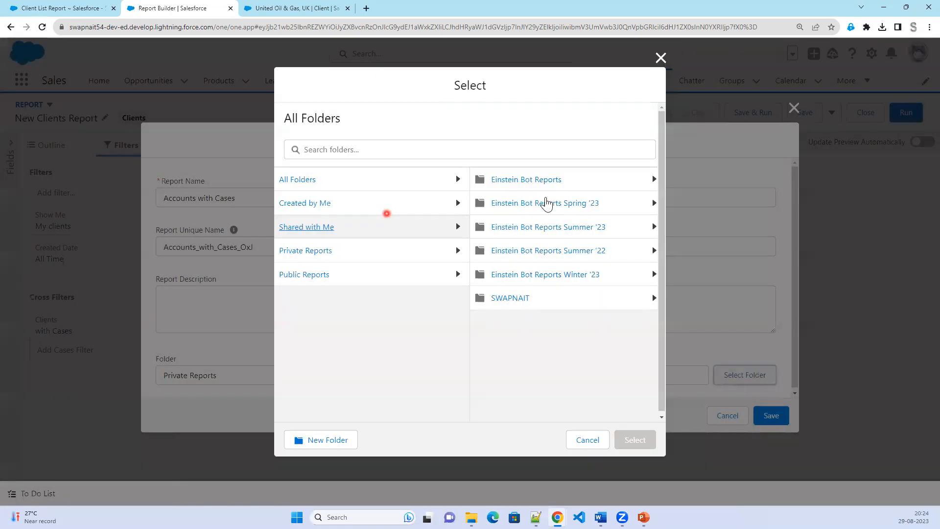
click(512, 298)
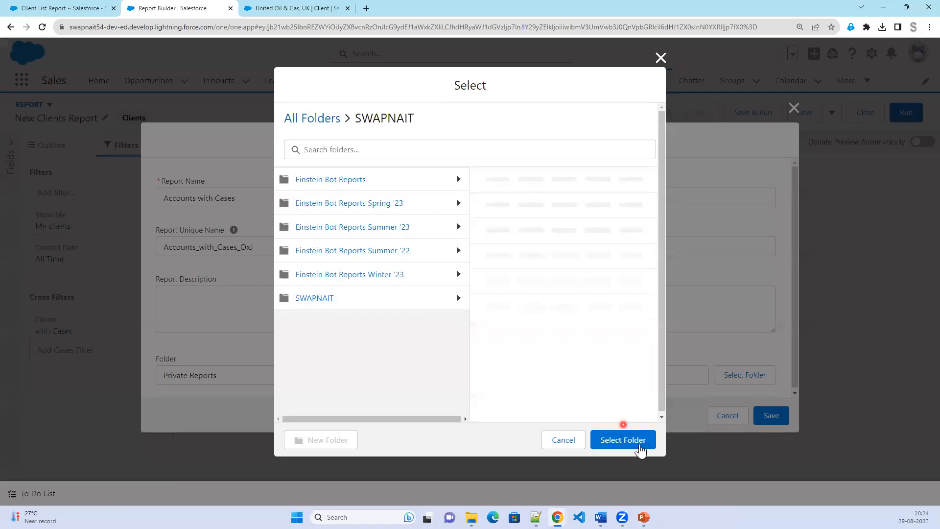
click(639, 441)
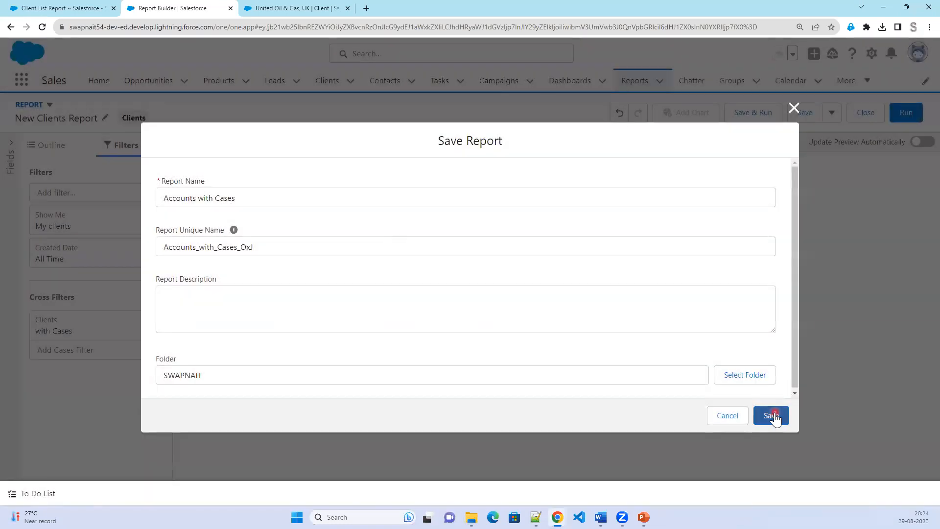
click(774, 414)
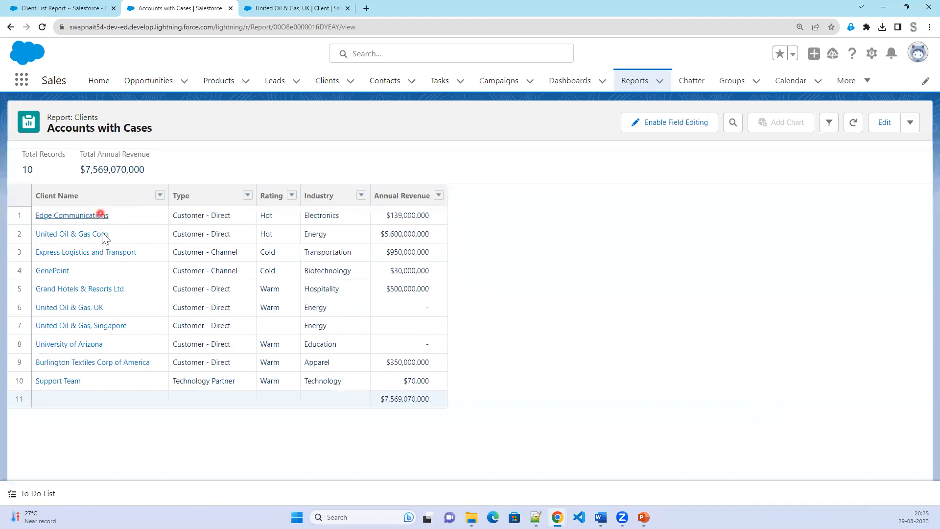
Open Edge Communications and United Oil & Gas, Singapore in new tabs, then view United Oil & Gas, UK.
right_click(68, 216)
click(93, 226)
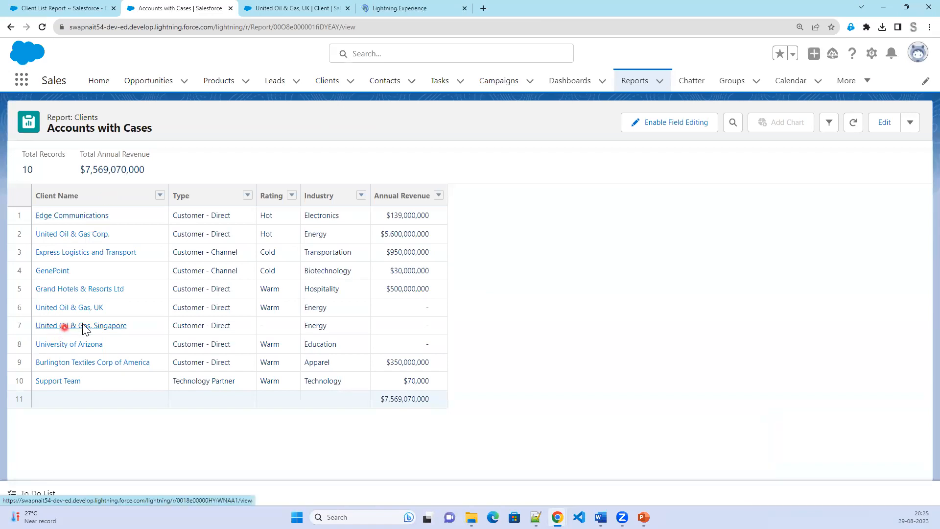
right_click(64, 330)
click(104, 337)
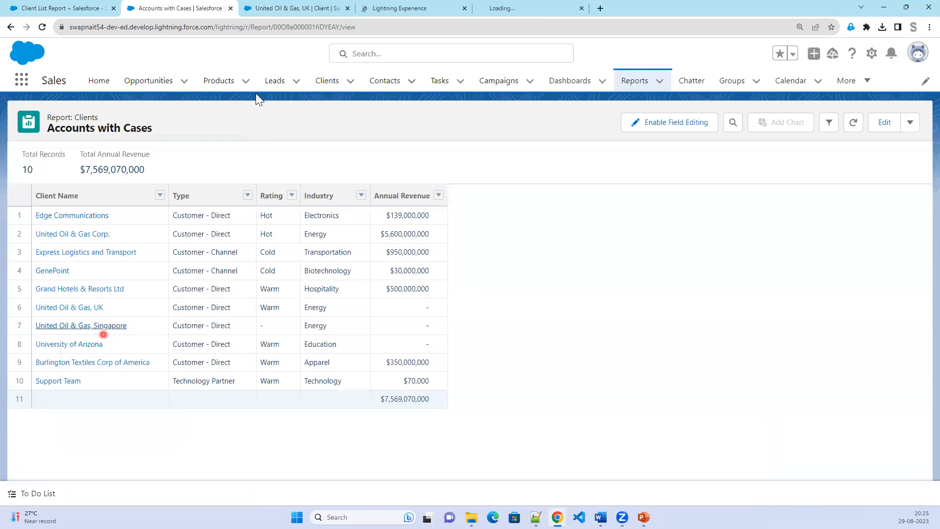
click(311, 13)
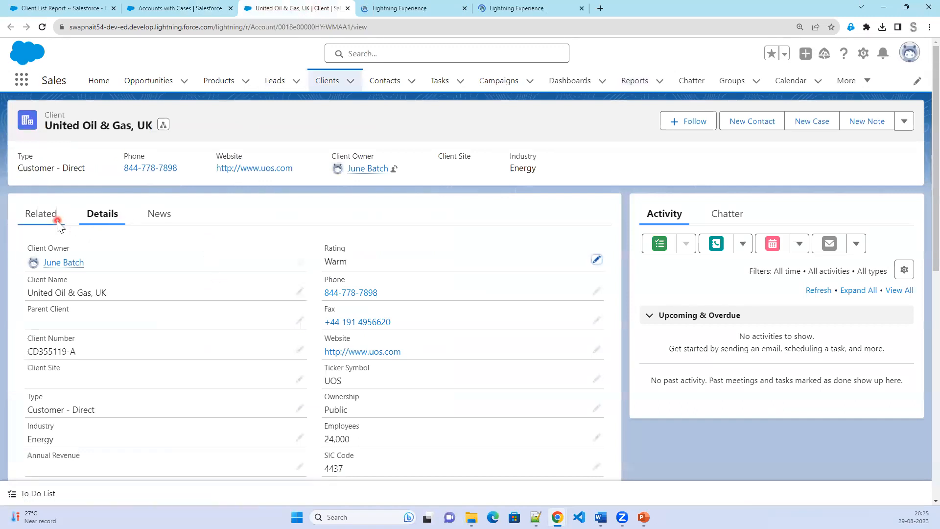
Check United Oil & Gas, UK's related cases, then close its tab.
click(57, 226)
scroll(147, 408, down, 3)
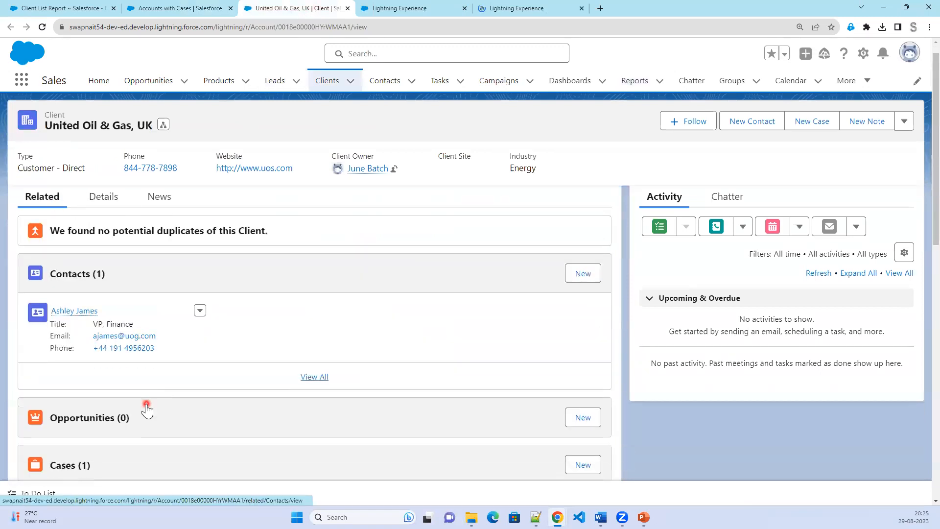
click(348, 9)
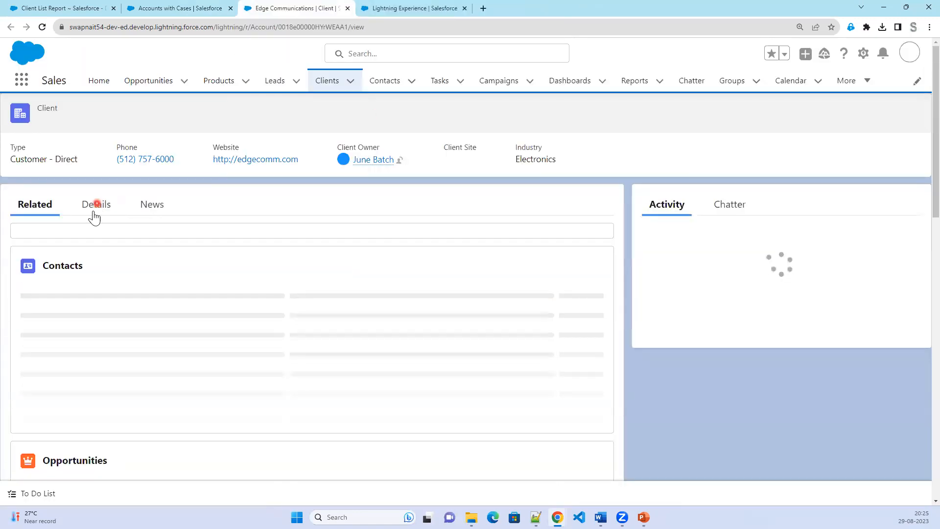
Review Edge Communications' 3 related cases, close its tab, and return to the Accounts with Cases report.
click(100, 227)
click(42, 224)
scroll(222, 439, down, 5)
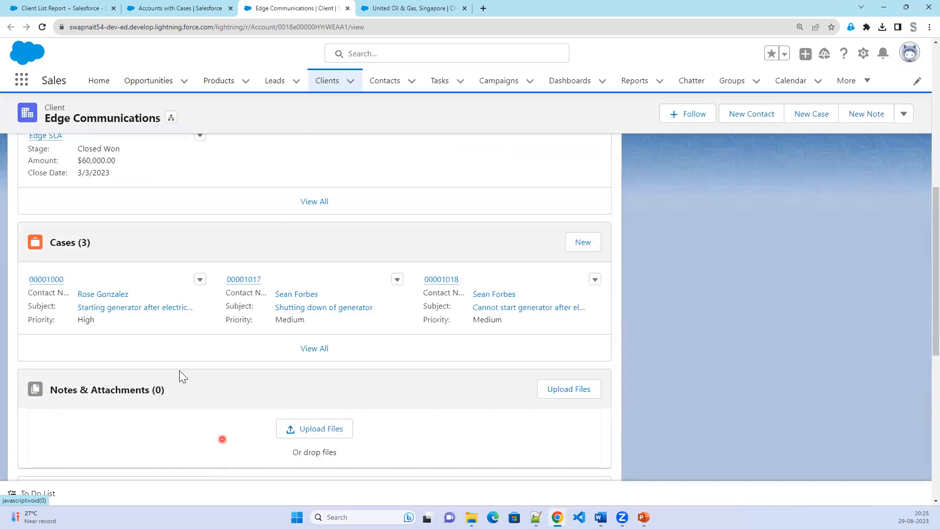
click(347, 8)
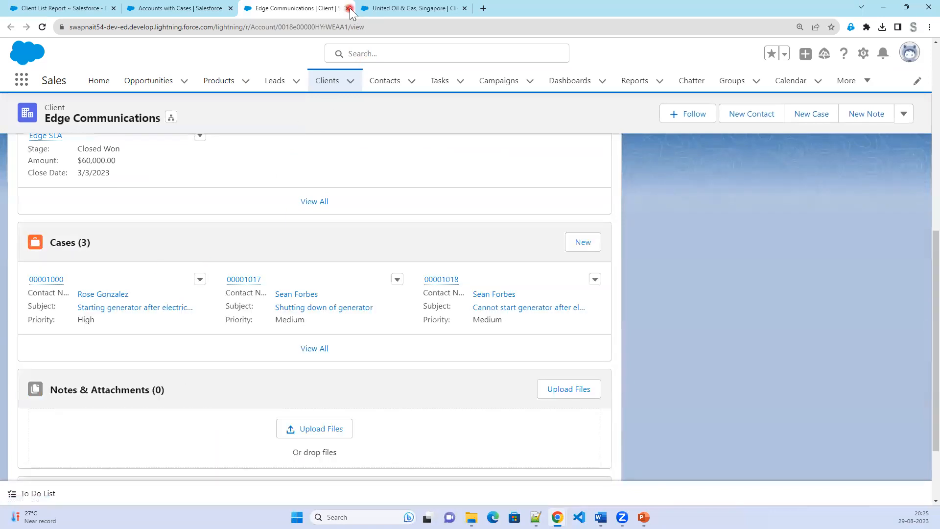
click(196, 13)
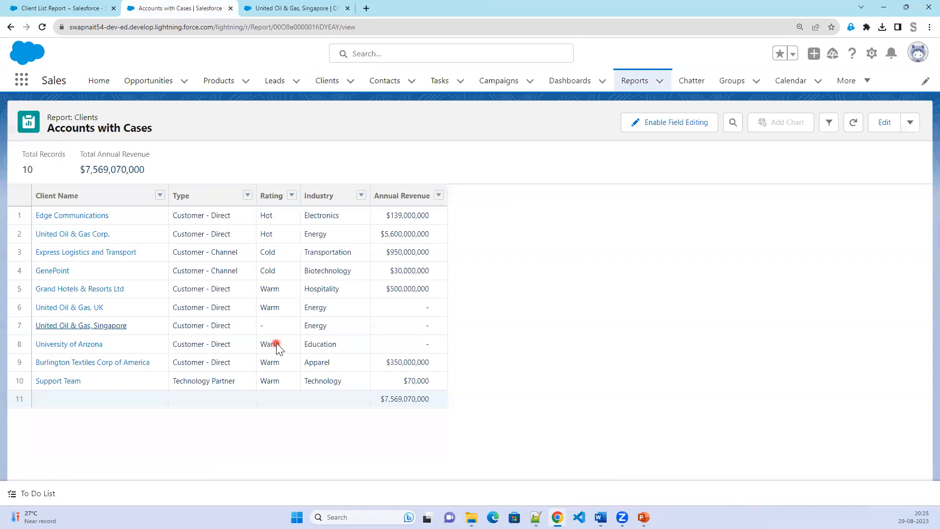
Open the Reports home in a new browser tab.
right_click(632, 84)
click(658, 86)
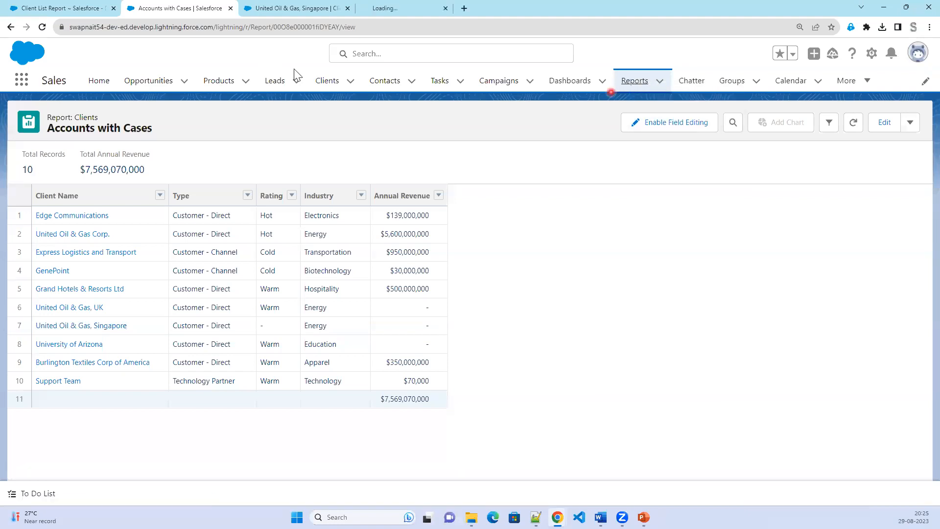
click(385, 7)
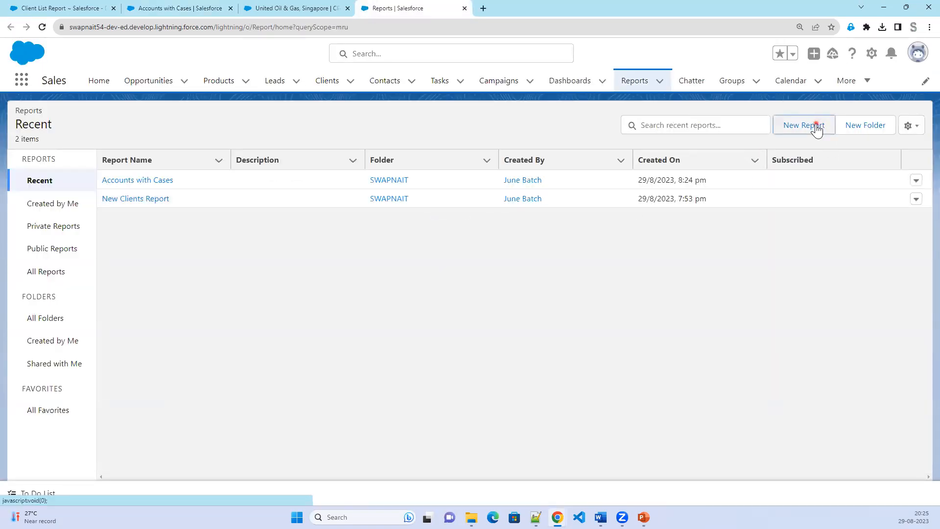
Create a new report using the Clients with Assets type from All report types.
click(816, 126)
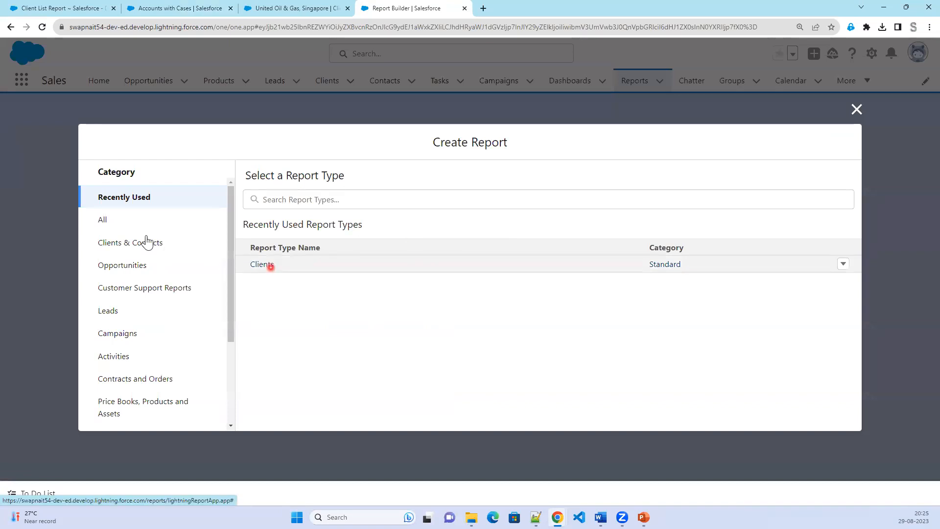
click(126, 222)
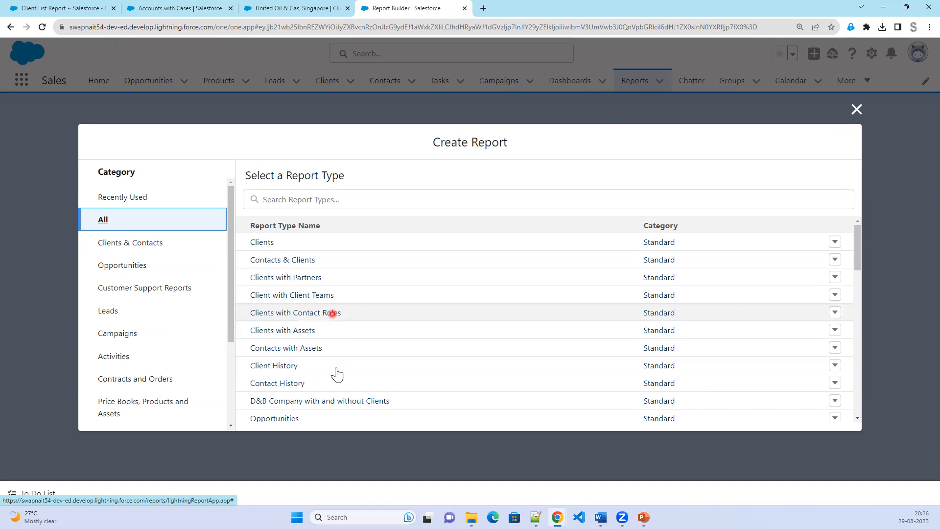
scroll(335, 386, down, 1)
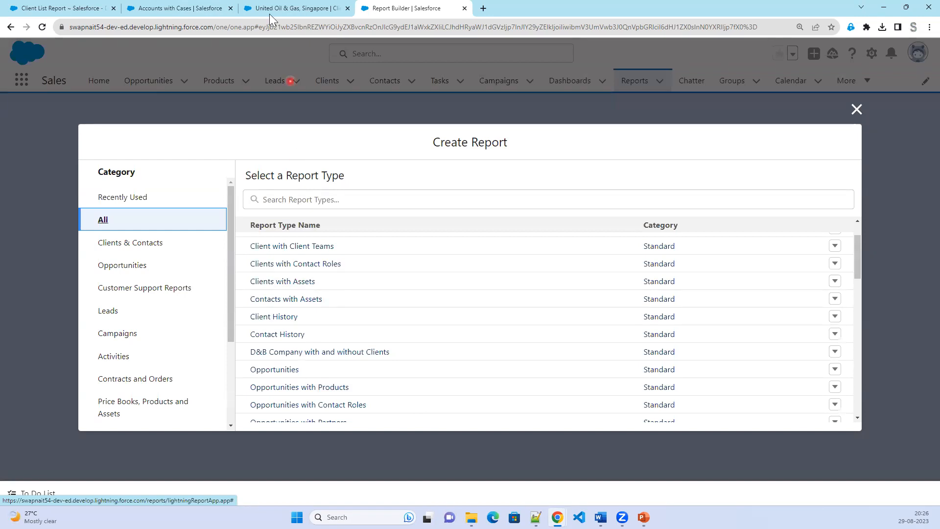
click(155, 8)
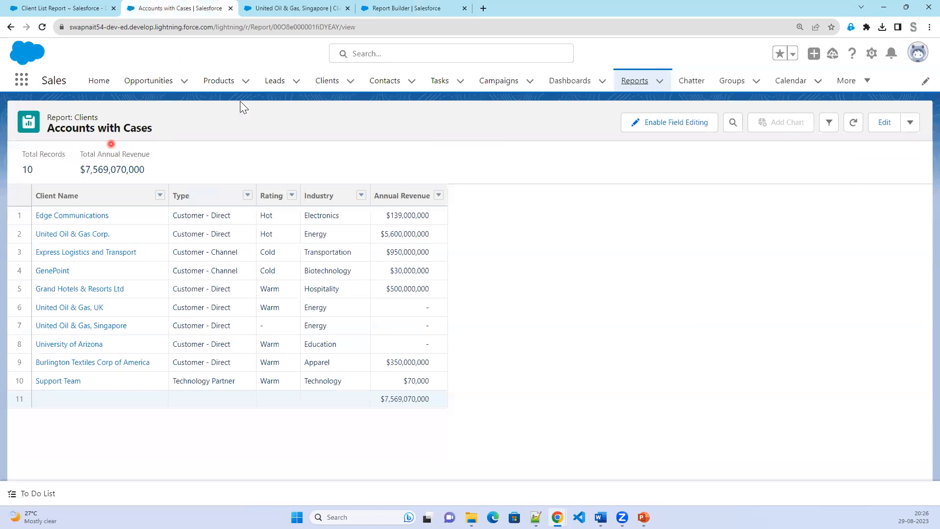
click(406, 8)
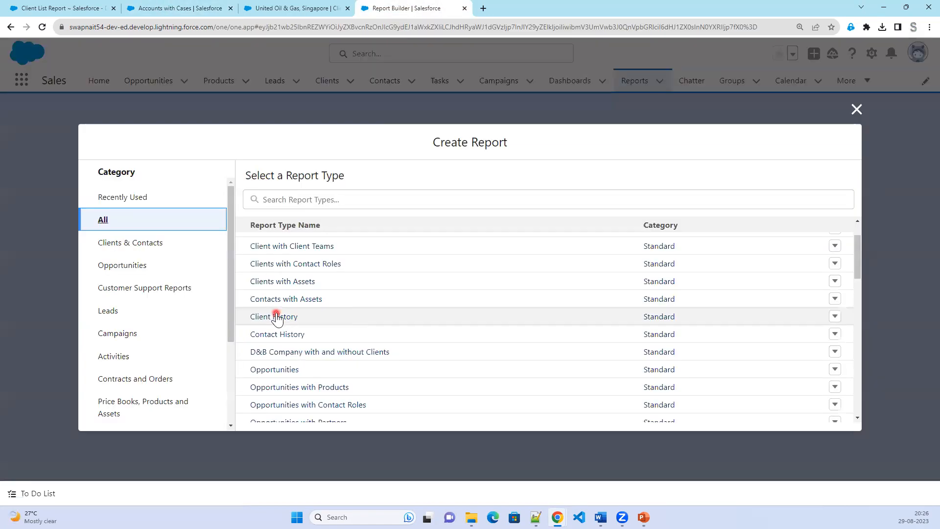
click(308, 284)
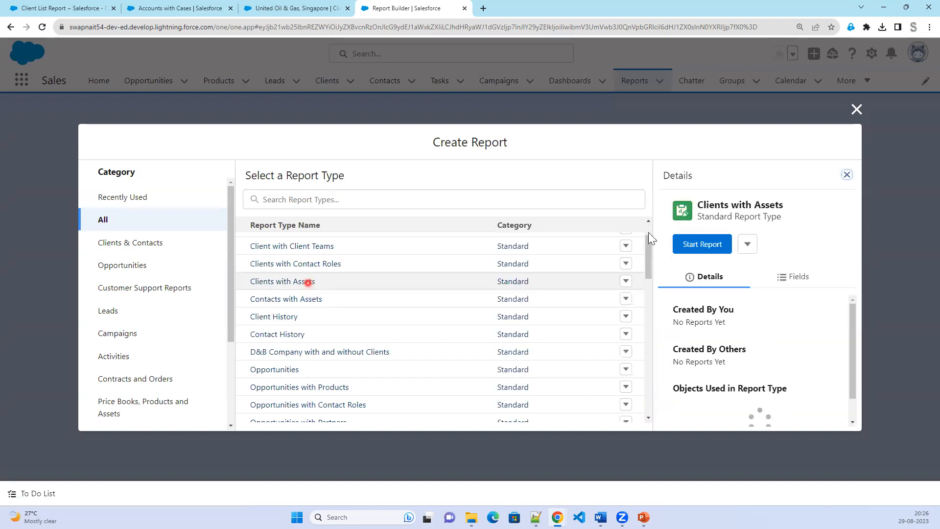
click(707, 244)
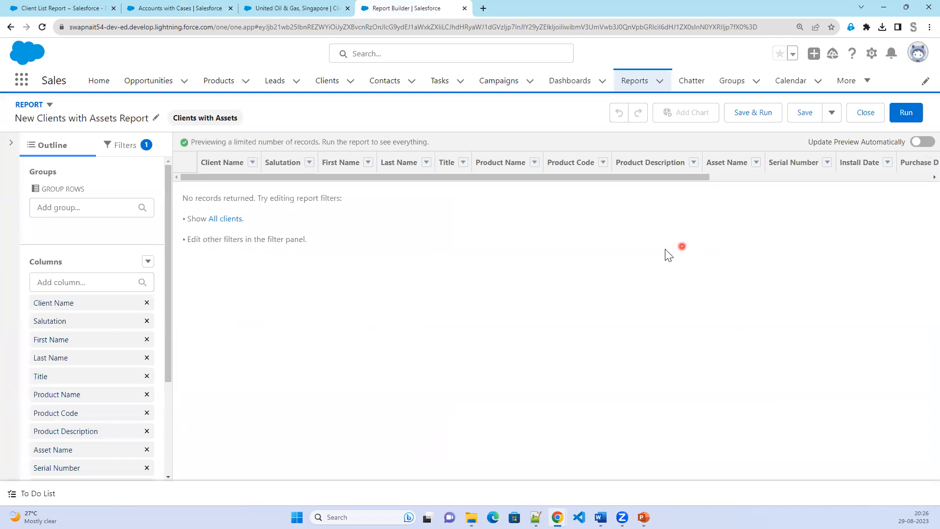
Set the Show Me filter to All clients and refresh the preview.
click(126, 146)
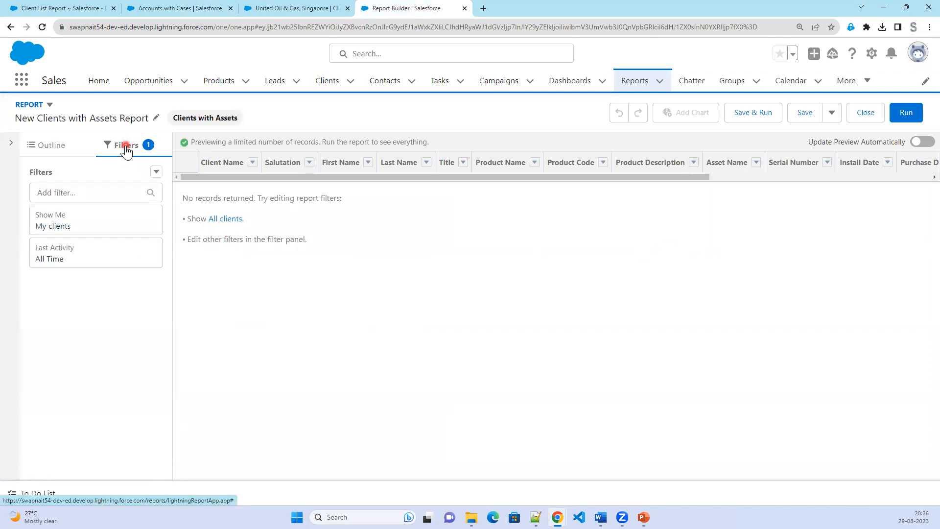
click(126, 229)
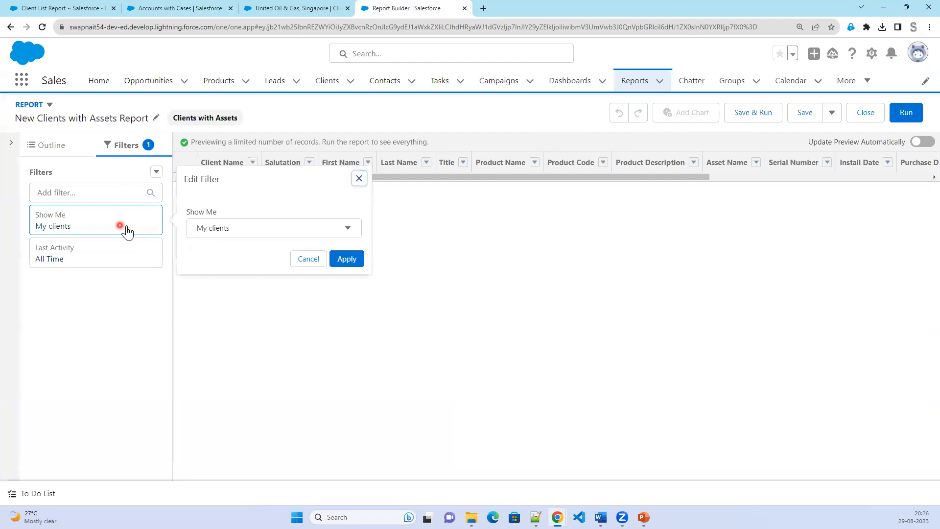
click(227, 236)
click(237, 299)
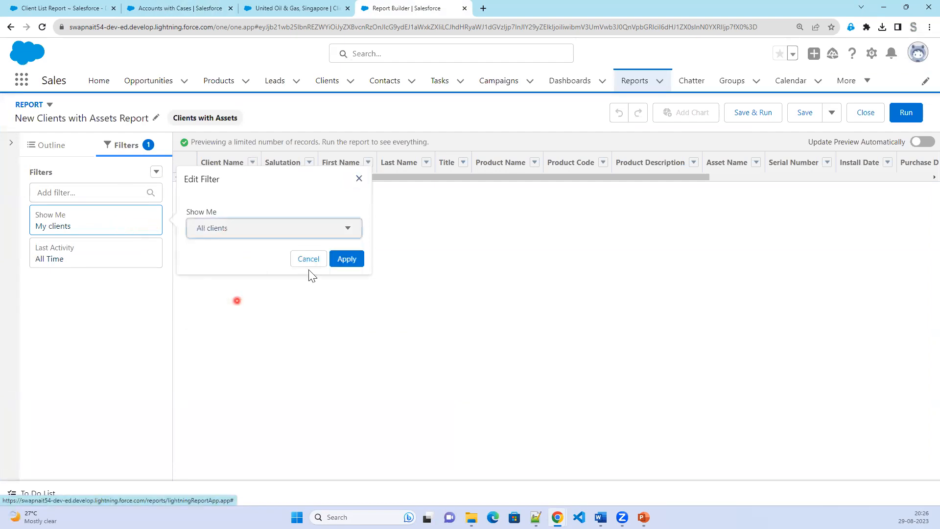
click(352, 260)
click(88, 263)
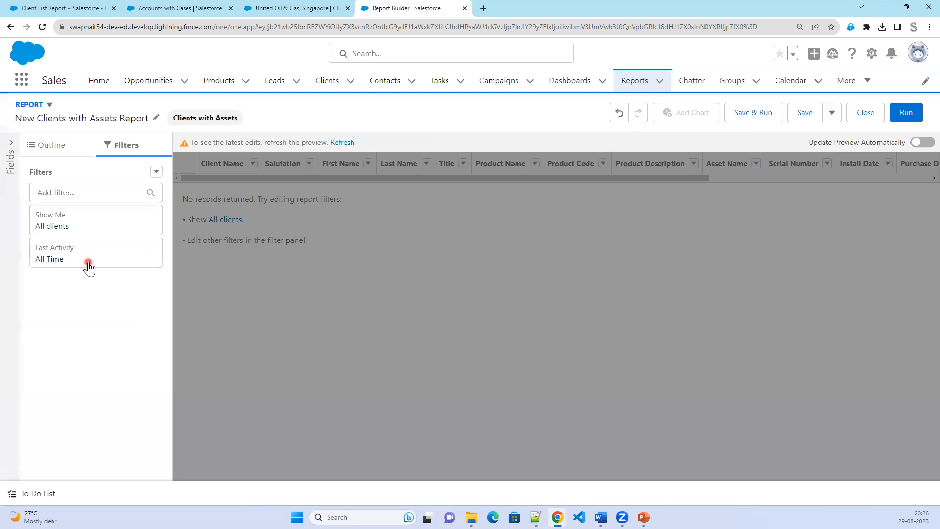
click(359, 182)
click(341, 142)
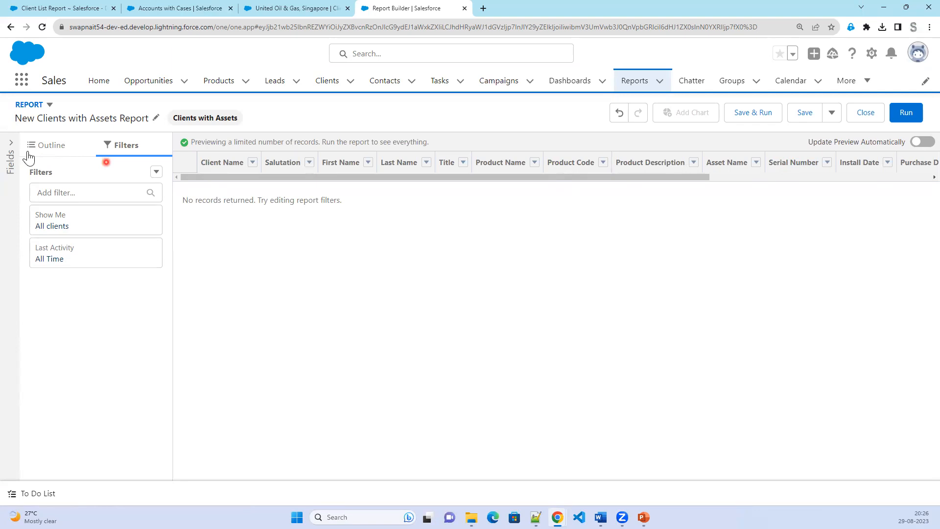
Open the Fields panel, then go back to the Accounts with Cases report showing 10 clients.
click(10, 147)
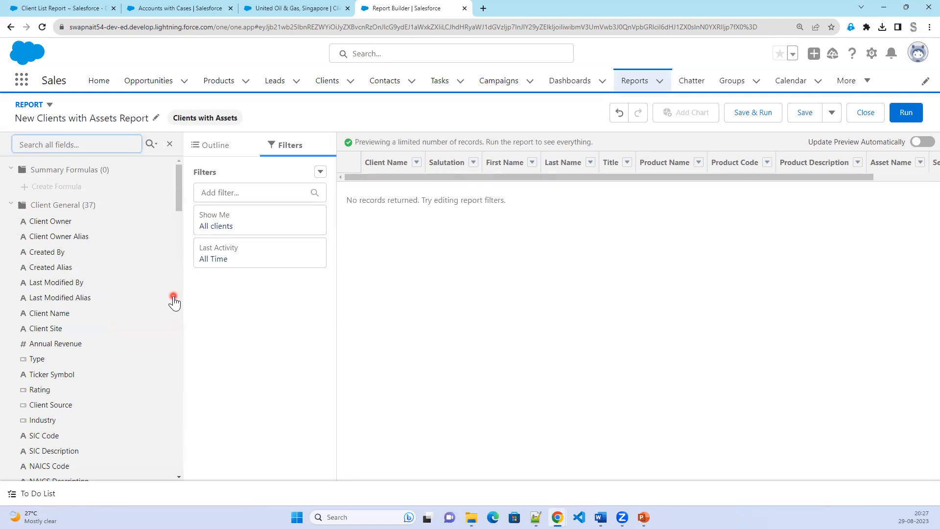
click(180, 8)
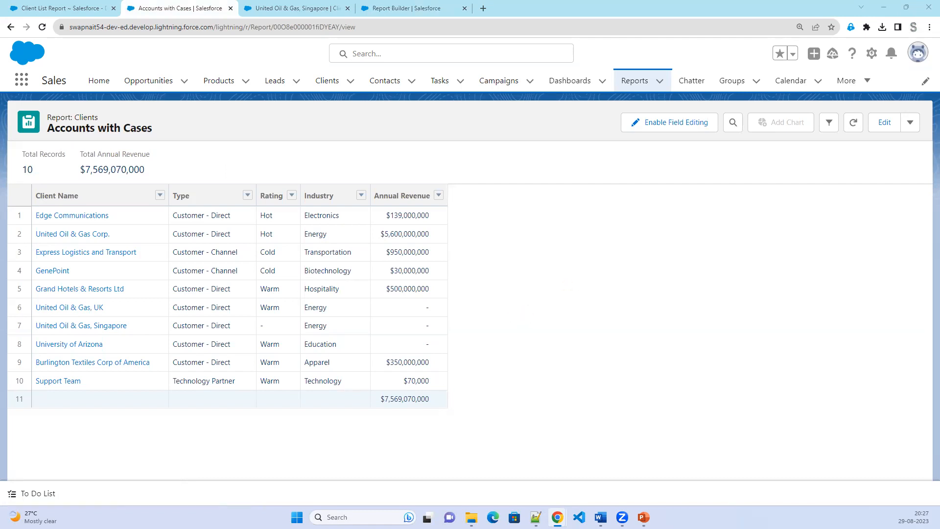
key(alt+Tab)
key(Right)
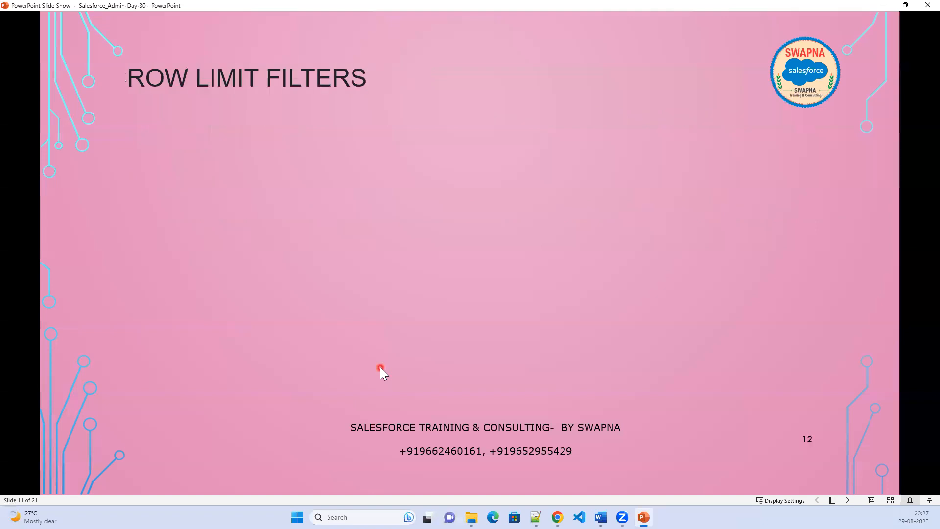
key(Left)
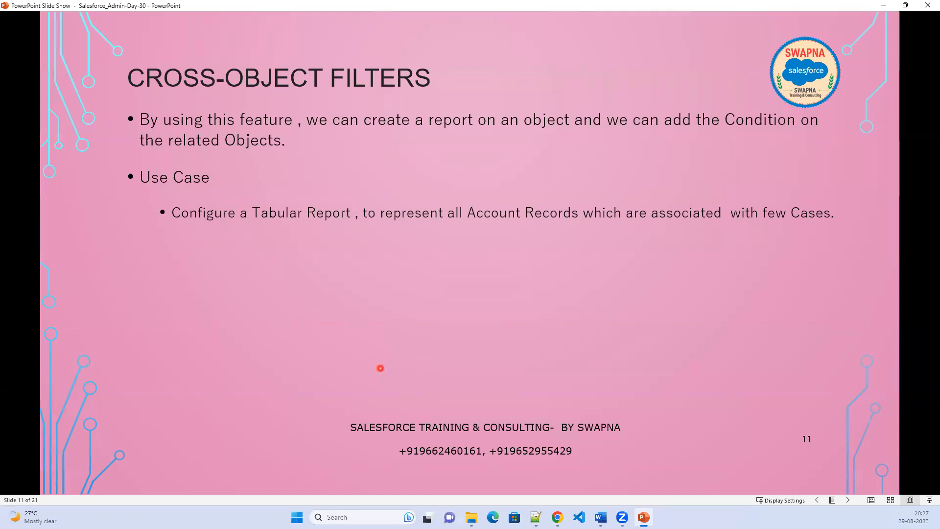
click(883, 5)
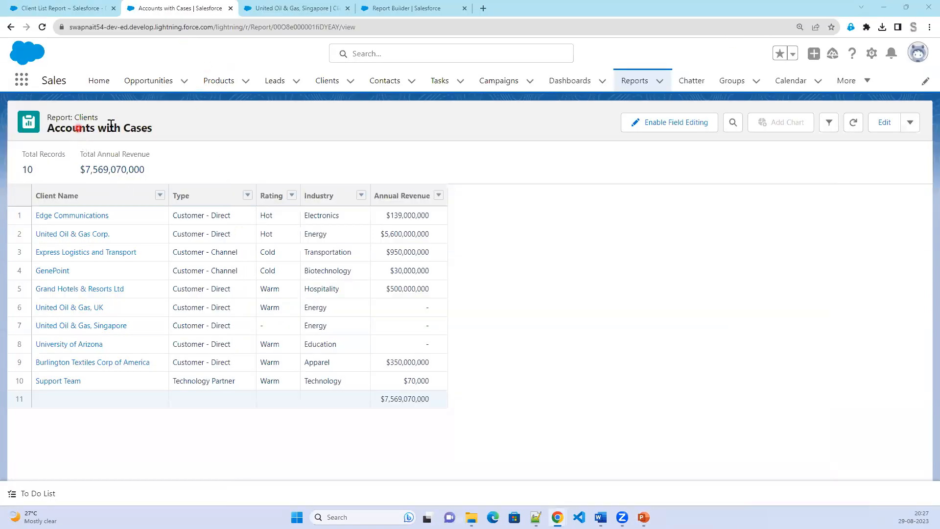
Leave the unsaved Clients with Assets report builder and discard its changes.
click(387, 8)
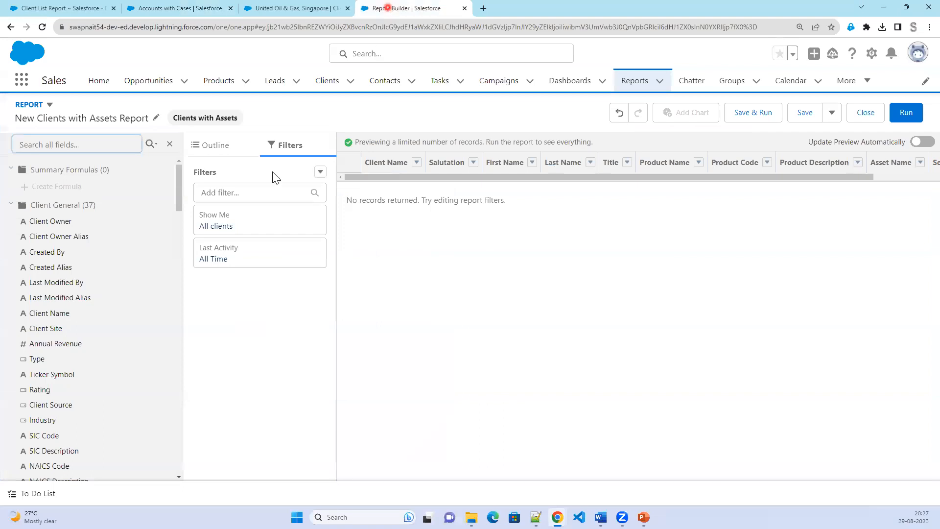
click(10, 27)
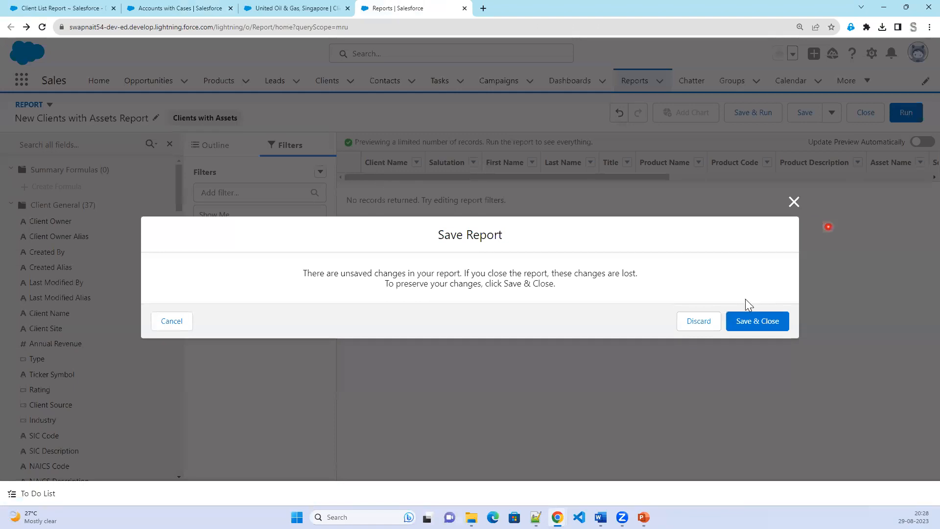
click(704, 321)
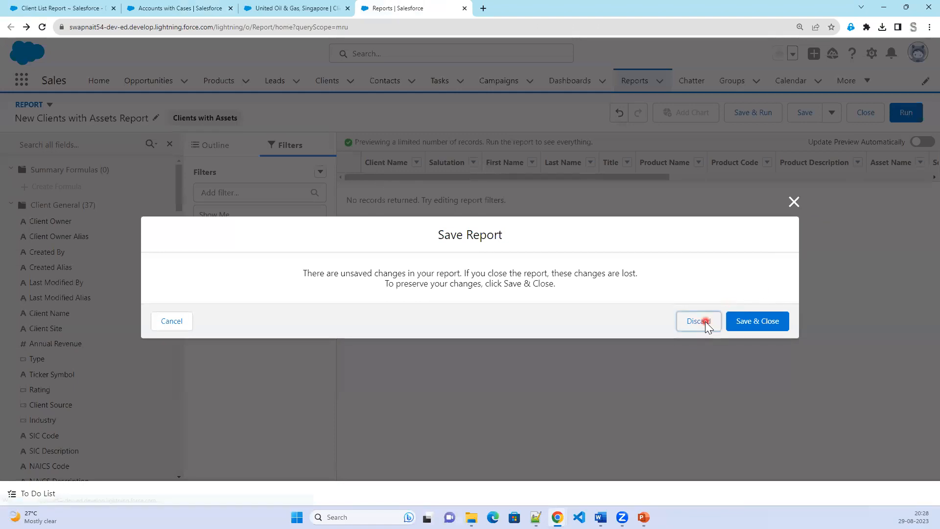
Start a new report, browse All report types, then bring up the Cross-Object Filters slide.
click(805, 125)
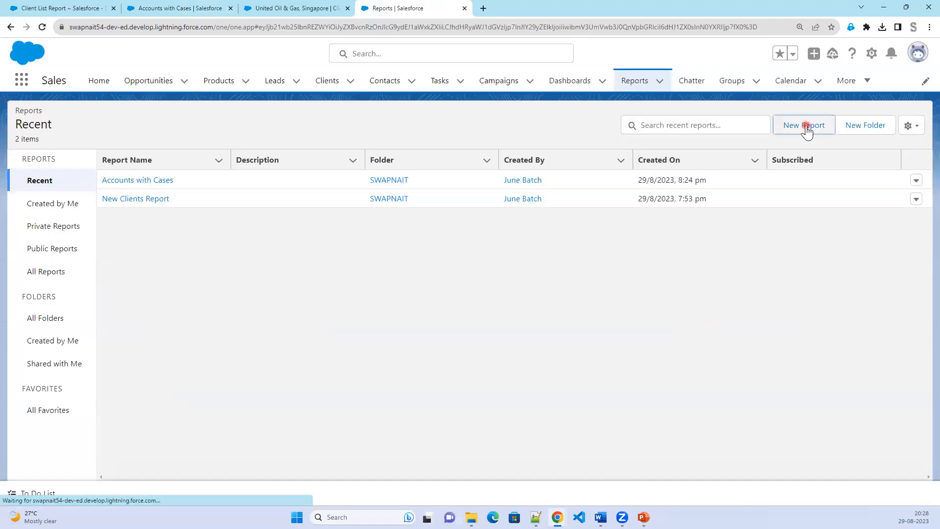
click(703, 321)
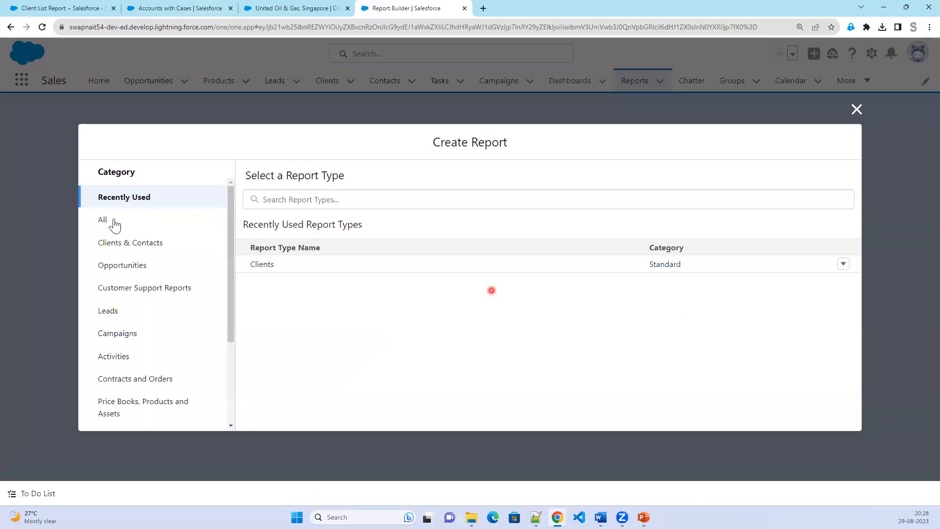
click(115, 223)
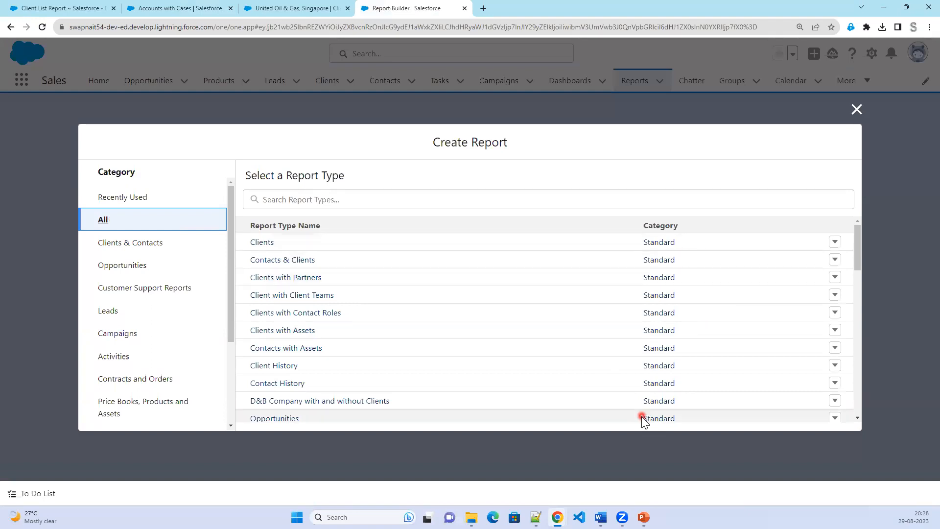
scroll(644, 420, down, 1)
scroll(653, 416, down, 2)
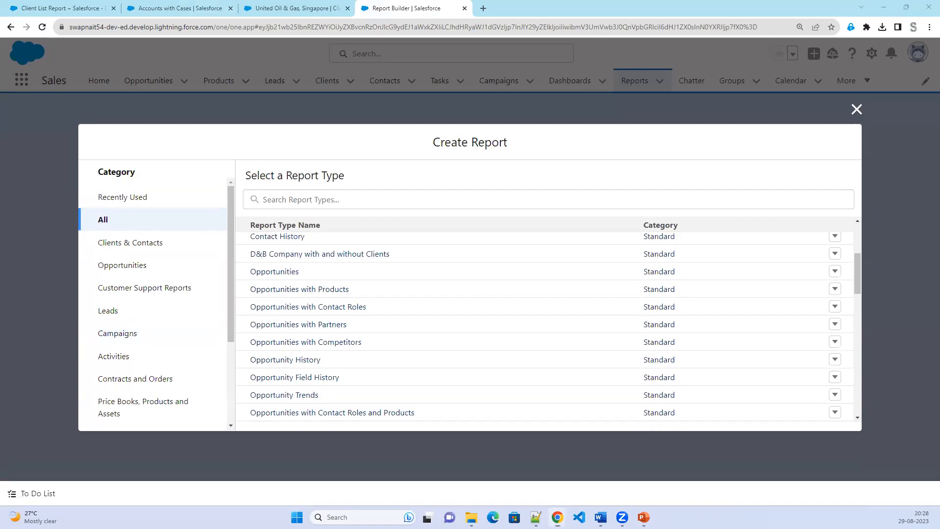
key(alt+Tab)
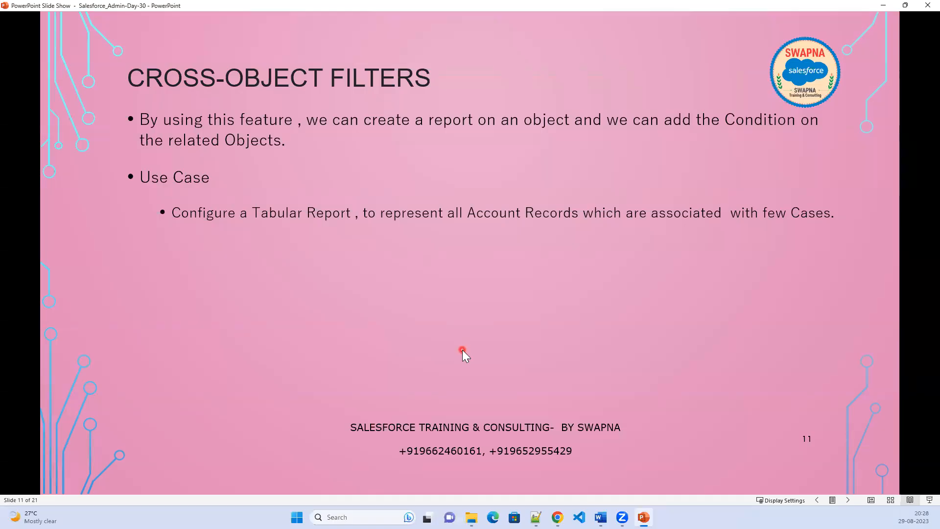
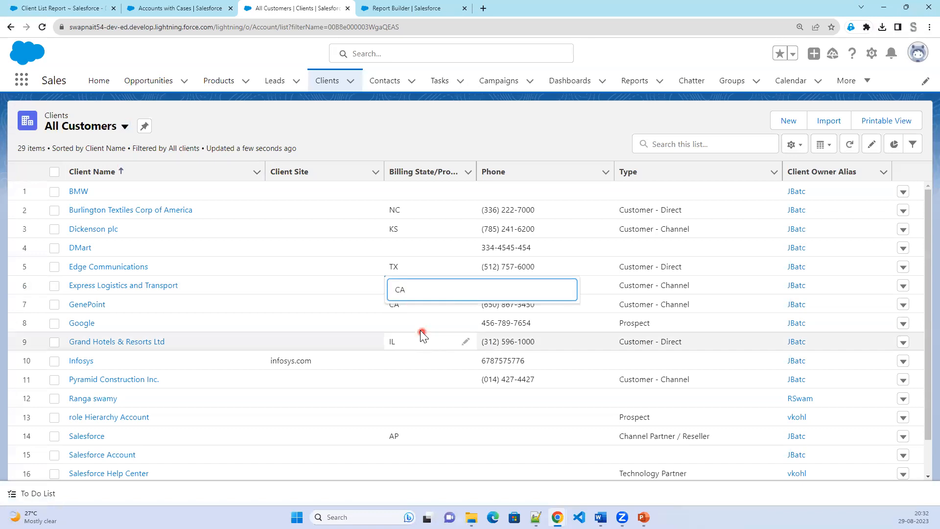
Enter CA as Billing State for Google, DMart, Infosys and the row 12 client, then save.
click(465, 324)
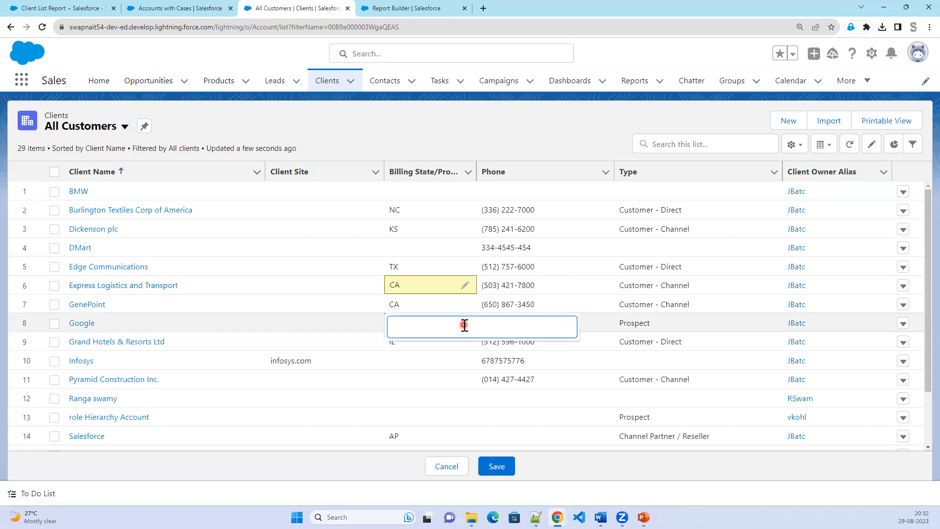
key(Return)
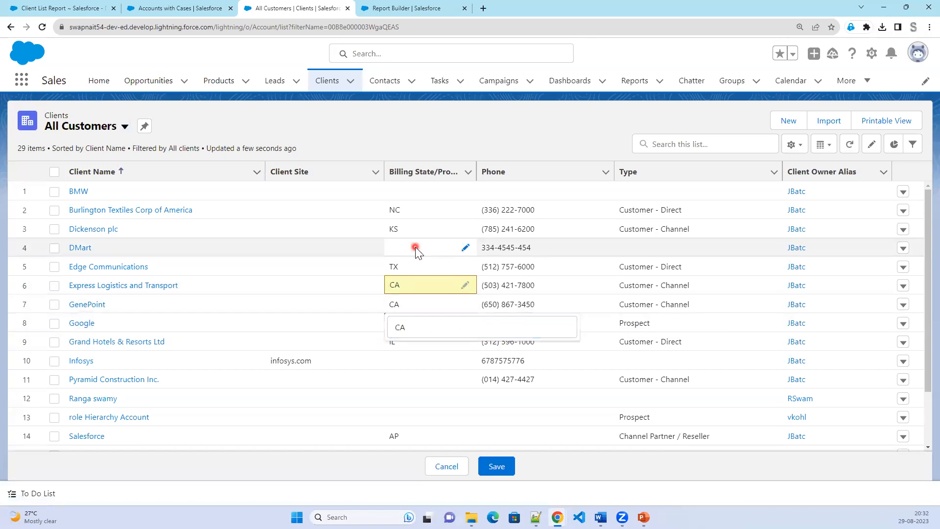
click(465, 248)
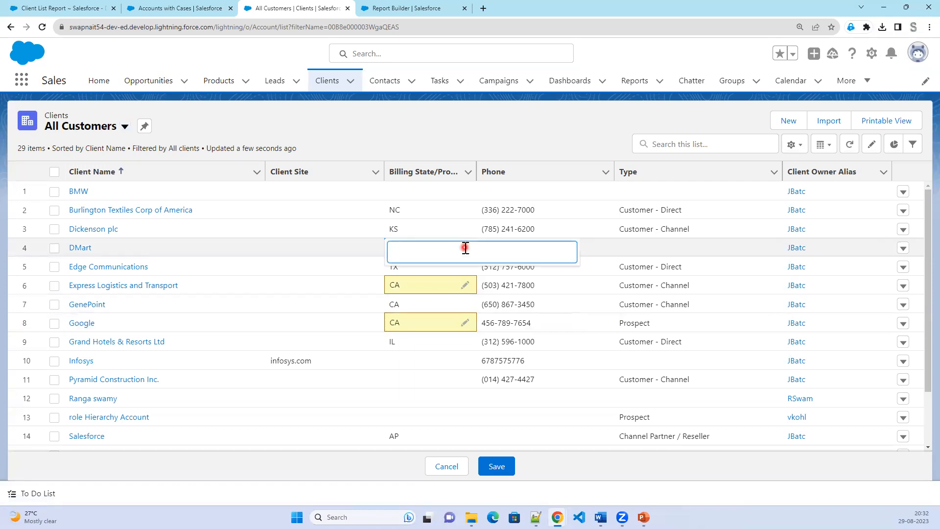
text(CA)
key(Return)
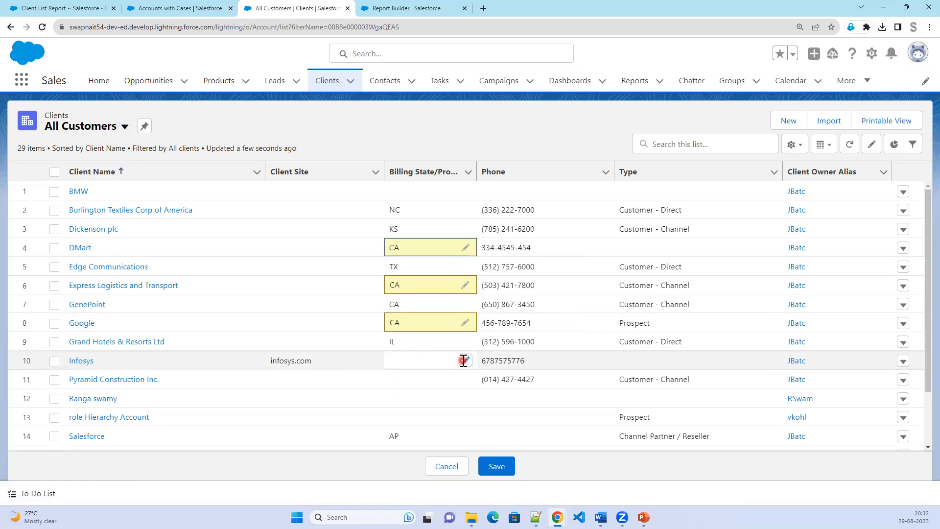
click(464, 361)
text(CA)
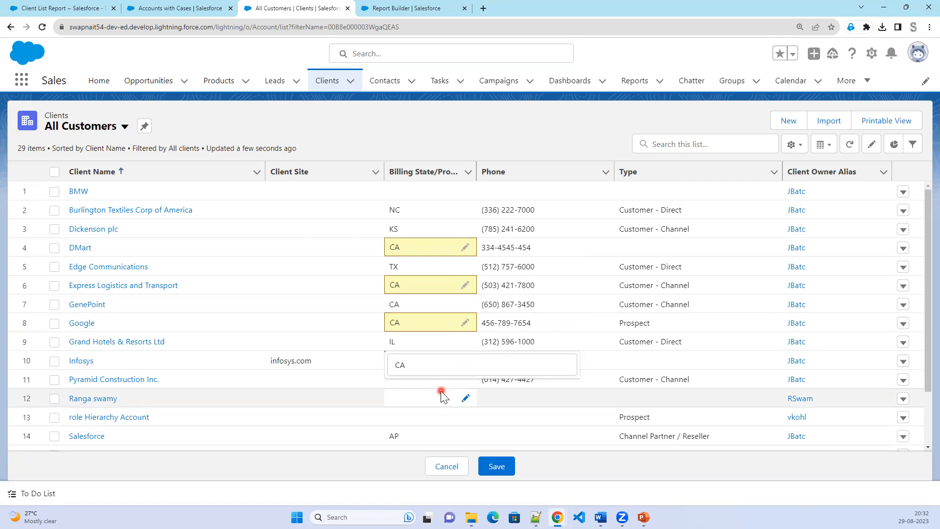
key(Return)
click(464, 399)
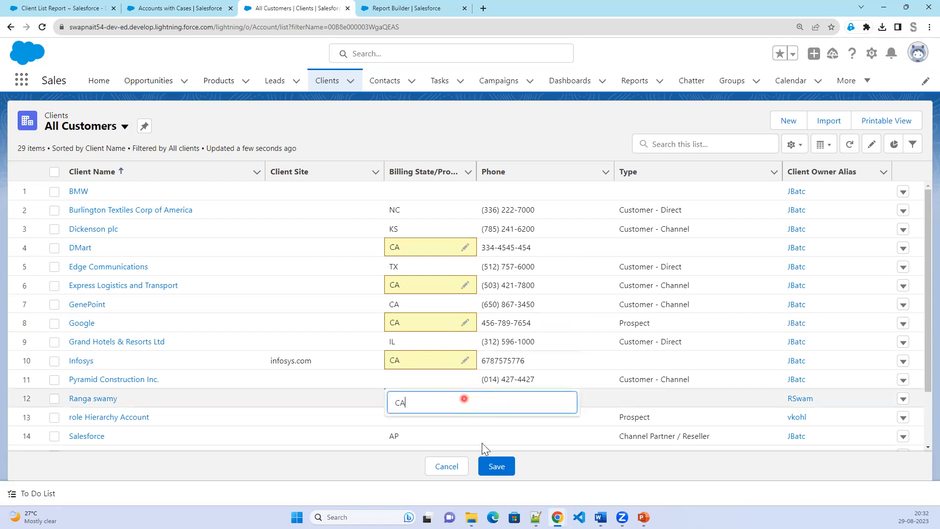
text(CA)
key(Return)
click(496, 467)
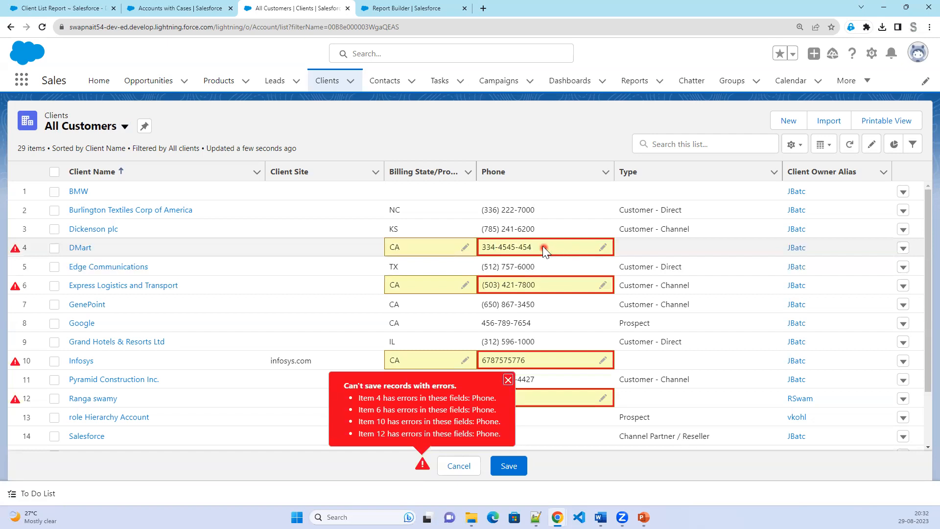
Dismiss the save error and fix DMart's phone number to the xxx-xxx-xxxx format.
click(511, 247)
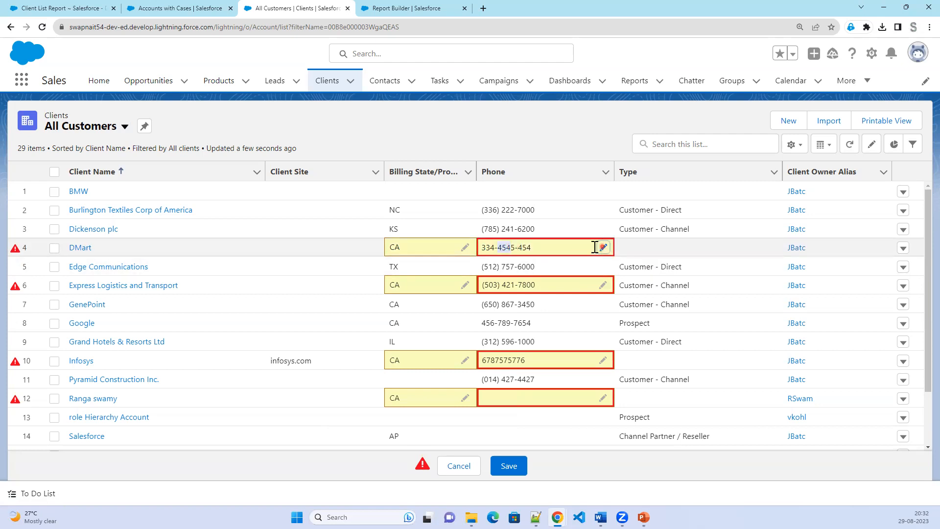
click(603, 247)
click(513, 253)
key(BackSpace)
click(539, 248)
text(8)
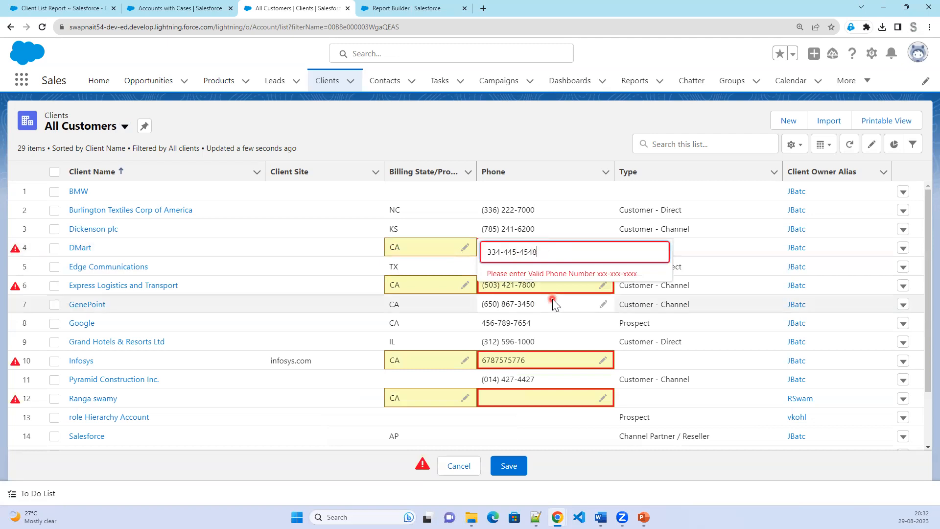
click(545, 283)
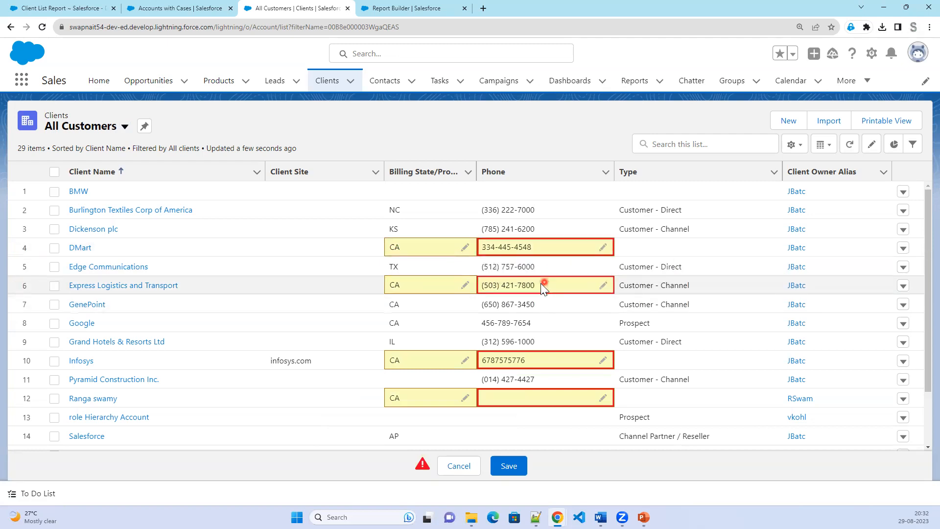
click(603, 285)
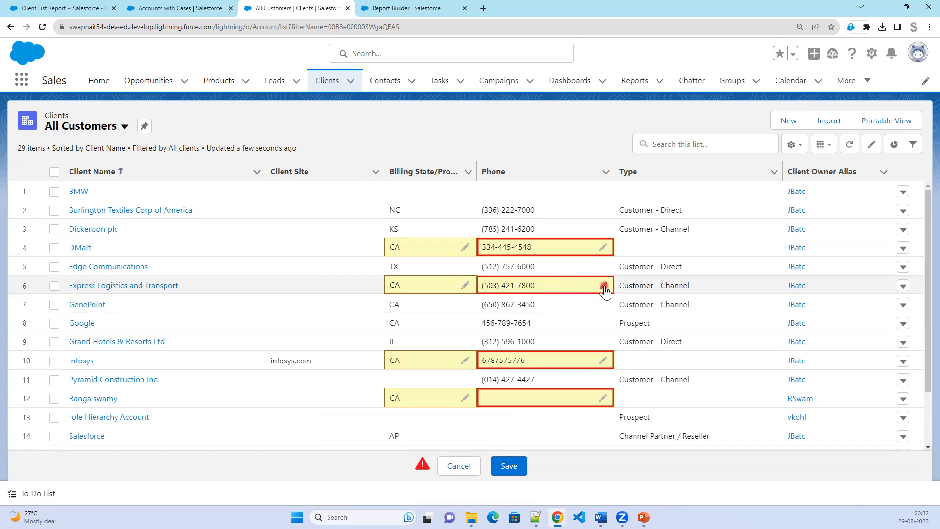
click(547, 289)
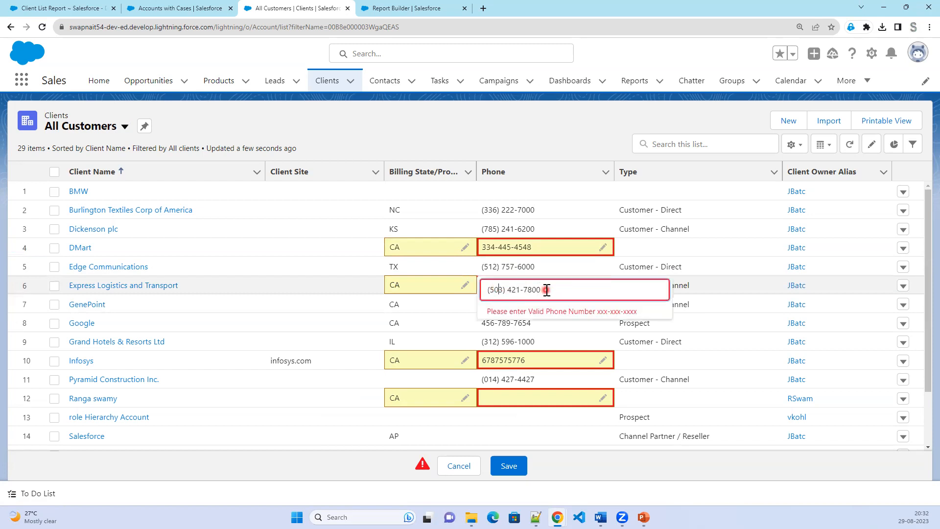
click(492, 290)
key(BackSpace)
click(505, 290)
key(BackSpace)
click(594, 368)
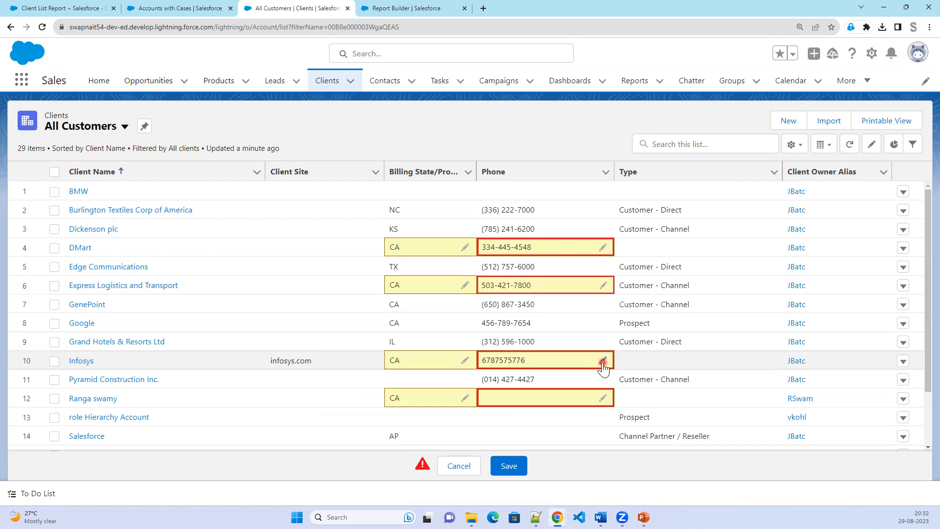
click(603, 361)
click(499, 365)
click(534, 365)
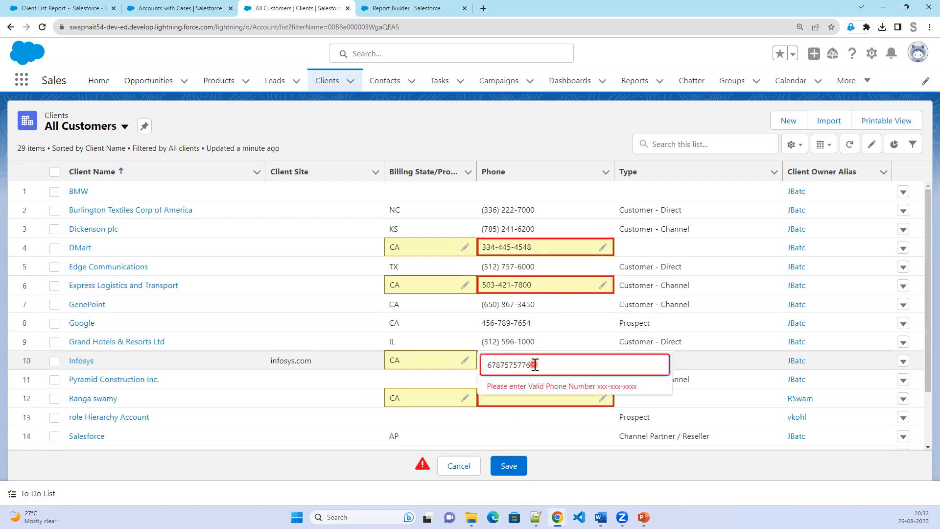
text(-)
click(550, 401)
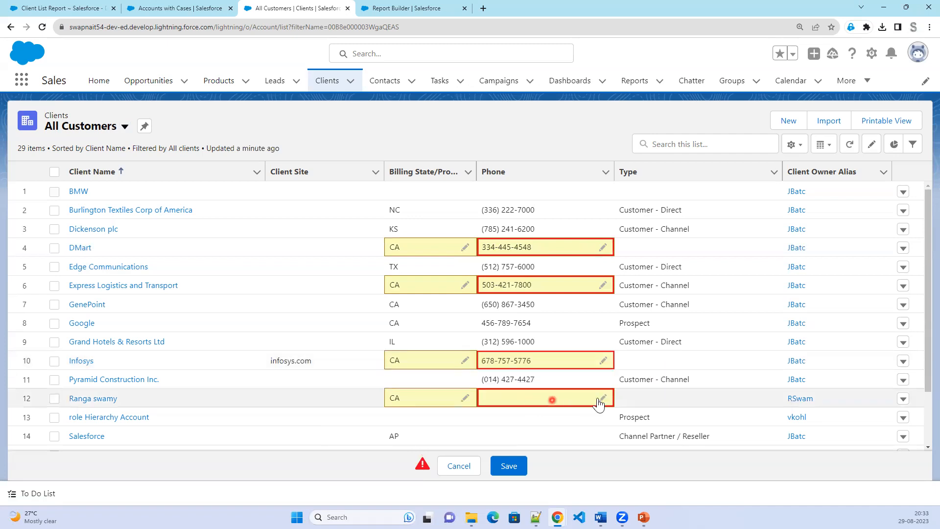
click(602, 399)
click(545, 399)
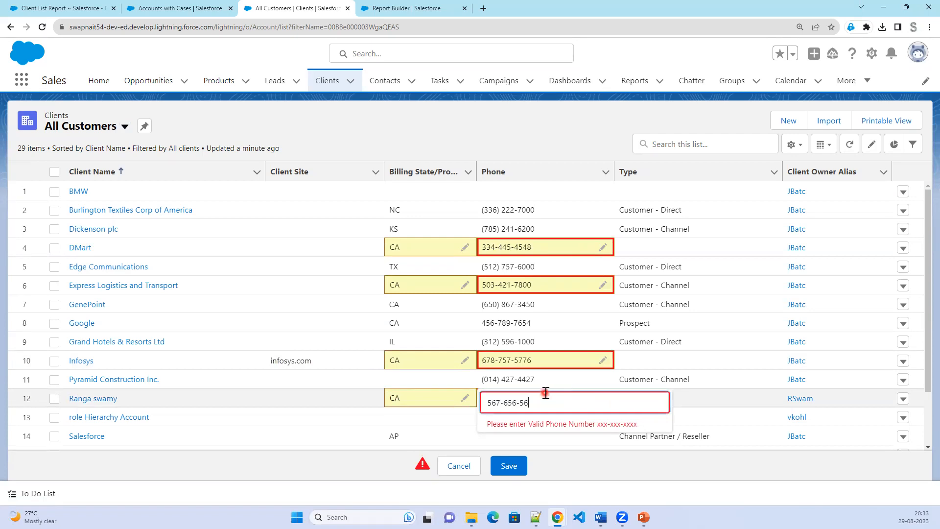
click(509, 465)
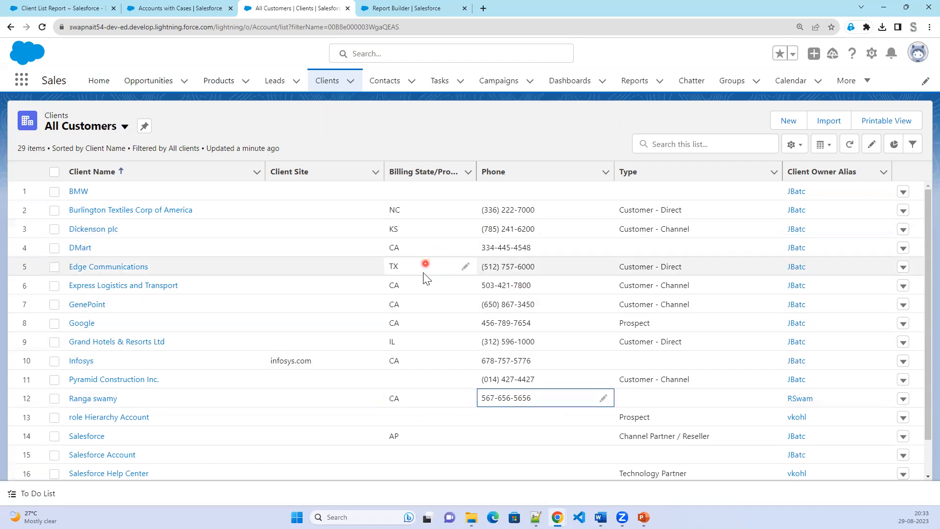
Add Annual Revenue to the list's visible fields.
click(801, 147)
click(758, 296)
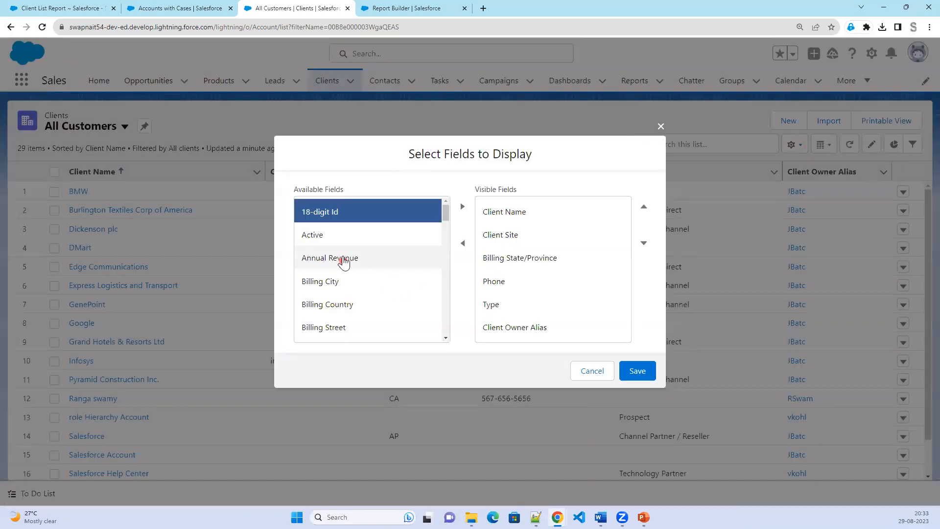
click(344, 259)
click(462, 206)
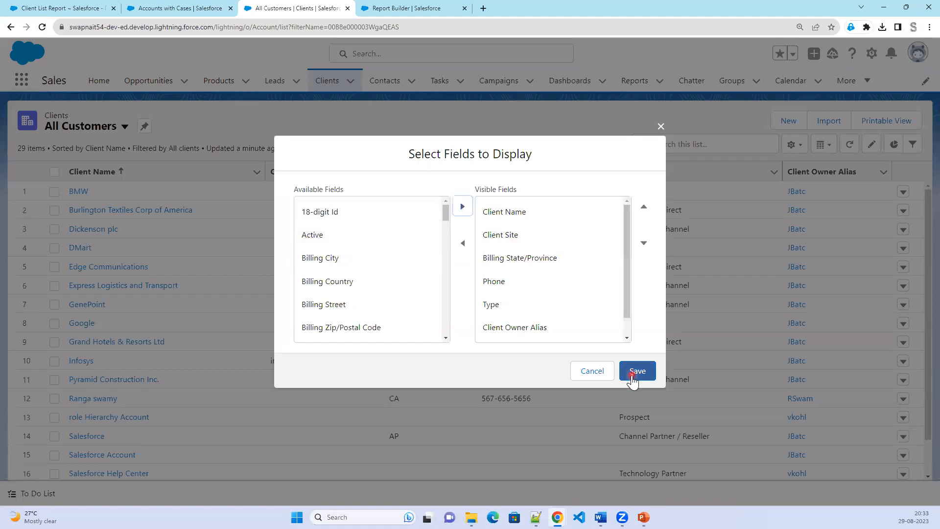
click(633, 376)
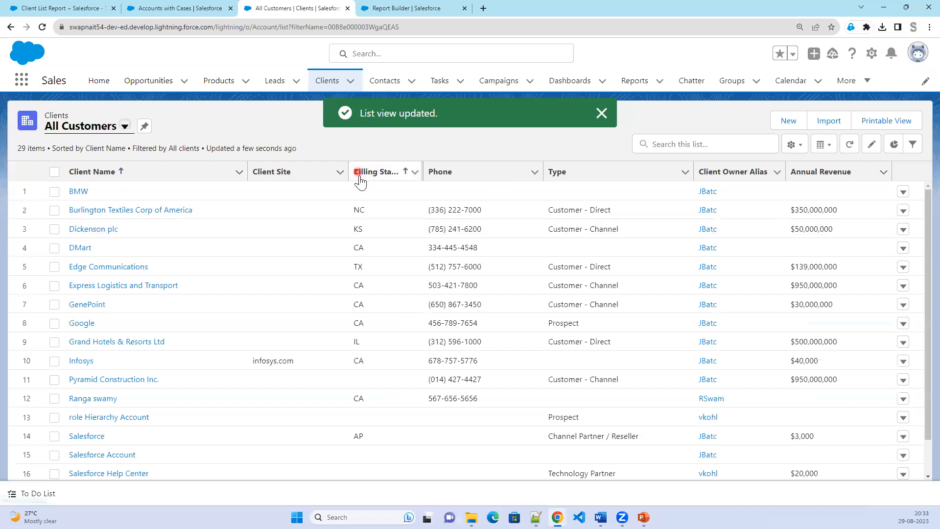
Sort the All Customers list by Billing State and scroll through the clients.
click(349, 176)
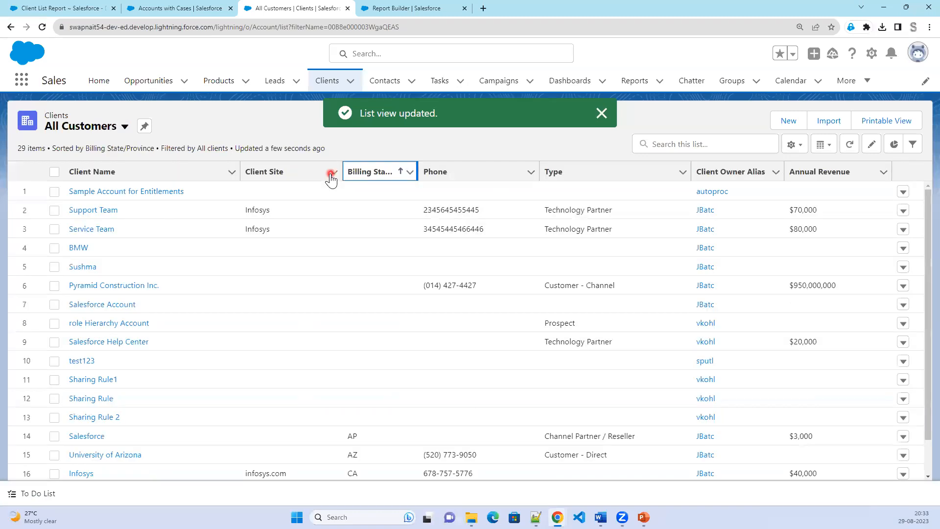
scroll(408, 394, down, 1)
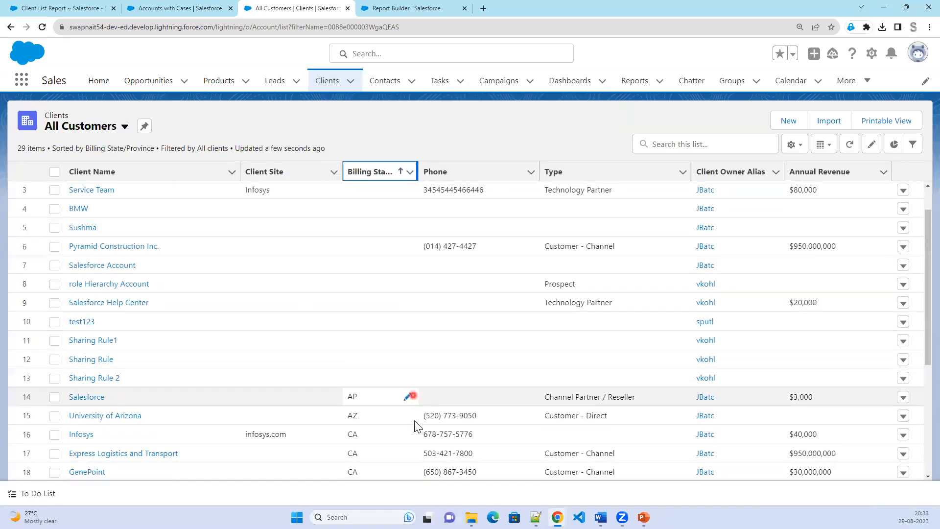
scroll(822, 430, down, 1)
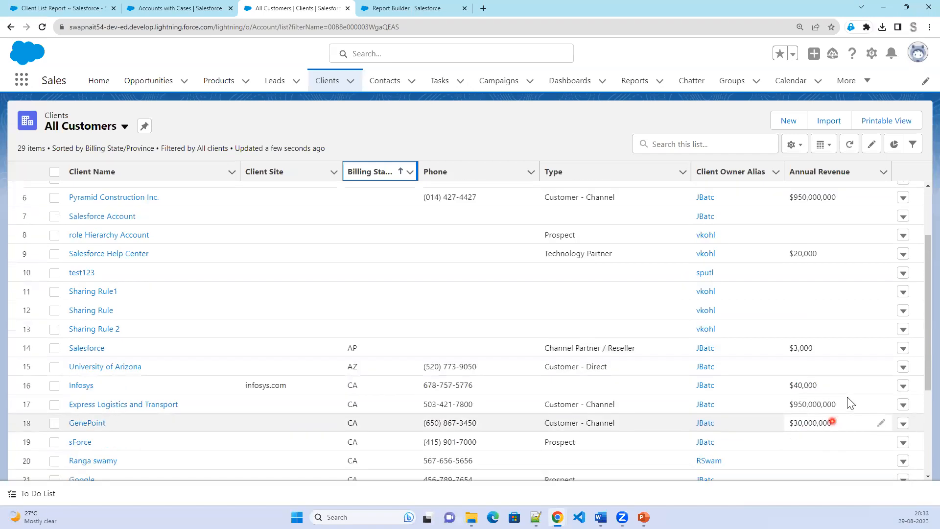
Set Annual Revenue to 400000 for Infosys, 4056564 for sForce, and 123233 for the next client.
click(881, 385)
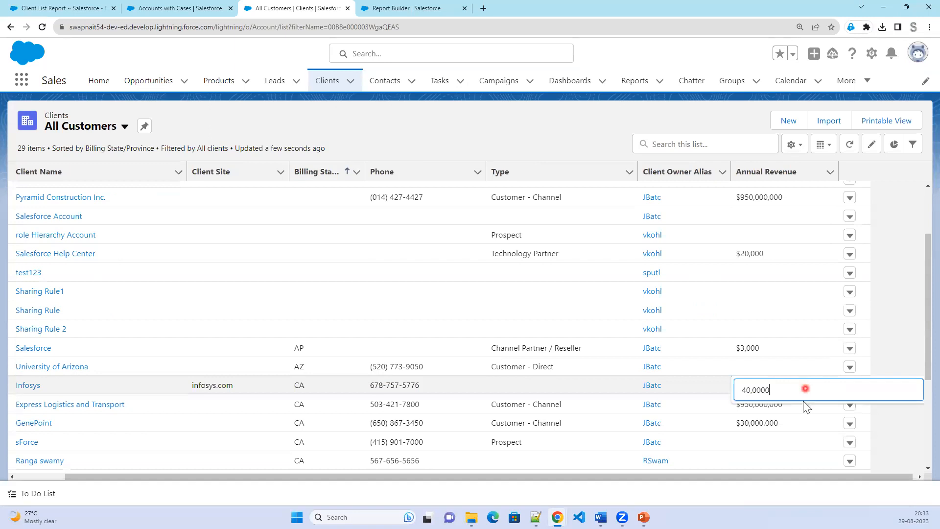
text(0)
click(798, 411)
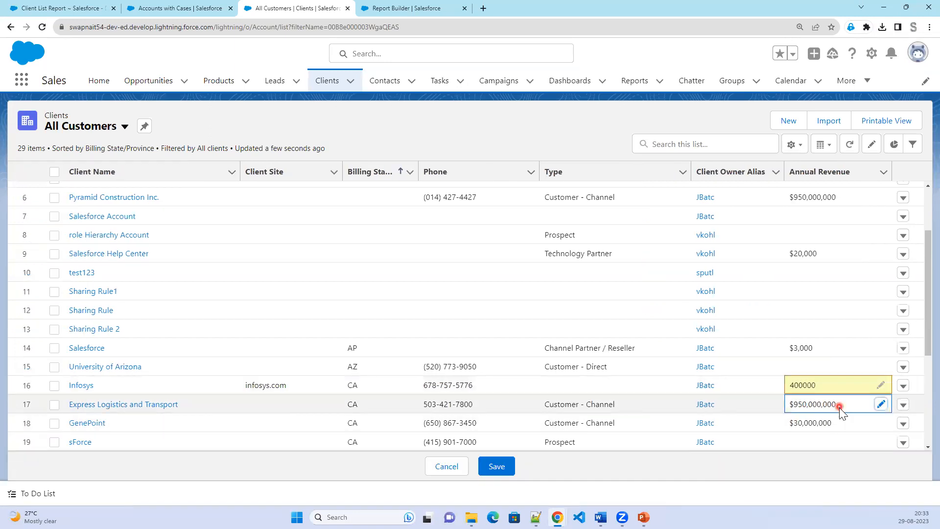
click(837, 442)
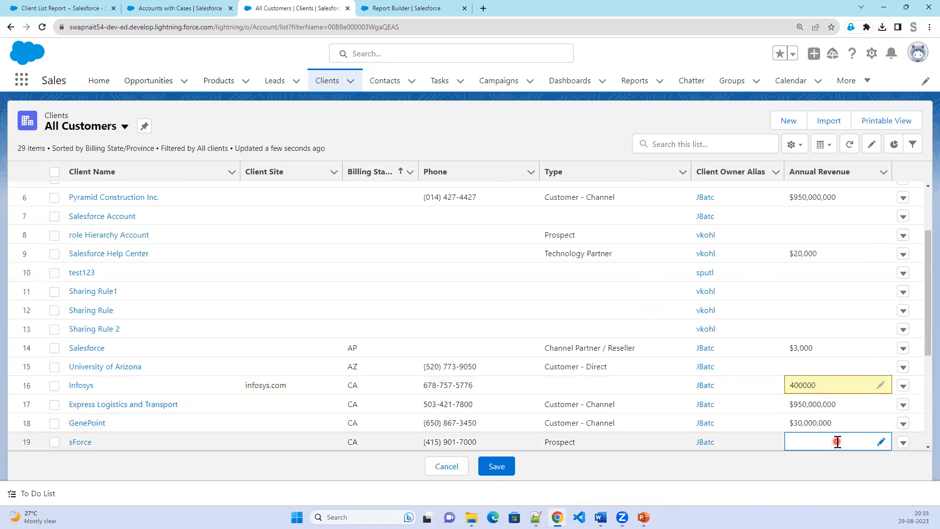
double_click(837, 442)
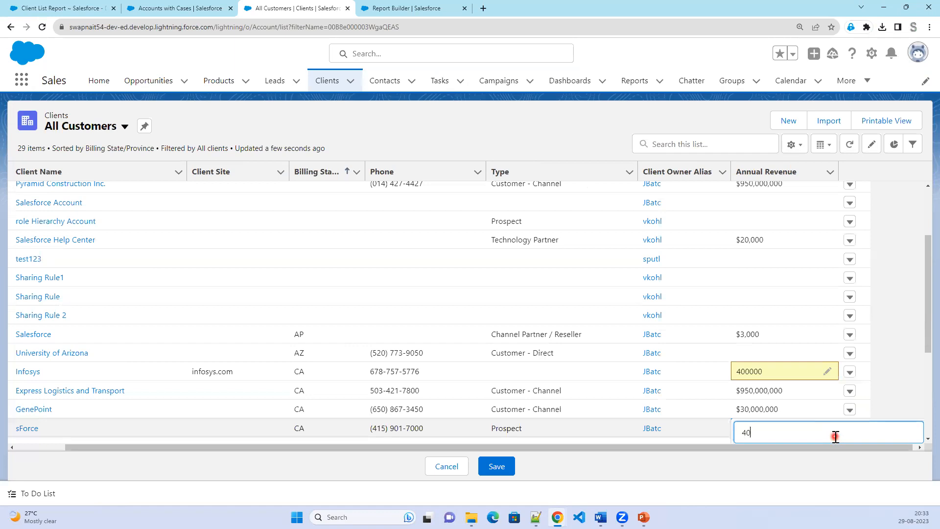
click(784, 348)
click(809, 399)
click(881, 397)
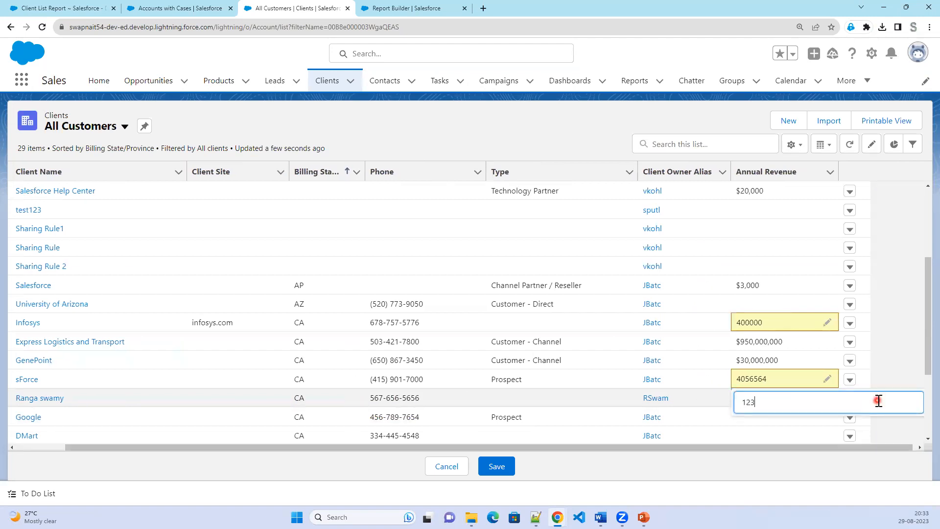
click(768, 424)
Set Google's Annual Revenue to 232323232 and DMart's to 500000000, then save.
click(805, 420)
click(806, 419)
text(232323232)
click(774, 307)
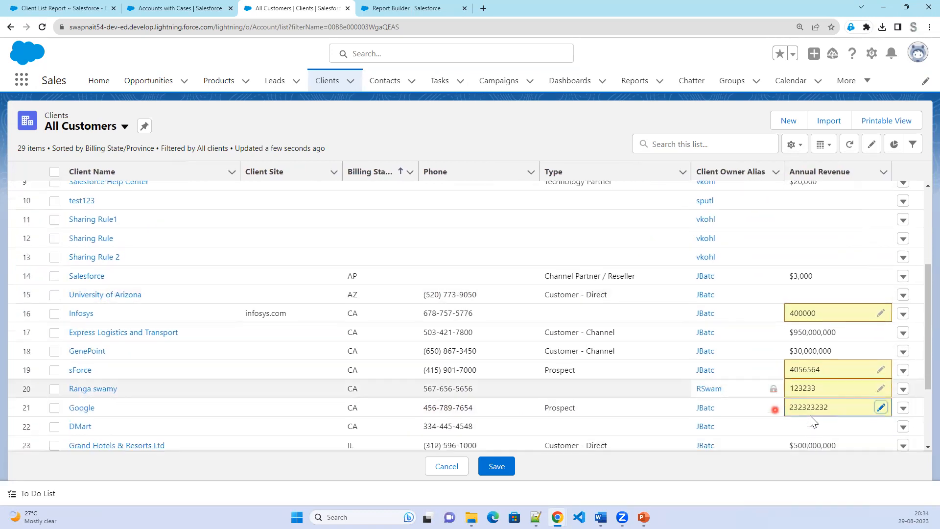
scroll(813, 422, down, 2)
double_click(808, 342)
text(5)
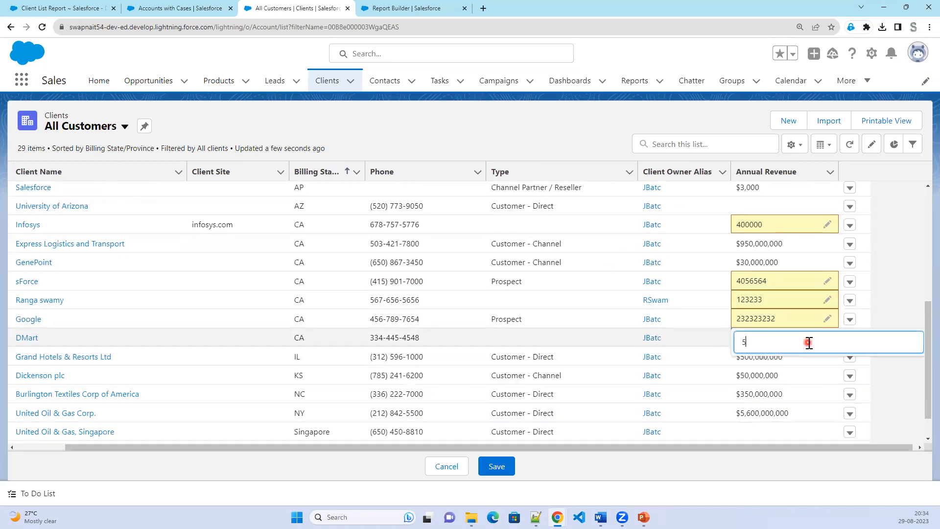
text(00000000)
click(903, 281)
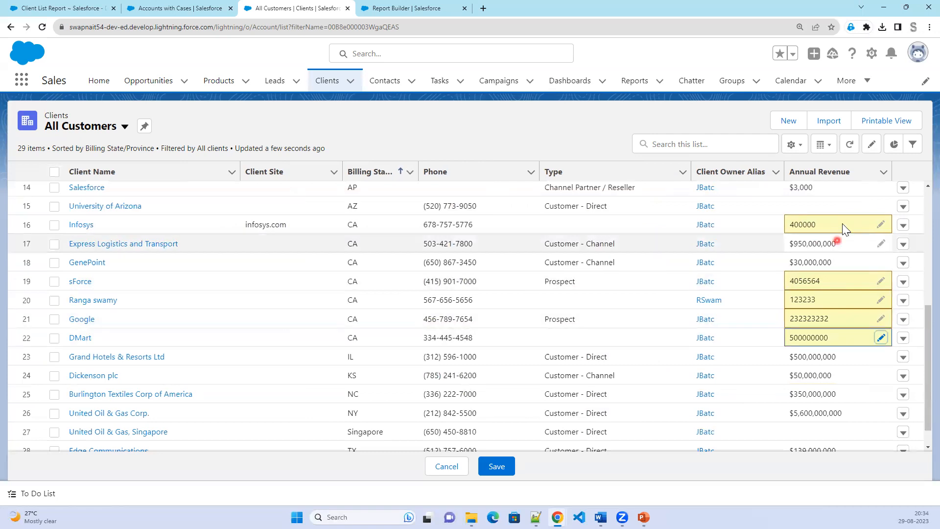
click(491, 467)
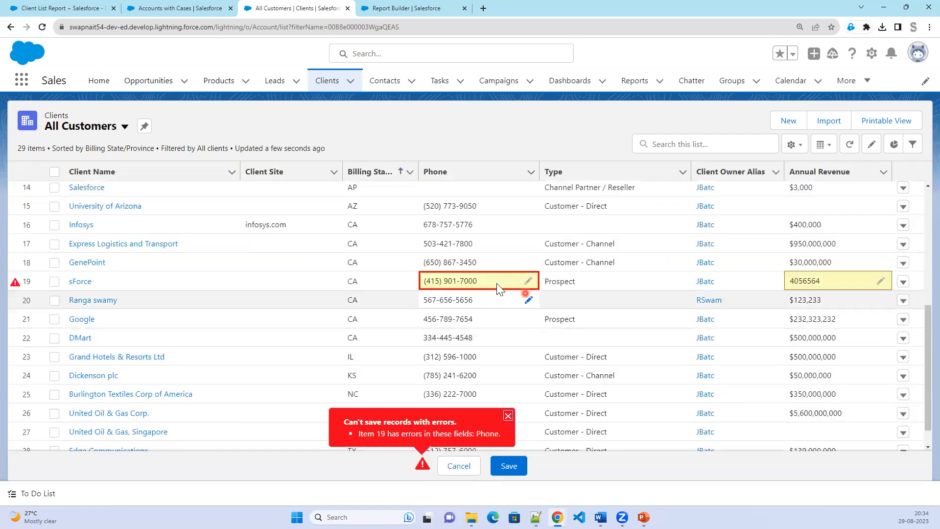
click(528, 281)
click(437, 287)
click(529, 286)
key(Delete)
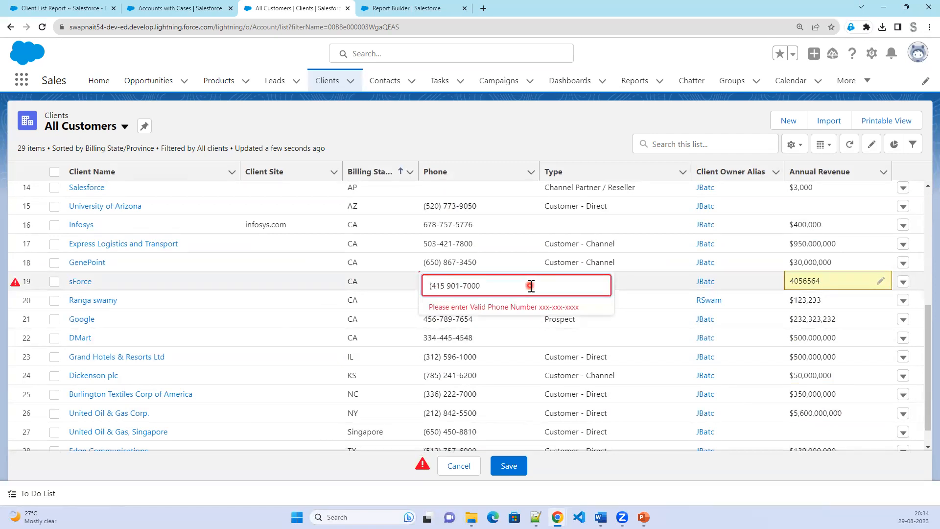
key(Delete)
click(433, 286)
key(BackSpace)
click(509, 464)
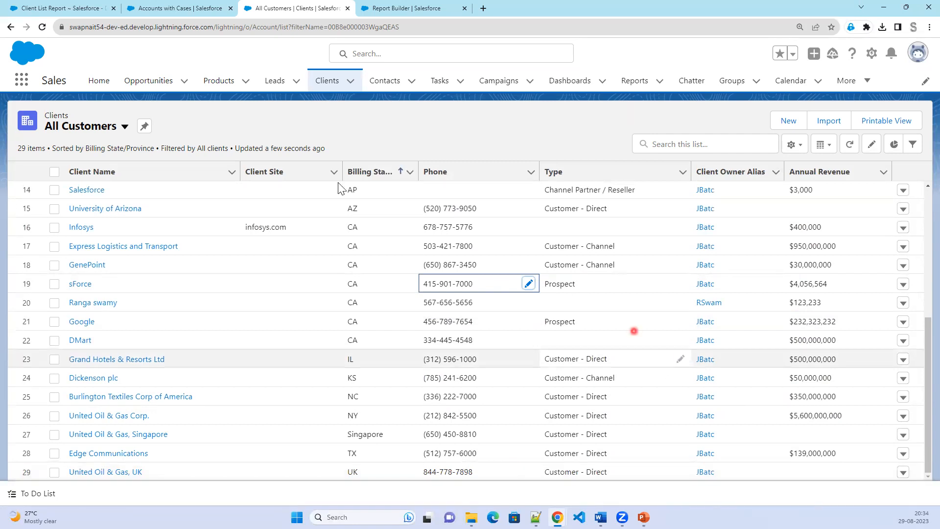
Start a new report using the Clients report type.
click(431, 9)
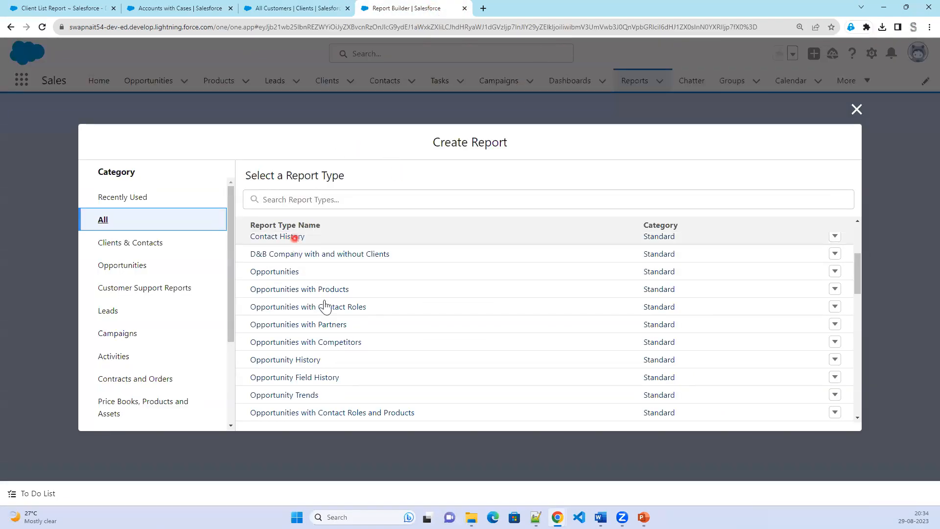
scroll(343, 328, up, 3)
click(271, 243)
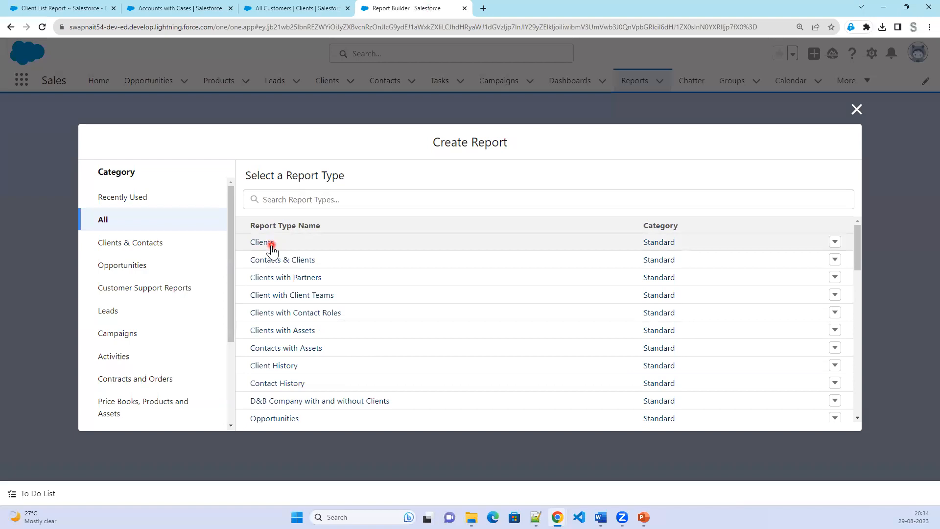
click(709, 244)
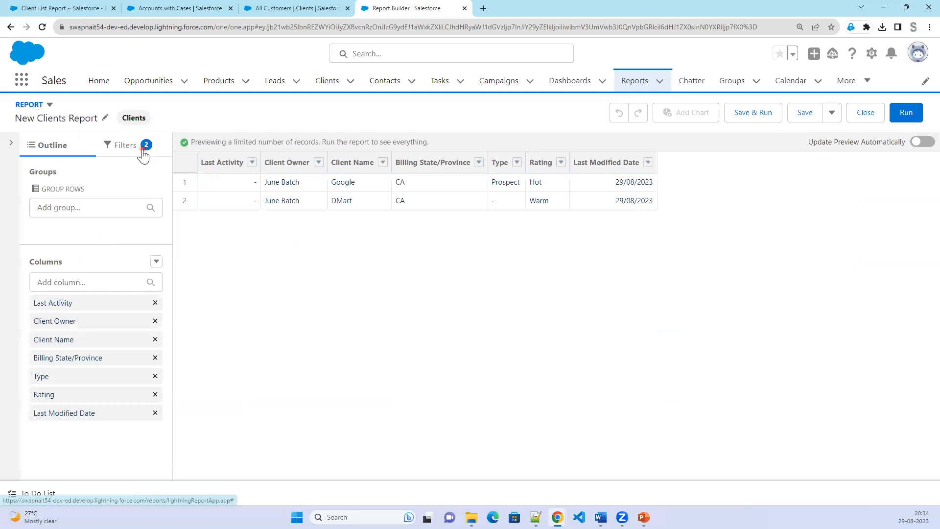
Set the Created Date filter range to All Time.
click(142, 153)
click(109, 224)
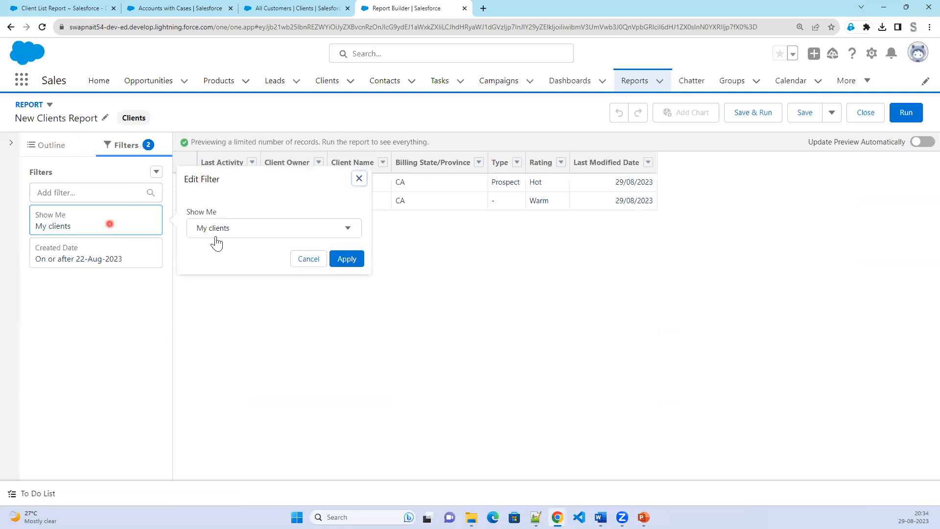
click(216, 238)
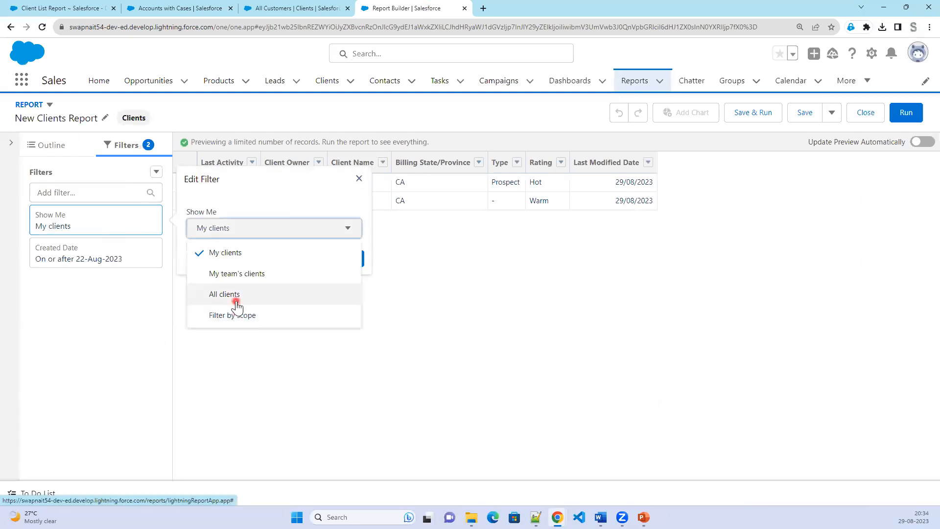
click(110, 265)
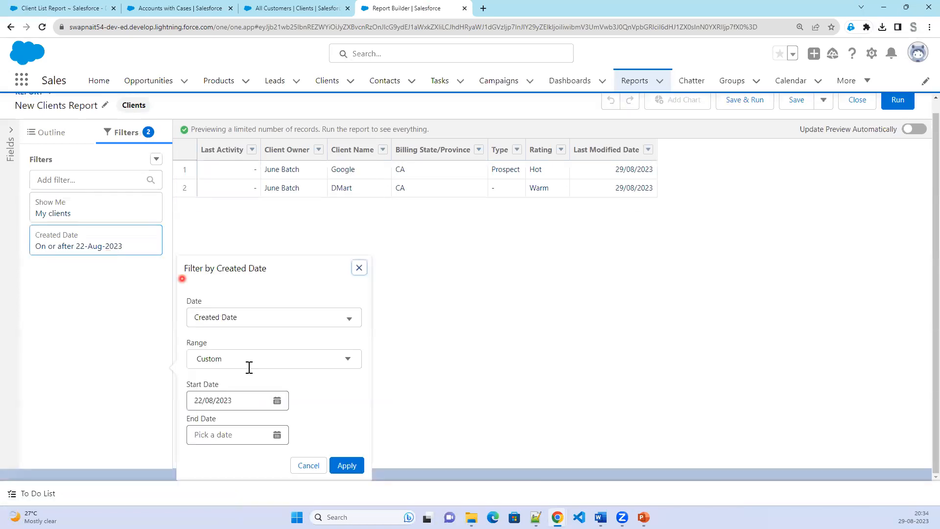
click(249, 372)
click(238, 284)
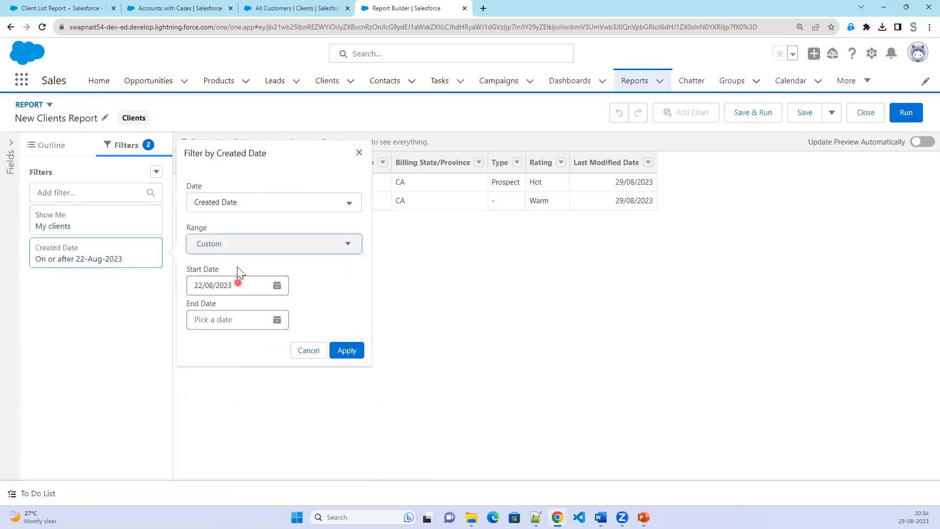
click(238, 250)
click(238, 268)
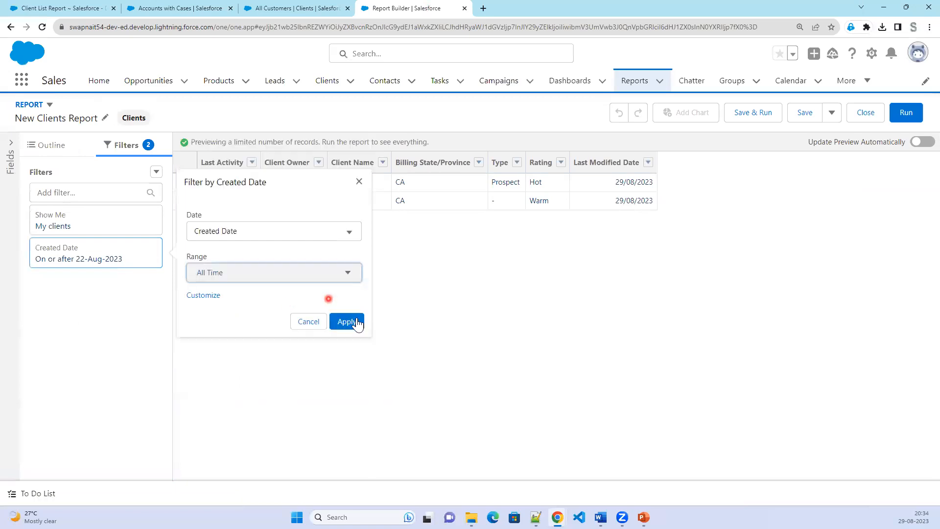
click(352, 323)
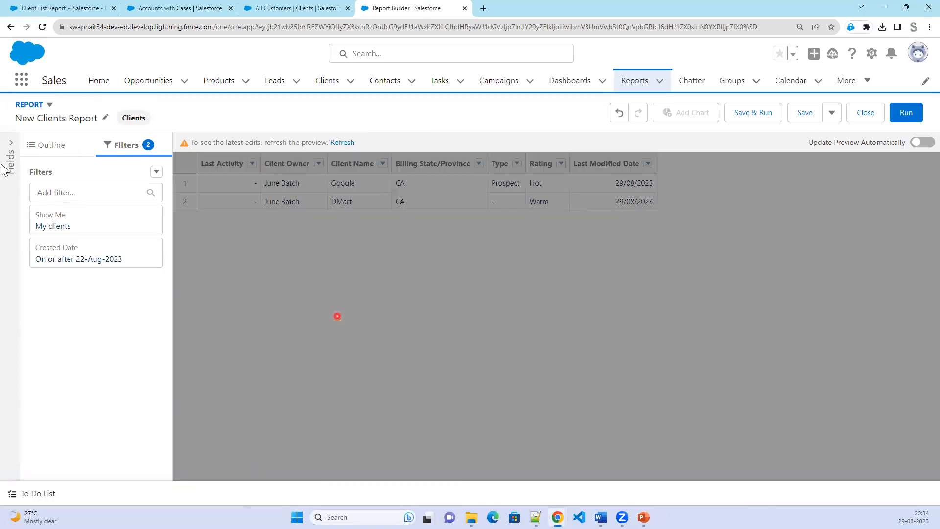
Add a Billing State/Province equals CA filter.
click(110, 192)
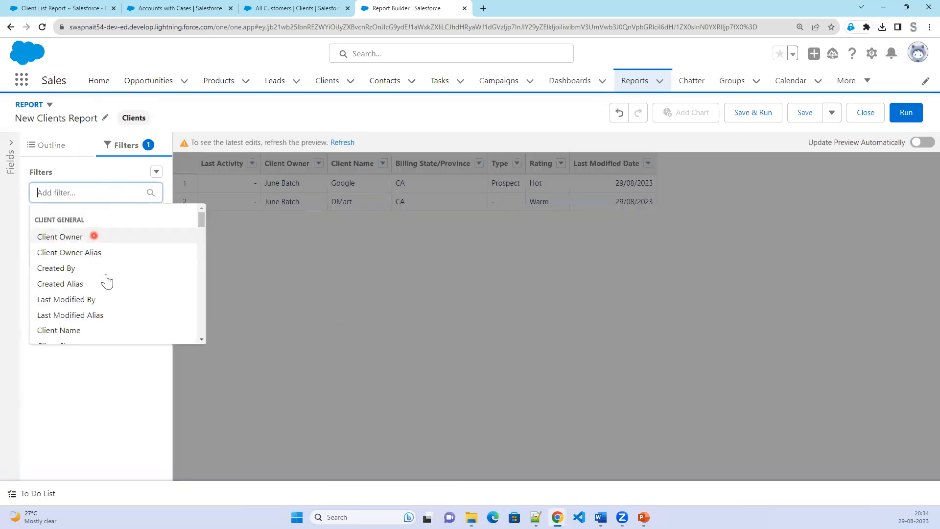
scroll(108, 282, down, 2)
scroll(109, 285, down, 3)
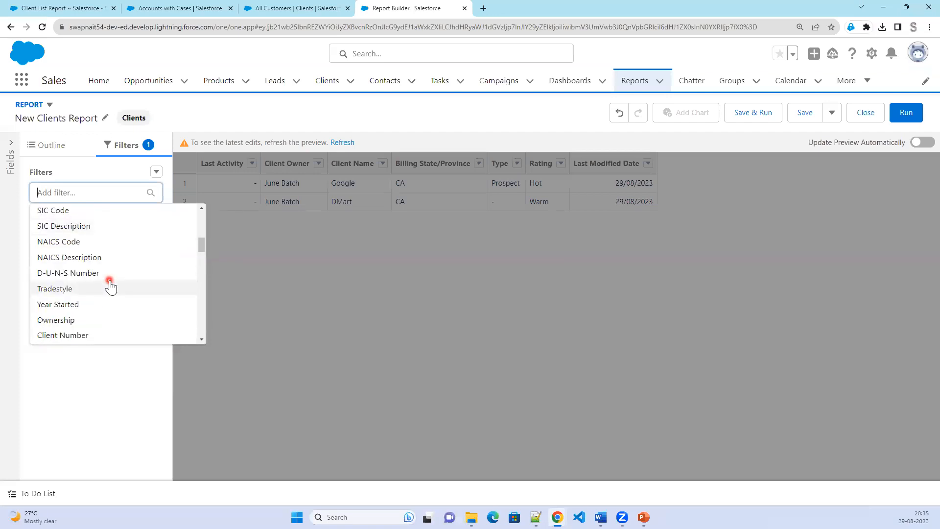
text(bi)
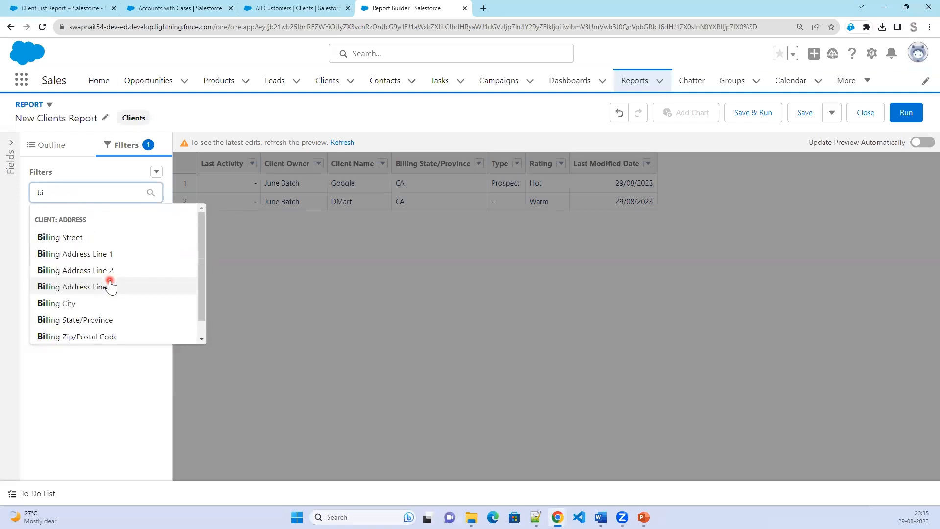
click(111, 319)
click(228, 304)
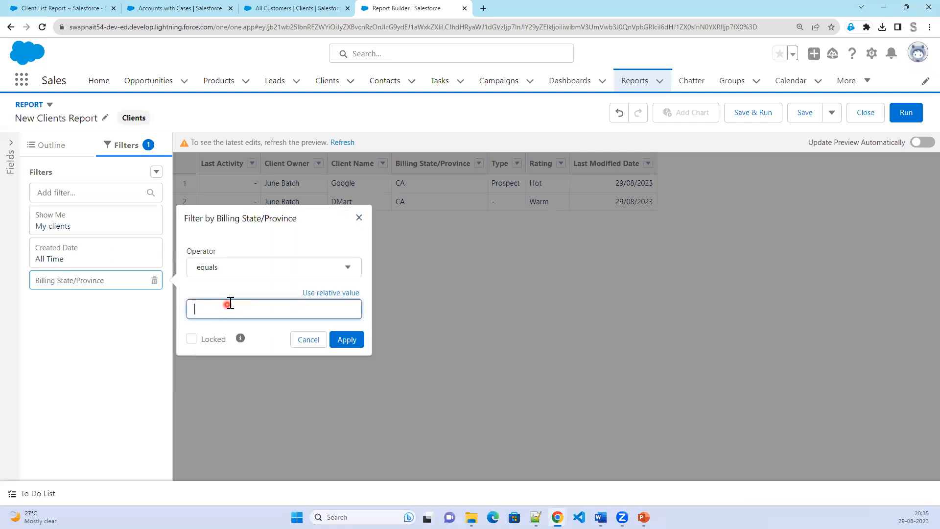
click(353, 344)
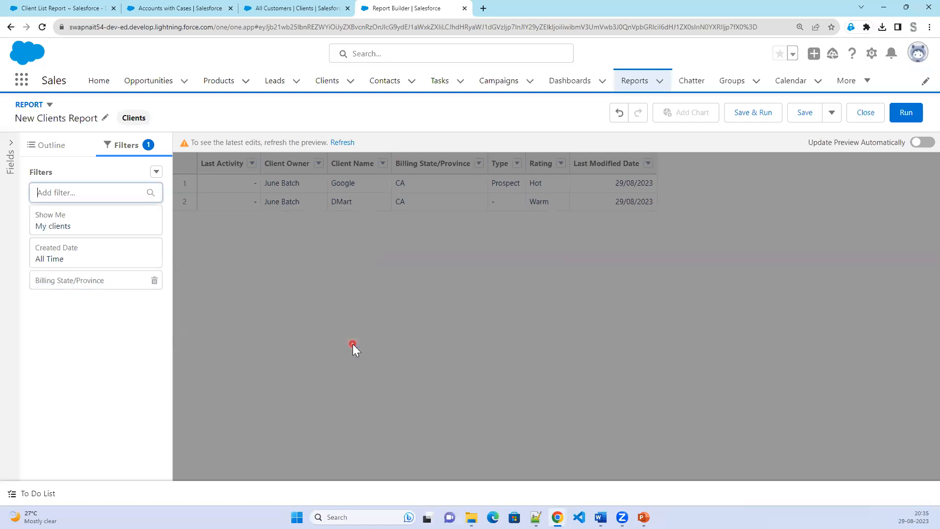
Add an Annual Revenue greater than $10,000.00 filter and remove the Last Activity column.
click(76, 194)
text(ann)
click(79, 237)
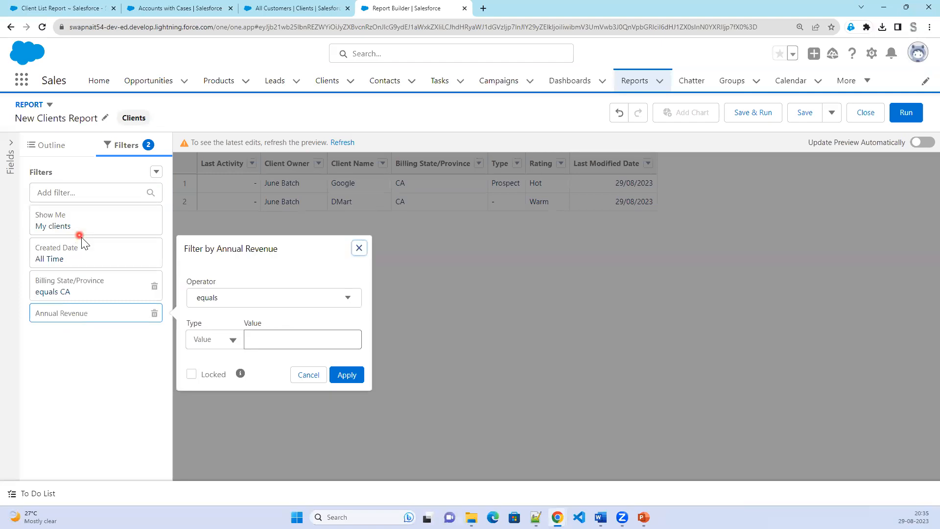
click(235, 305)
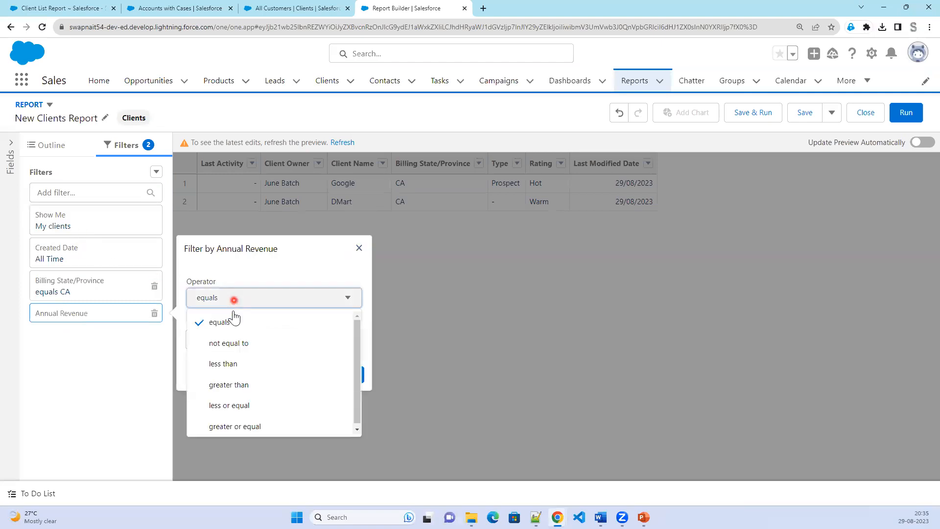
click(248, 386)
click(261, 338)
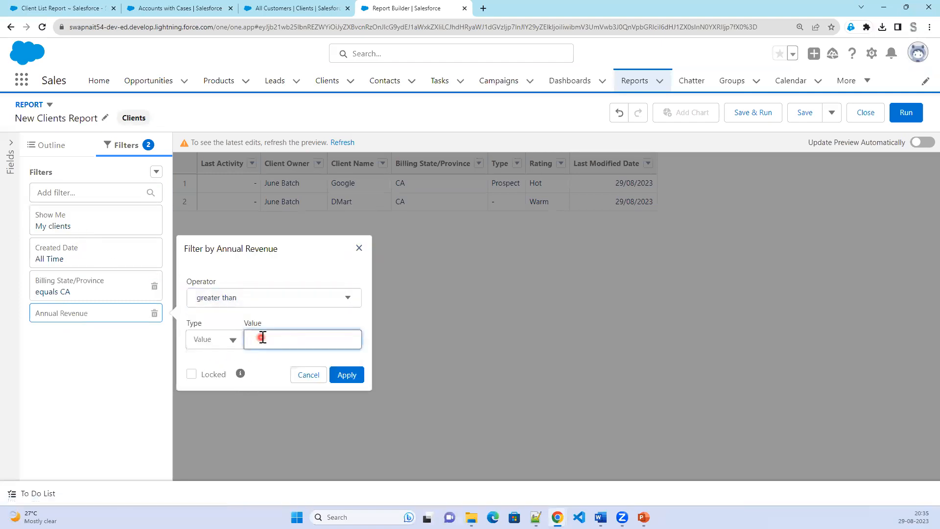
click(347, 375)
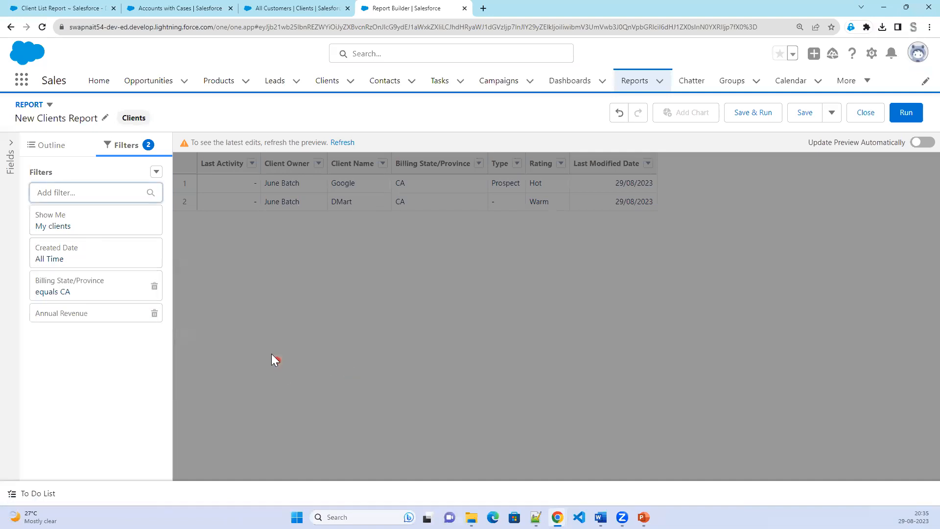
click(52, 152)
click(155, 303)
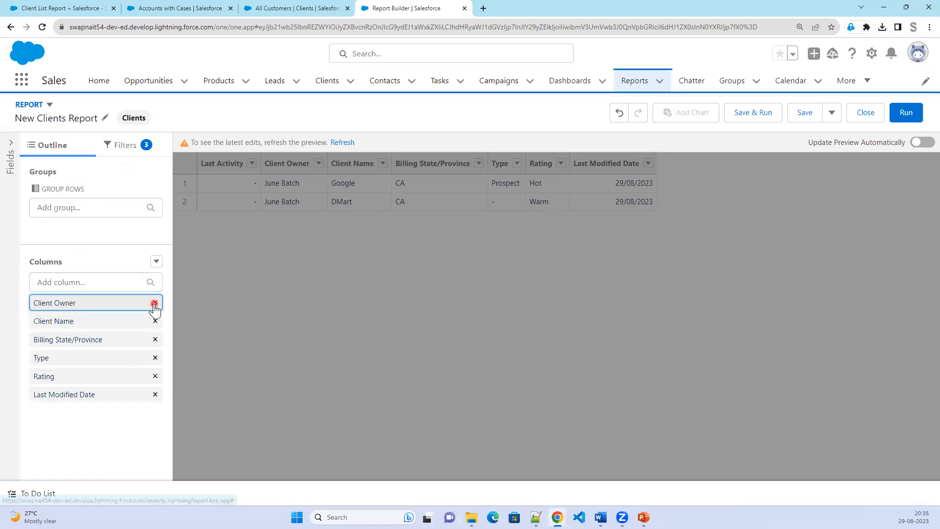
Remove the Last Modified Date and Client Owner columns and add Industry.
click(155, 395)
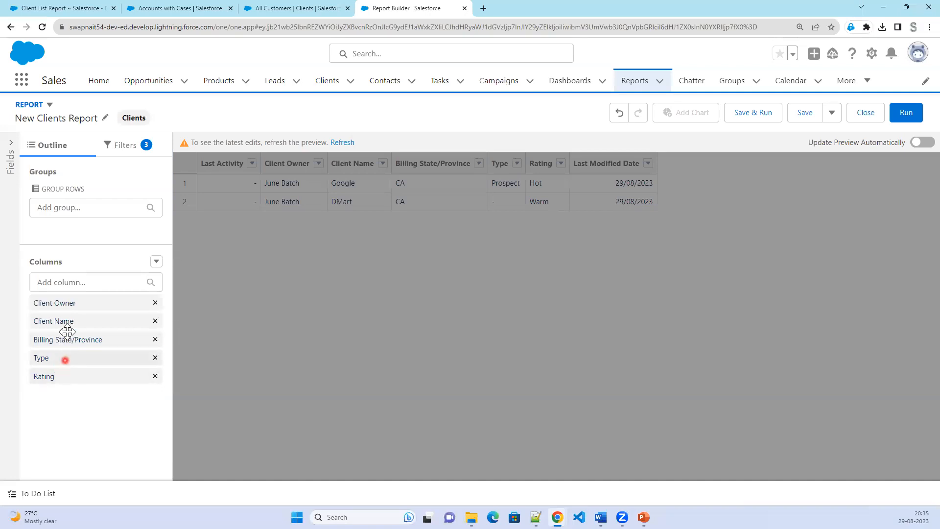
click(153, 304)
click(98, 286)
text(ind)
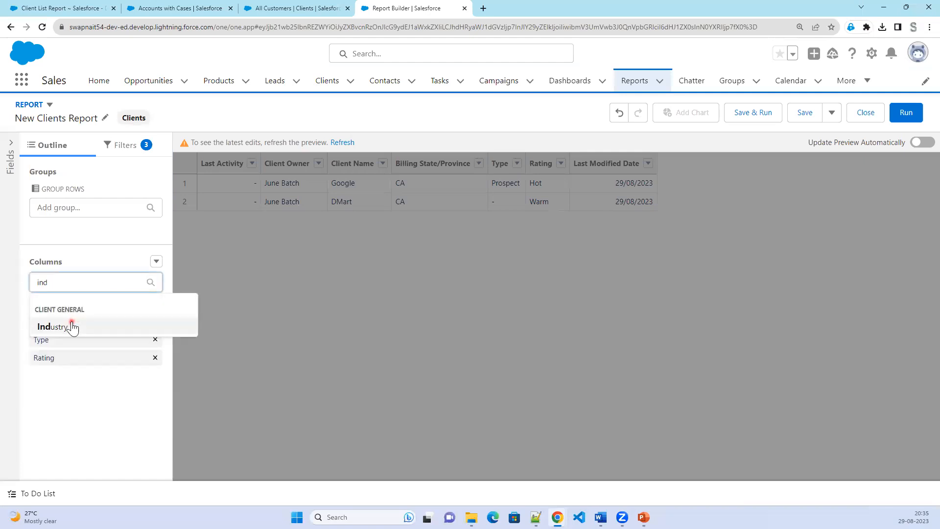
click(72, 327)
Add the Active and Client Number columns and refresh the preview.
click(75, 283)
text(act)
click(73, 360)
click(56, 282)
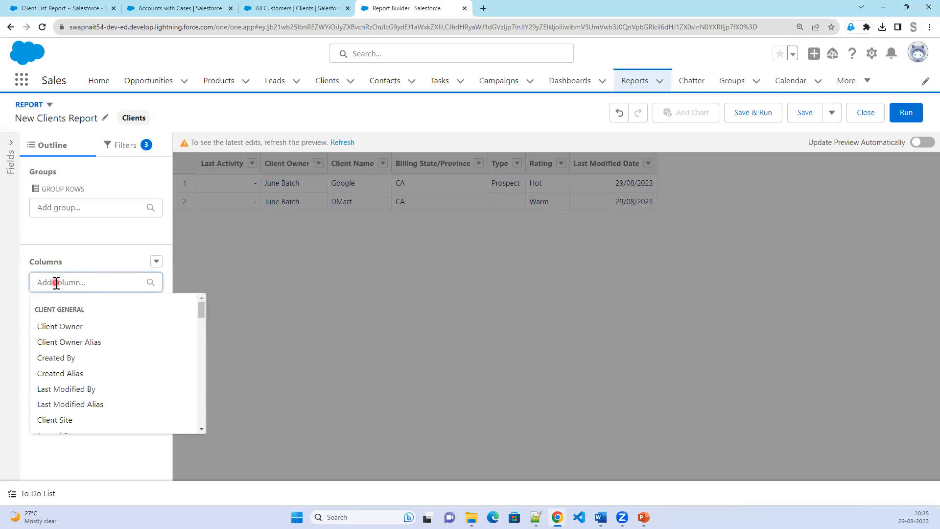
text(c)
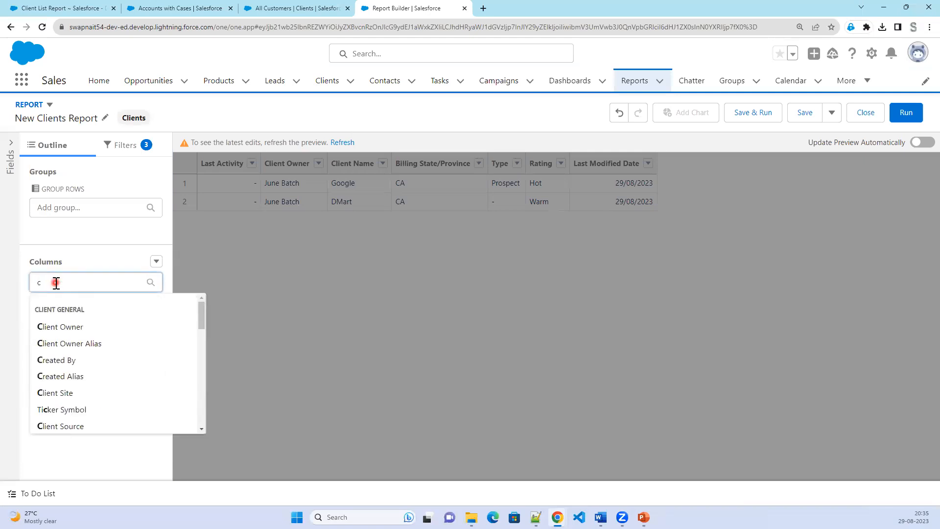
text(li)
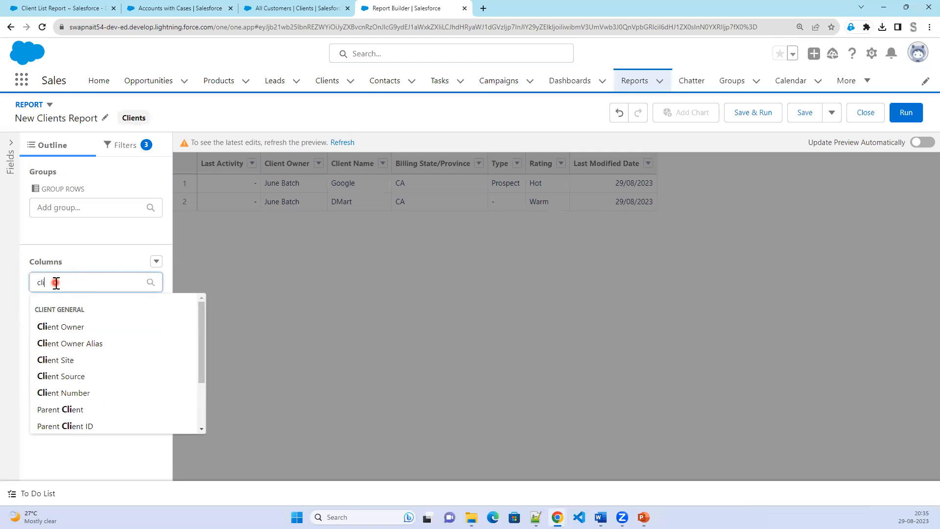
scroll(100, 392, down, 2)
scroll(102, 397, down, 1)
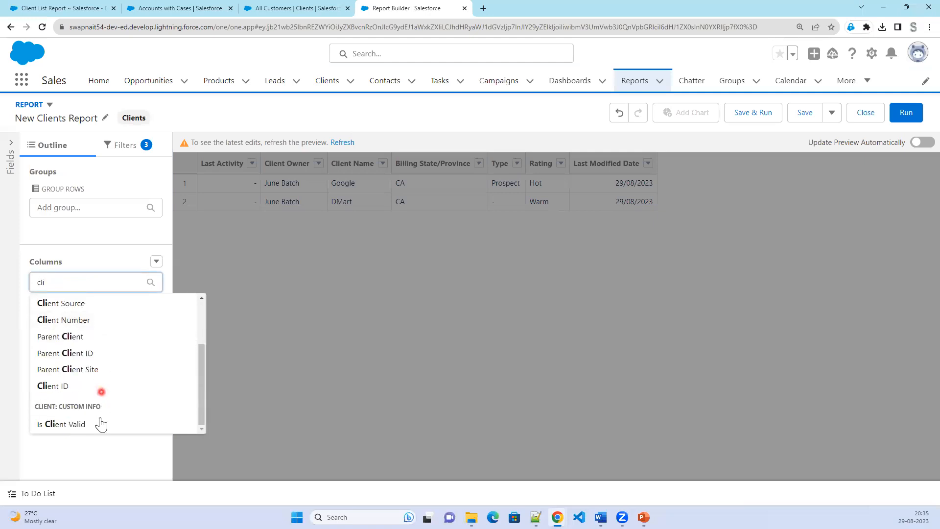
click(75, 321)
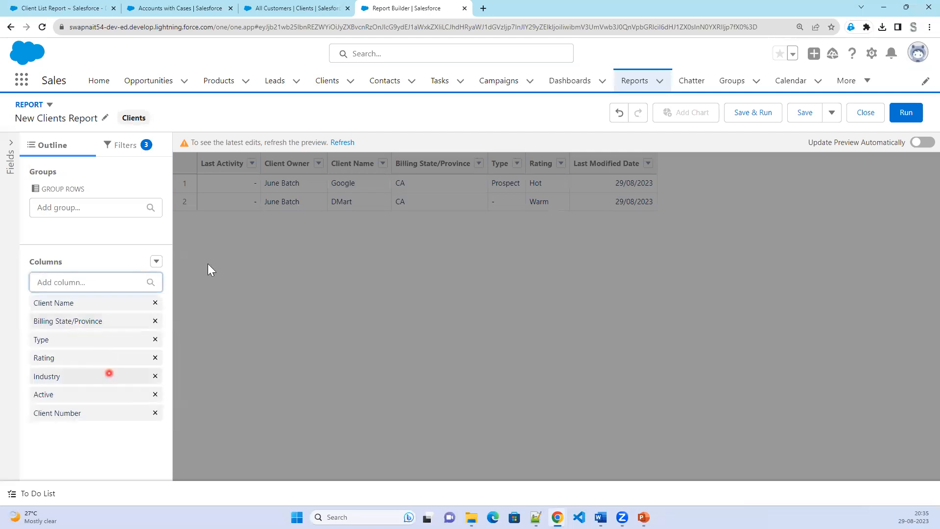
click(343, 143)
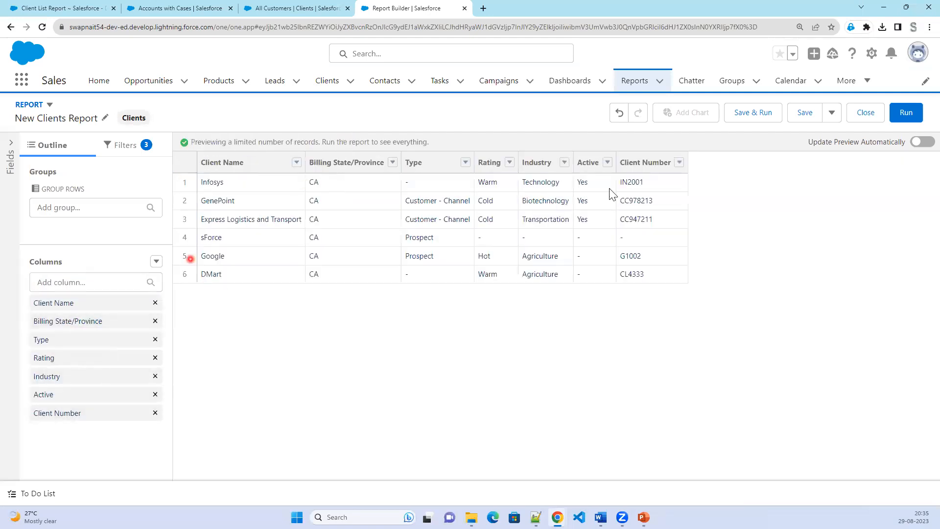
Name the report 'CA Account State', place it in the SWAPNAIT folder, and save.
click(794, 113)
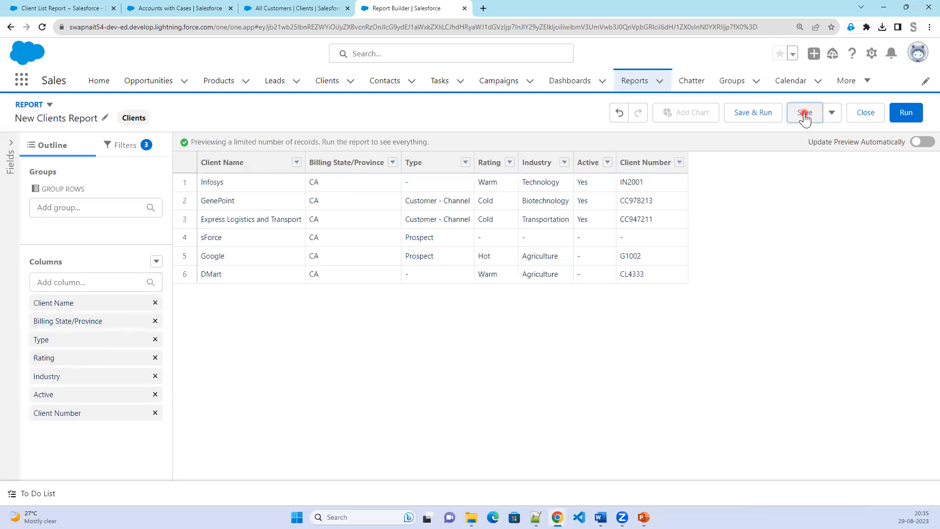
click(265, 197)
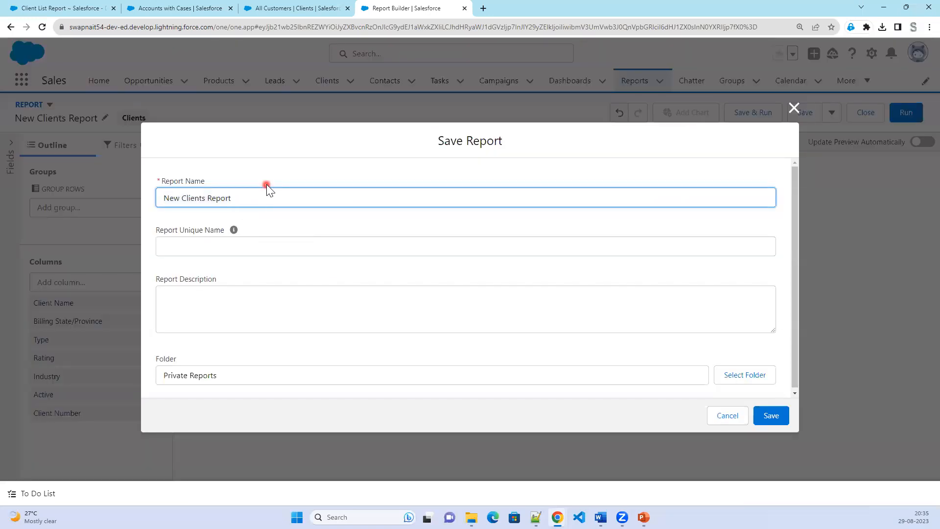
drag(248, 200, 139, 193)
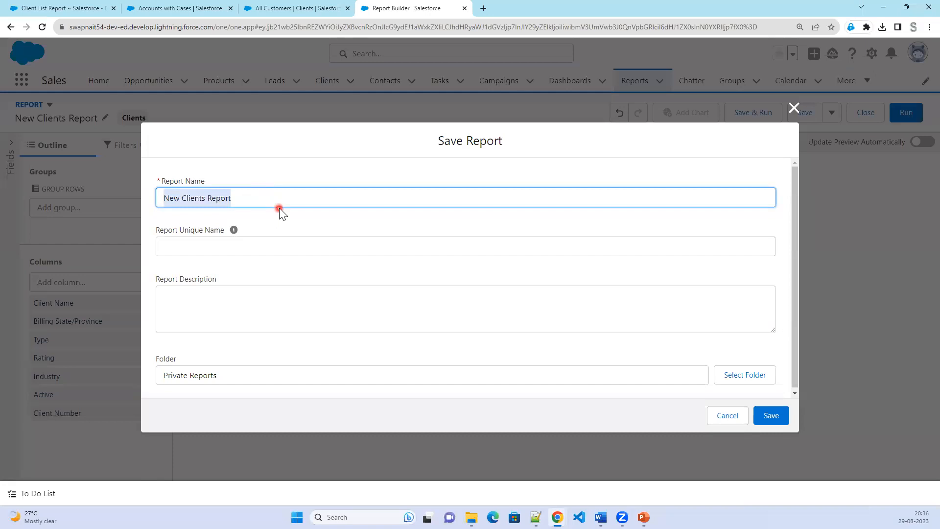
text(CA State)
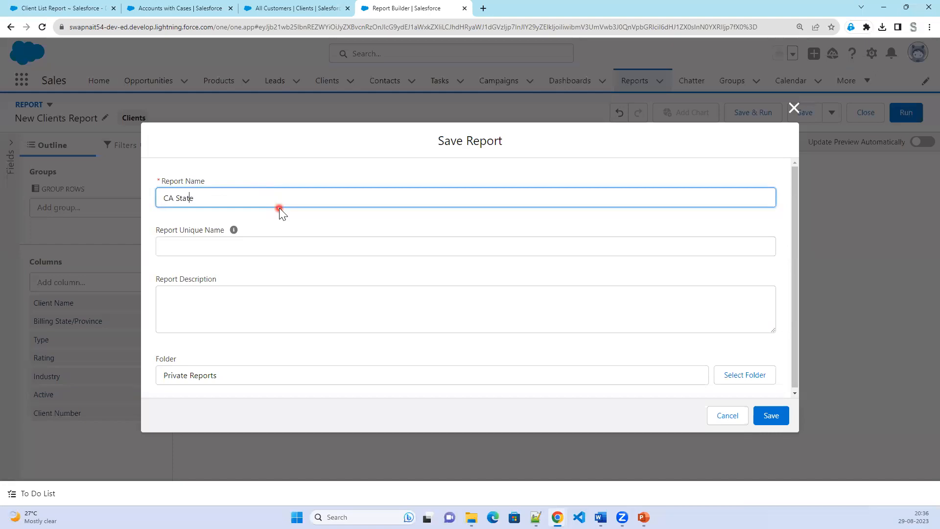
text(Accoutn)
key(BackSpace)
key(BackSpace)
text(nt)
click(755, 376)
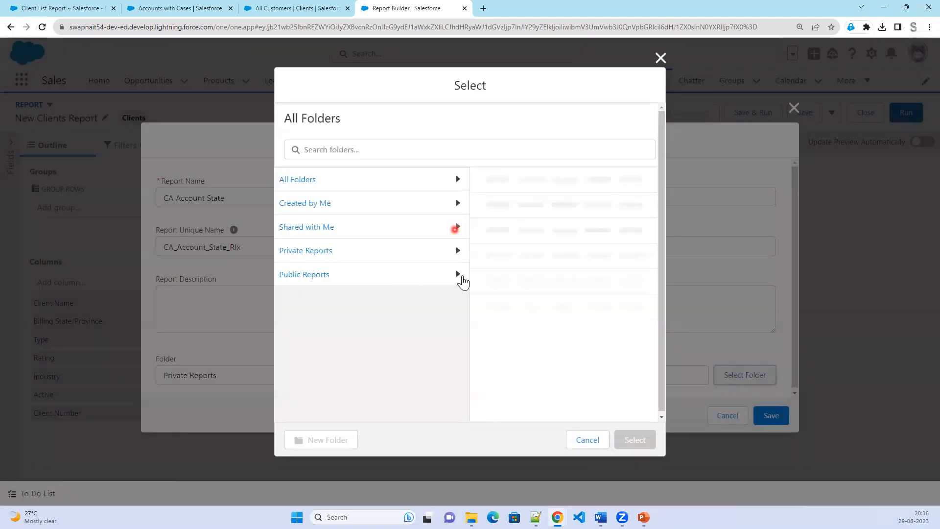
click(497, 297)
click(639, 440)
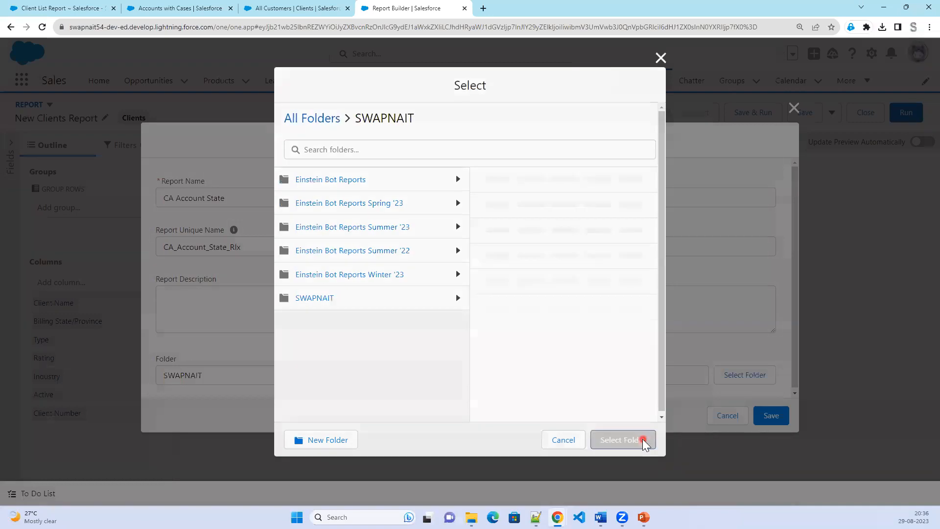
click(770, 416)
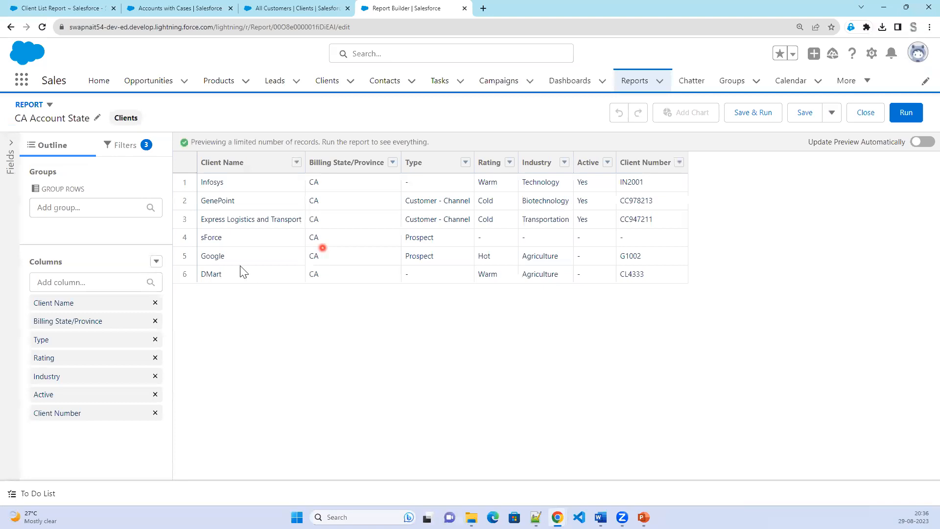
Review the report's filter logic in the filter options, leaving it unchanged.
click(123, 148)
click(156, 171)
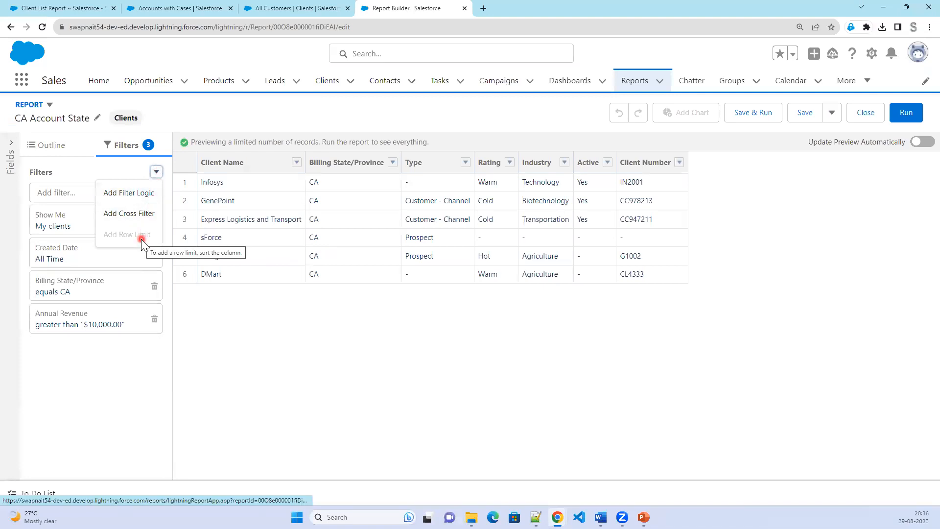
click(136, 195)
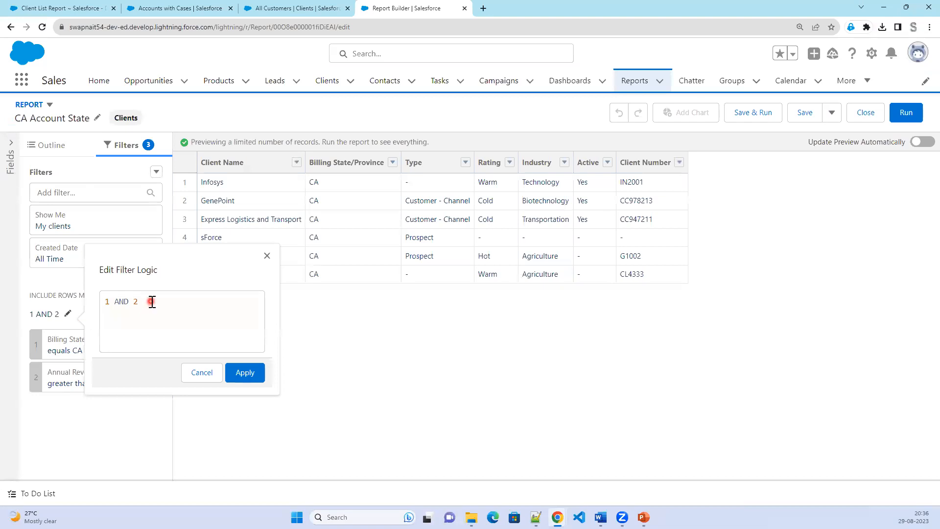
click(192, 377)
click(155, 173)
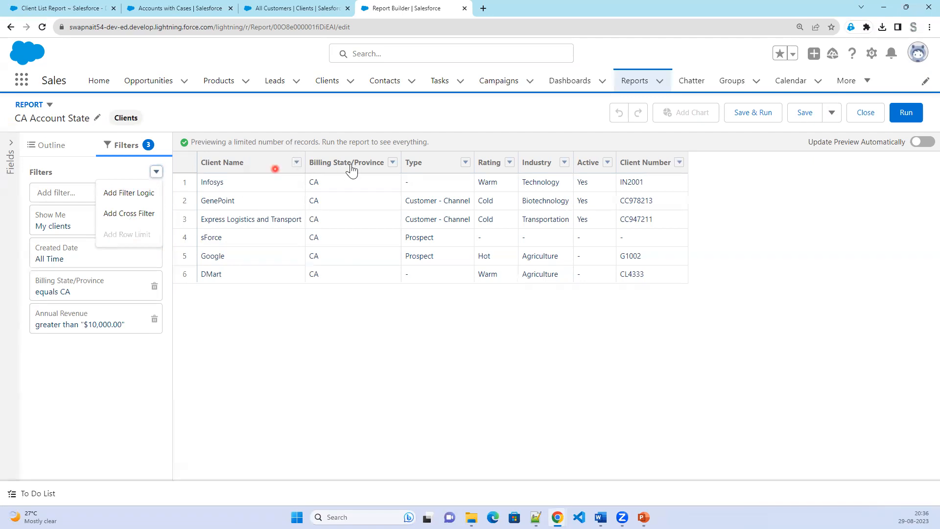
Group the preview rows by Rating and refresh the preview.
click(510, 162)
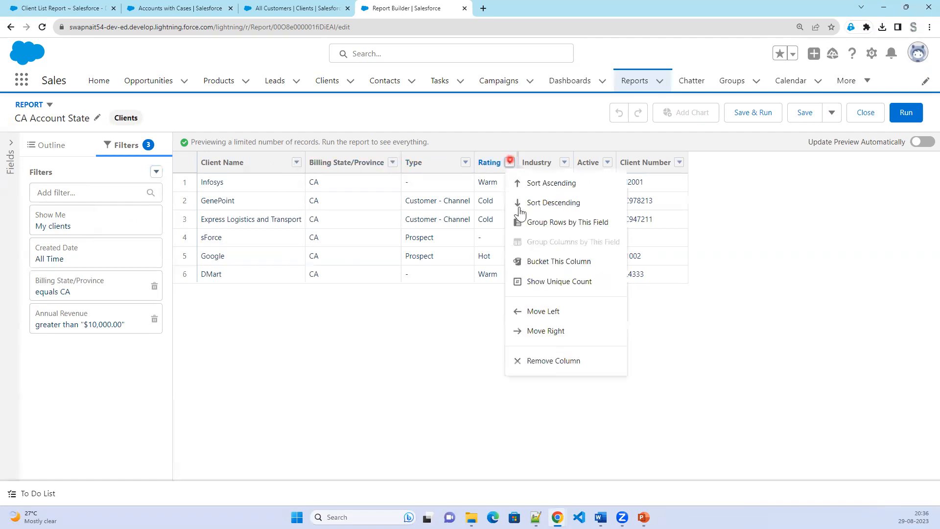
click(568, 225)
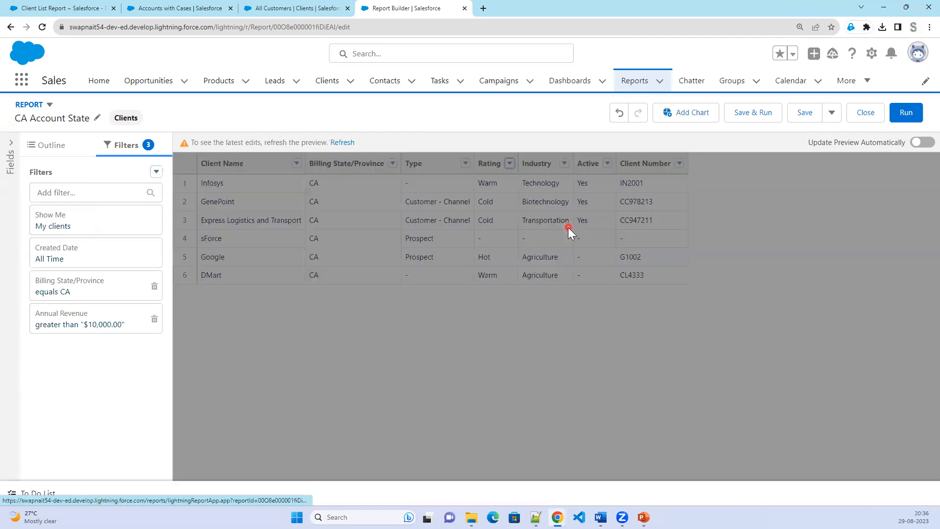
click(336, 142)
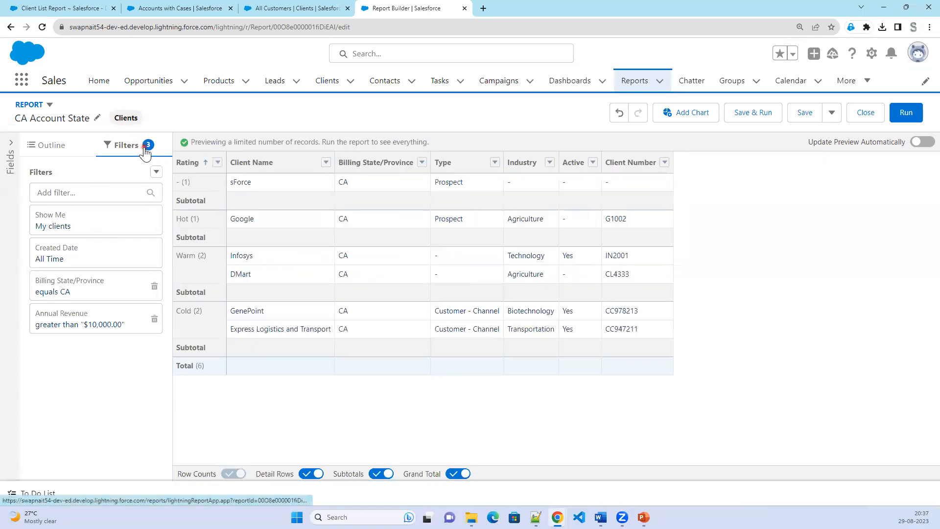
click(155, 172)
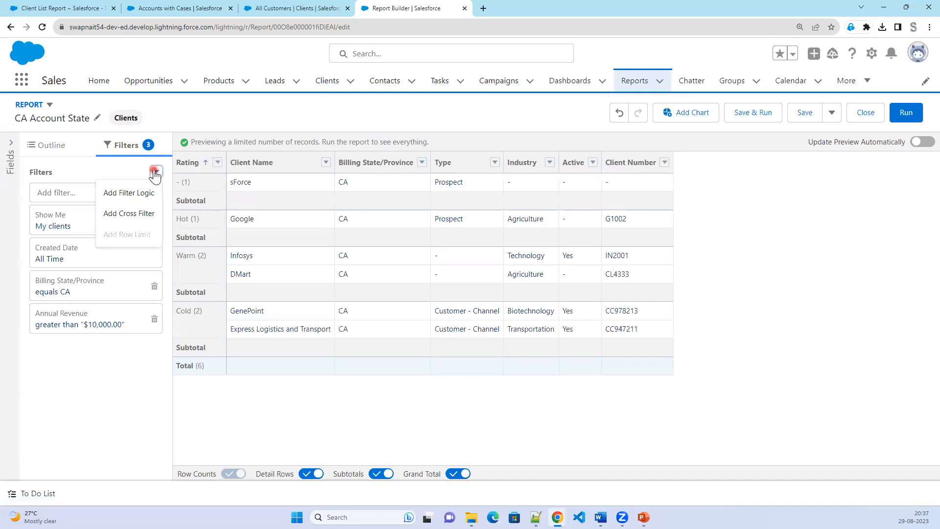
click(360, 123)
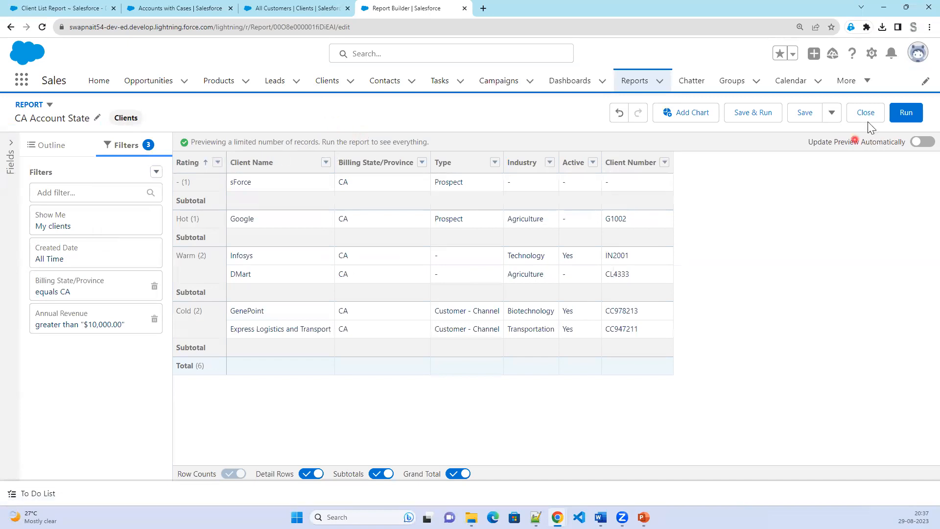
Go to the Reports page via the All Tabs list and open CA Account State.
click(58, 8)
click(844, 105)
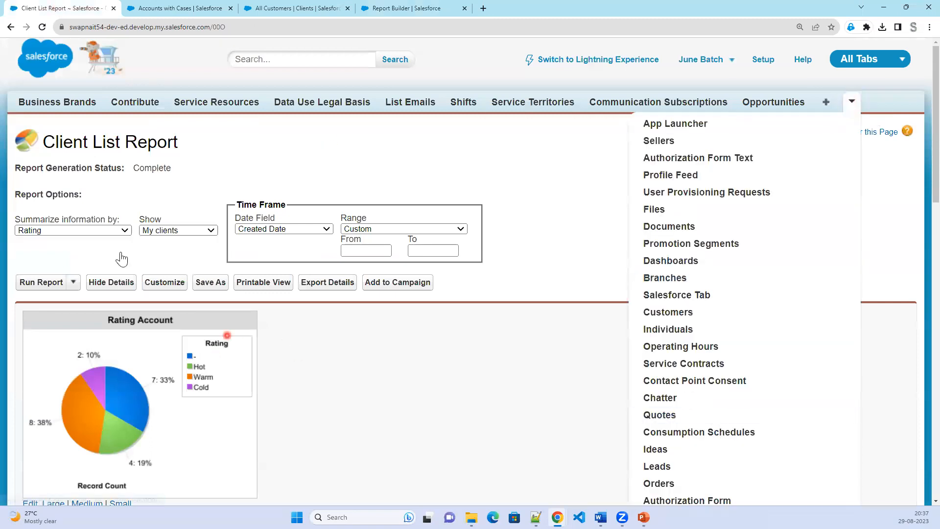
click(11, 28)
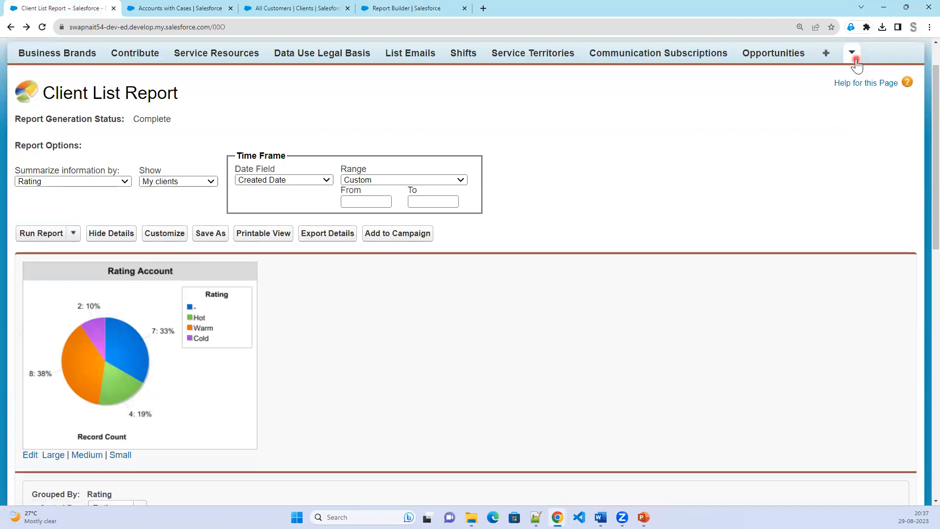
click(856, 64)
scroll(726, 438, down, 8)
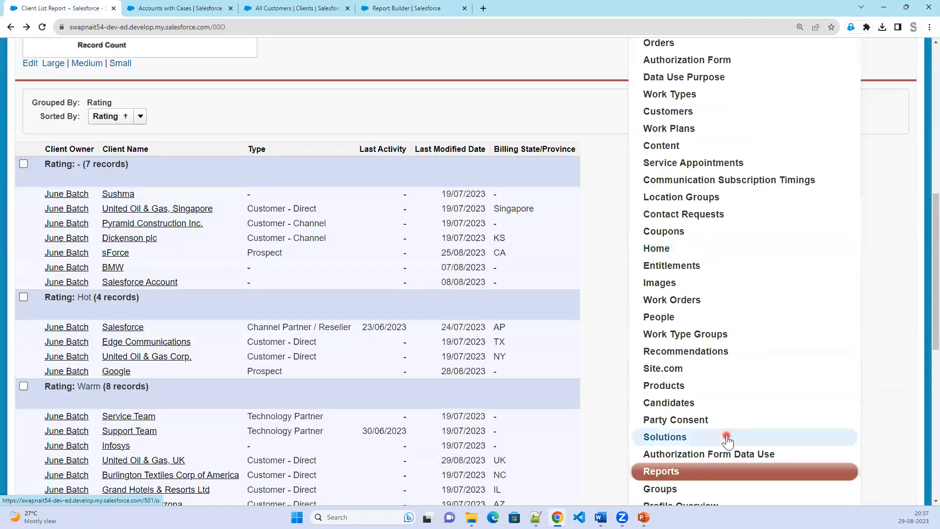
click(675, 468)
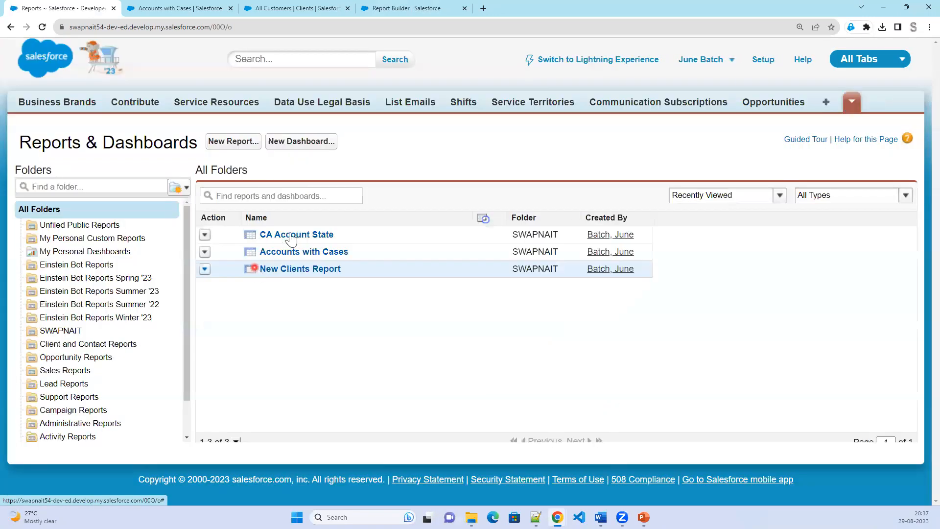
click(291, 236)
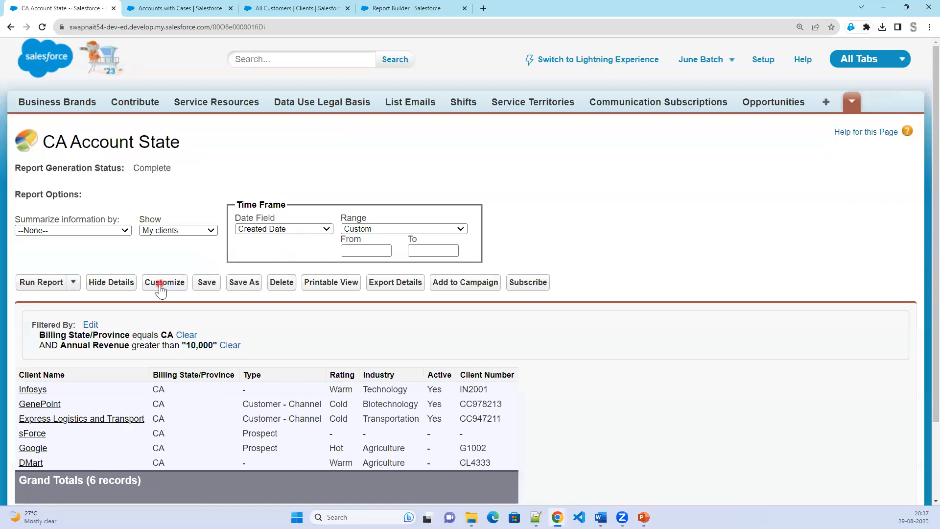
Add a 5-row limit sorted ascending by Client Name, then save and run the report.
click(160, 288)
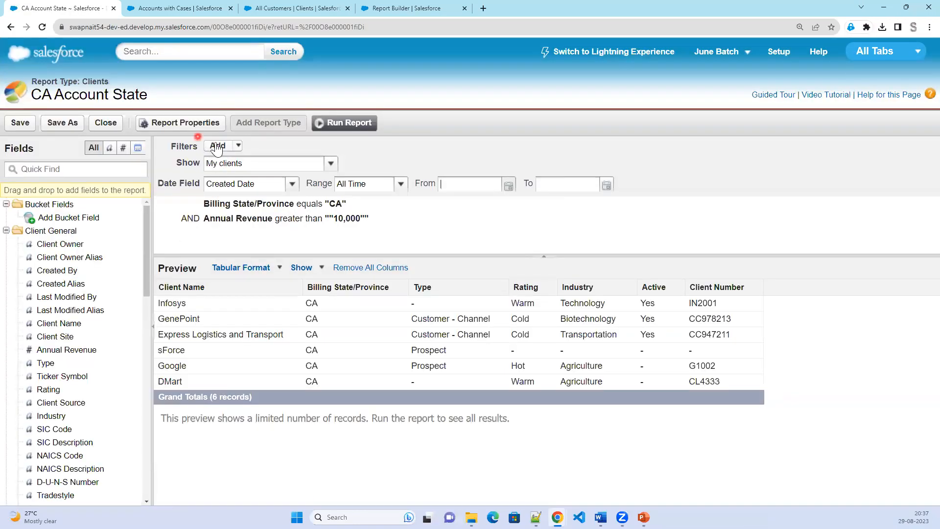
click(237, 146)
click(270, 267)
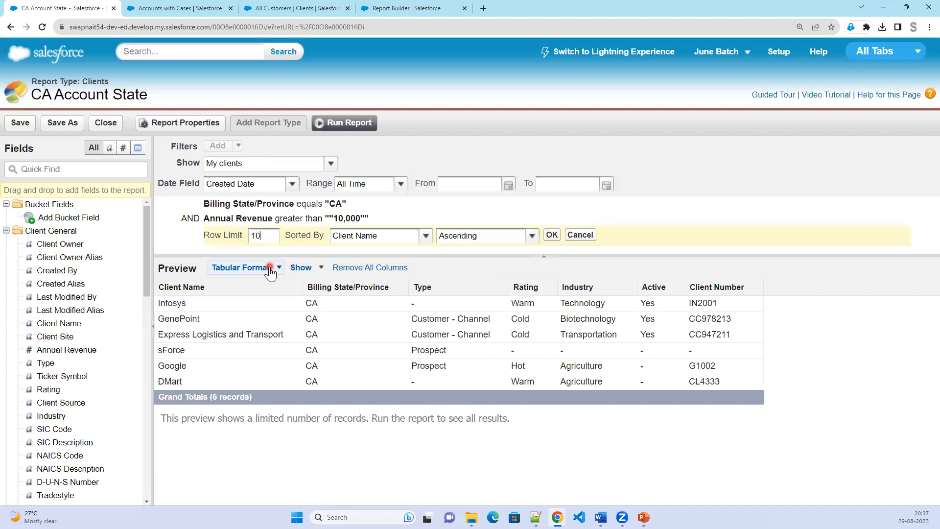
text(5)
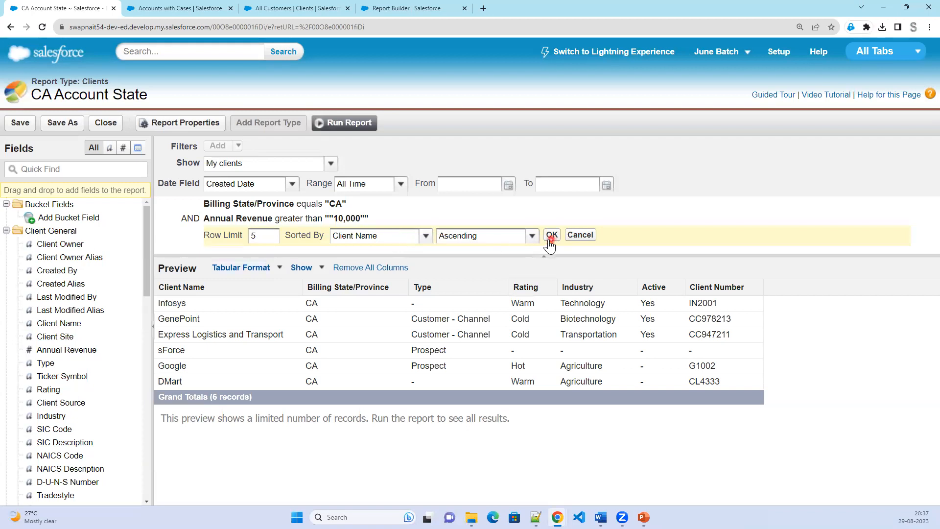
click(265, 239)
click(551, 235)
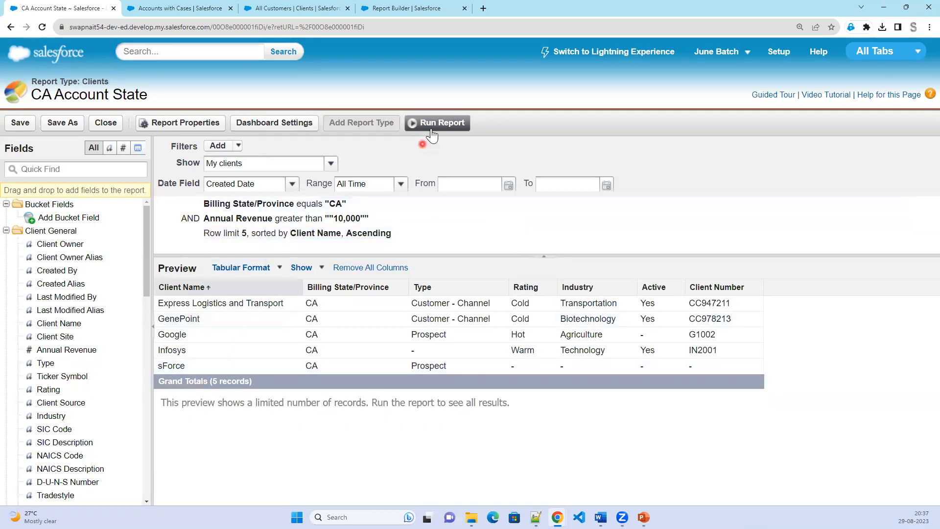
click(20, 123)
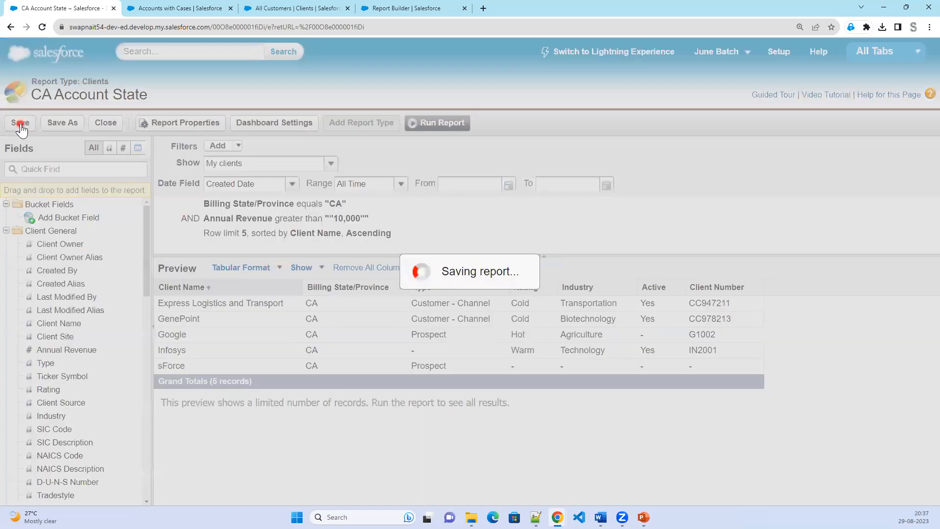
click(448, 128)
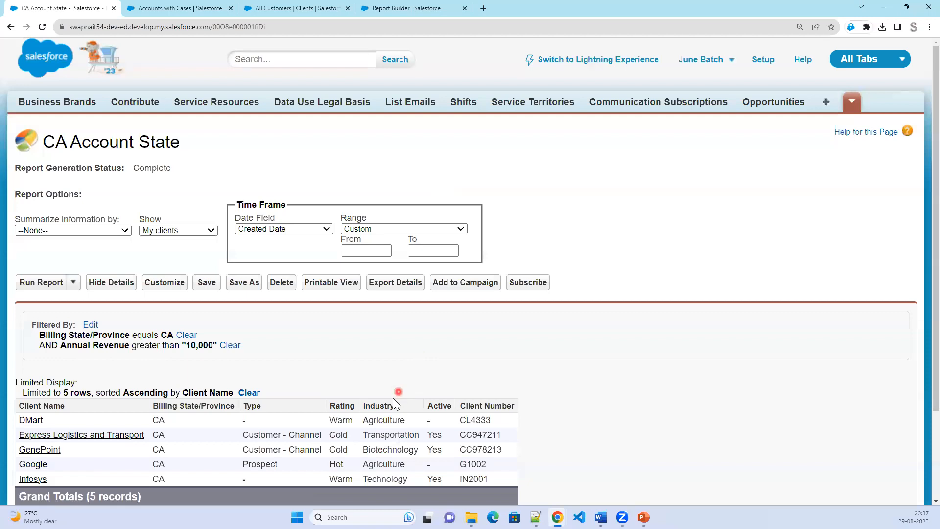
Change the row limit to 3, run the report, and highlight its filters and row-limit summary.
scroll(263, 438, down, 1)
scroll(263, 438, down, 1)
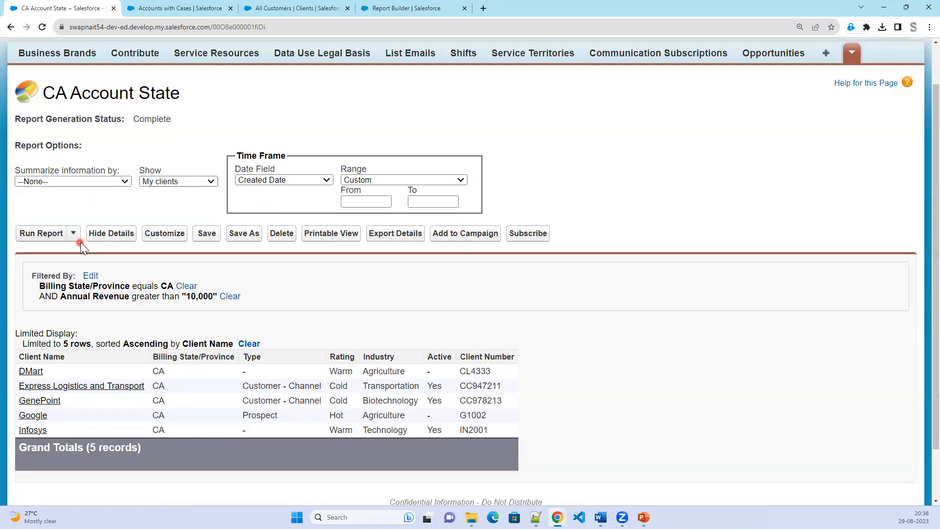
click(165, 234)
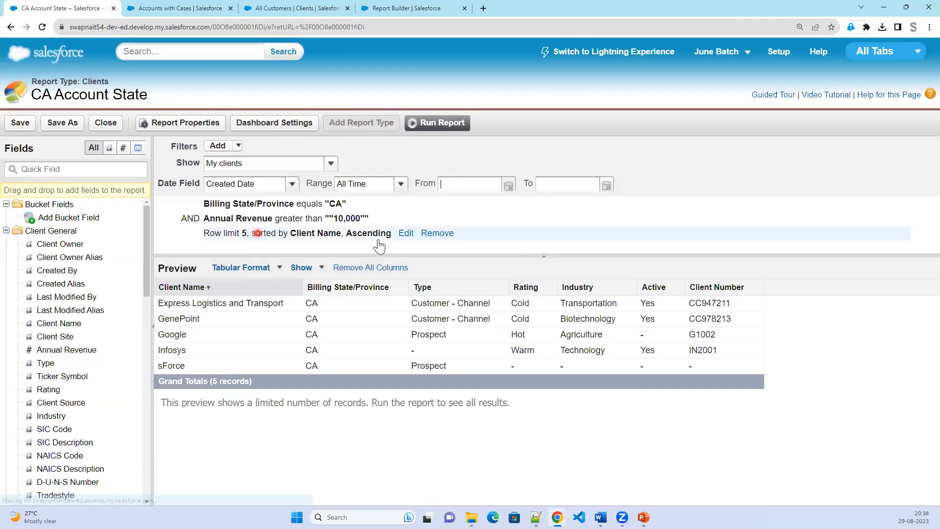
click(405, 233)
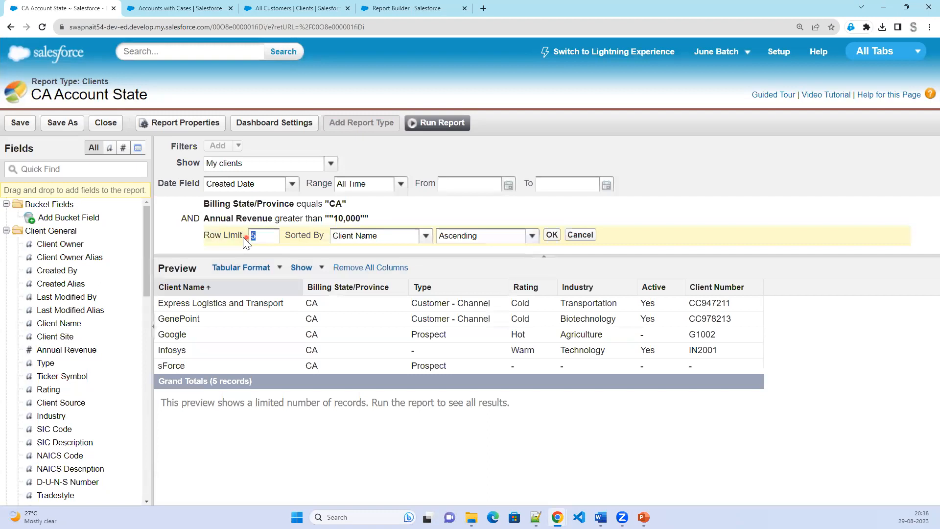
text(3)
click(551, 235)
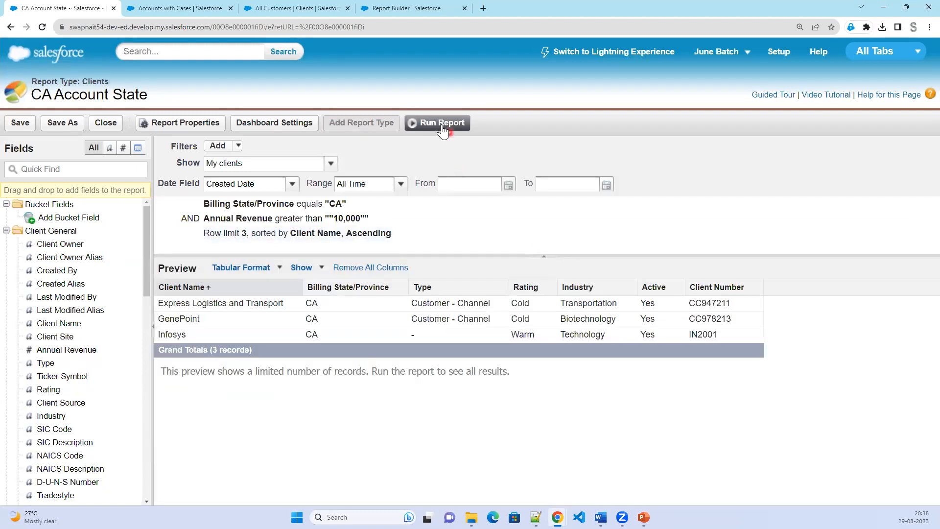
click(442, 124)
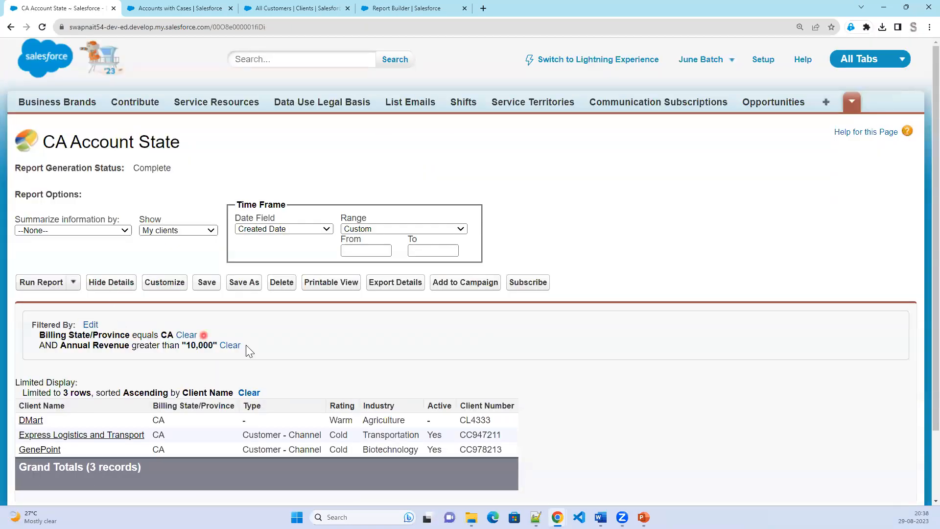
drag(244, 345, 45, 337)
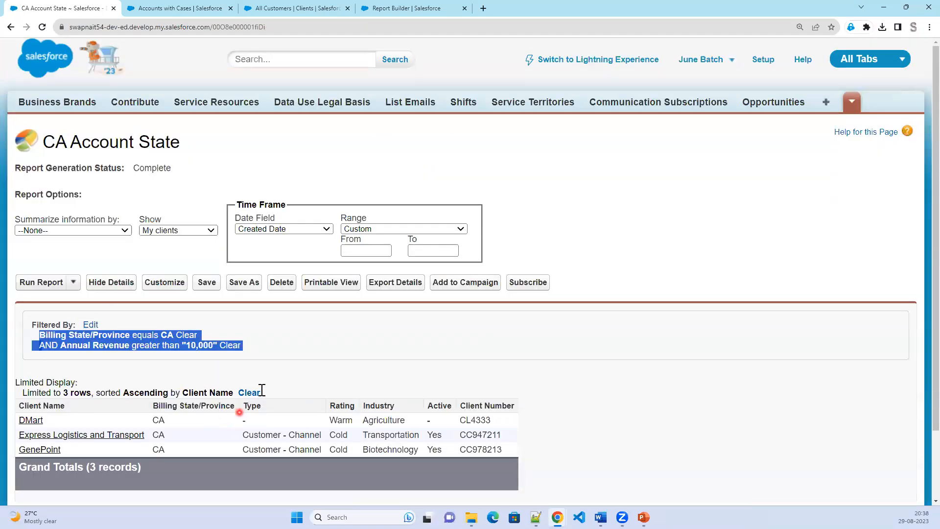
drag(264, 392, 228, 395)
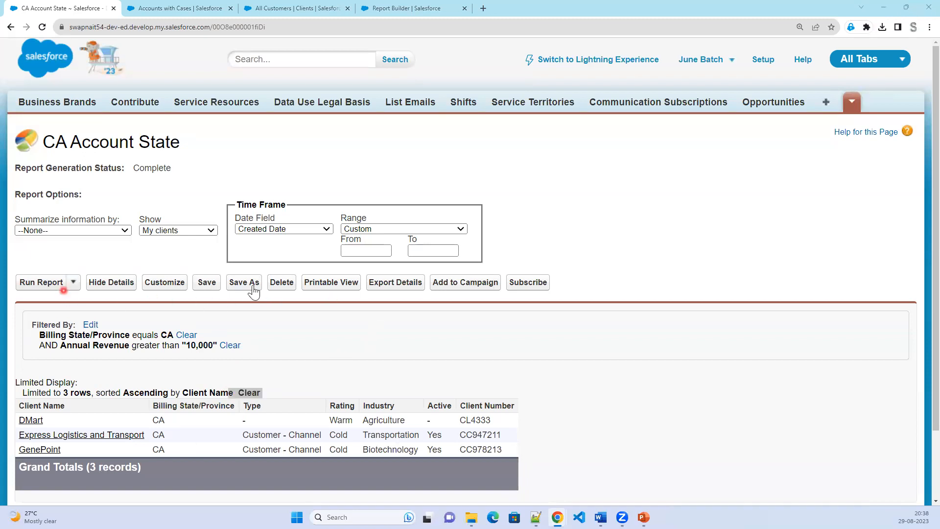
Save the report as CA Account State in the SWAPNAIT folder.
click(205, 285)
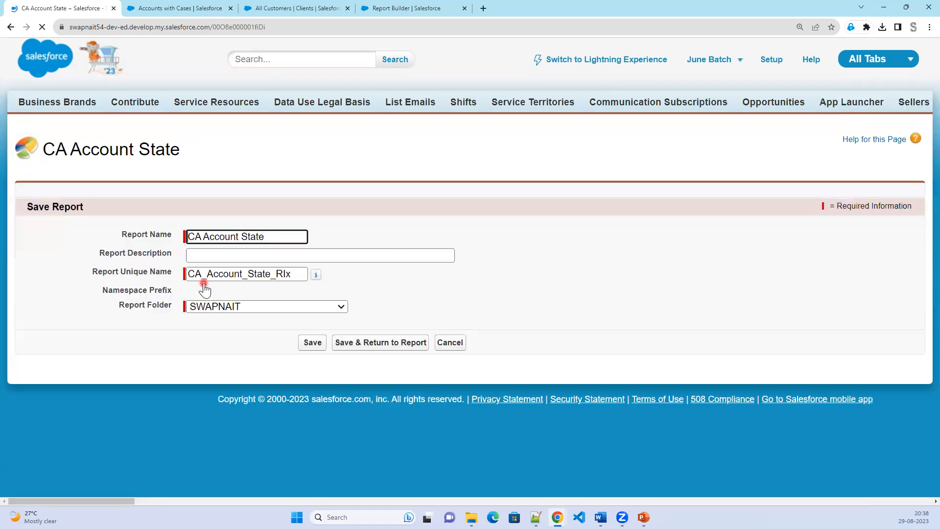
click(311, 344)
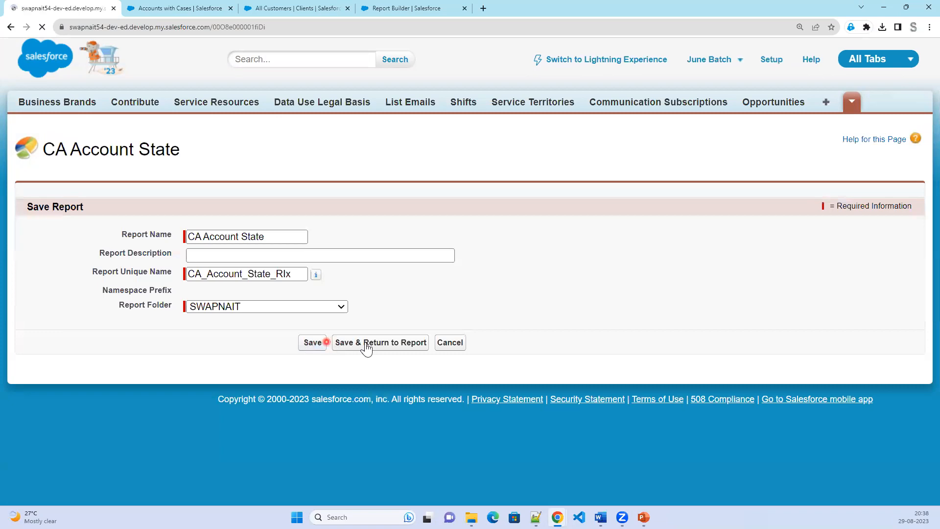
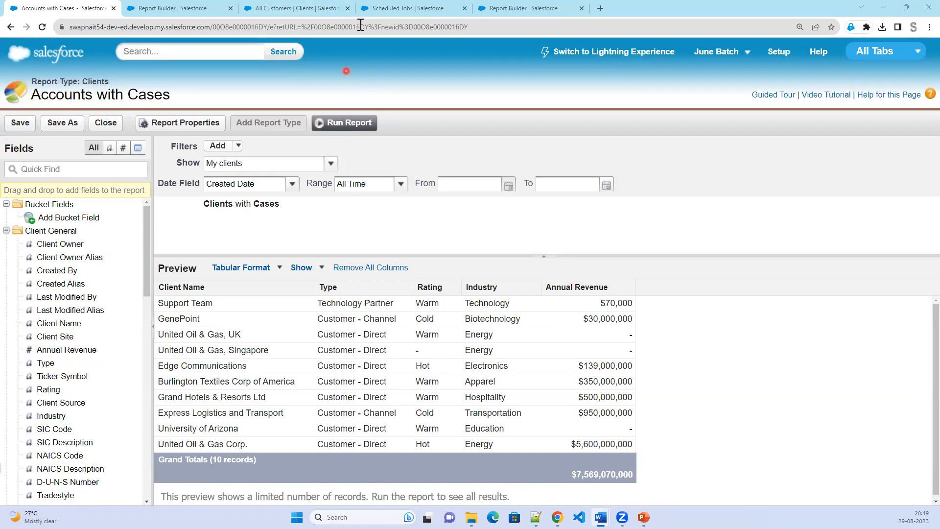
Go to Scheduled Jobs to see the Accounts with Cases report run scheduled for 01/09/2023.
click(399, 7)
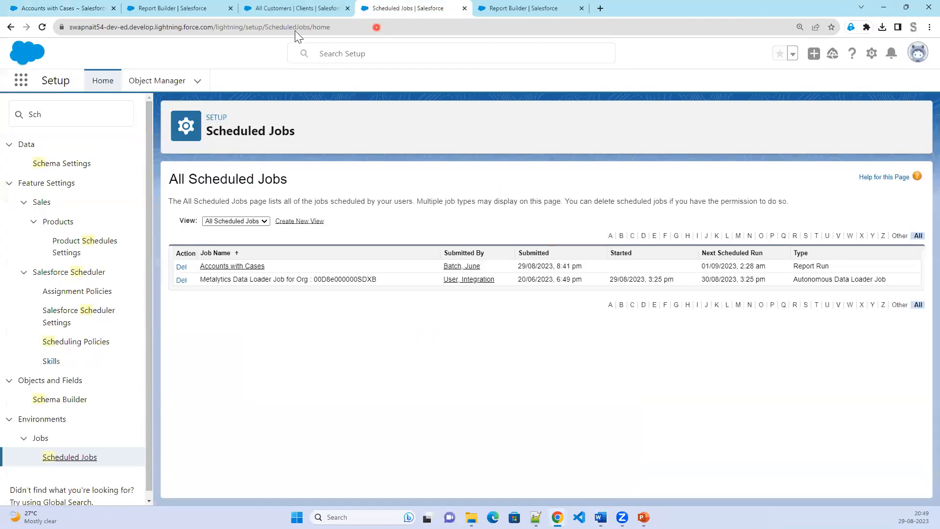
Open the first recently viewed opportunity and show its Details.
click(297, 13)
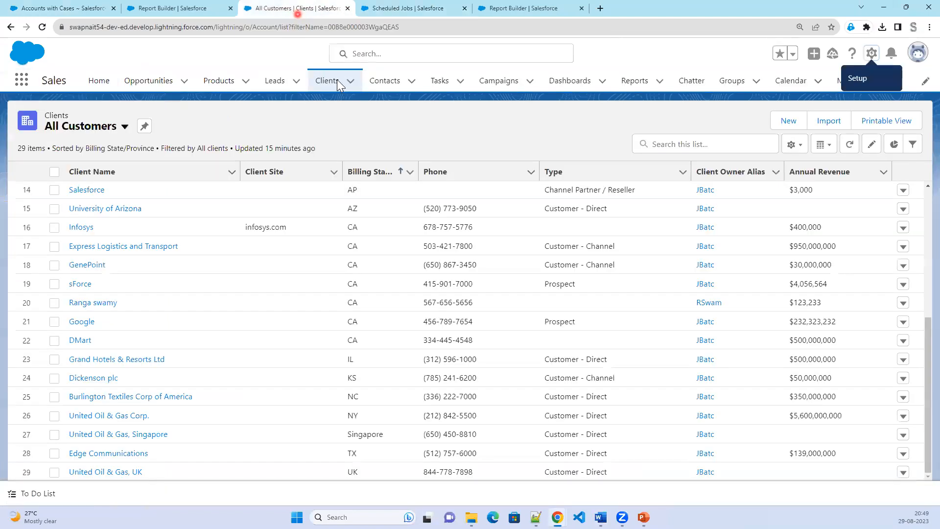
click(146, 89)
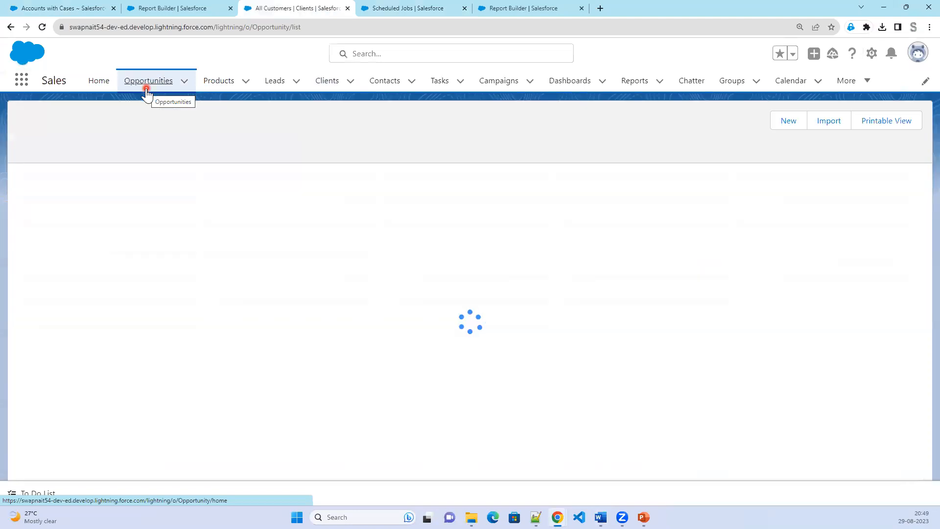
click(145, 121)
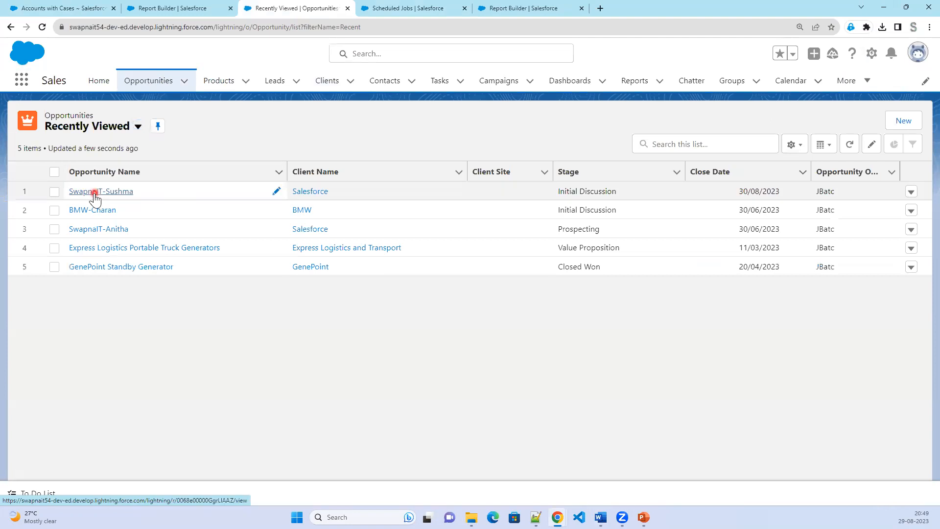
click(94, 192)
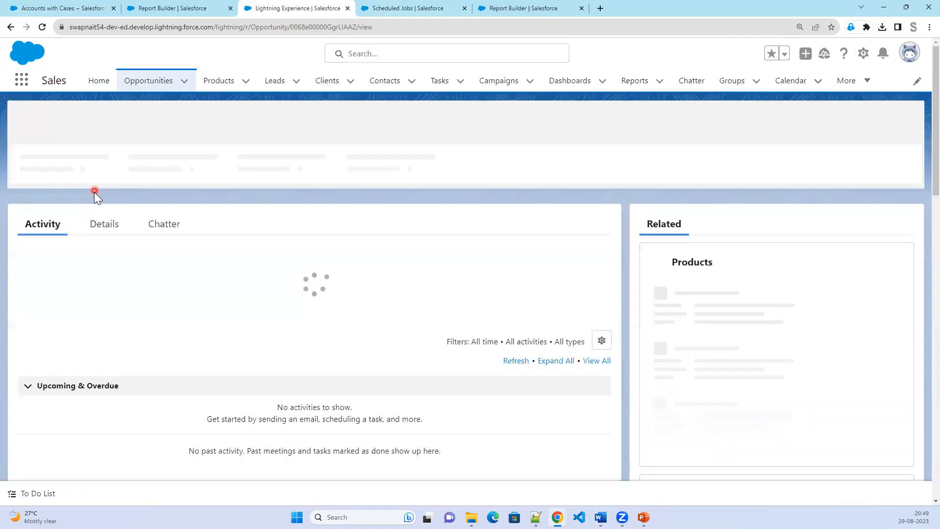
click(102, 219)
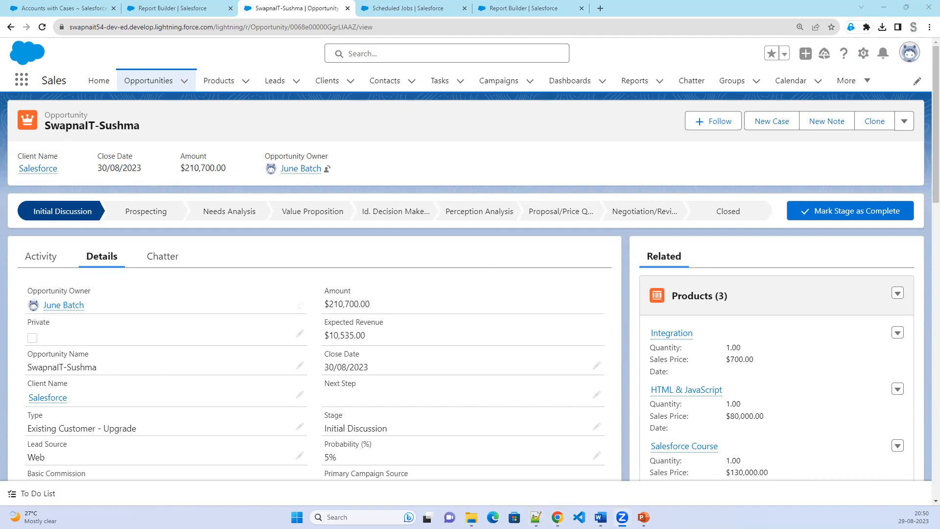
key(alt+Tab)
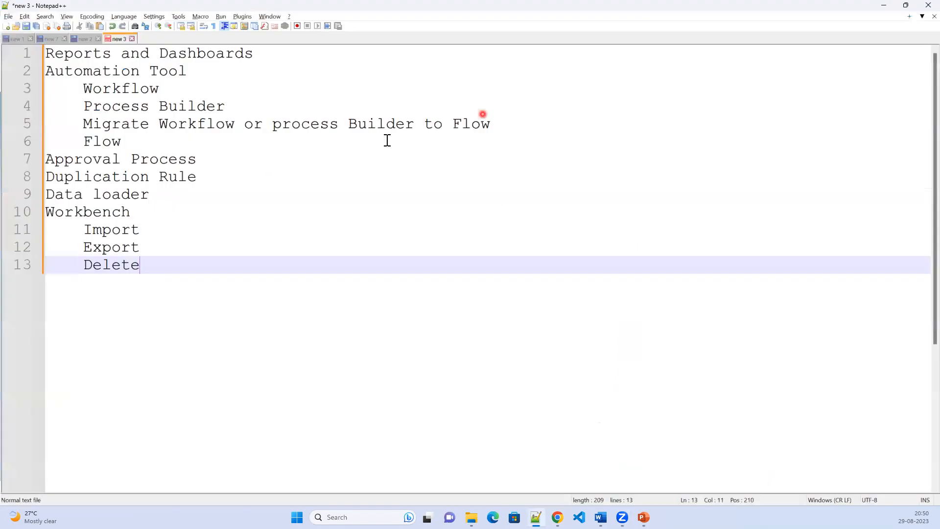
Replace the notes with two lines: '>10,000 --> Premium' and '<10,000 --> Basic'.
key(ctrl+a)
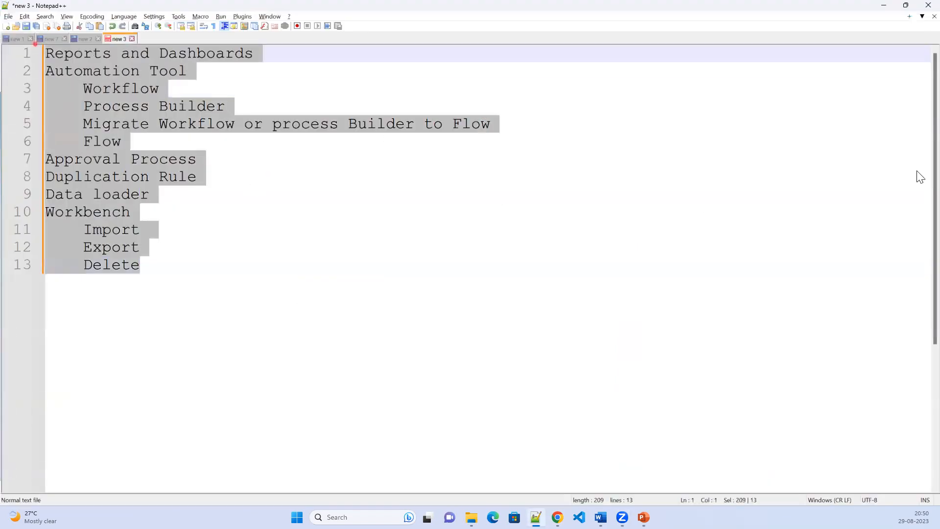
key(Delete)
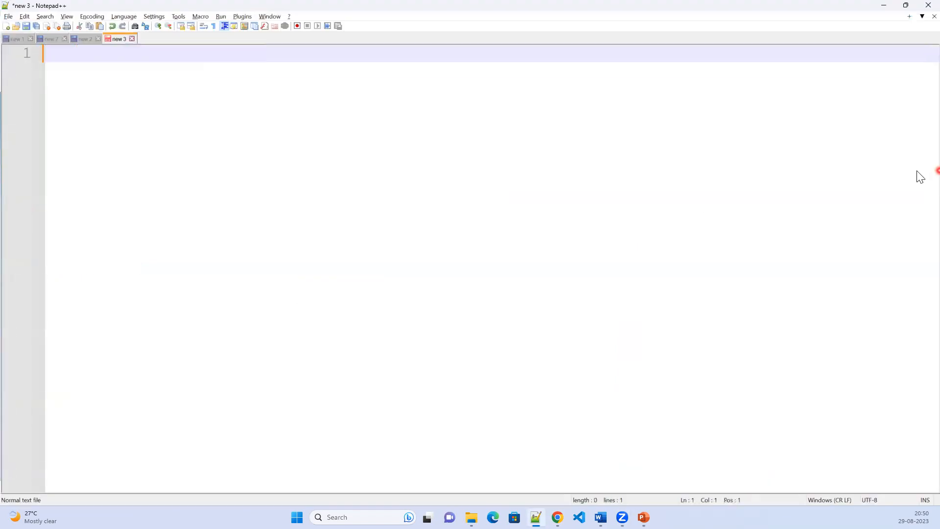
text(>10,000 --> P)
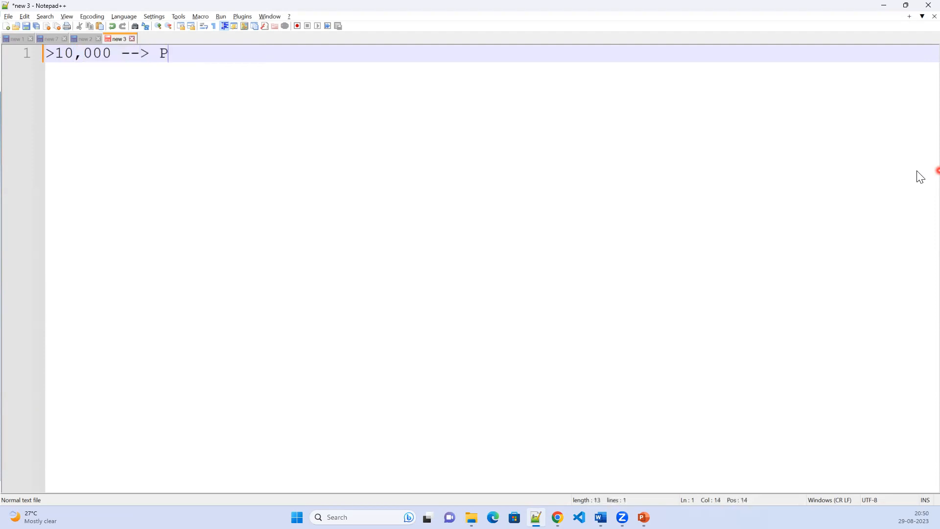
text(remium)
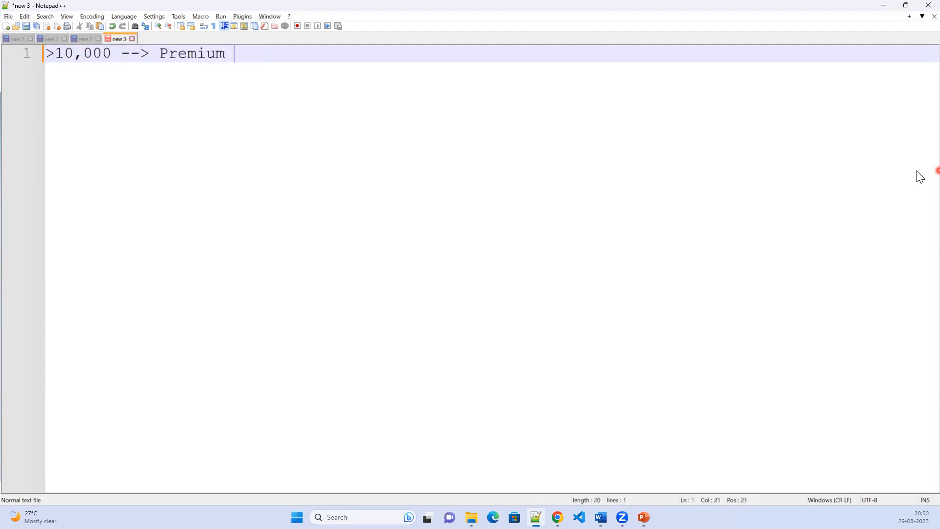
key(Return)
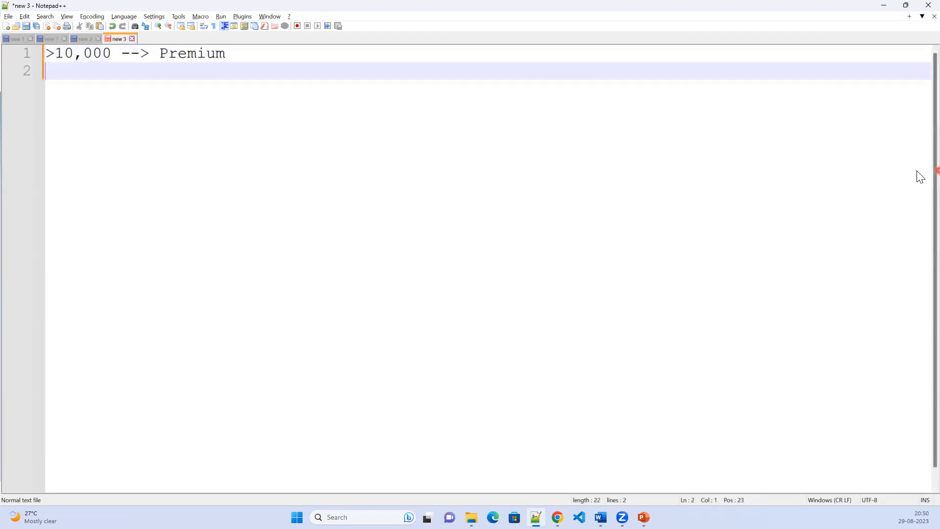
text(<10,000 --> Basic)
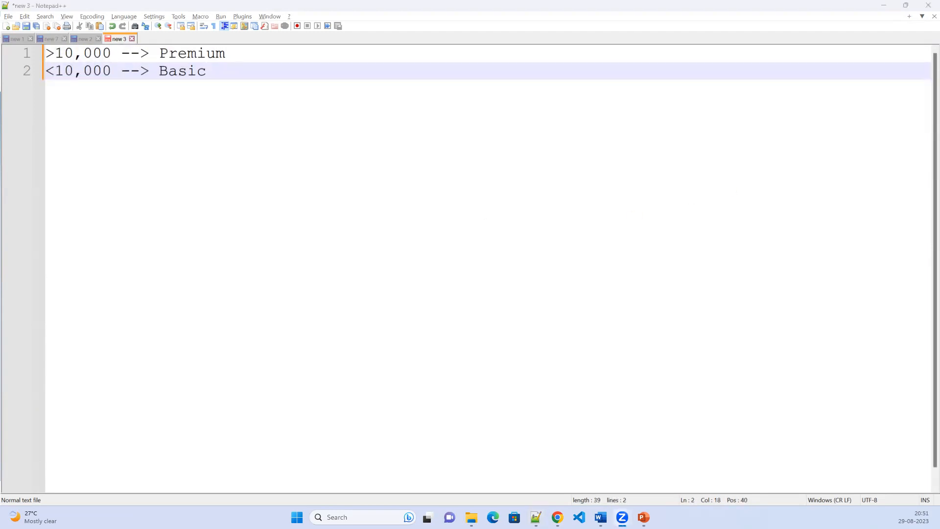
click(884, 7)
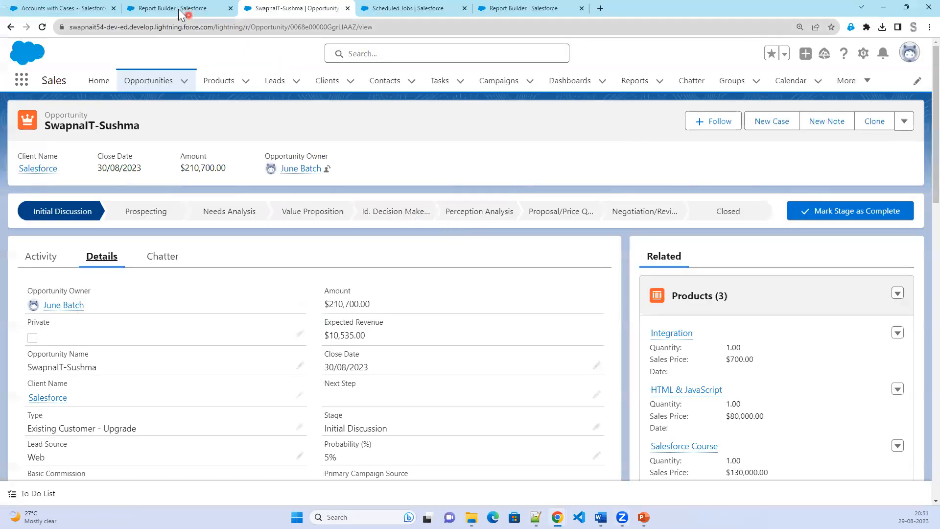
In the Accounts with Cases editor, highlight the empty spot beside Annual Revenue for a new column.
click(181, 10)
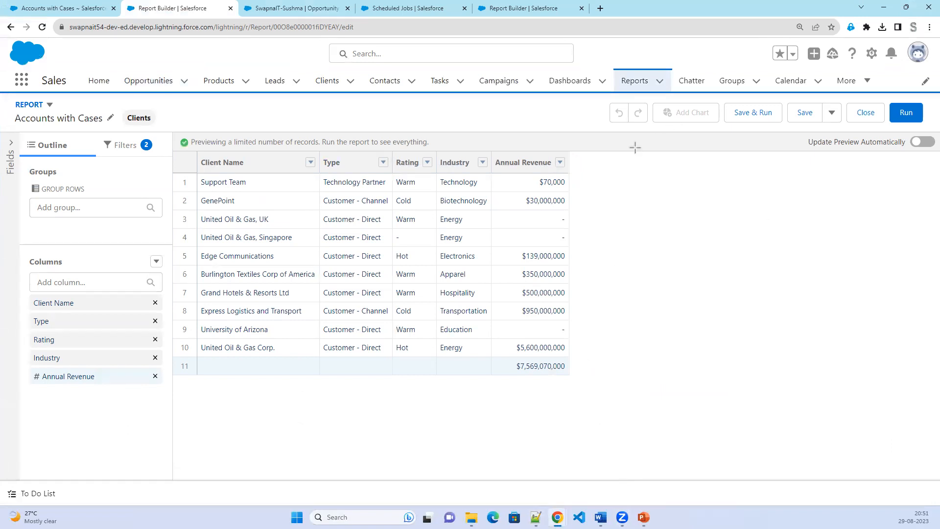
drag(570, 148, 600, 213)
mouse_move(652, 329)
mouse_down()
mouse_move(648, 386)
mouse_move(630, 370)
mouse_up()
drag(7, 111, 115, 126)
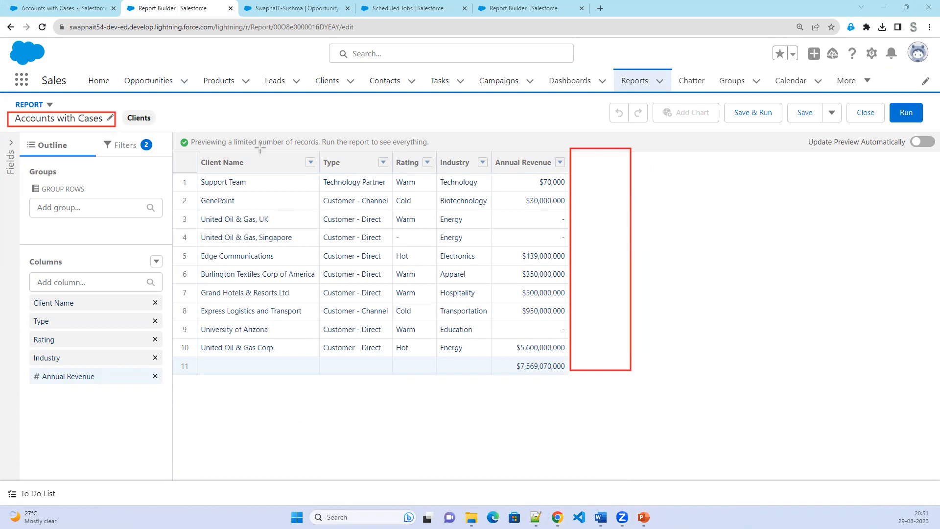
mouse_move(572, 153)
mouse_down()
mouse_move(611, 175)
mouse_move(633, 171)
mouse_up()
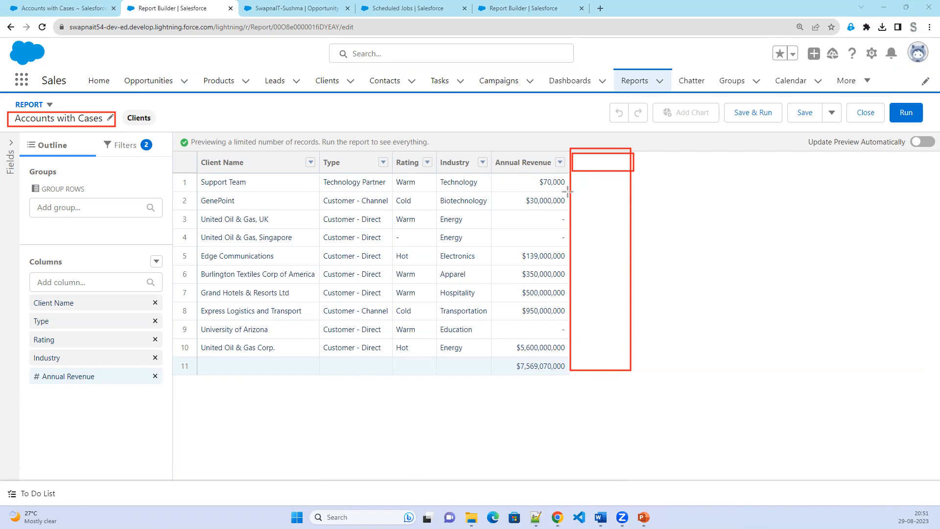
drag(568, 191, 637, 211)
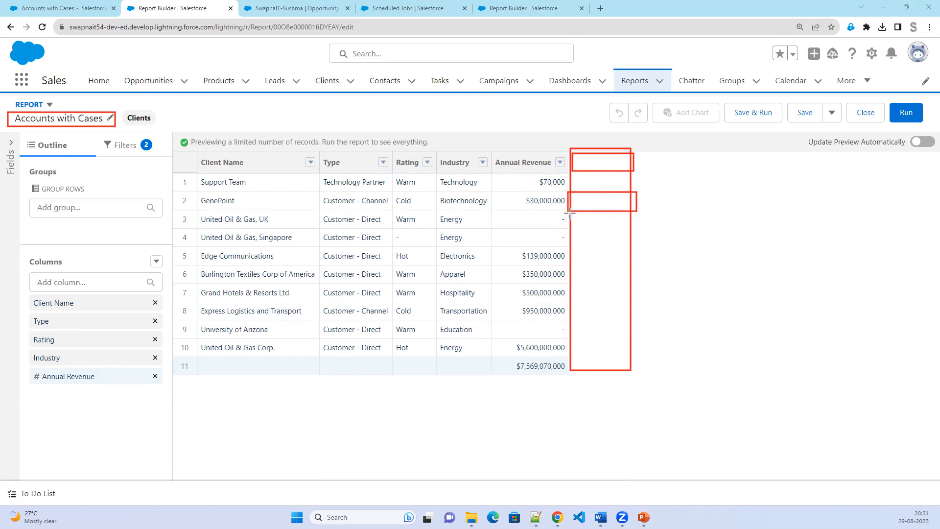
drag(573, 246, 635, 266)
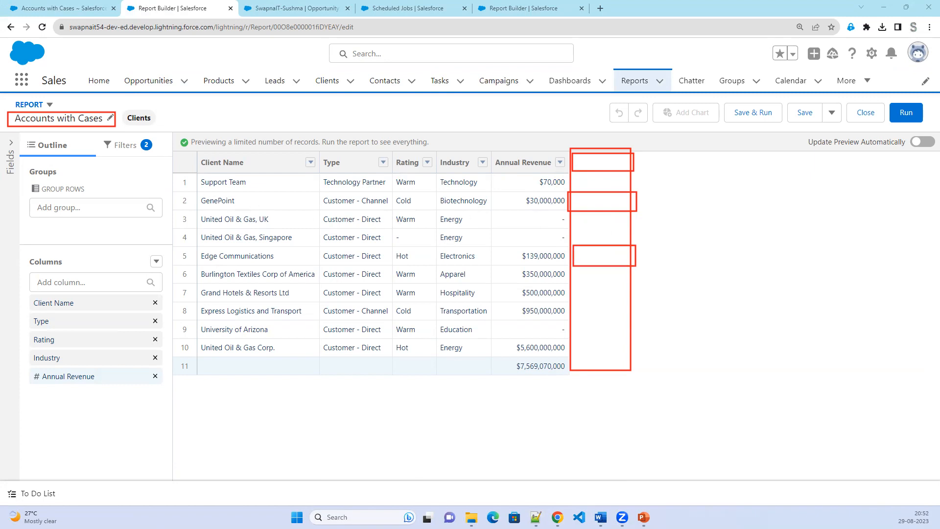
Look over the fields and filters panels, then add a bucket column to the report.
click(8, 146)
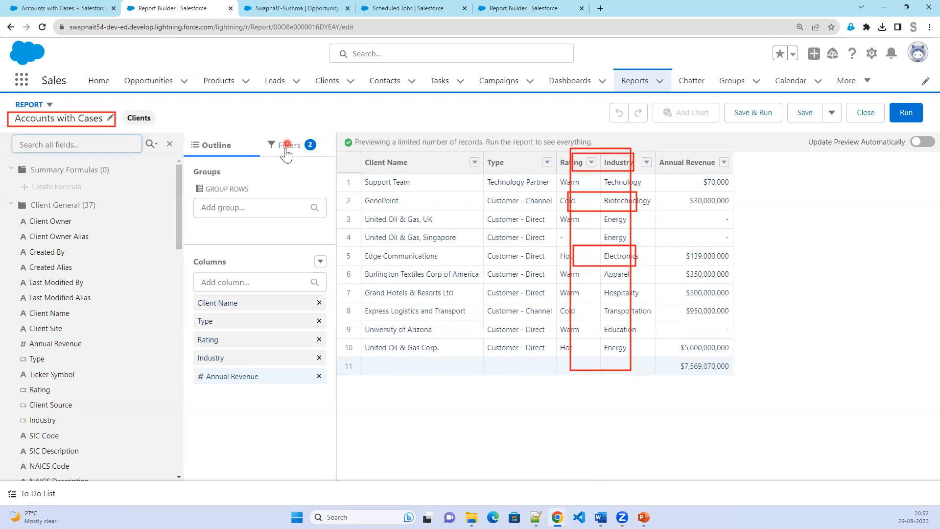
click(165, 149)
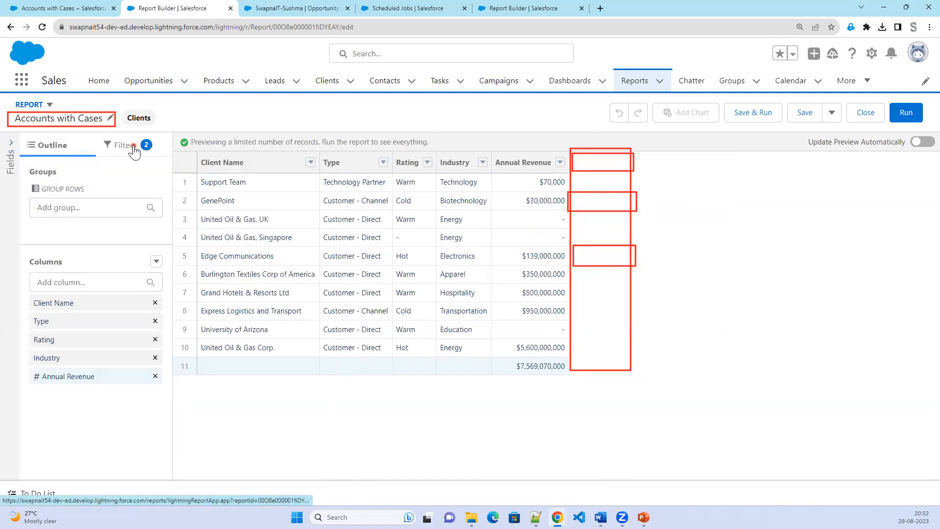
click(143, 147)
click(156, 172)
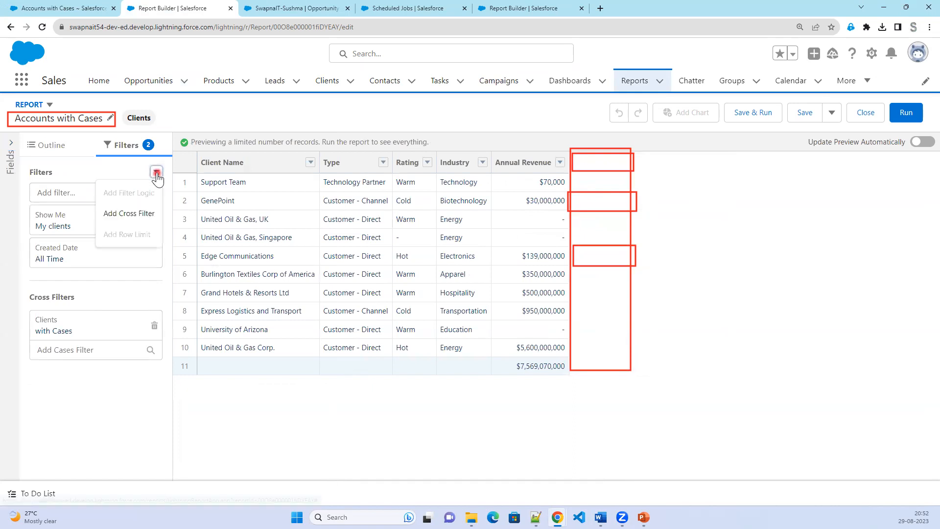
click(40, 155)
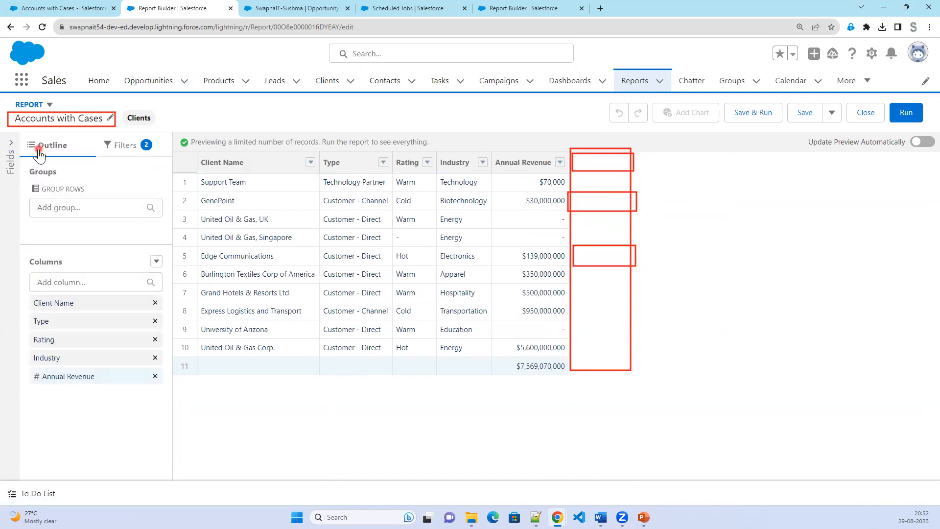
click(155, 262)
click(135, 283)
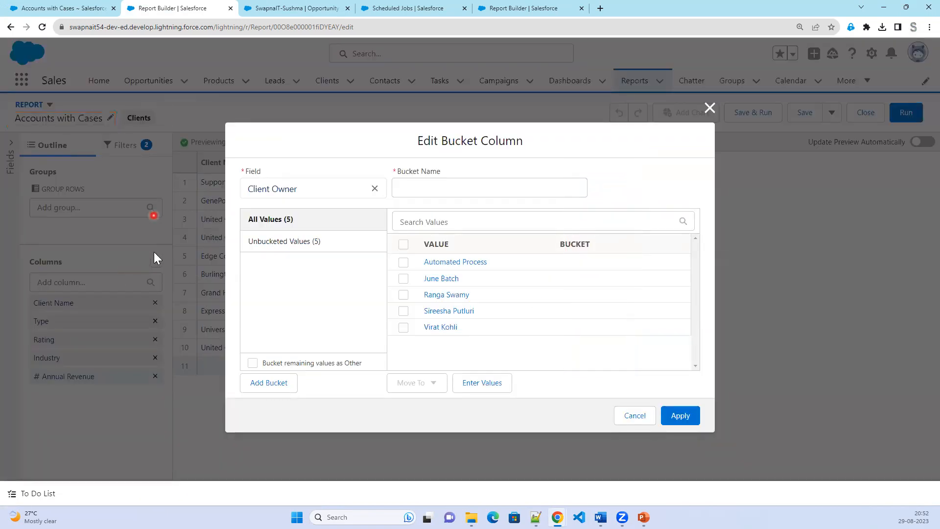
Base the bucket column on Annual Revenue instead of Client Owner.
click(406, 193)
click(425, 188)
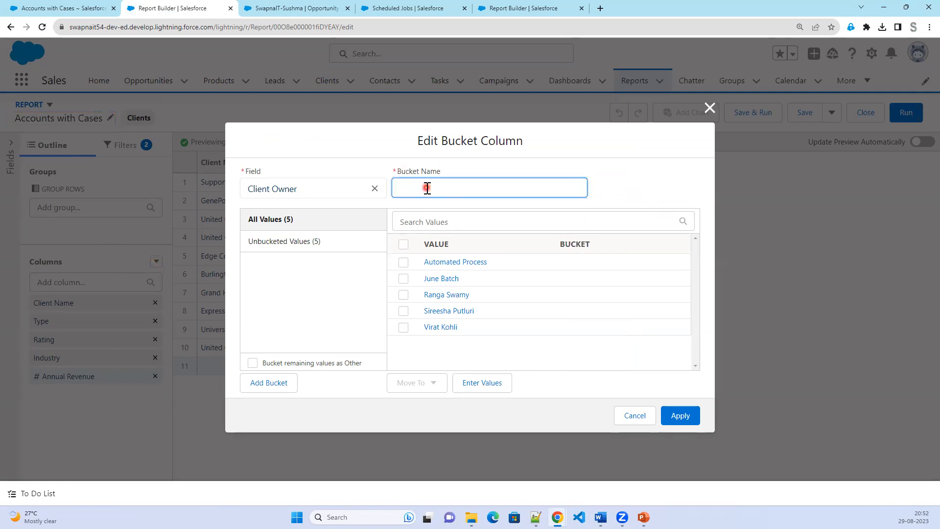
click(375, 189)
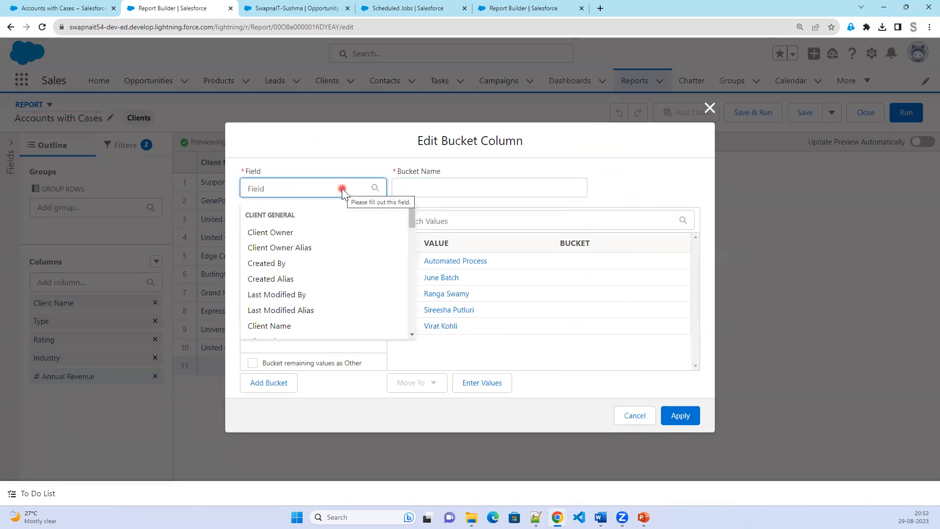
text(Ann)
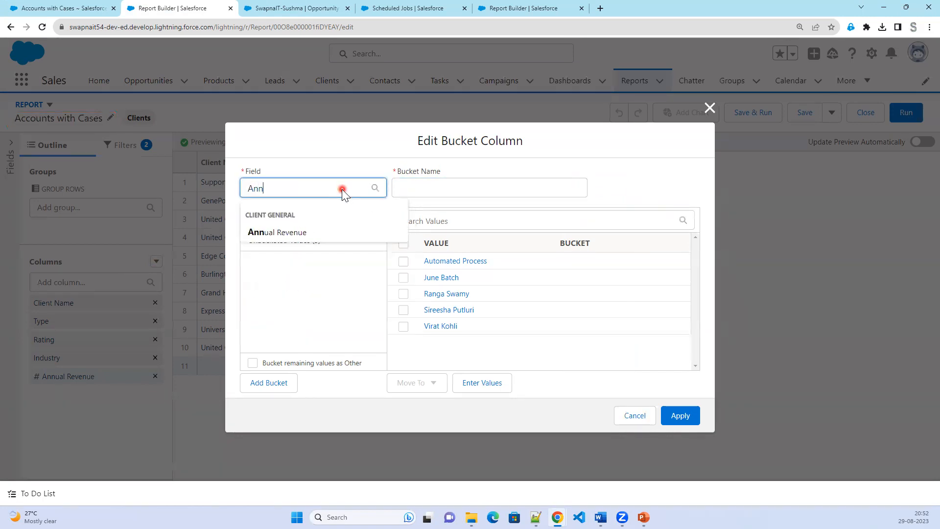
click(301, 233)
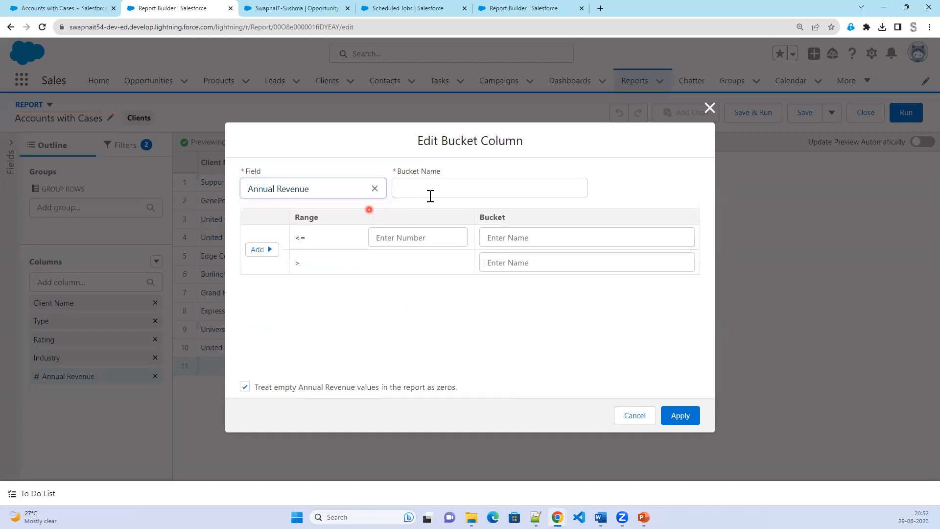
Name the bucket Type of Customer, split at 80000 into Basic and Premium, and apply it.
click(445, 187)
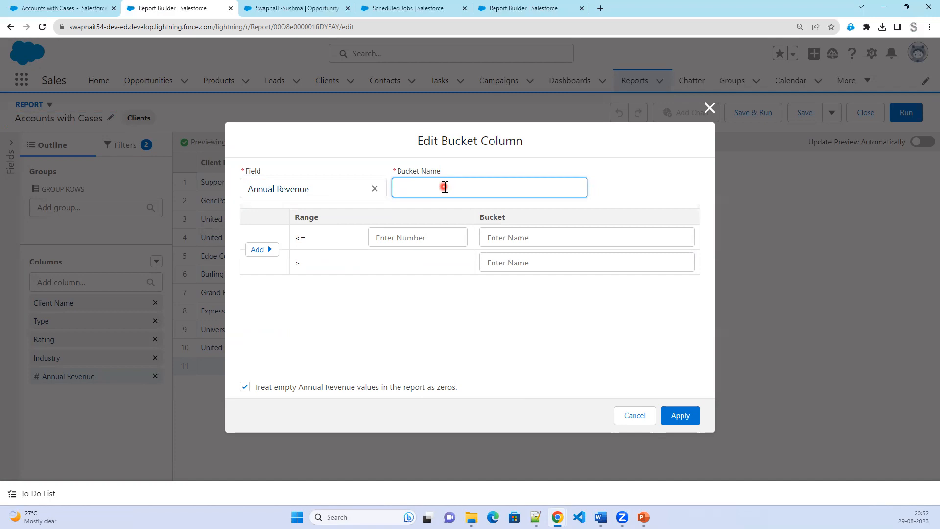
text(Type of Customer)
key(Tab)
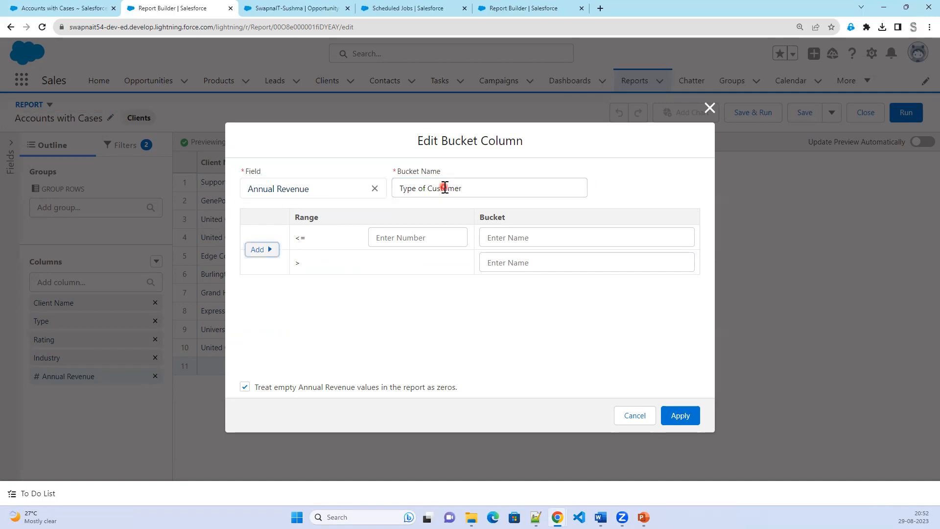
click(401, 241)
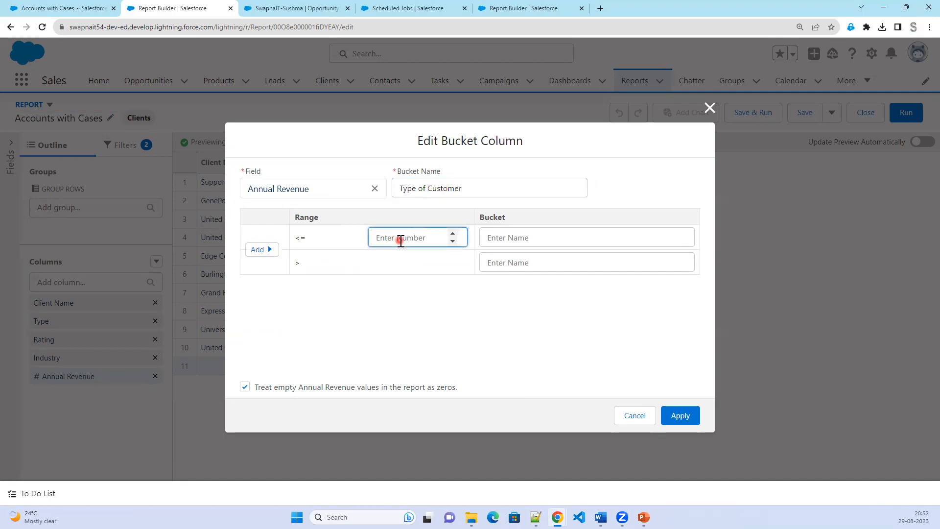
text(80000)
key(Tab)
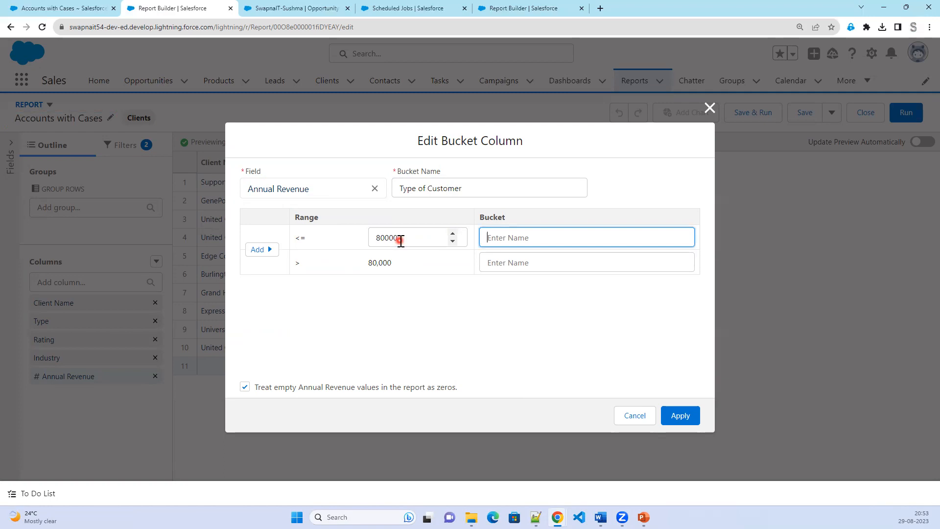
text(Basic)
key(Tab)
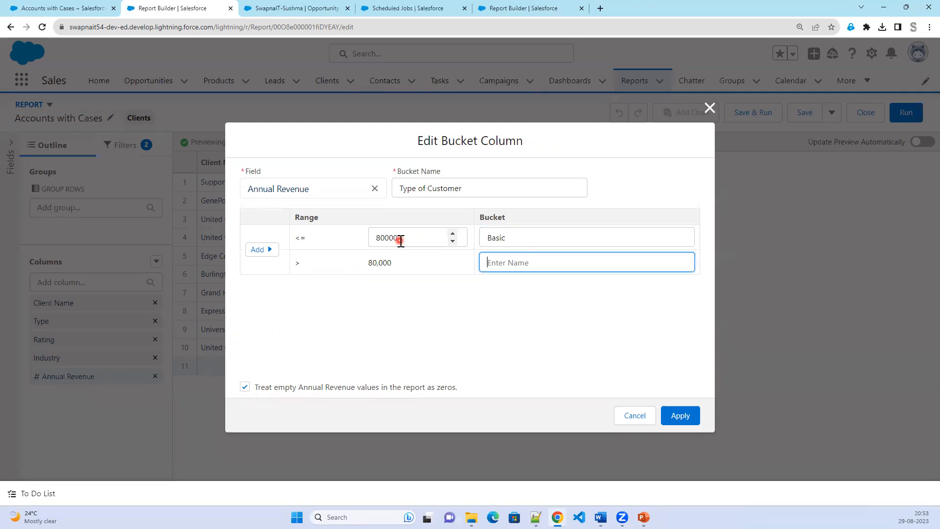
text(Premium)
click(682, 415)
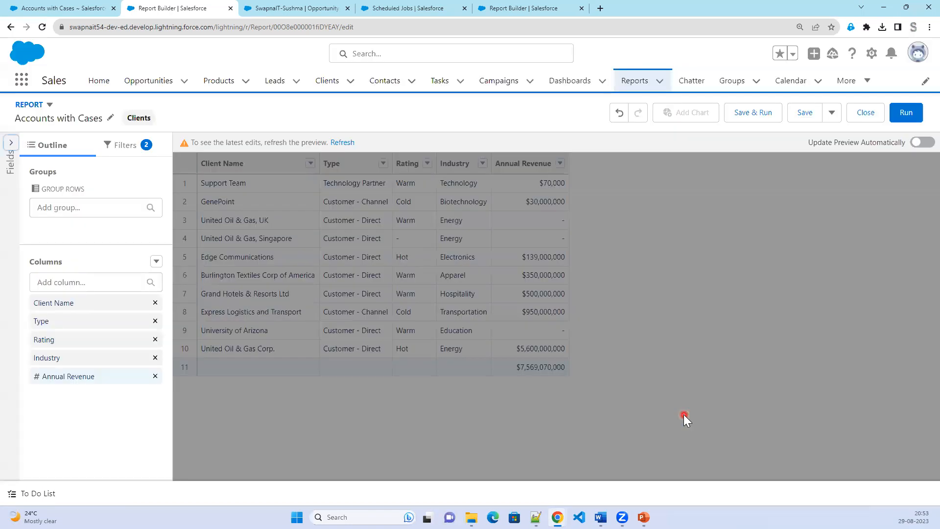
Refresh the preview so each client shows Basic or Premium, then save and run the report.
click(334, 143)
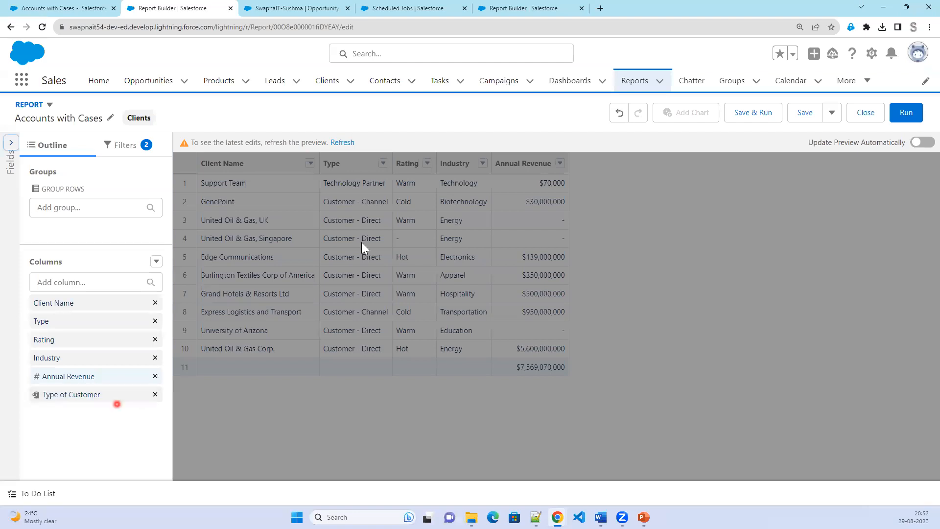
click(343, 142)
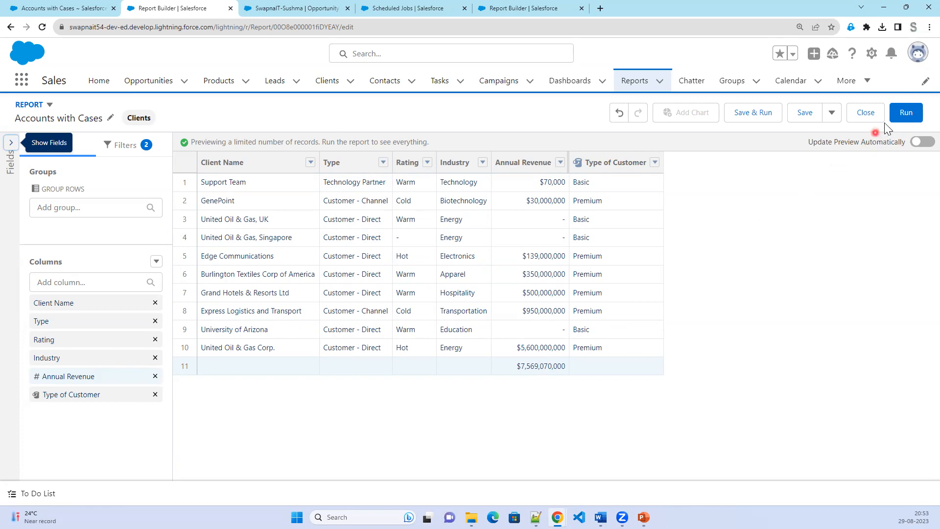
click(761, 118)
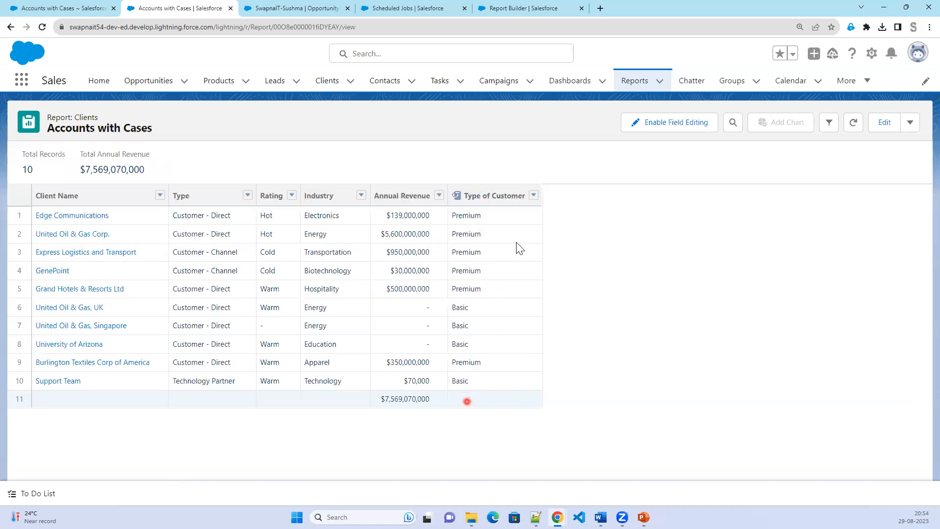
Reopen the Accounts with Cases report in Report Builder for editing.
click(882, 126)
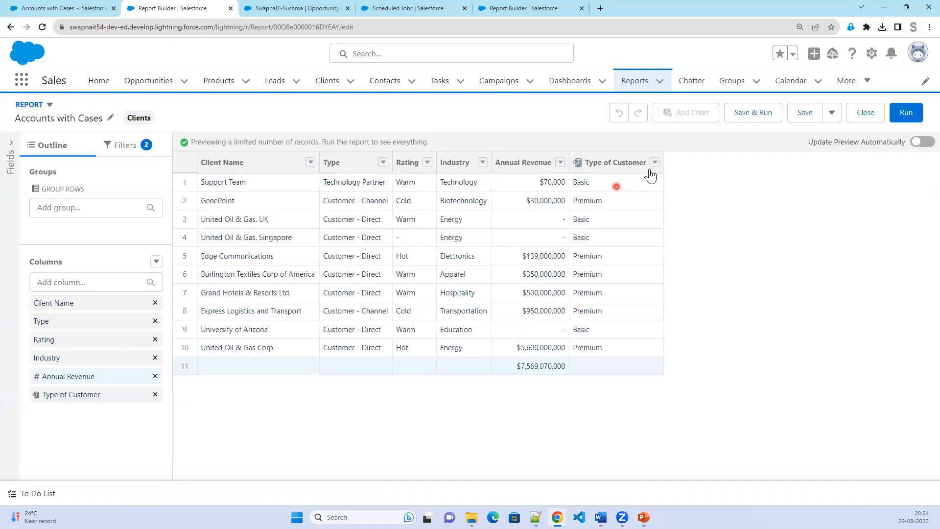
Group rows by Type of Customer into Basic (4) and Premium (6), then add a chart.
click(654, 162)
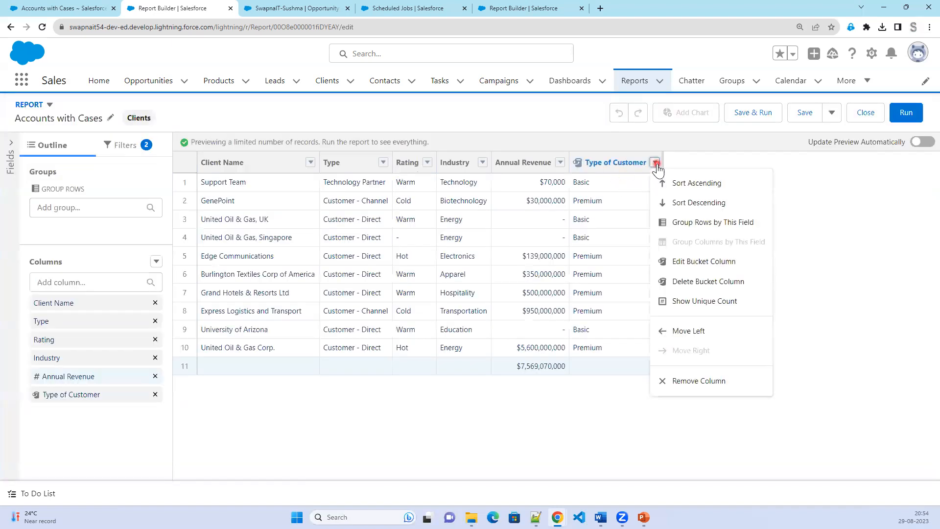
click(698, 223)
click(346, 142)
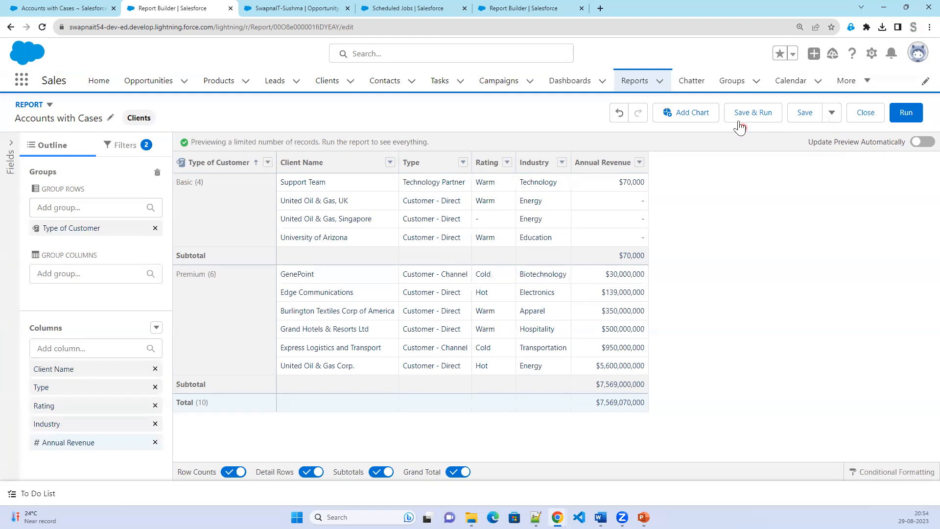
click(691, 113)
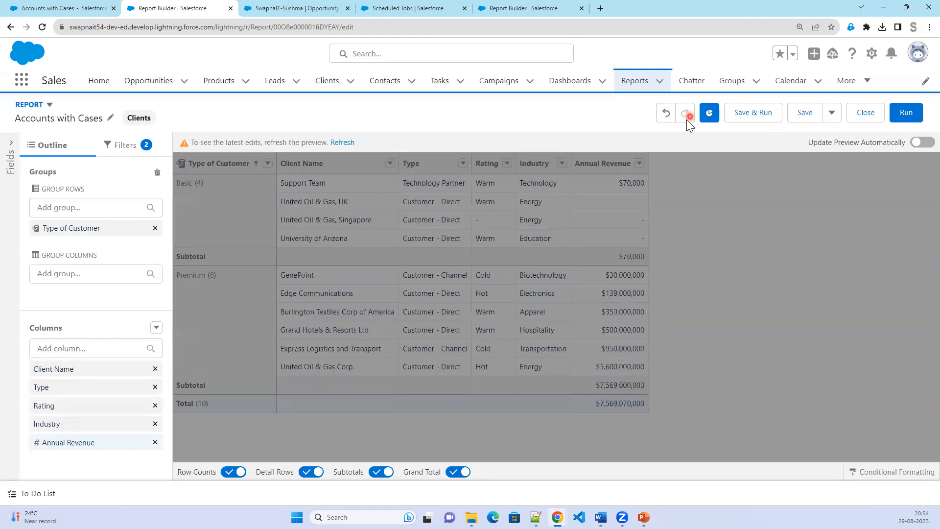
Refresh the chart and try column, line and donut types in the chart settings.
click(341, 143)
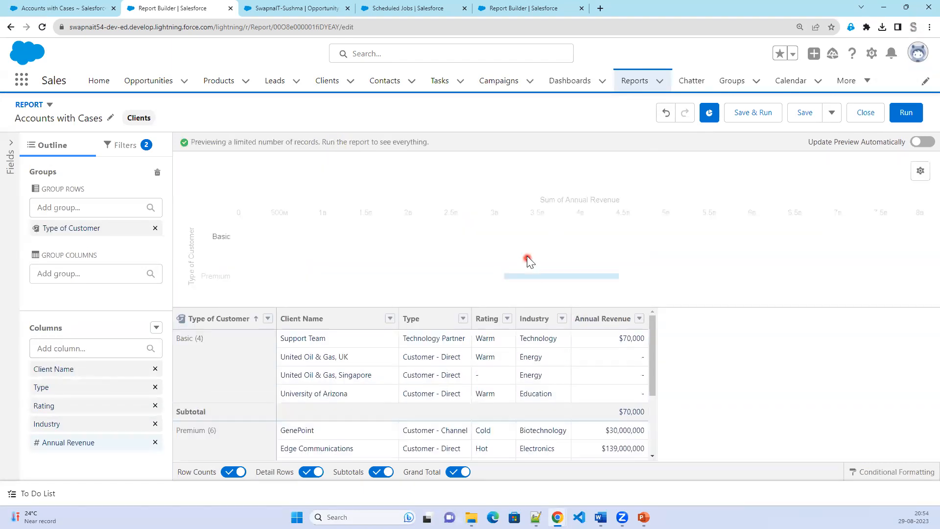
click(921, 170)
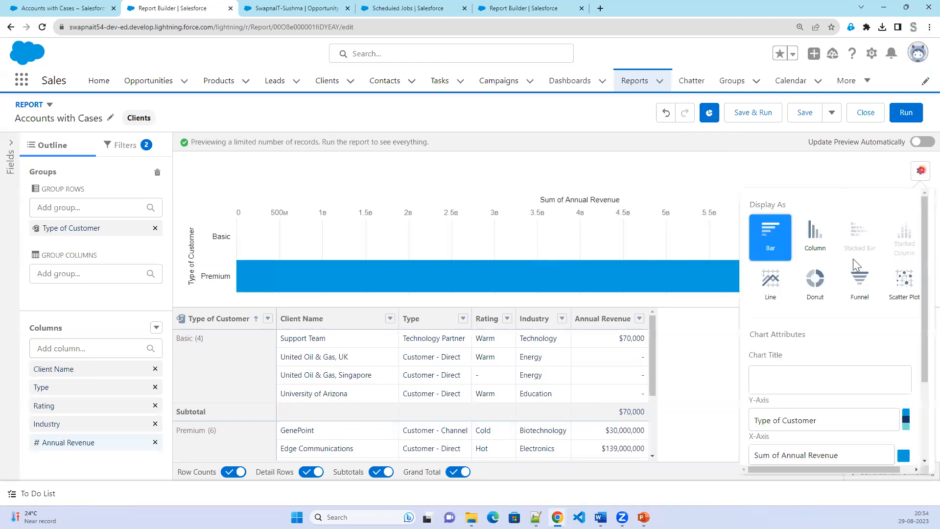
click(811, 242)
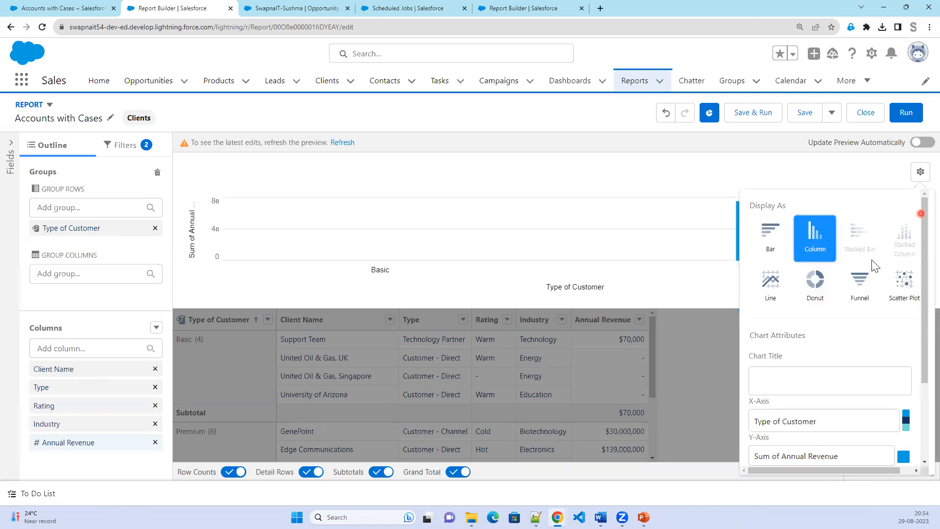
click(772, 287)
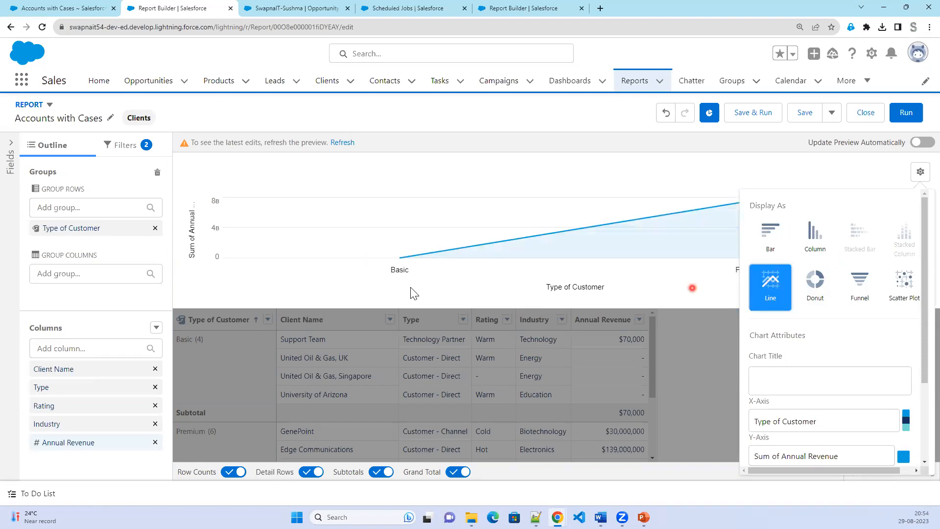
mouse_move(403, 258)
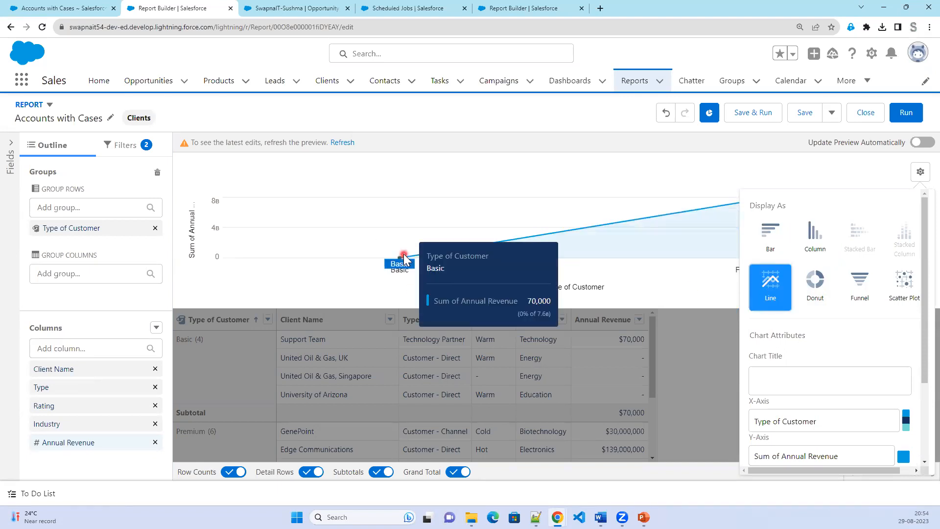
click(825, 289)
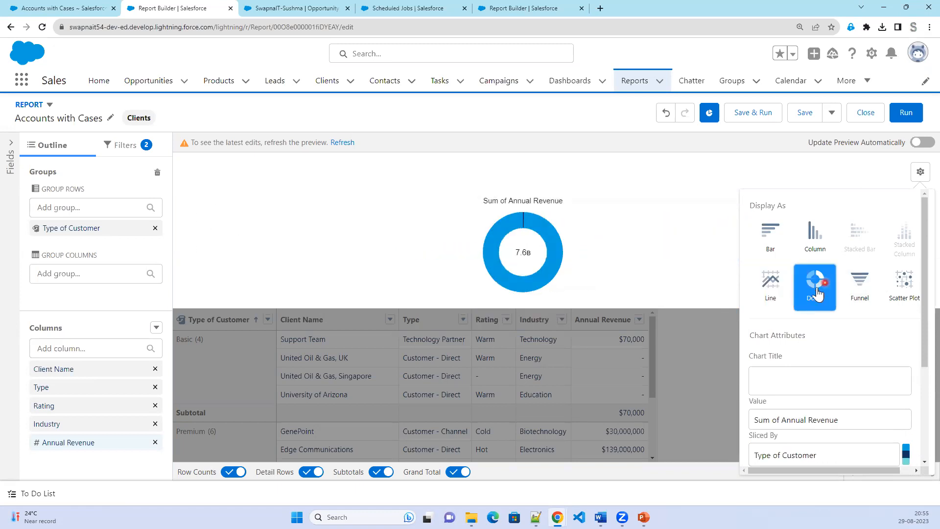
Chart Record Count as a line, refresh the preview, and save and run the report.
scroll(846, 408, down, 1)
click(838, 373)
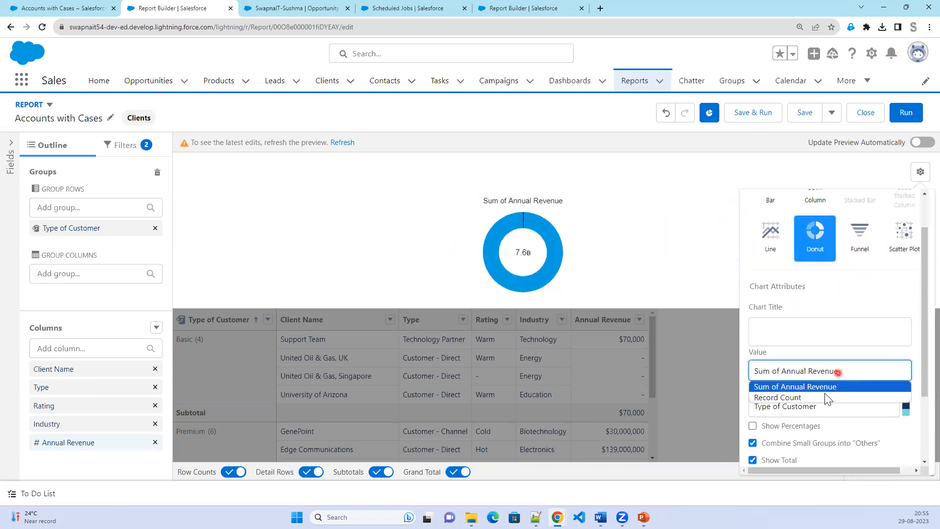
click(822, 397)
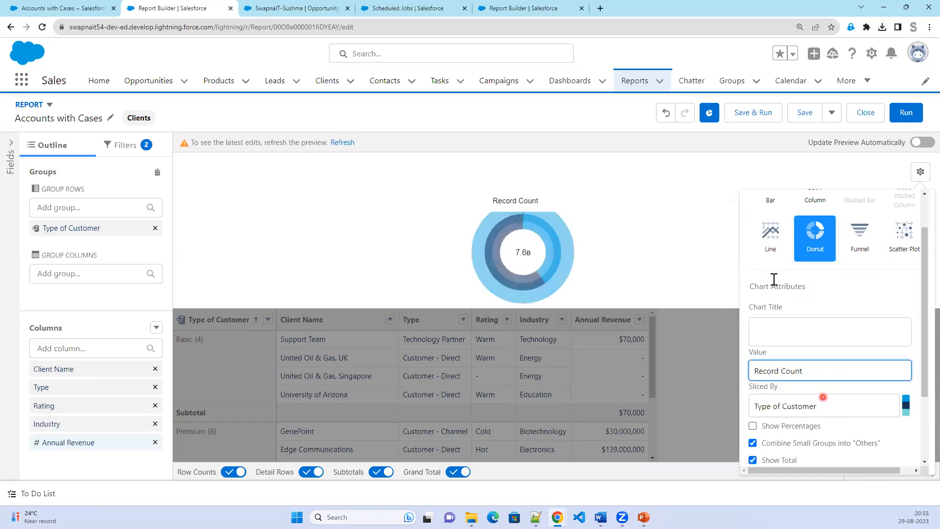
click(771, 240)
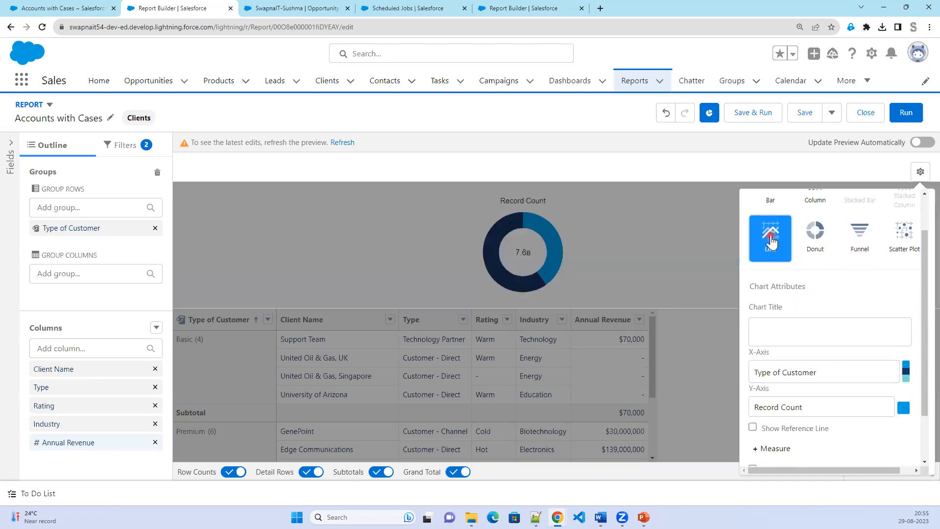
scroll(803, 377, up, 1)
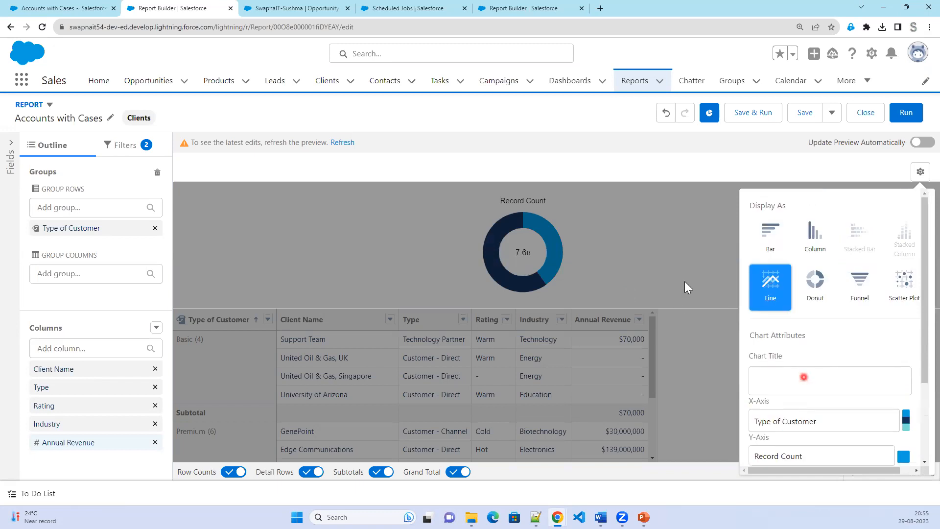
click(604, 241)
click(344, 144)
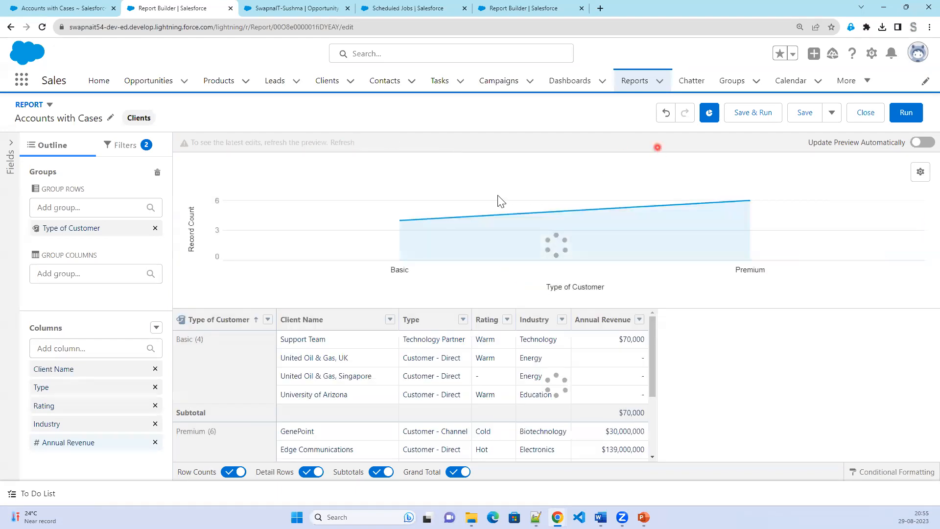
mouse_move(402, 222)
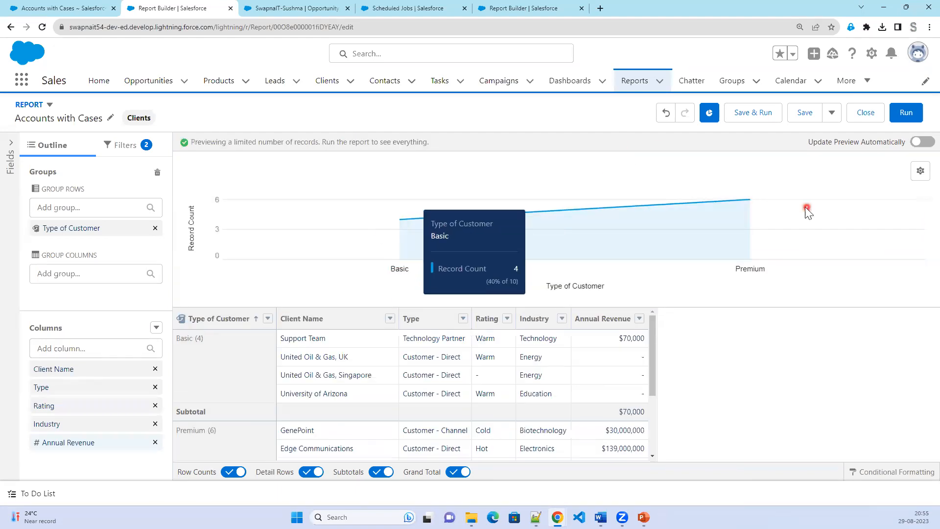
mouse_move(749, 200)
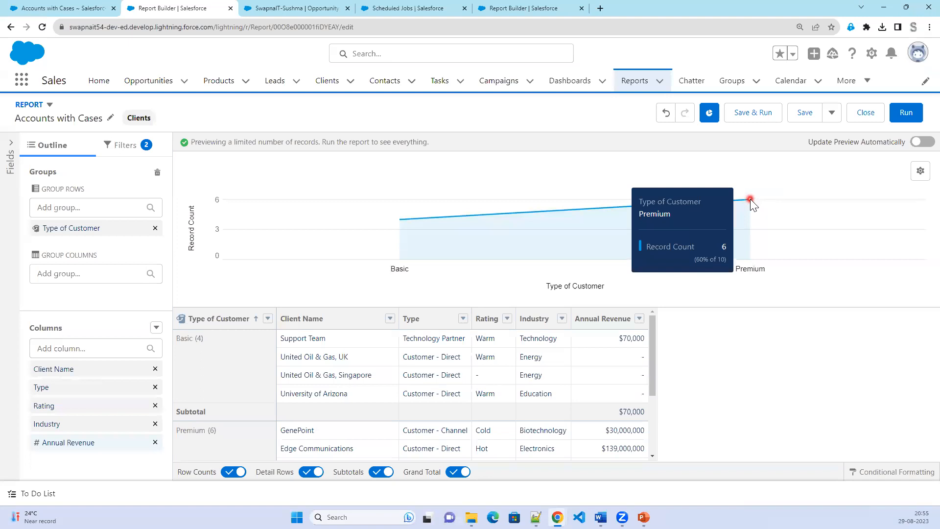
click(764, 120)
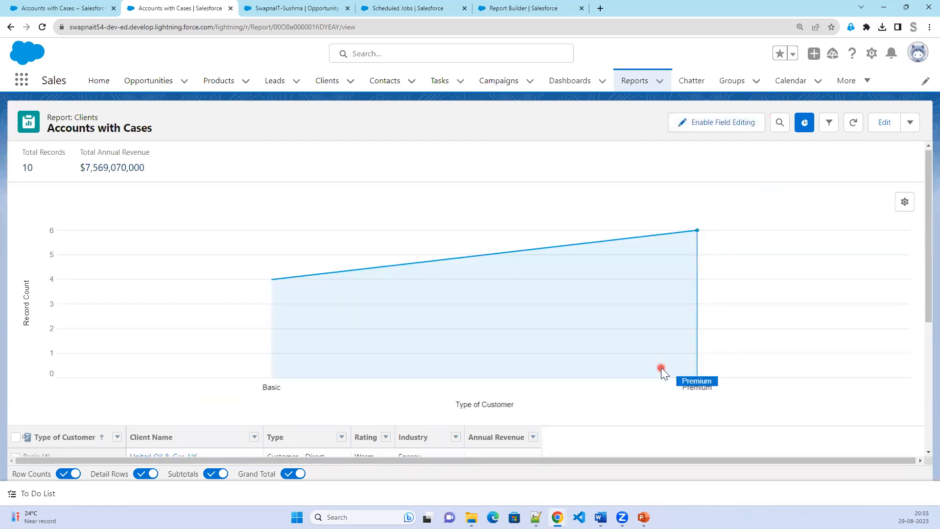
Scroll the report results, then advance the slide show to slide 17, Bucket Fields Limits.
scroll(661, 367, down, 4)
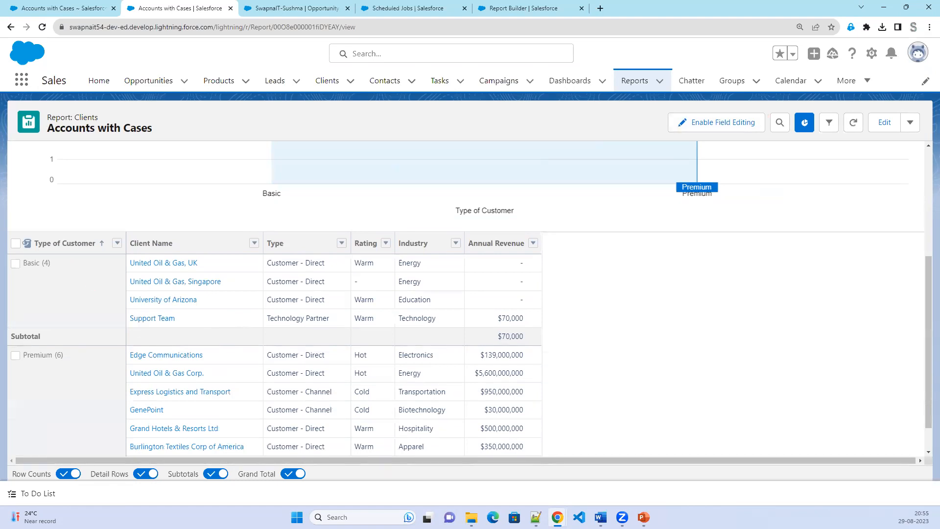
key(alt+Tab)
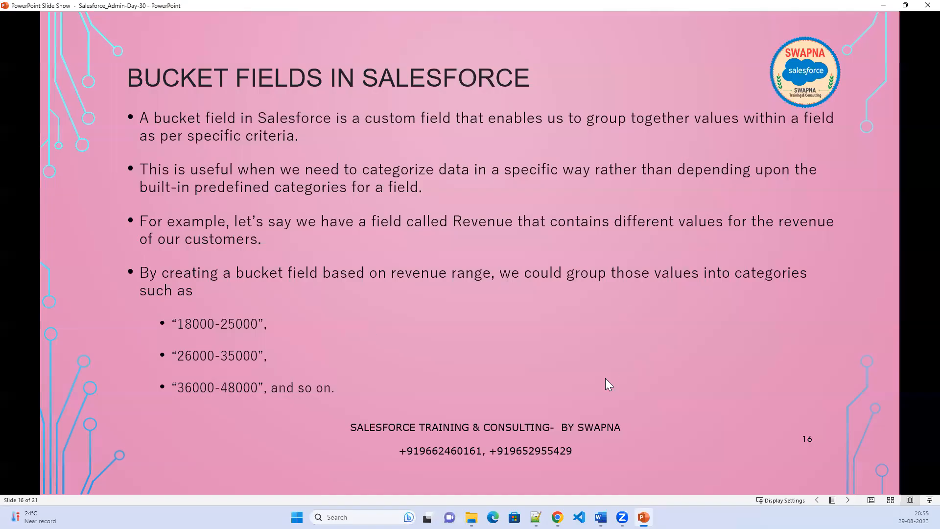
click(605, 379)
click(604, 379)
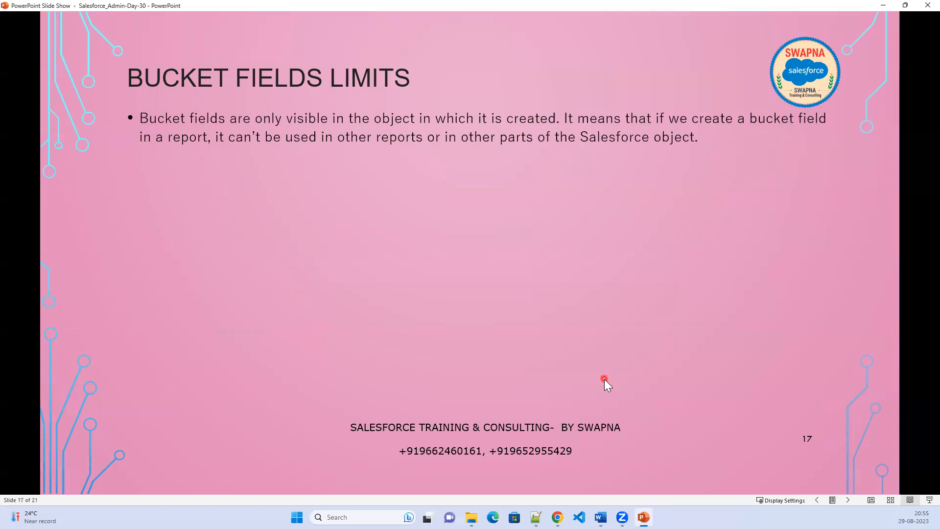